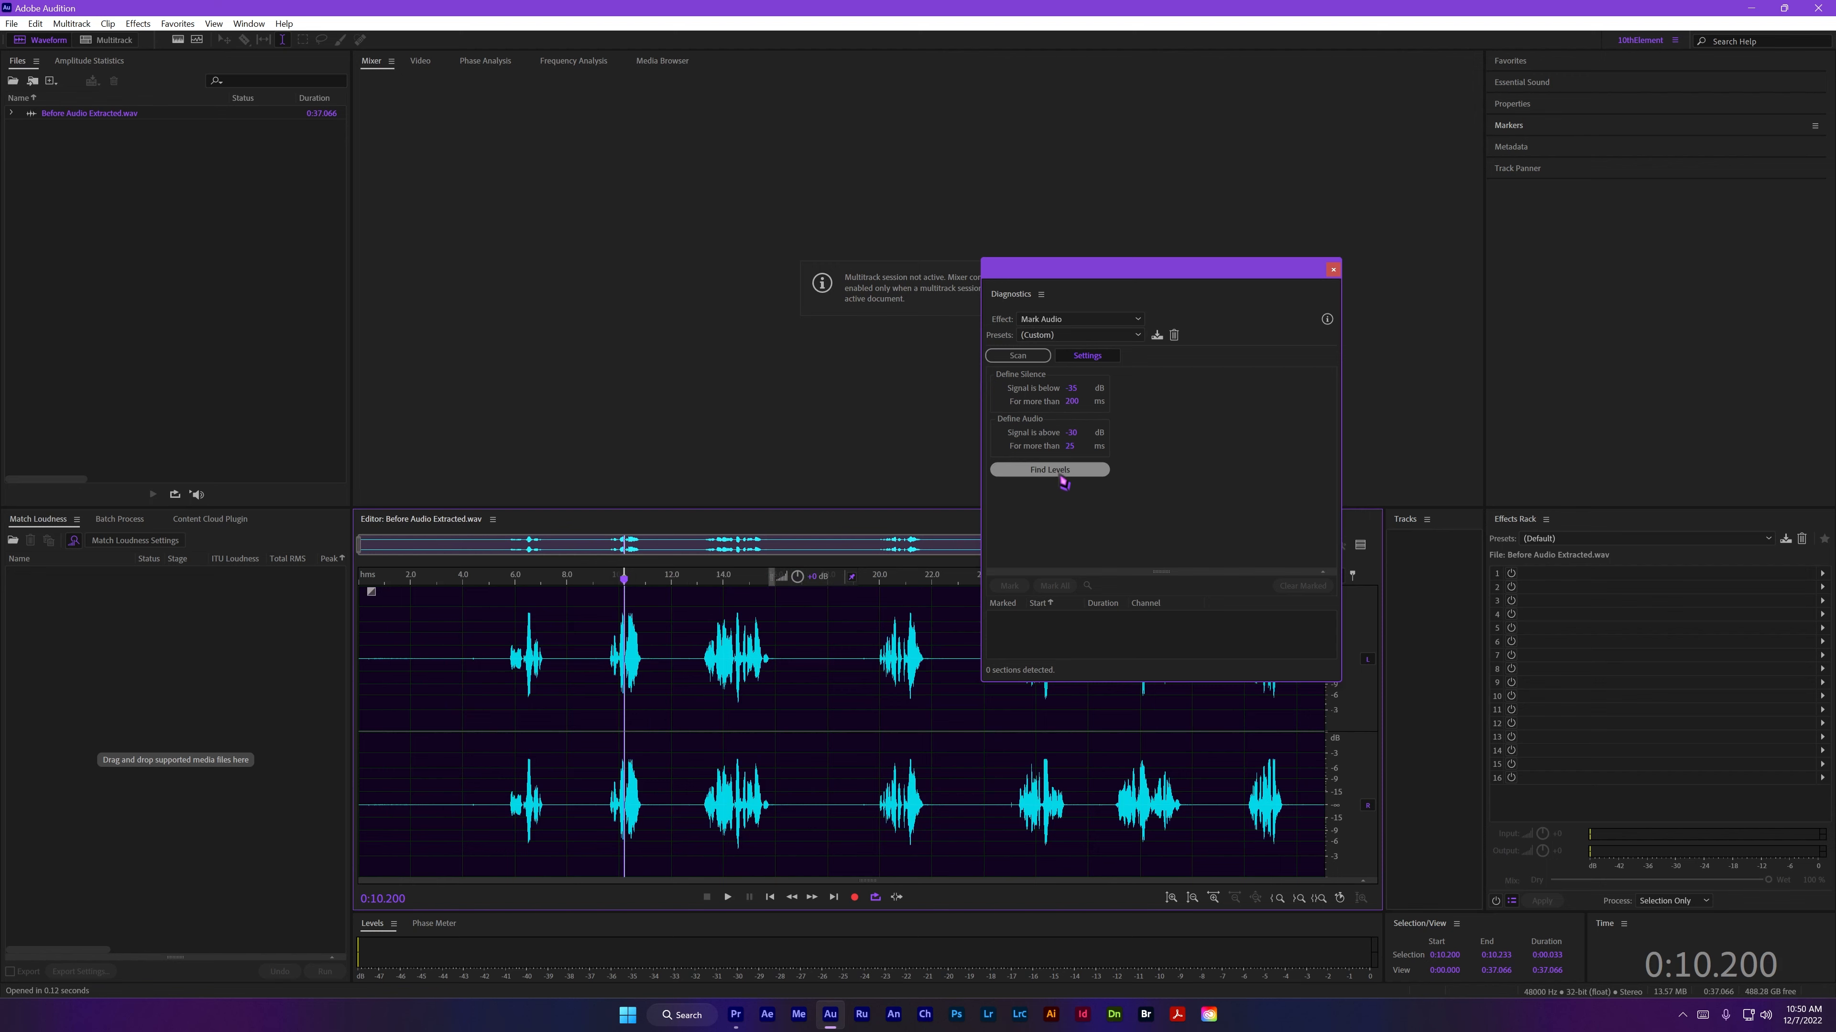
Step: Select the entire waveform and detect the silence and audio levels automatically for Mark Audio
key("ctrl+a")
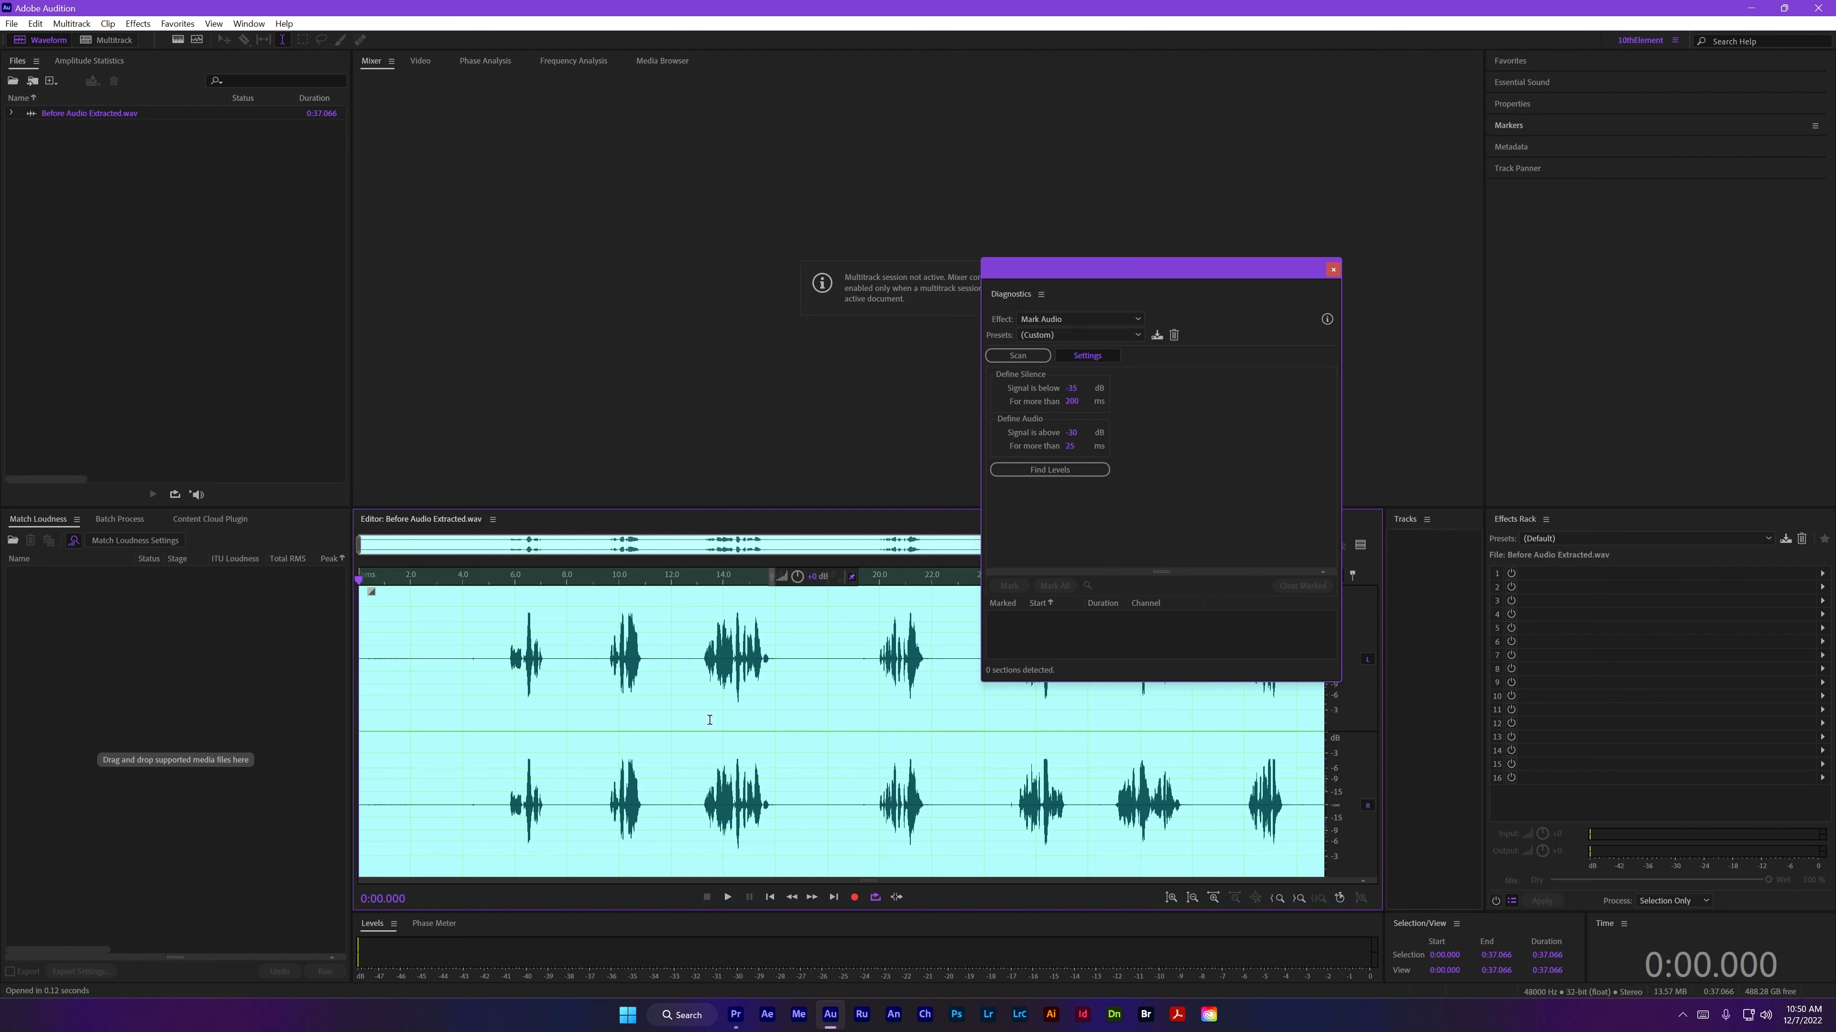
left_click(1046, 471)
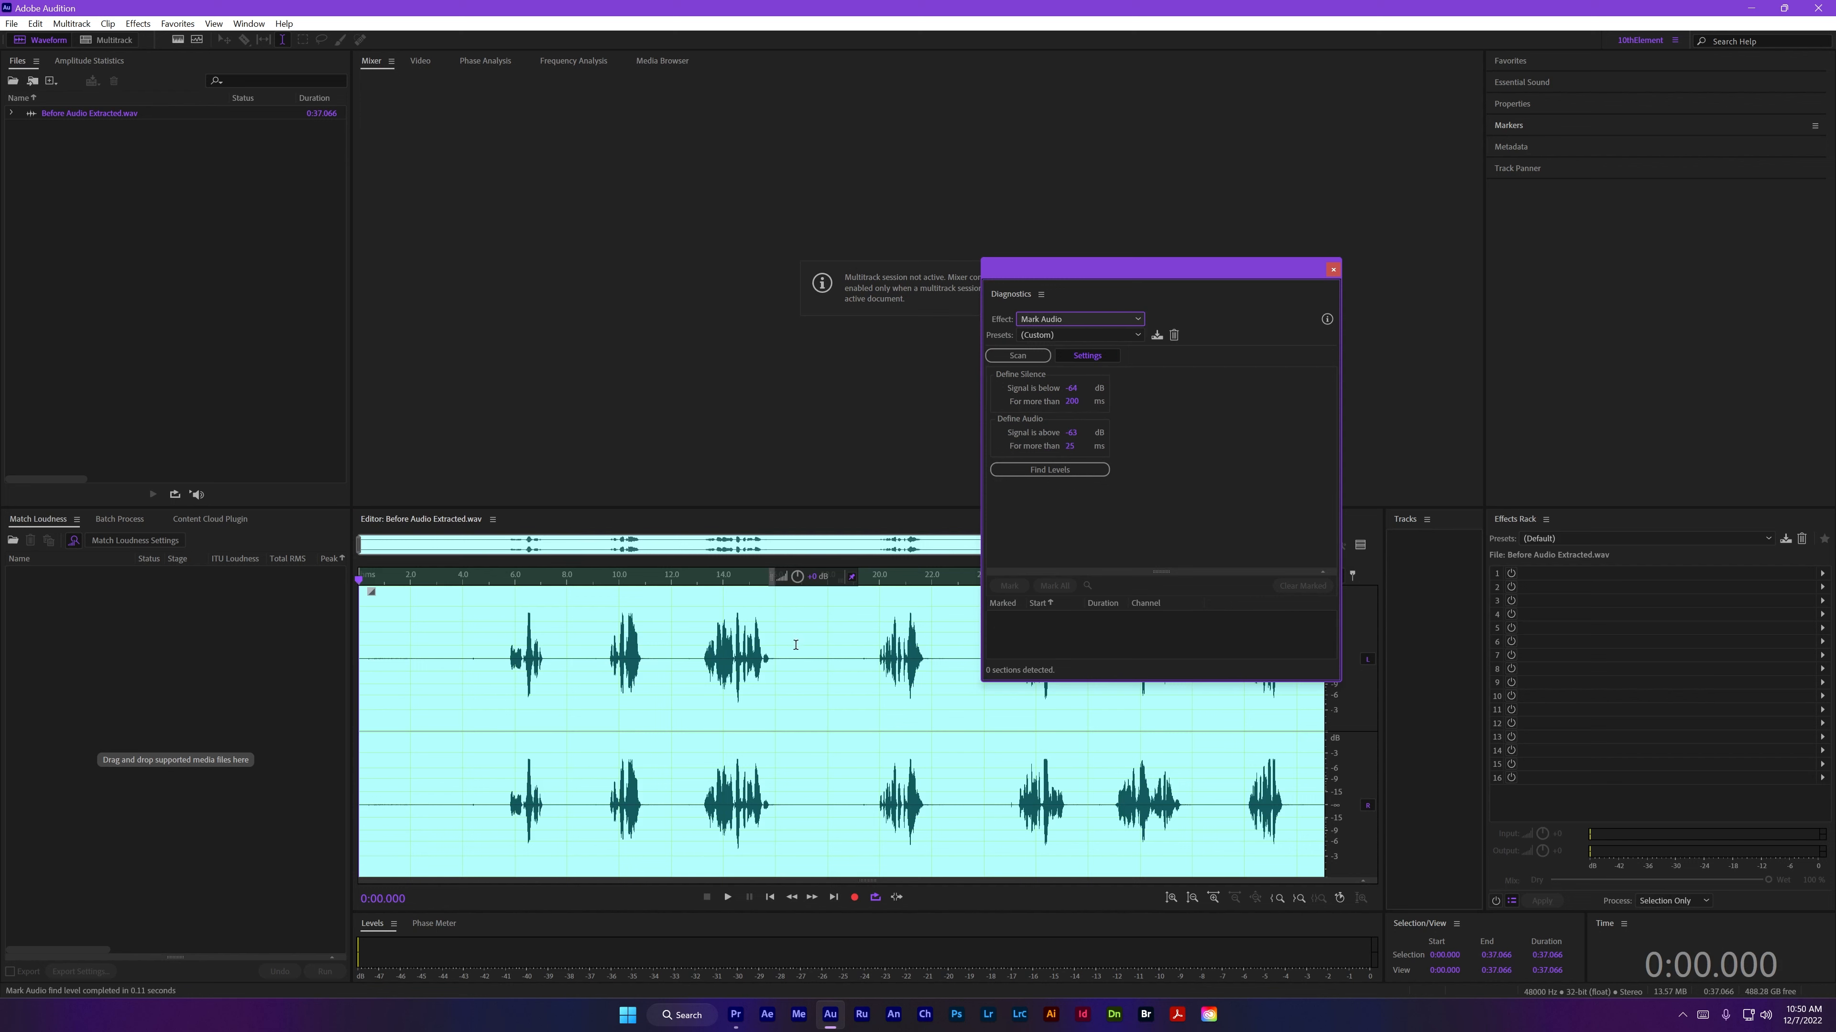
Step: Select the short gap between words from about 9.965 s to 10.003 s and play it to check its level
left_click(617, 703)
scroll(583, 655, "up", 10)
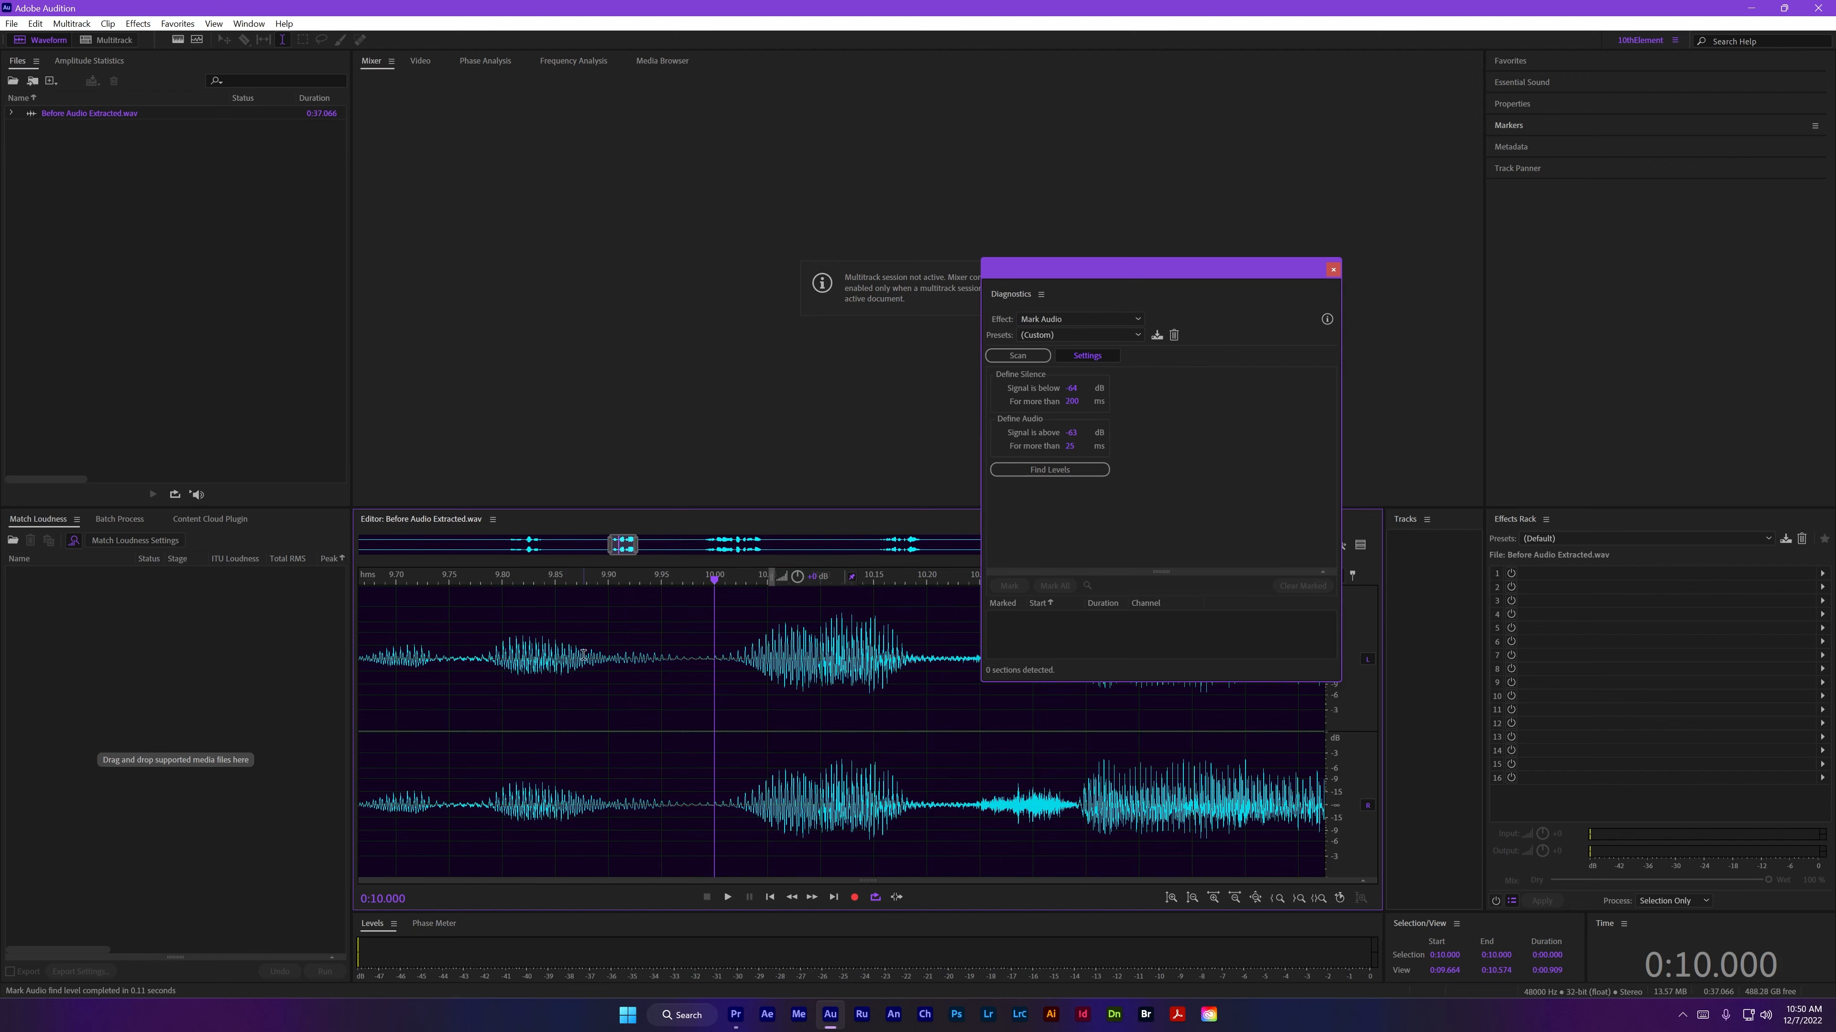
left_click_drag(578, 654, 763, 674)
scroll(685, 671, "up", 2)
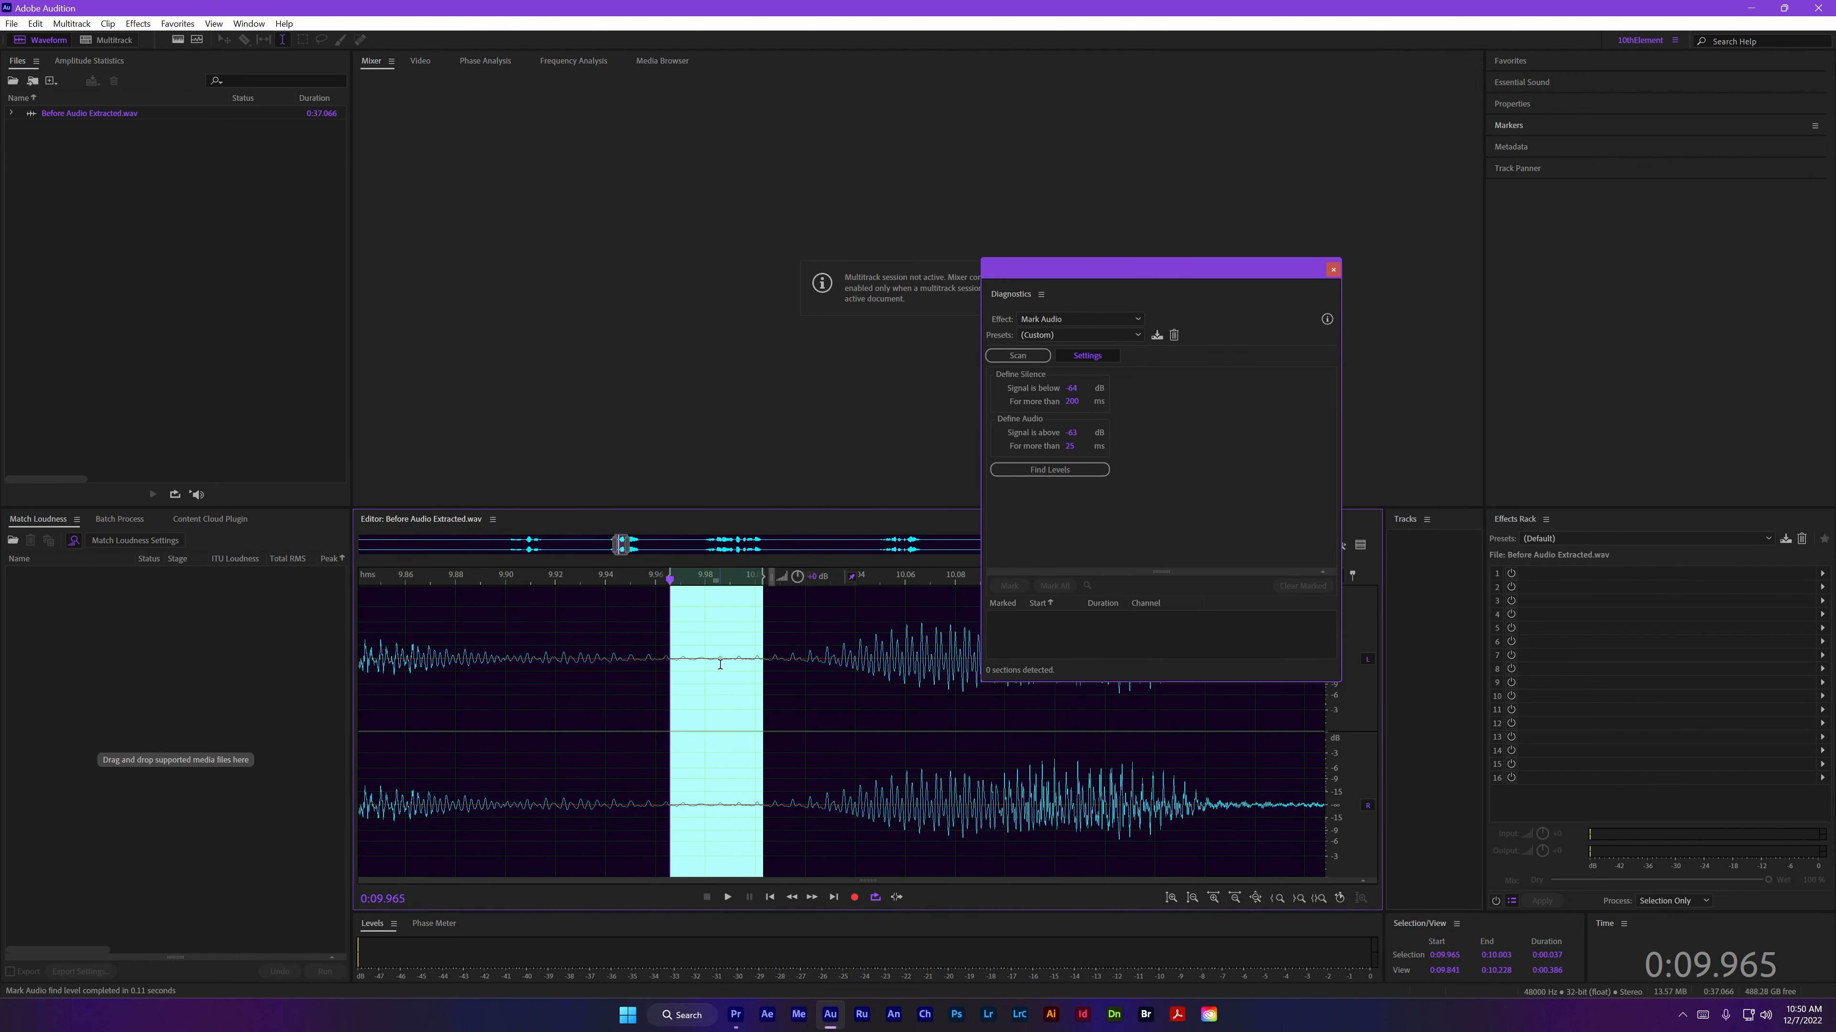
key("space")
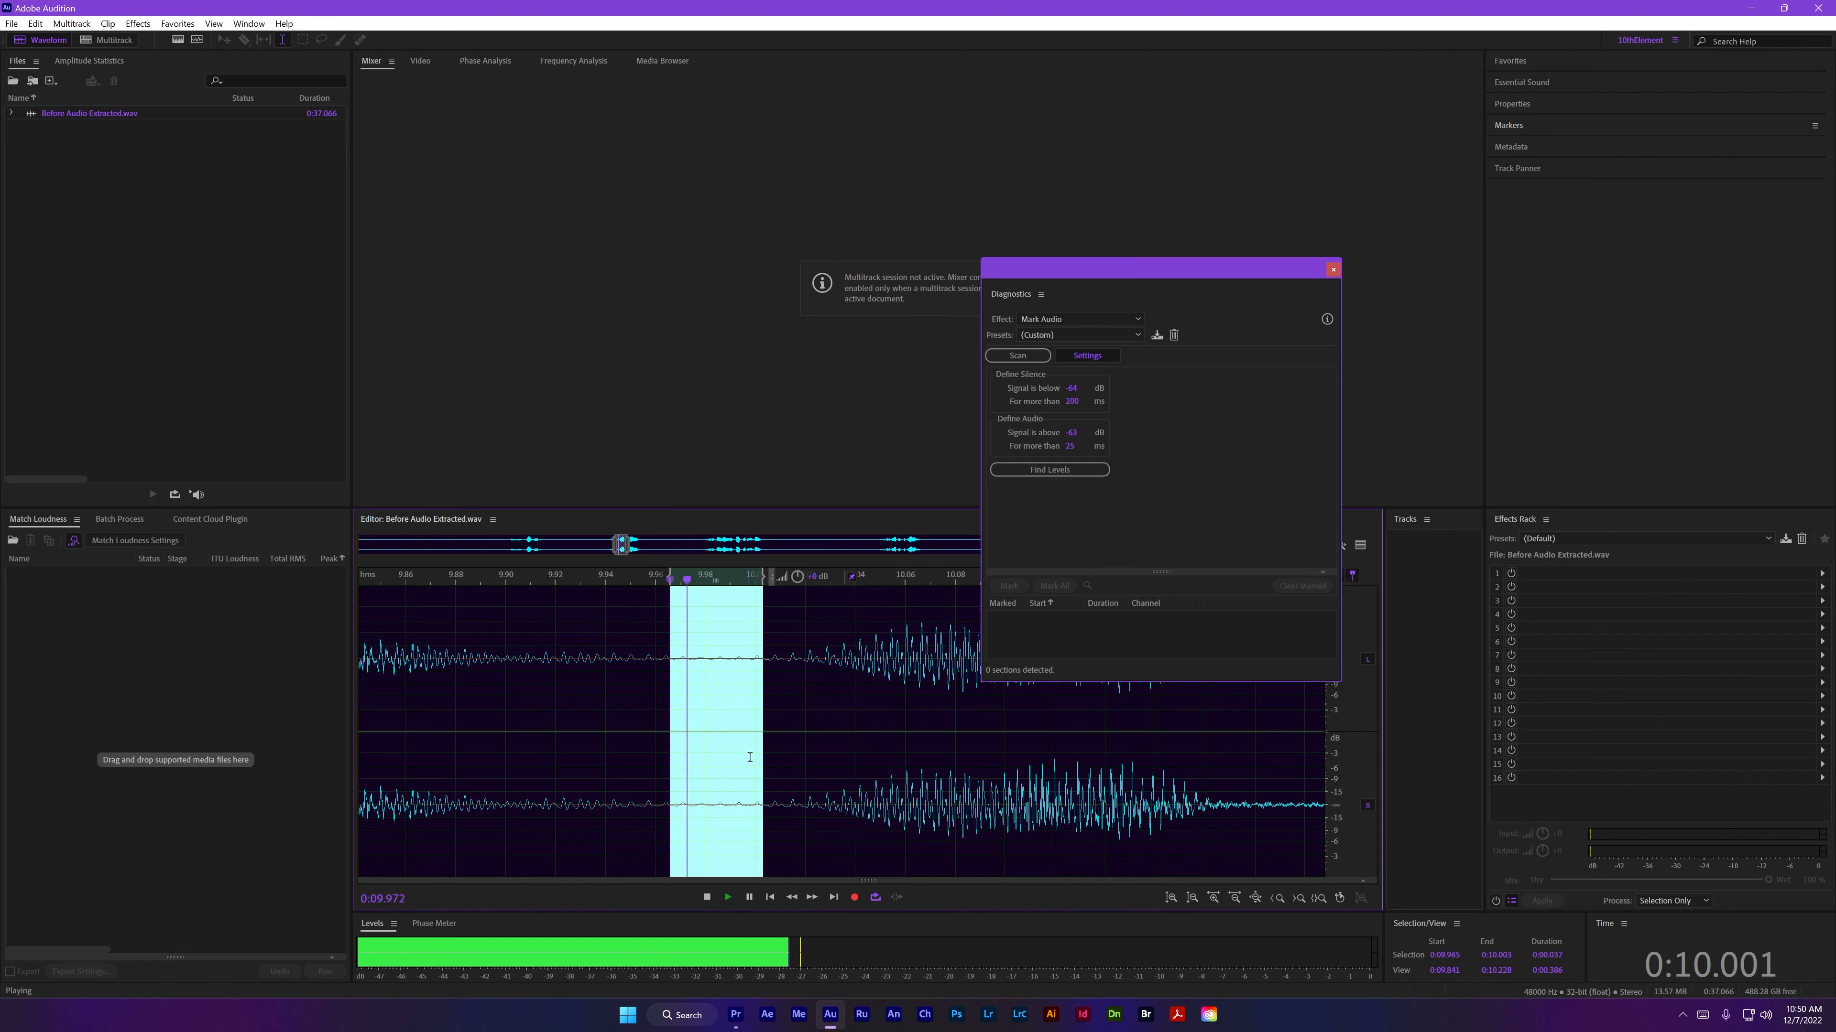
key("space")
scroll(847, 750, "down", 5)
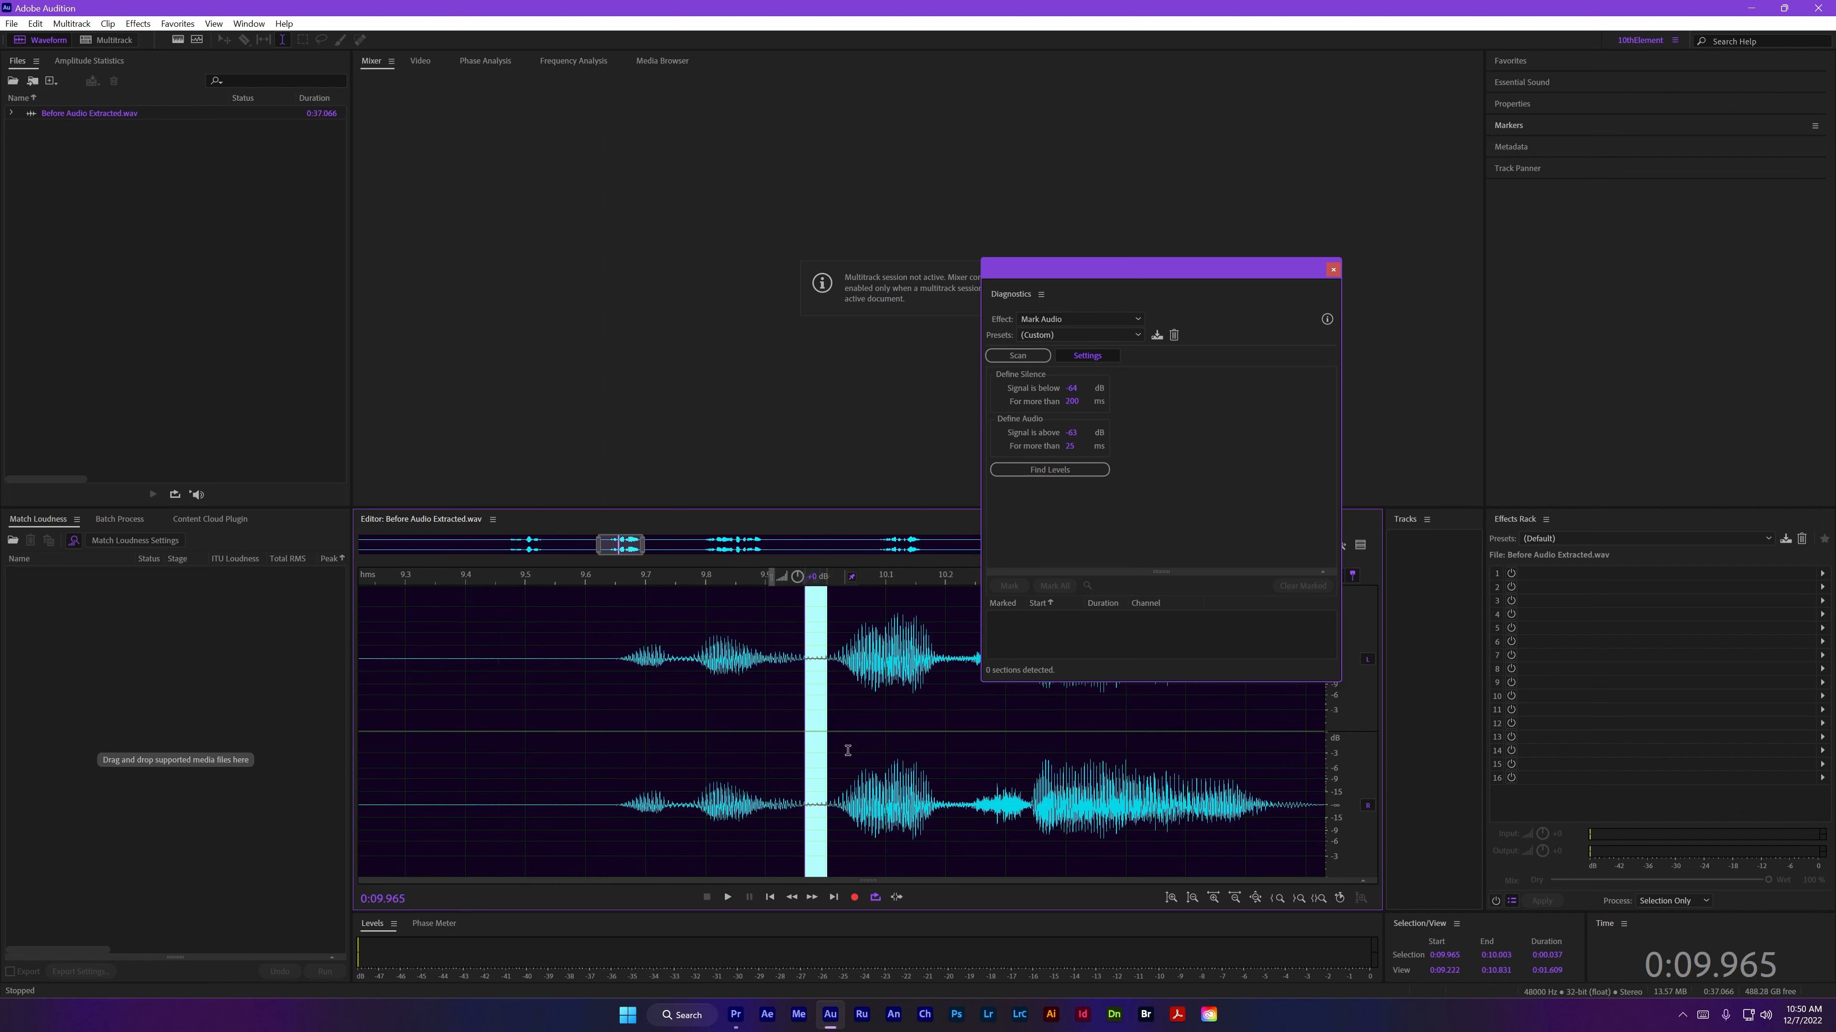
Step: Select the silent passage before the second phrase, about 9.25 s to 9.6 s, and play it
left_click_drag(581, 798, 699, 805)
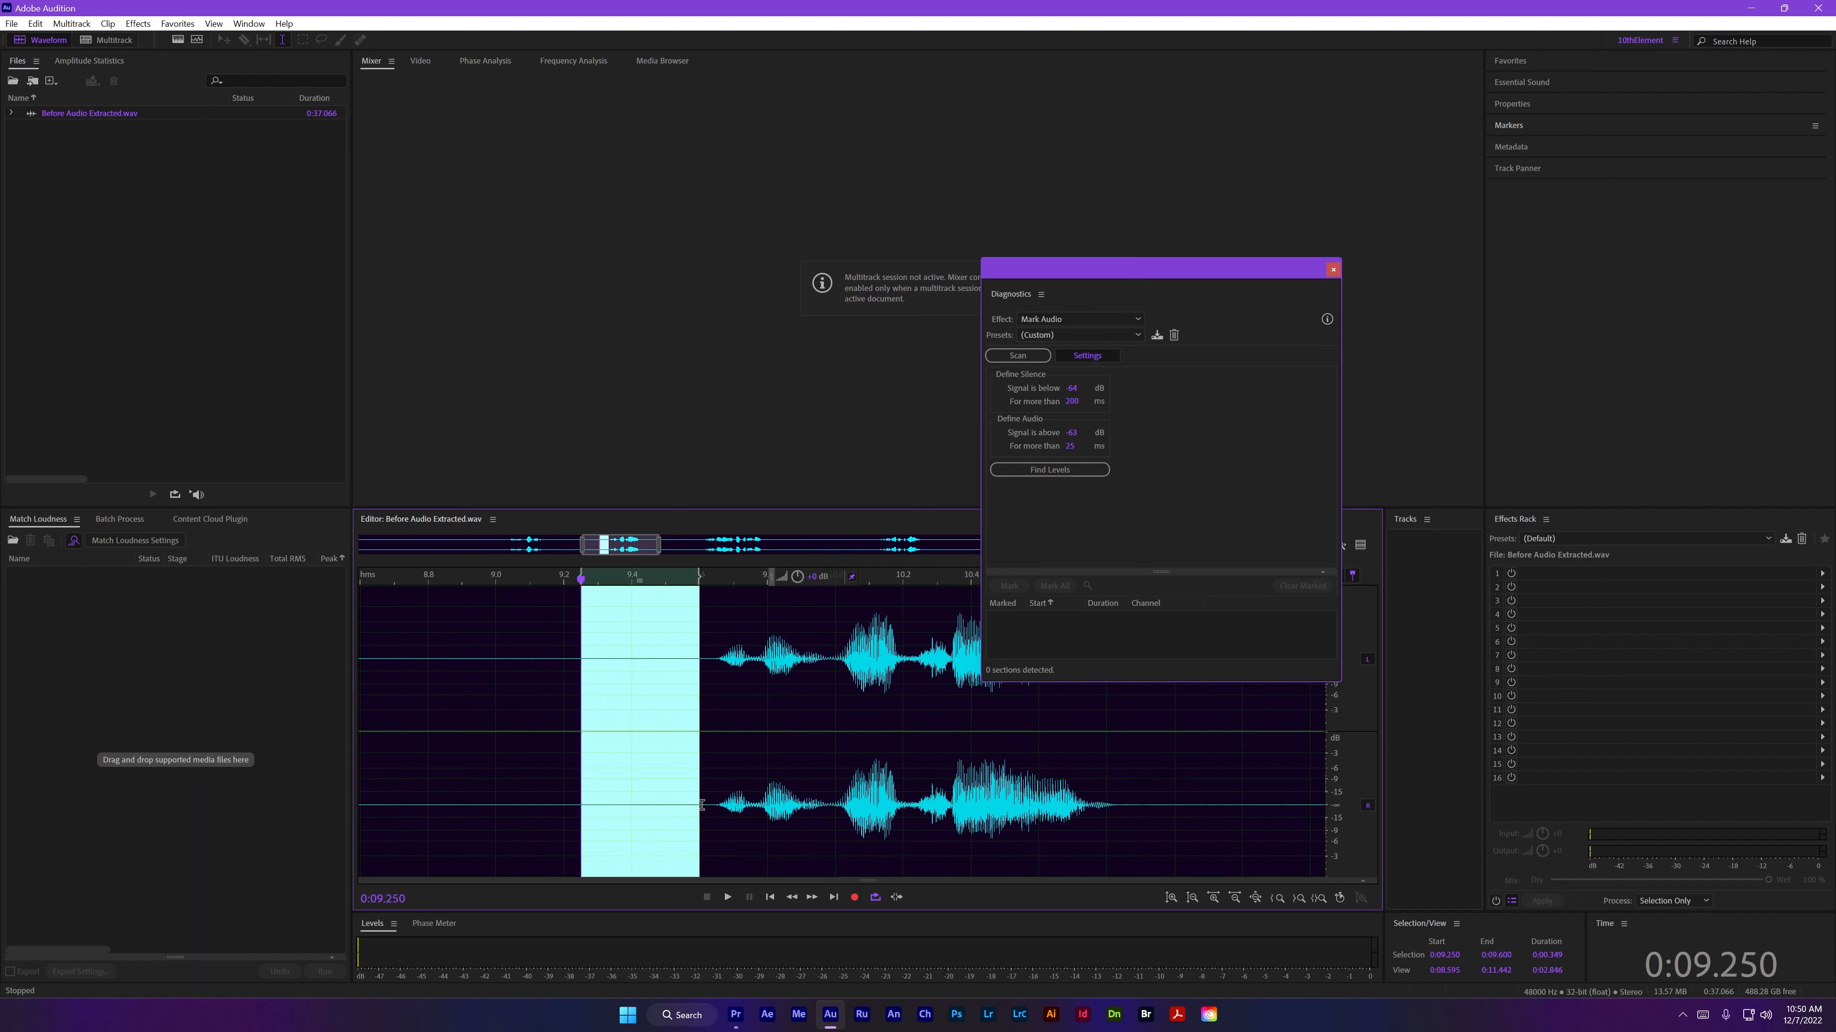
scroll(799, 757, "down", 3)
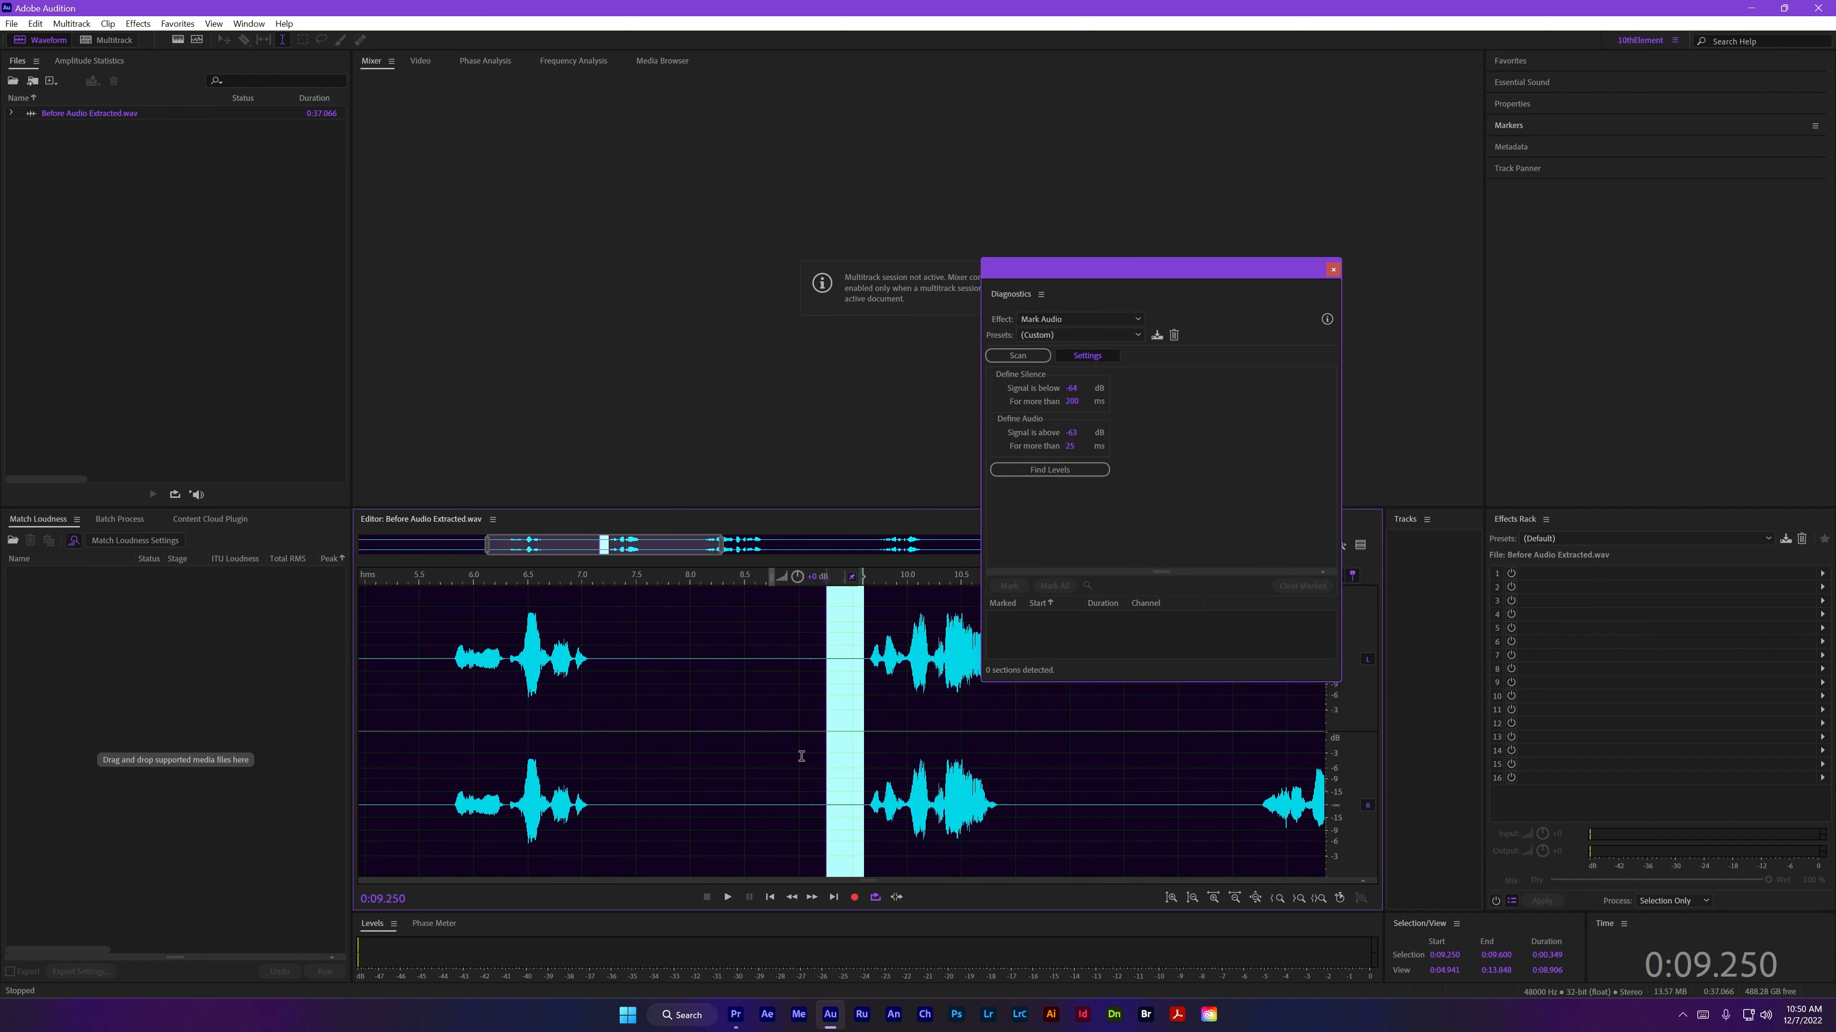
scroll(840, 757, "up", 5)
key("space")
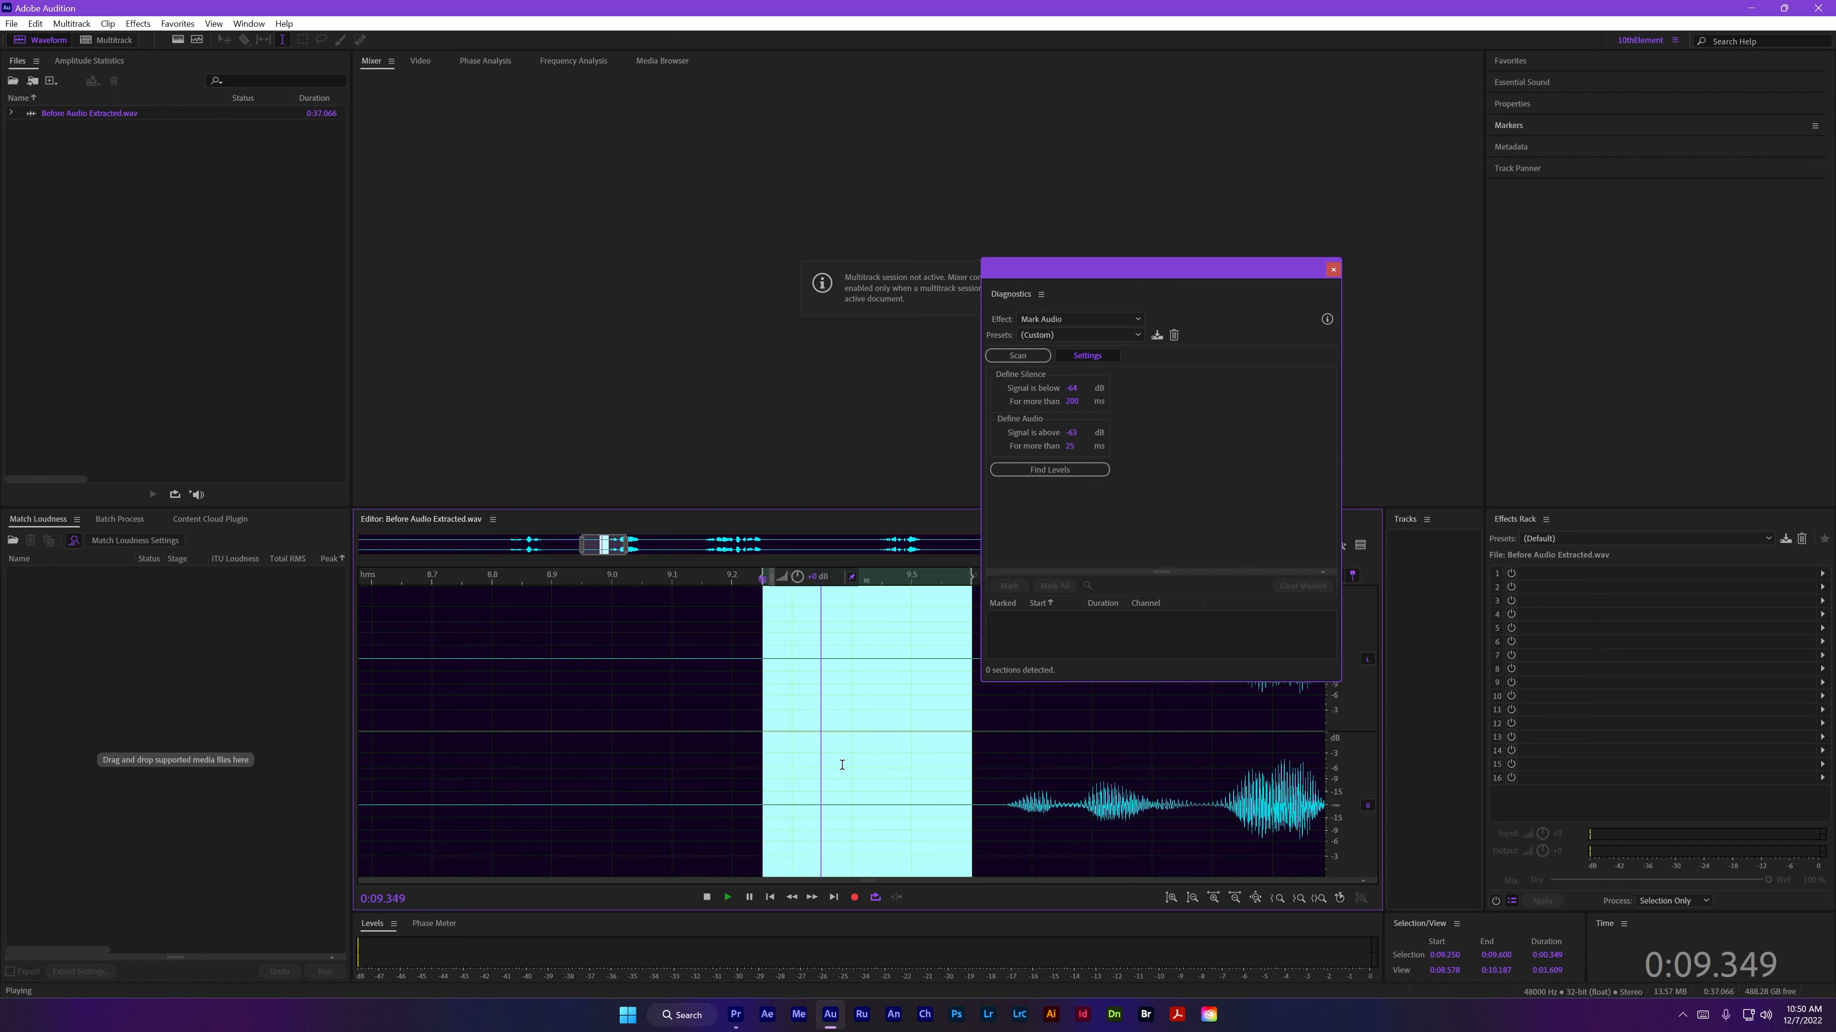
Step: Set the level meters to a 96 dB range and replay the selected silence to read its noise level
right_click(634, 947)
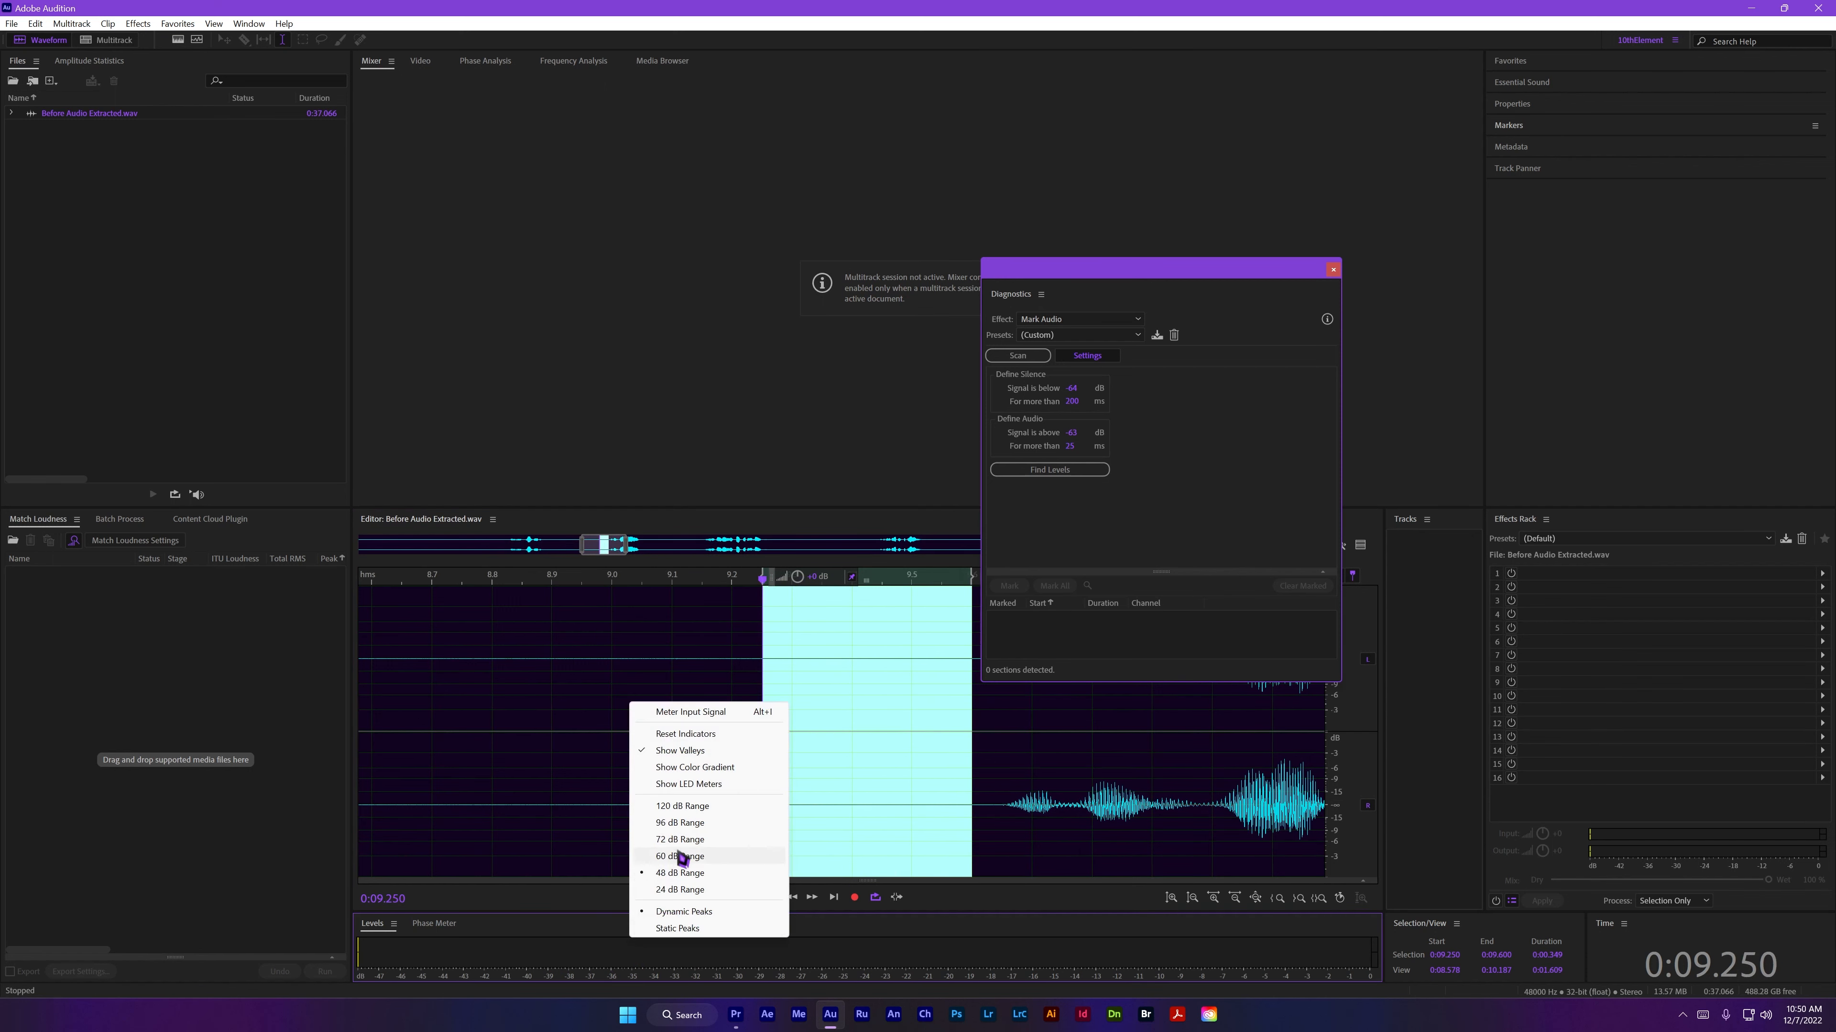
left_click(685, 823)
key("space")
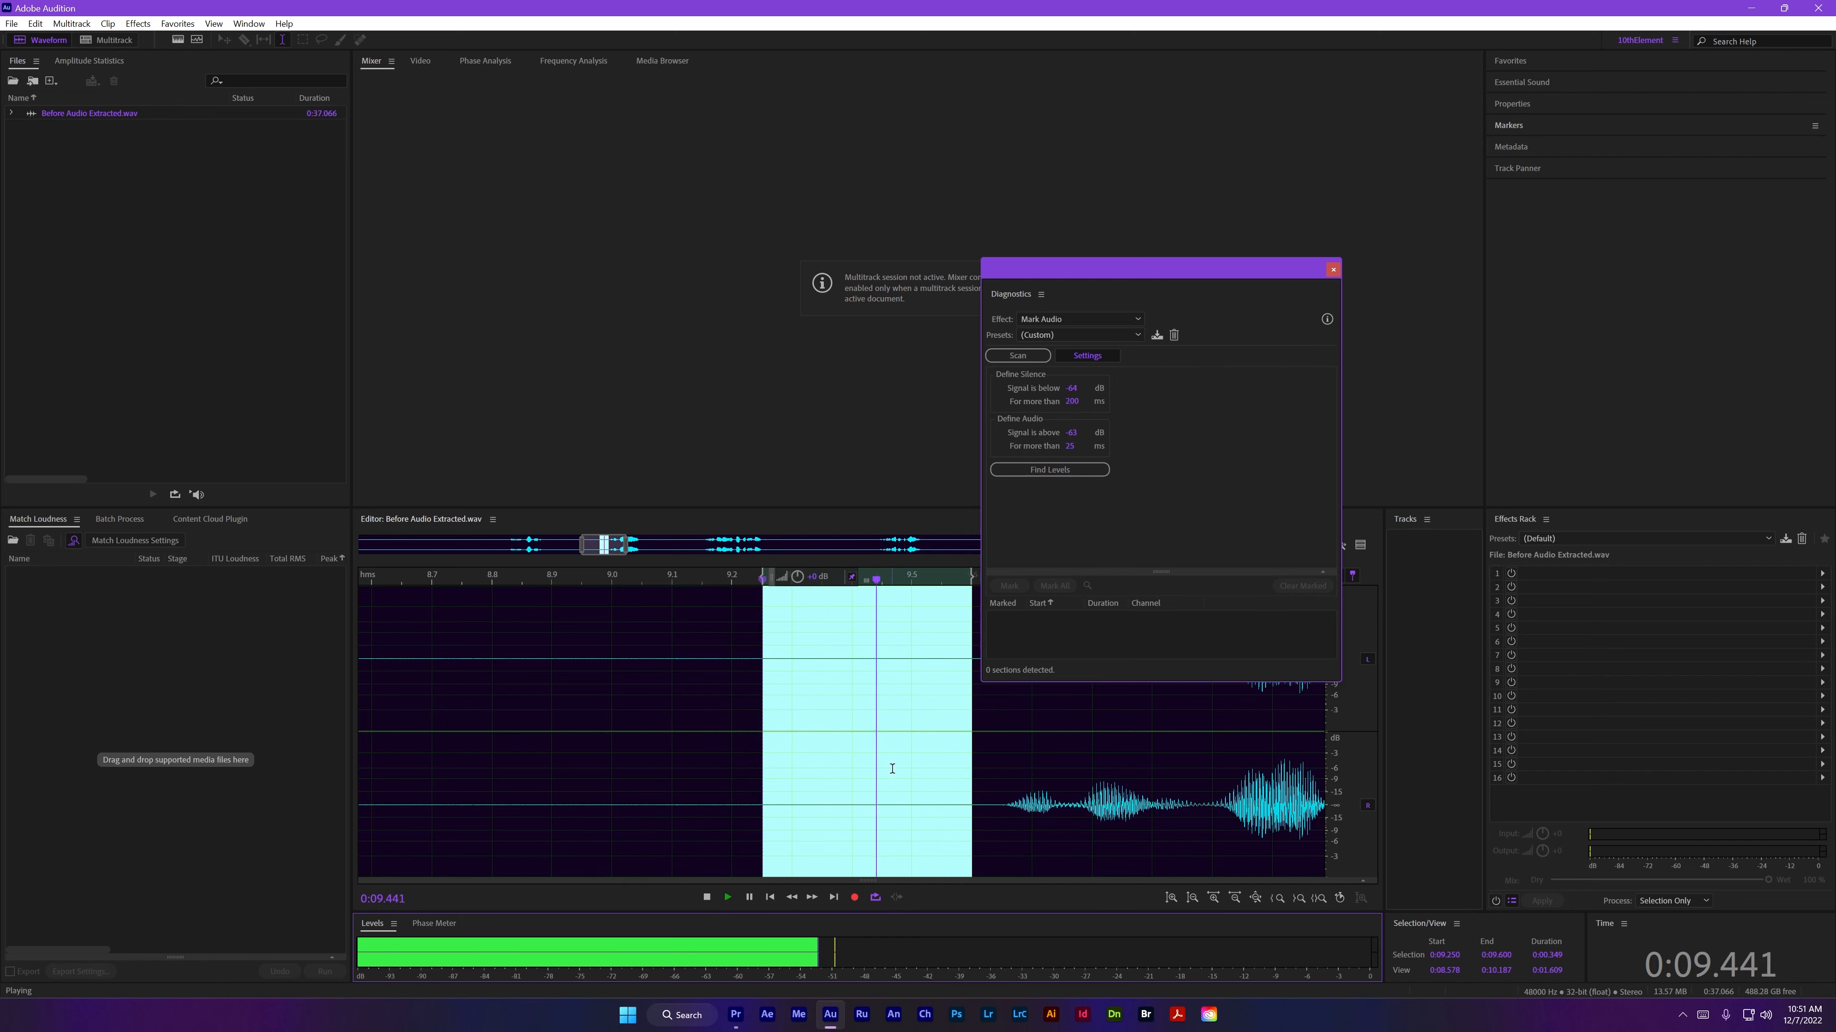
key("minus")
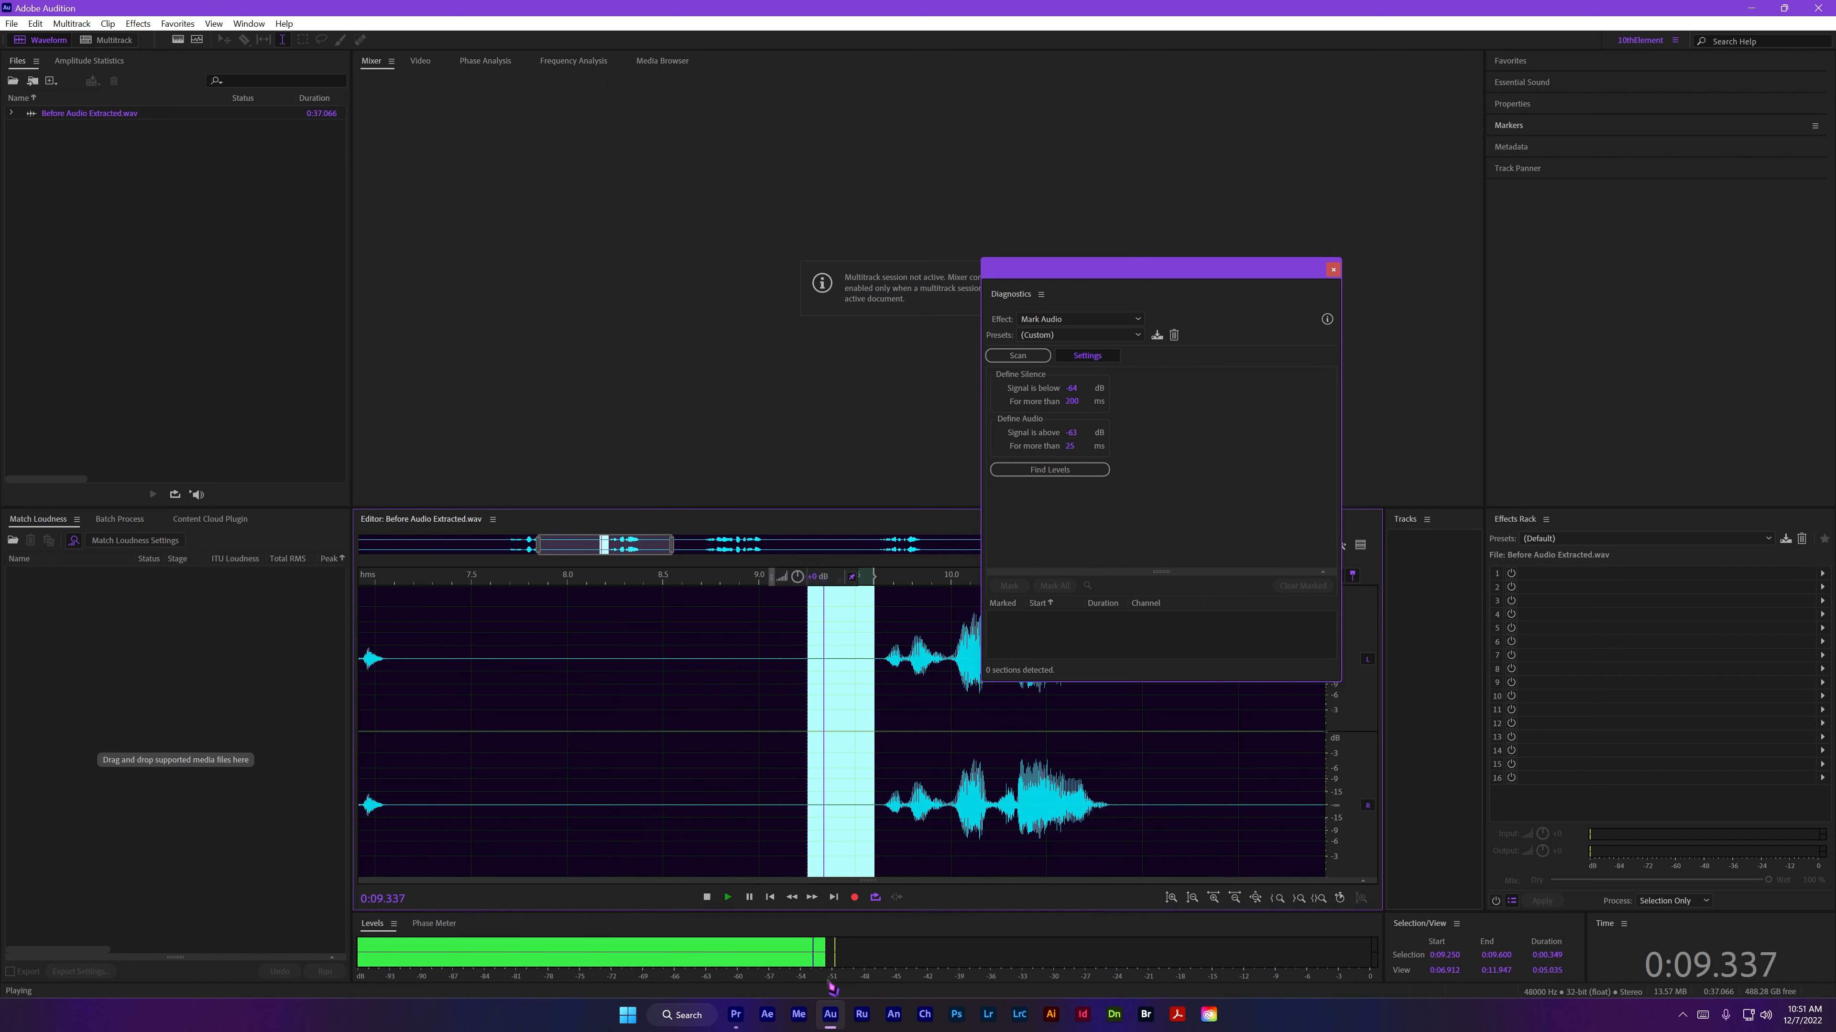
key("space")
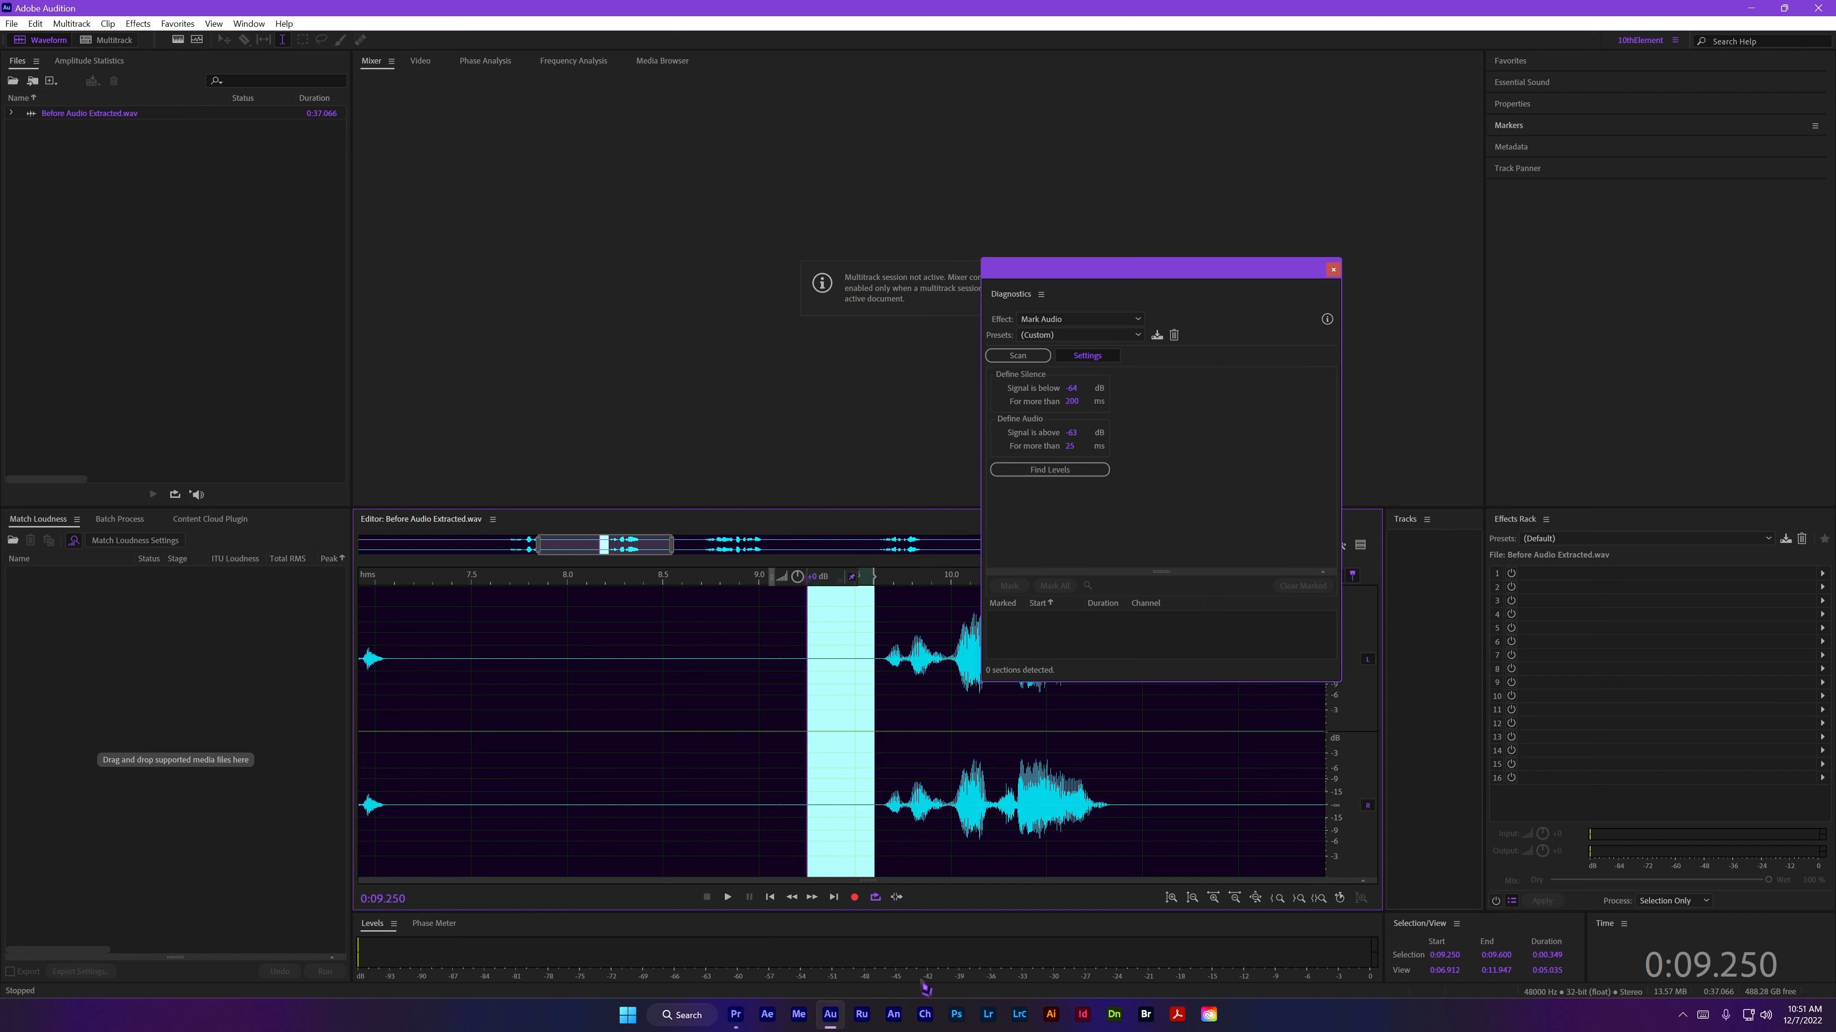
key("space")
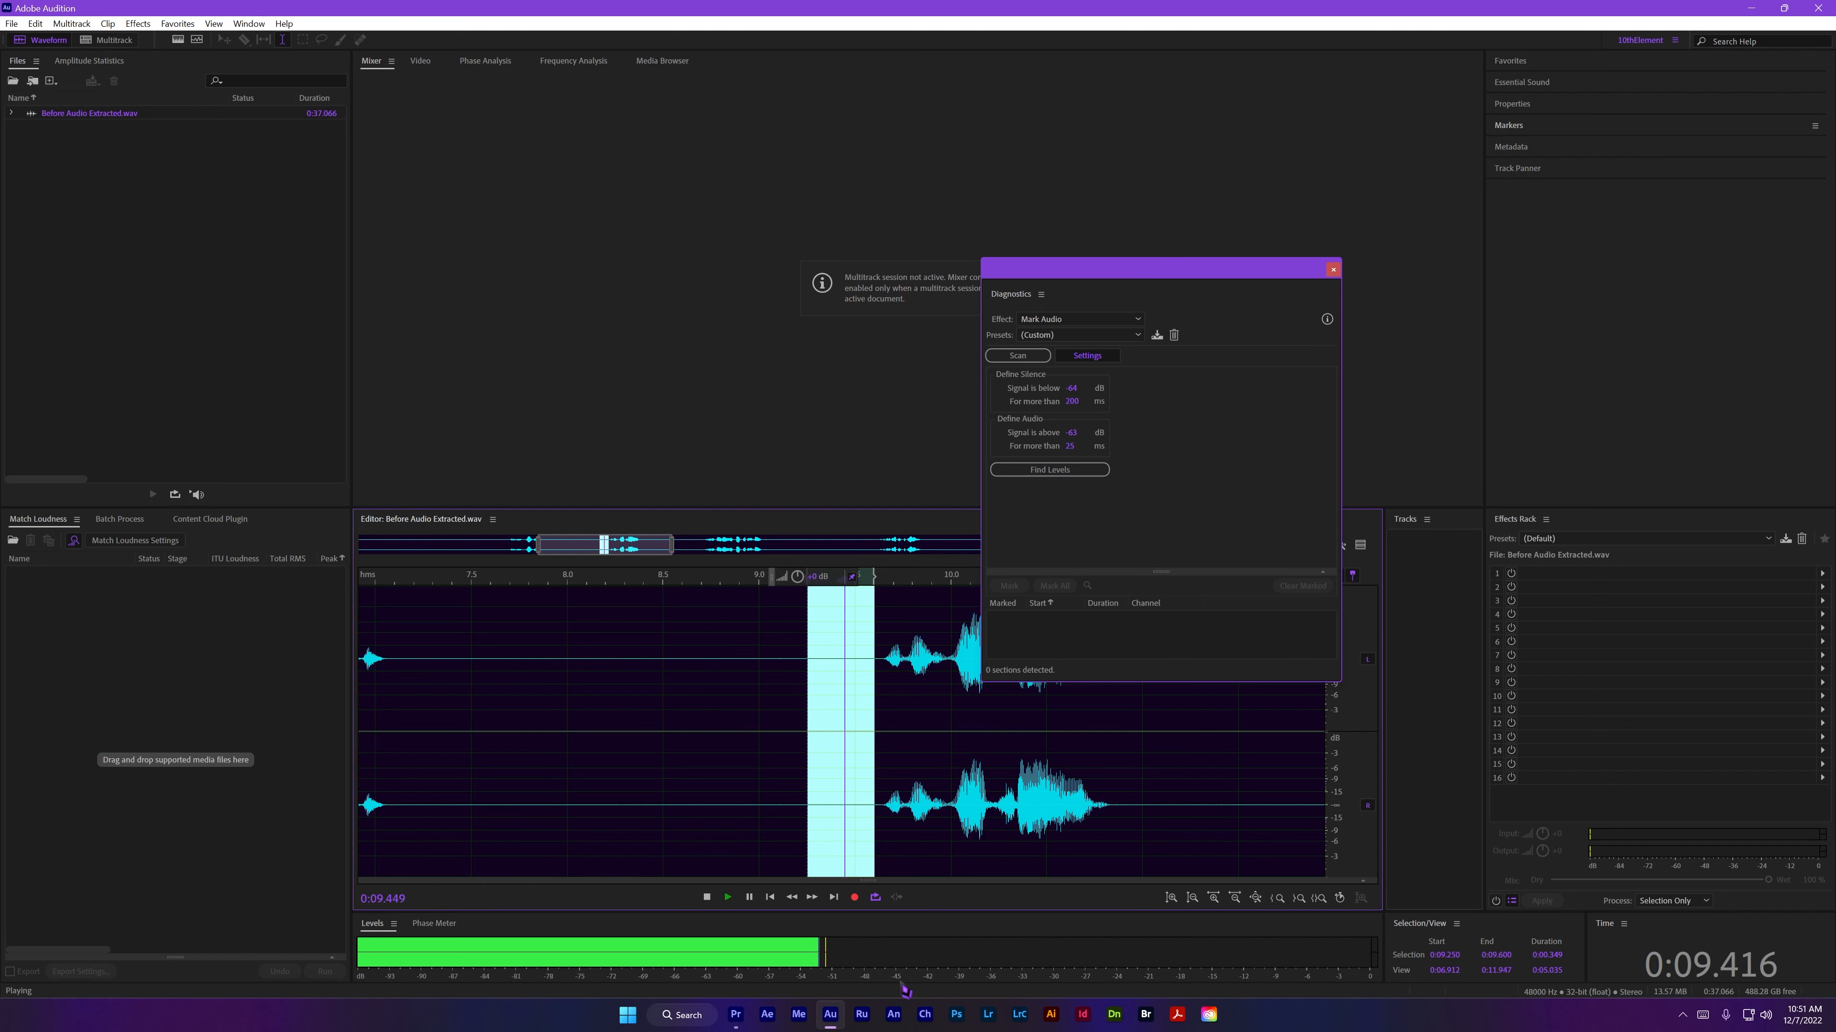
key("space")
Step: Set the Define Silence threshold to signal below -45 dB
left_click(839, 705)
scroll(820, 715, "down", 3)
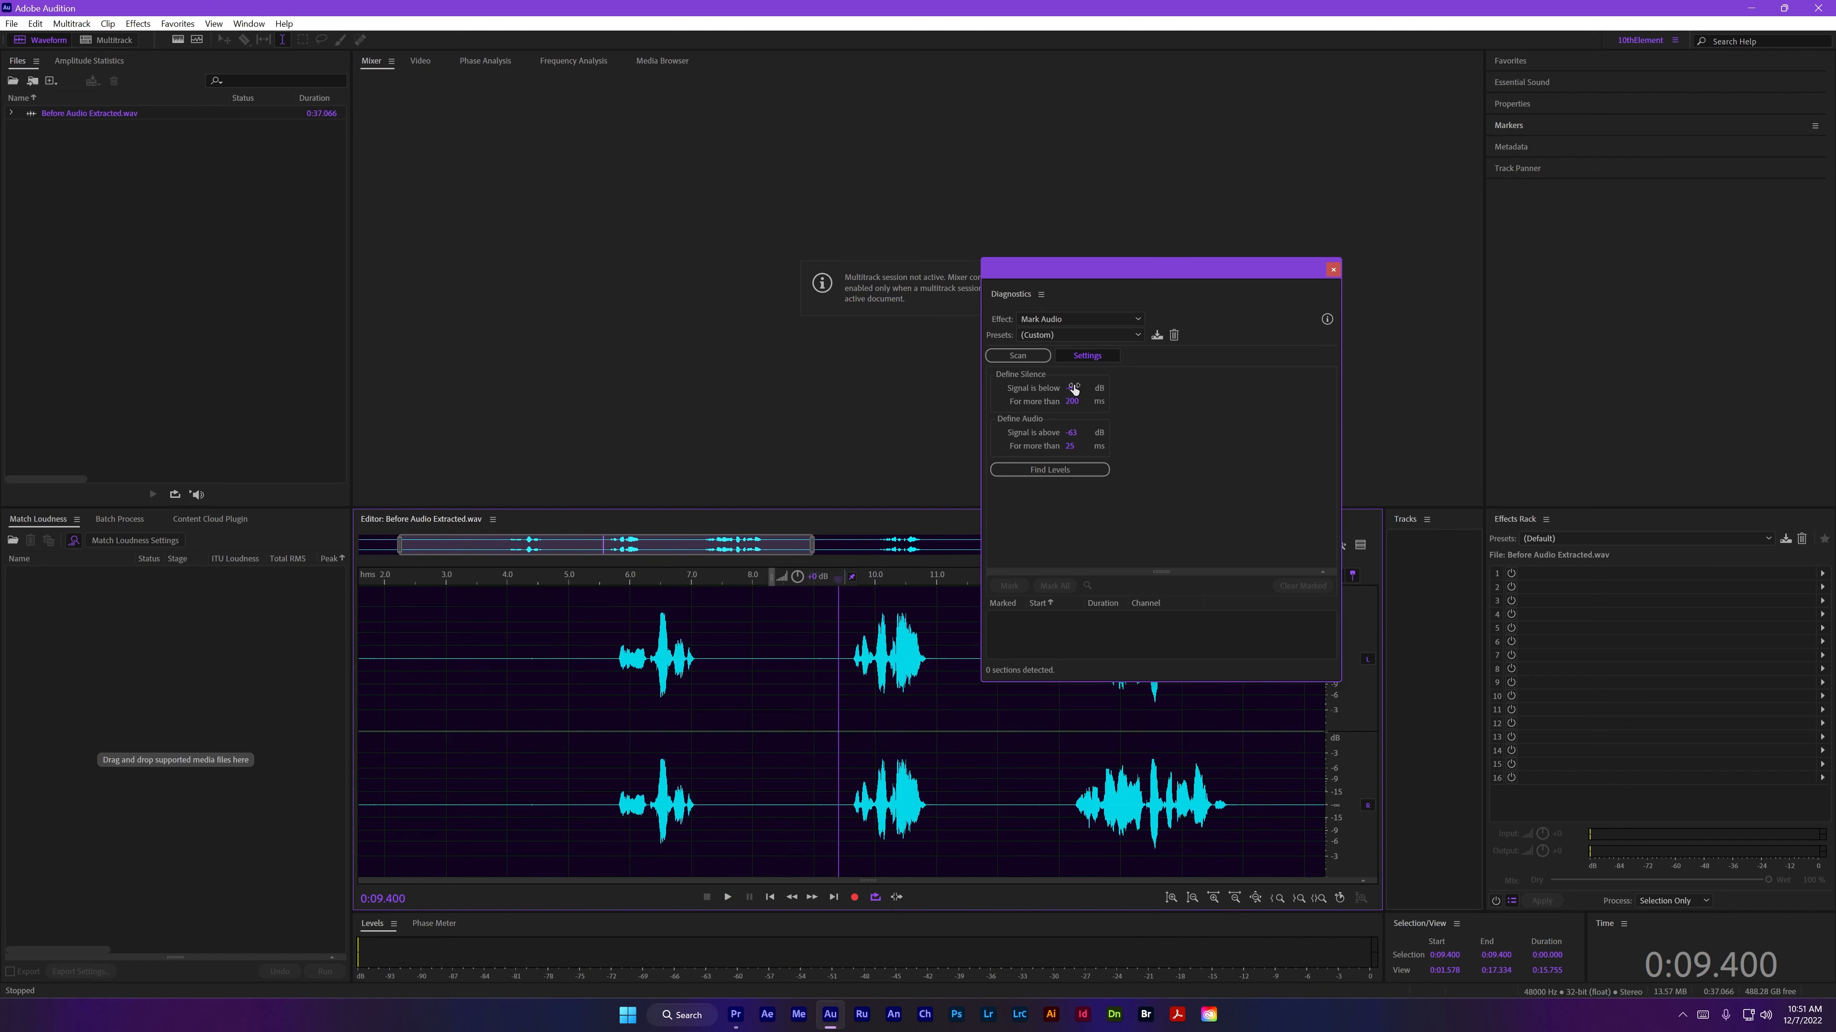
left_click_drag(1072, 388, 1161, 401)
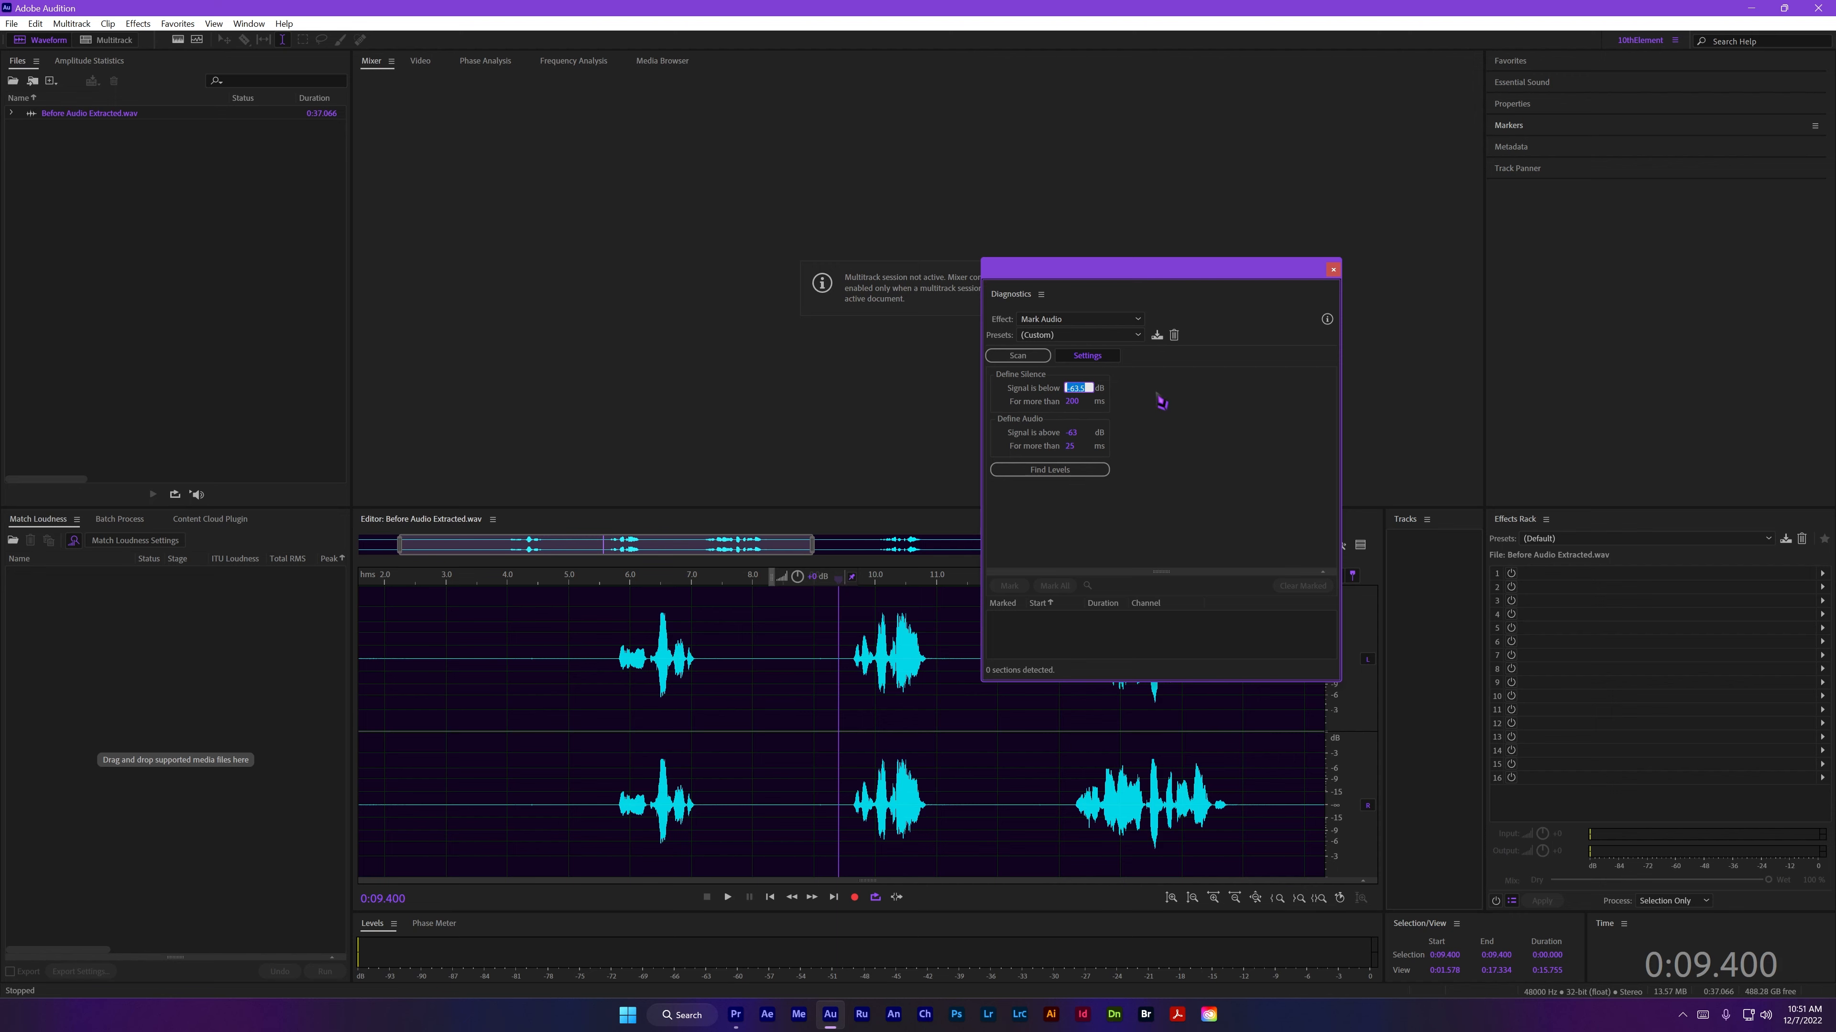
type("-")
key("Return")
Step: Select the short gap inside the second phrase from about 10.19 s to 10.25 s, and set the minimum silence duration to 100 ms
scroll(809, 692, "up", 2)
scroll(917, 703, "down", 2)
scroll(921, 702, "up", 8)
left_click_drag(749, 669, 836, 673)
scroll(833, 684, "down", 3)
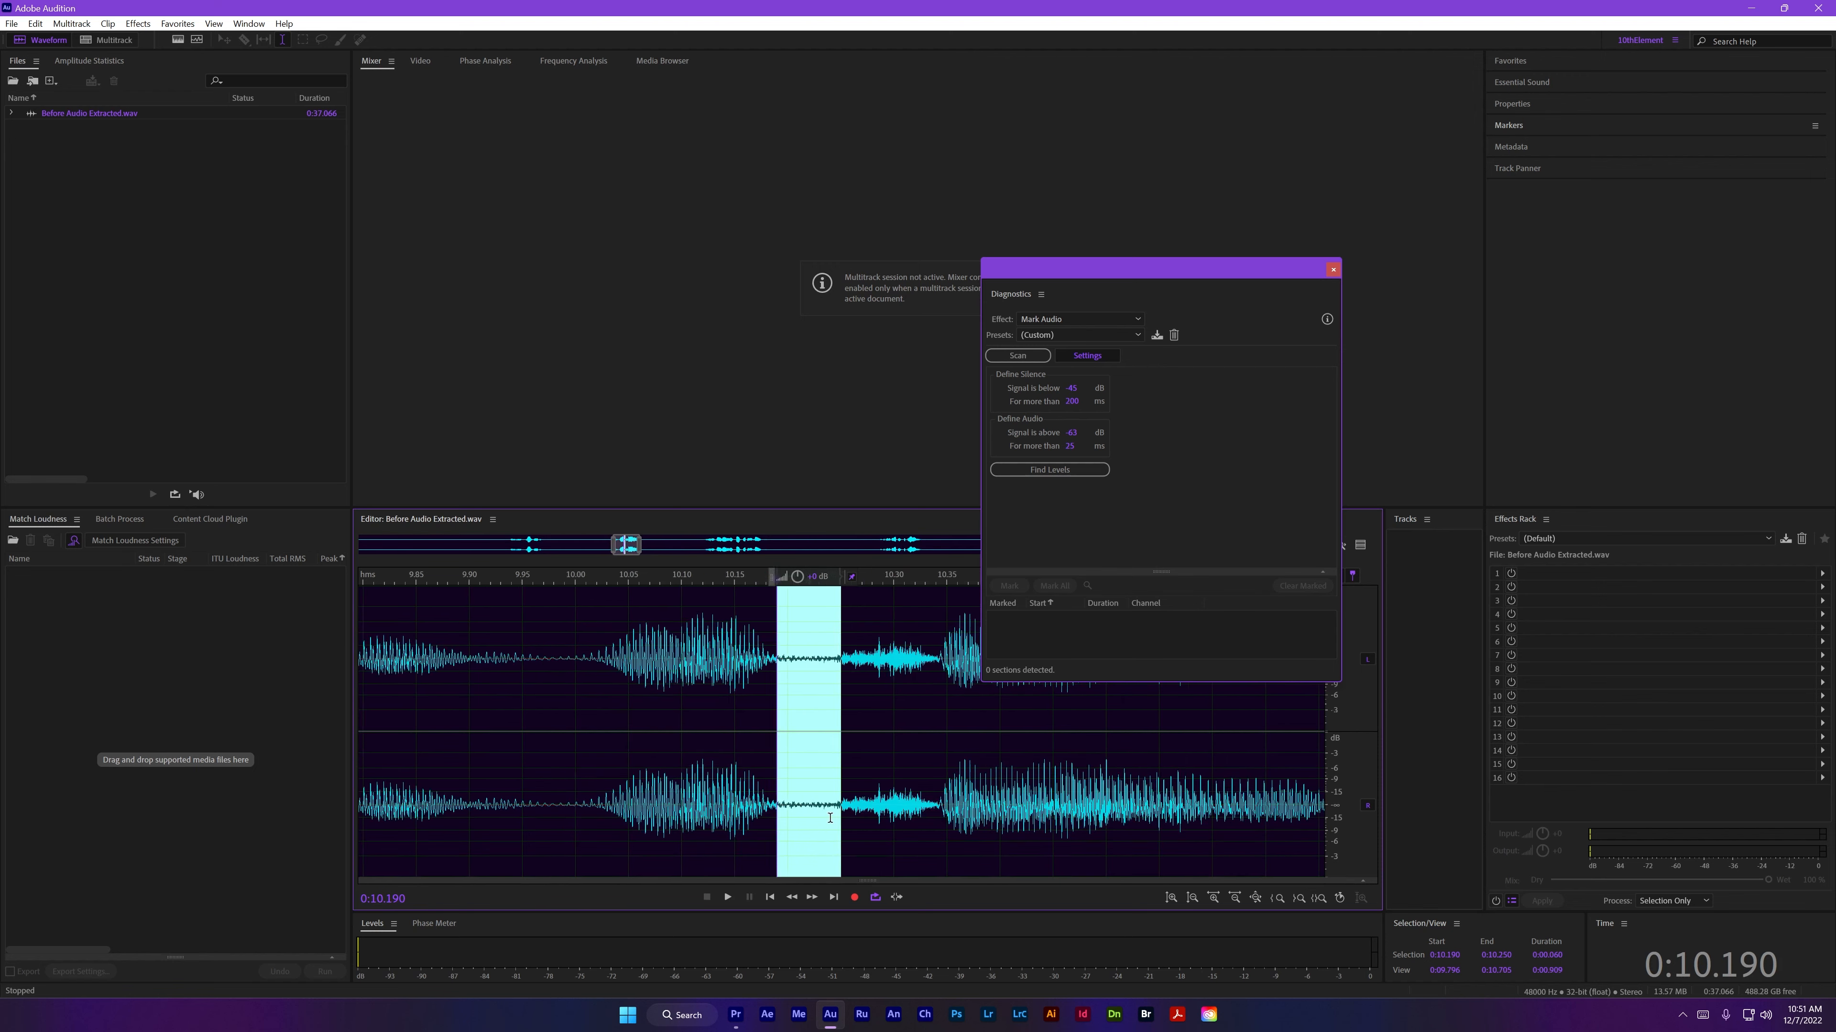
scroll(833, 684, "up", 1)
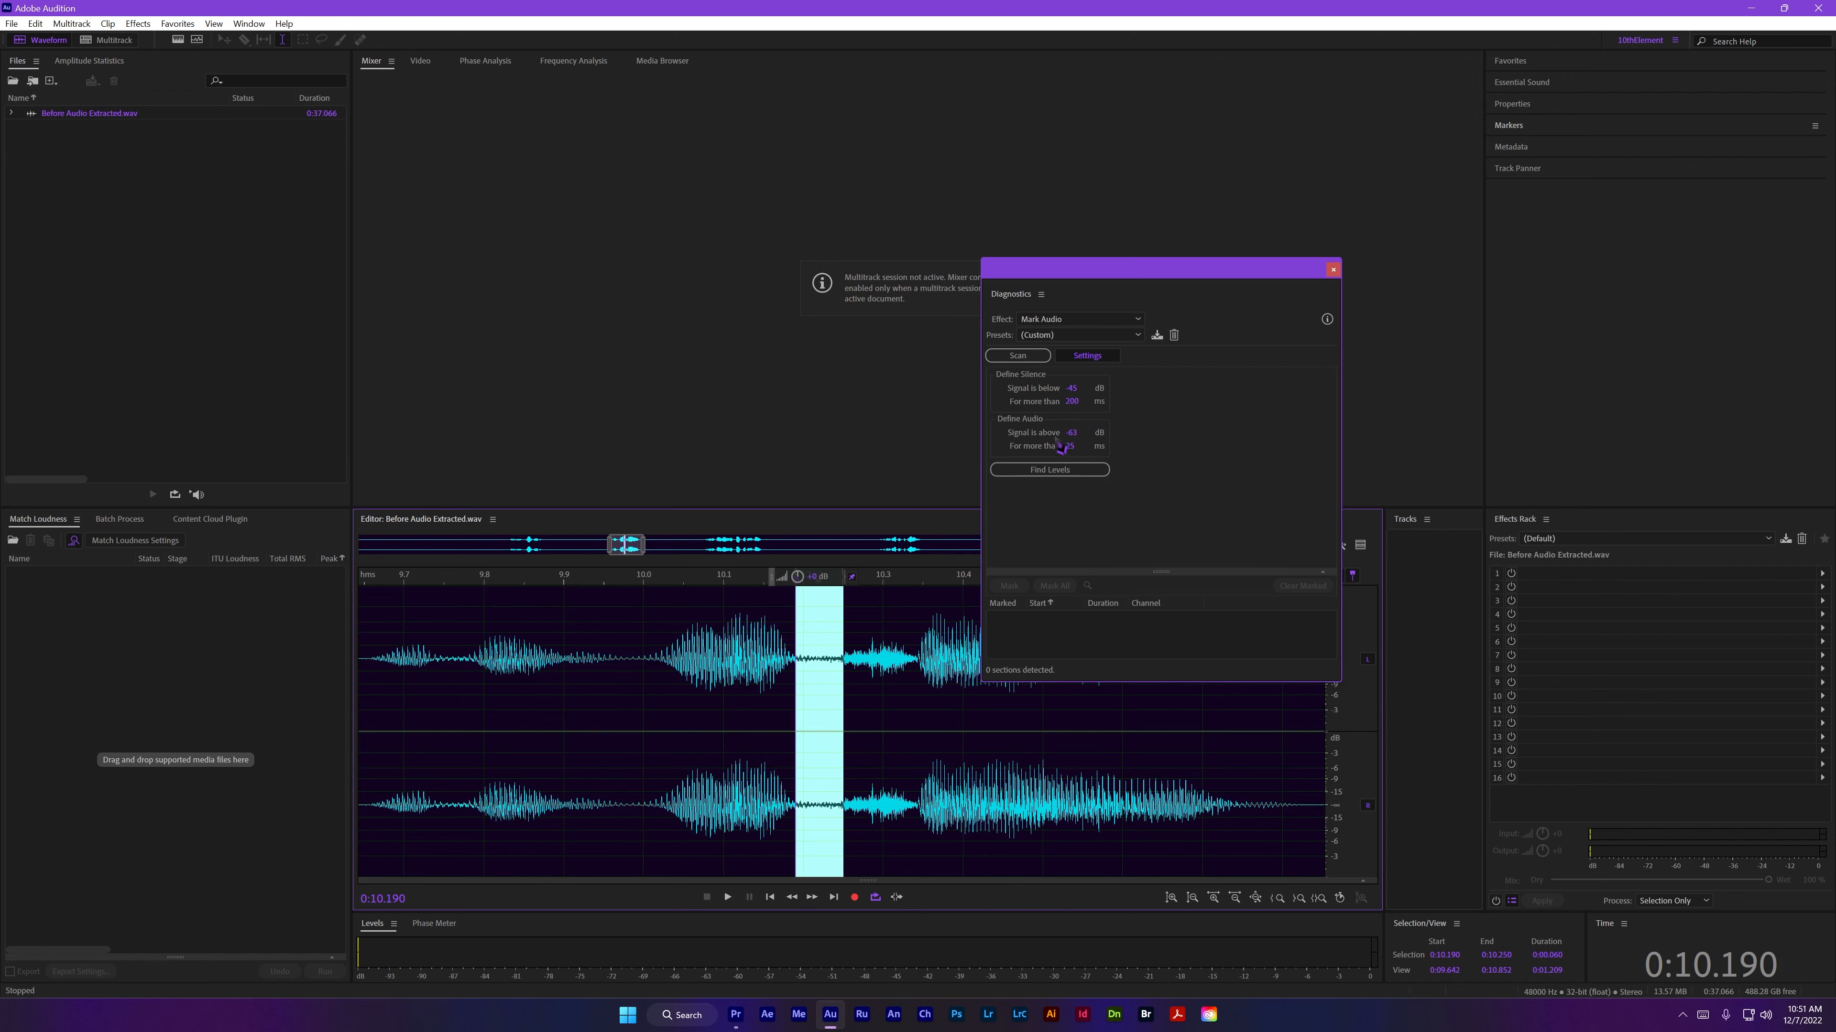
left_click(1071, 401)
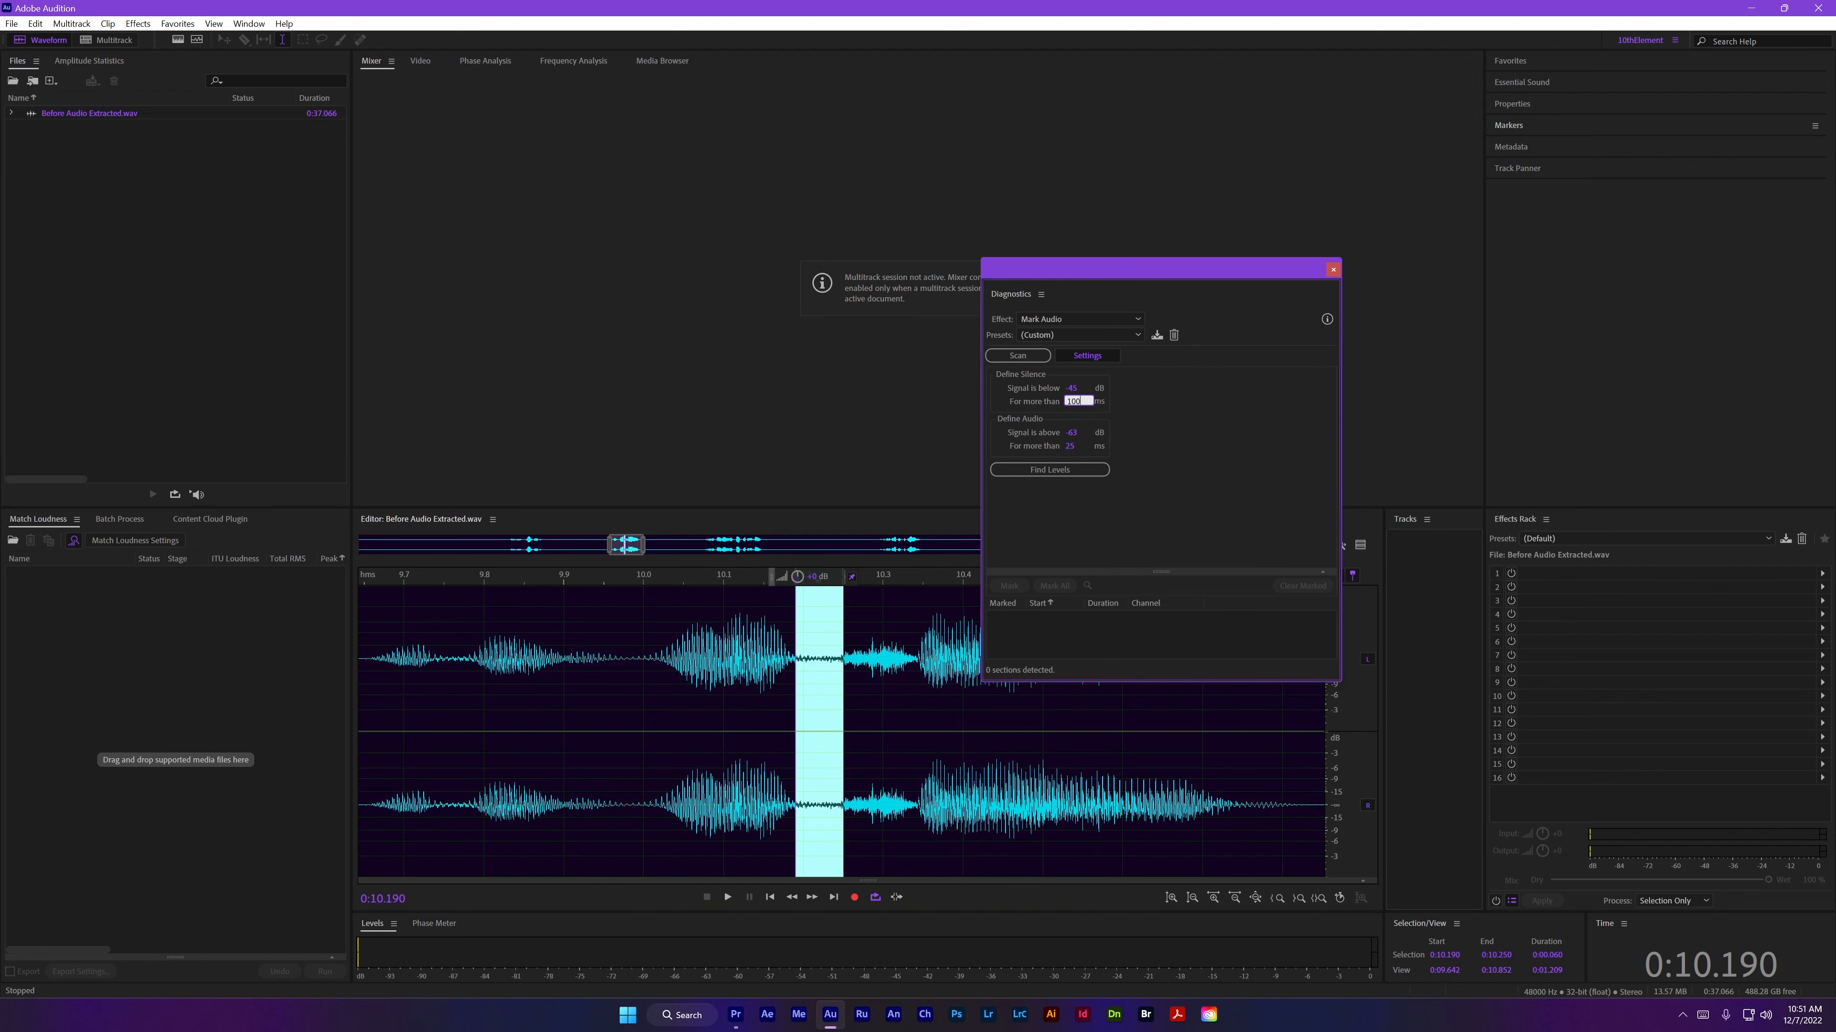
left_click(870, 691)
Step: Select the quiet section before the first phrase, about 4.3 s to 4.85 s, and play it
scroll(650, 730, "down", 10)
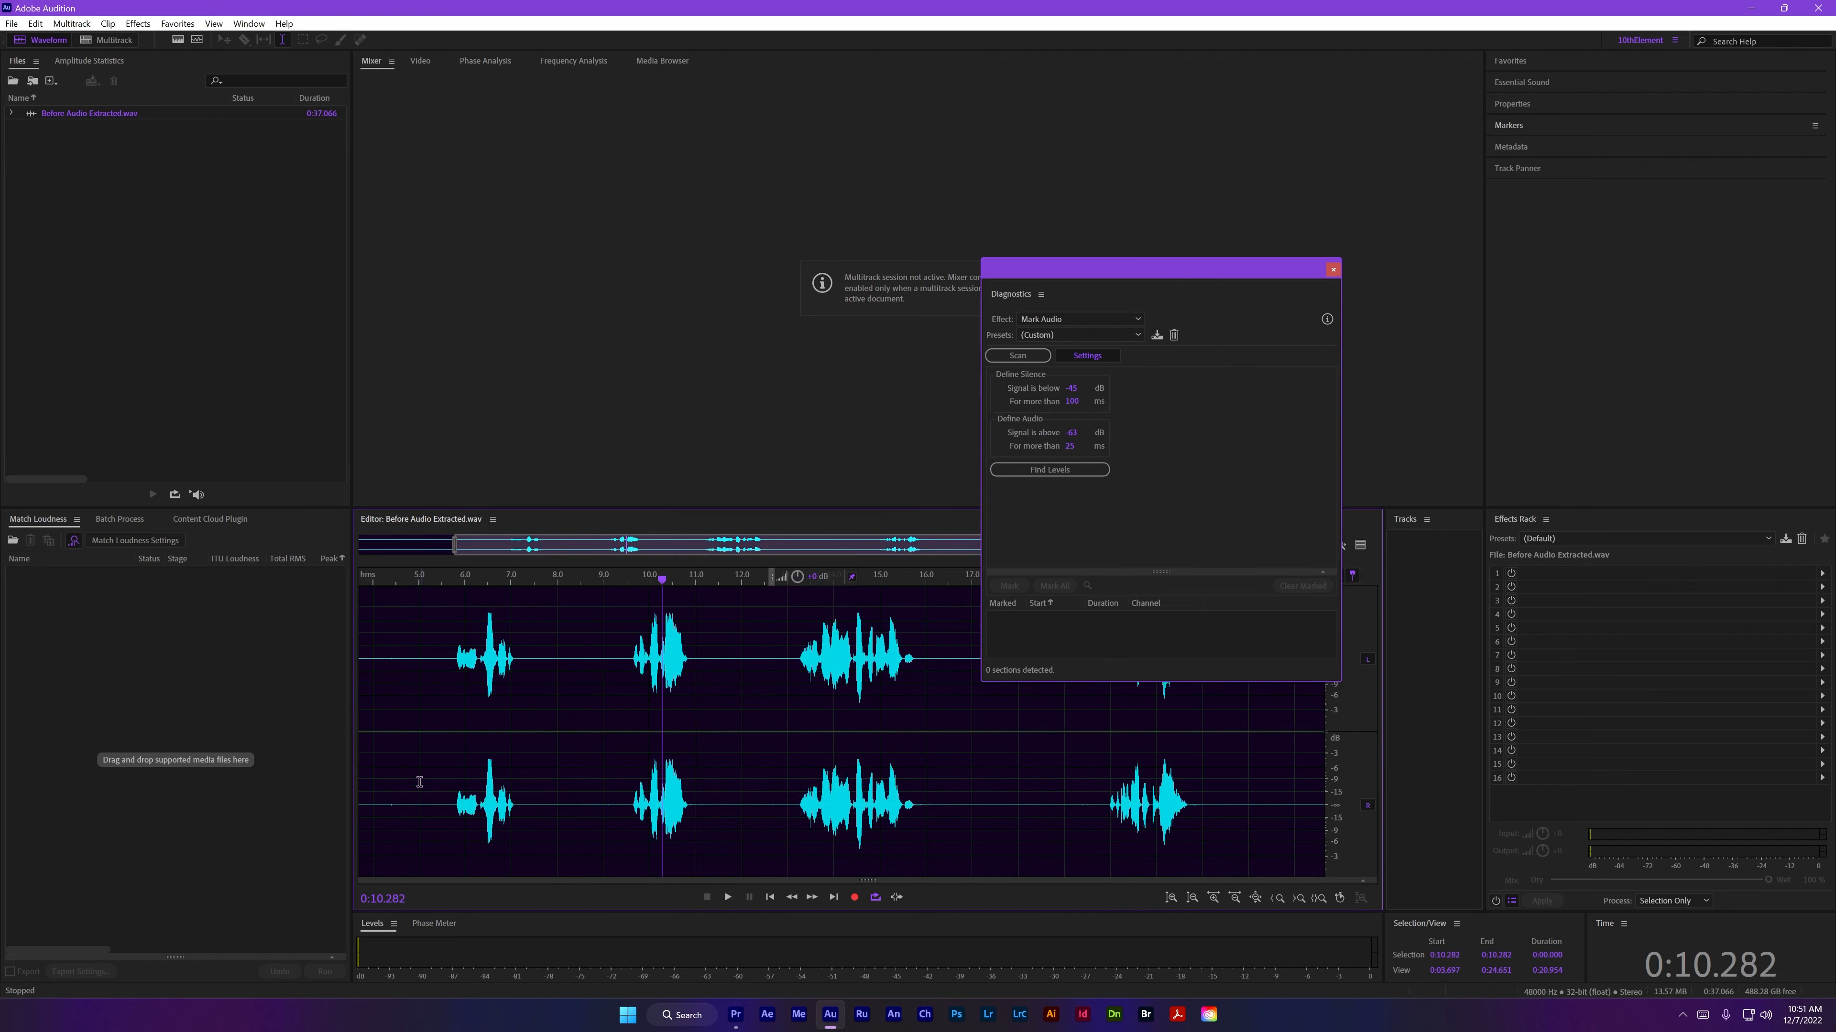
scroll(614, 695, "down", 3)
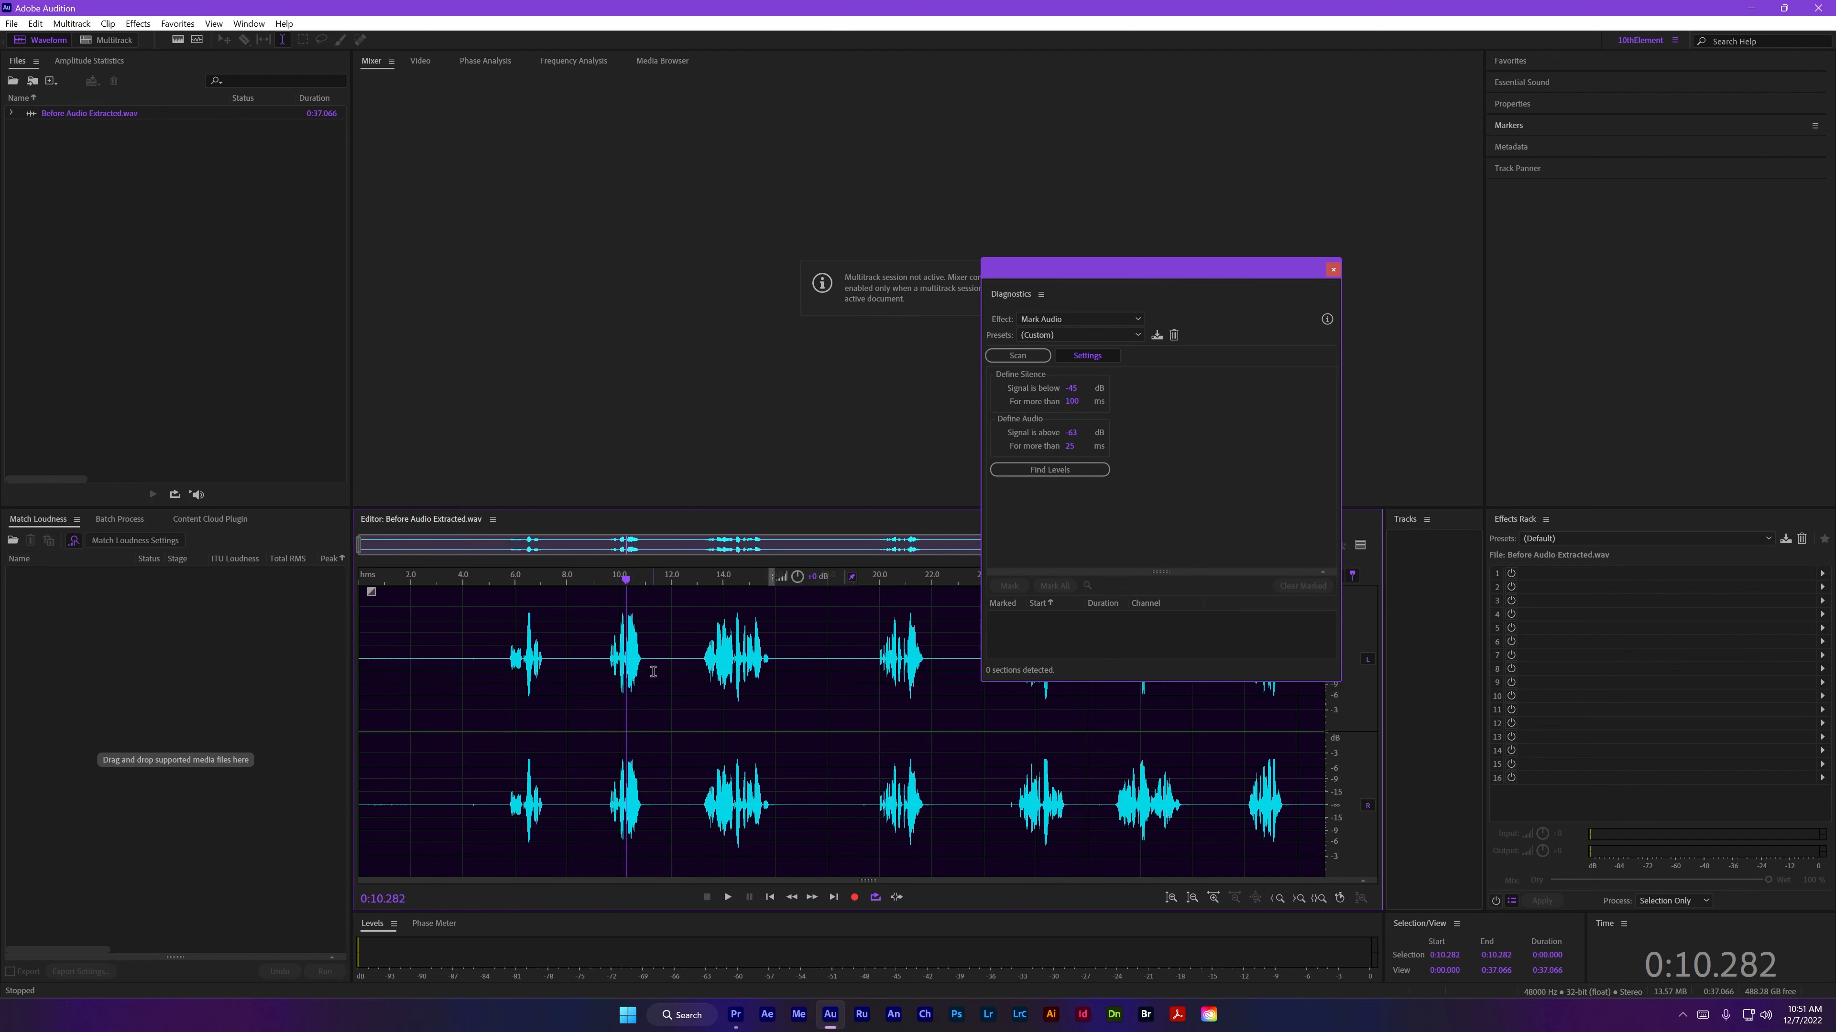
scroll(423, 673, "up", 5)
left_click_drag(620, 672, 681, 673)
key("space")
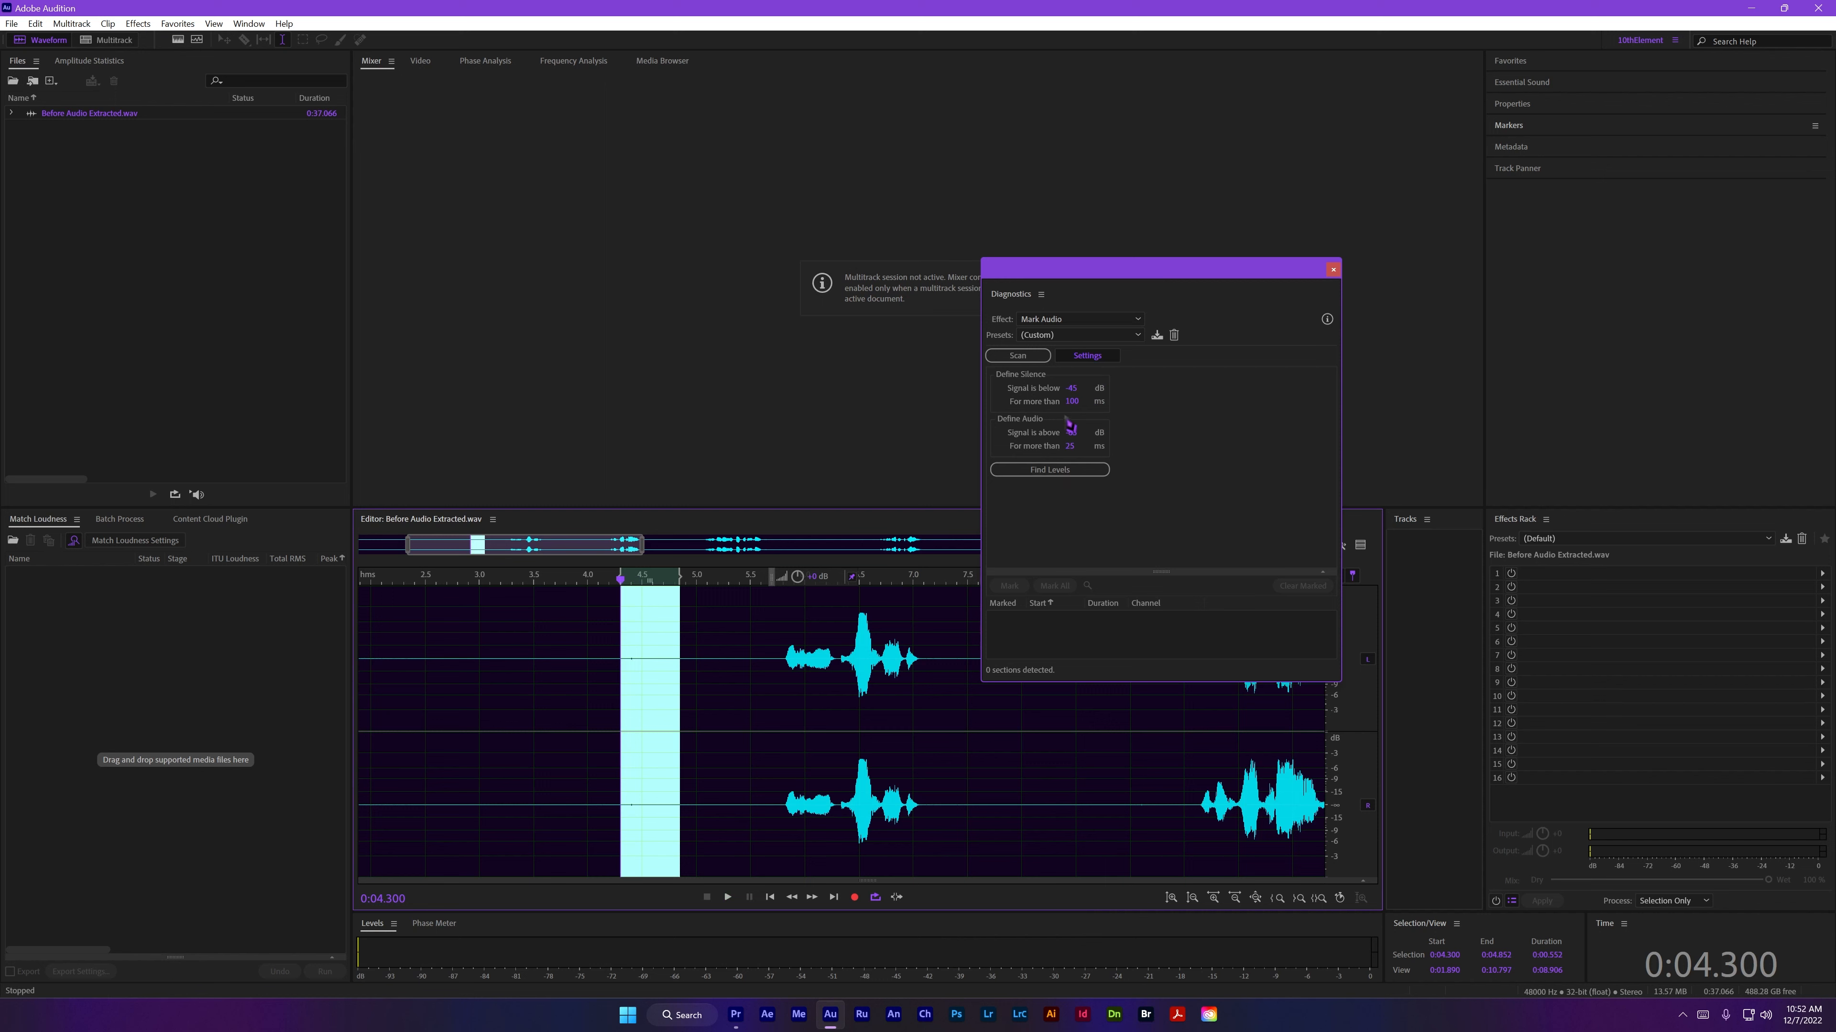
scroll(560, 710, "up", 1)
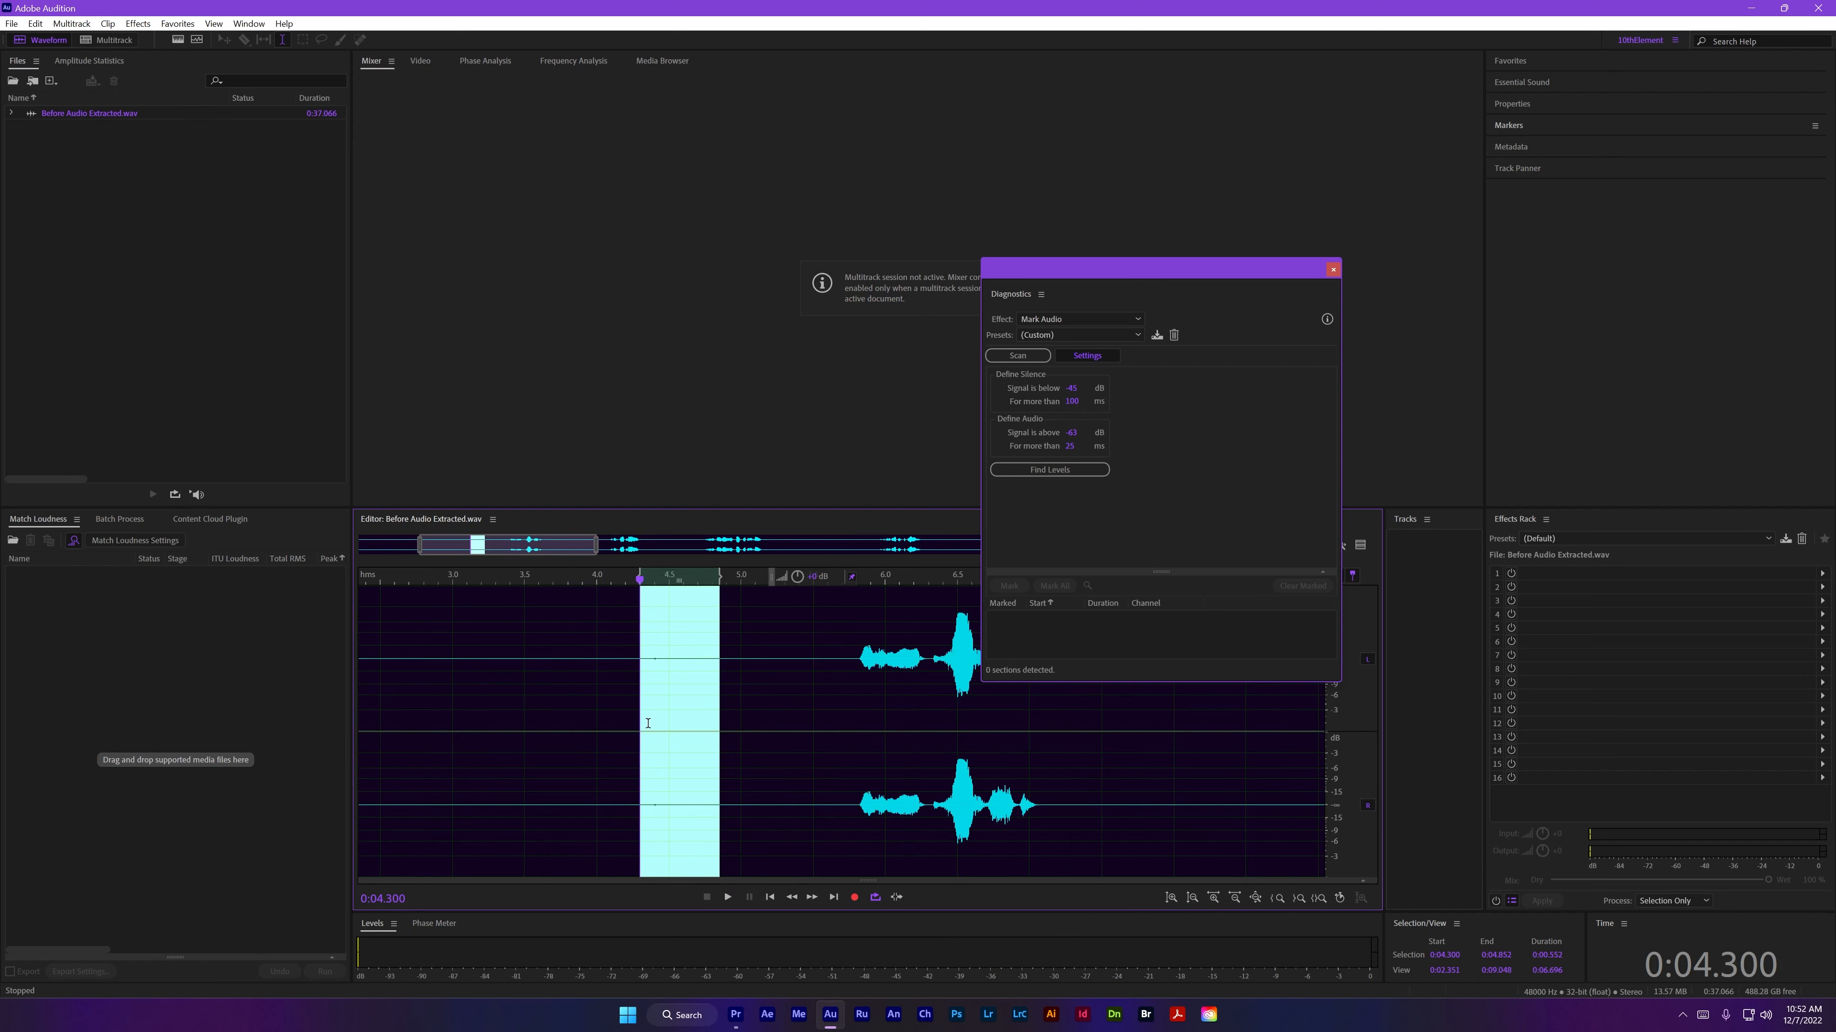
Step: Play the faint noise before the first phrase starting from about 4.2 s
left_click(826, 725)
scroll(750, 725, "down", 4)
scroll(567, 698, "up", 4)
left_click(551, 666)
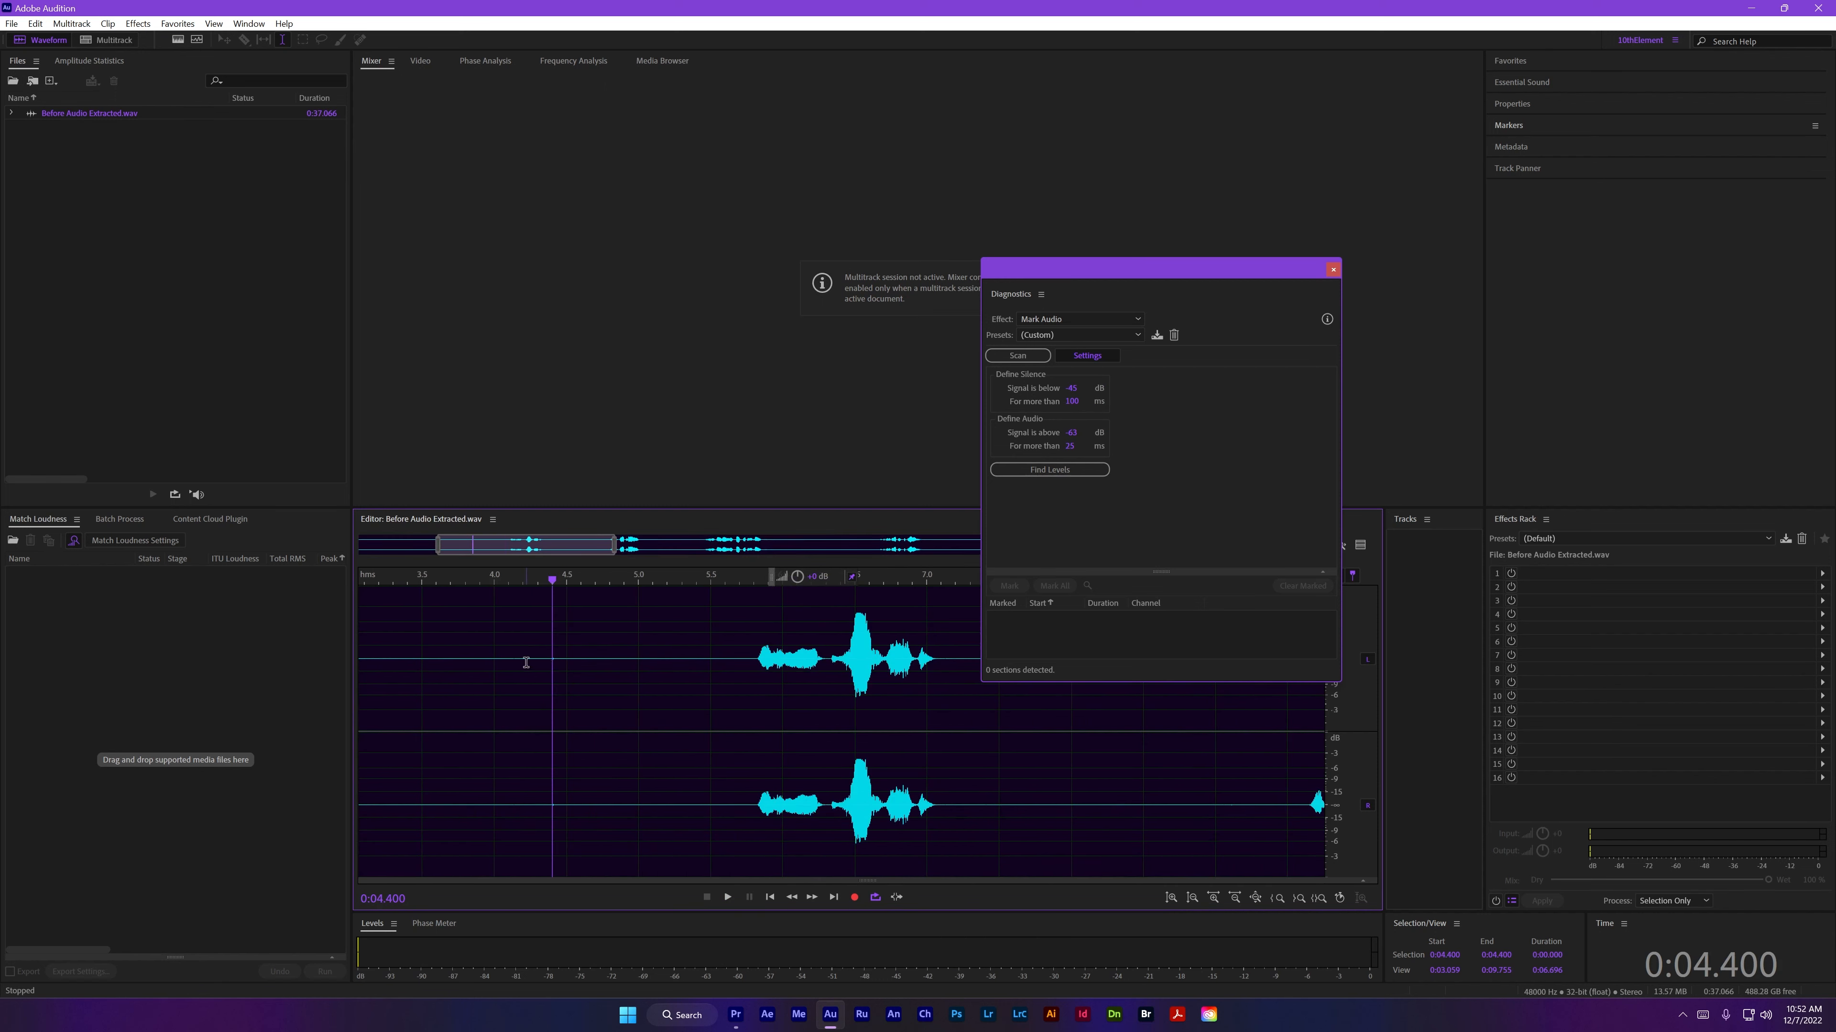
left_click(523, 664)
key("space")
key("space")
scroll(650, 705, "down", 4)
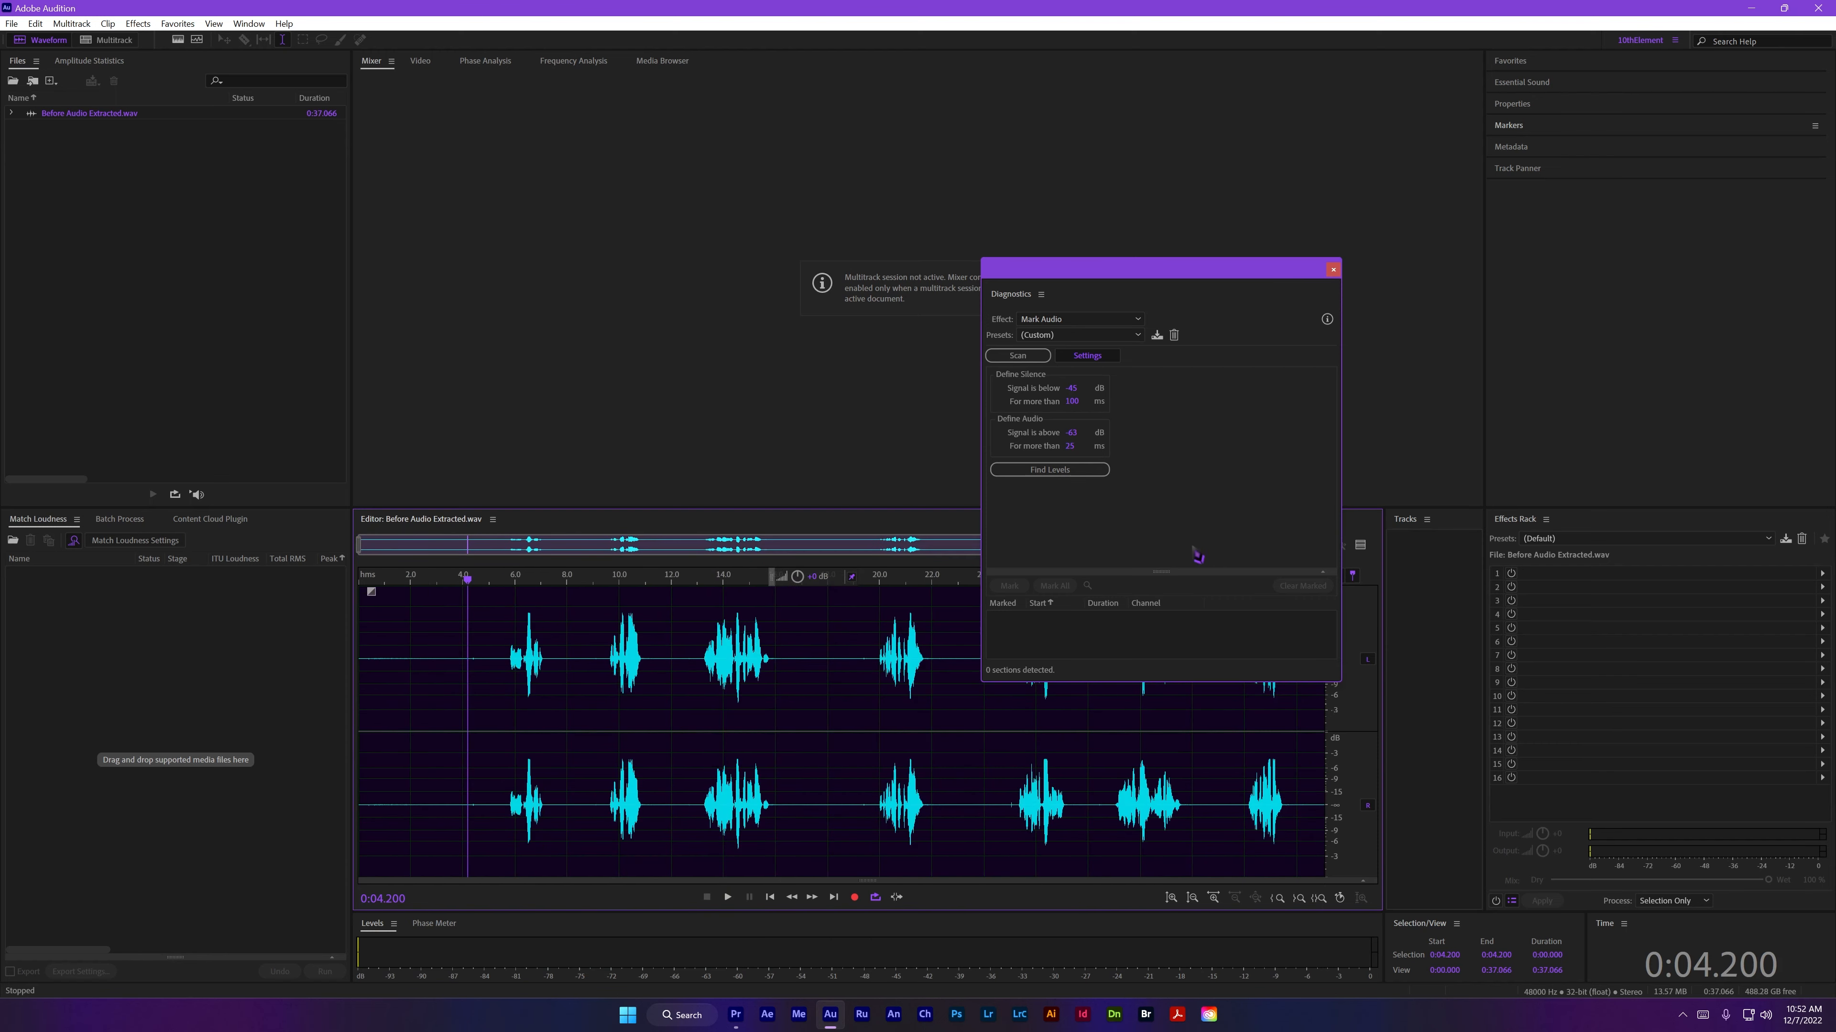
Step: Select the faint noise from about 4.225 s to 4.7 s and play it to check its peak on the level meters
scroll(667, 679, "up", 5)
scroll(722, 676, "down", 3)
scroll(459, 654, "up", 2)
scroll(528, 674, "up", 2)
left_click_drag(542, 674, 659, 677)
key("space")
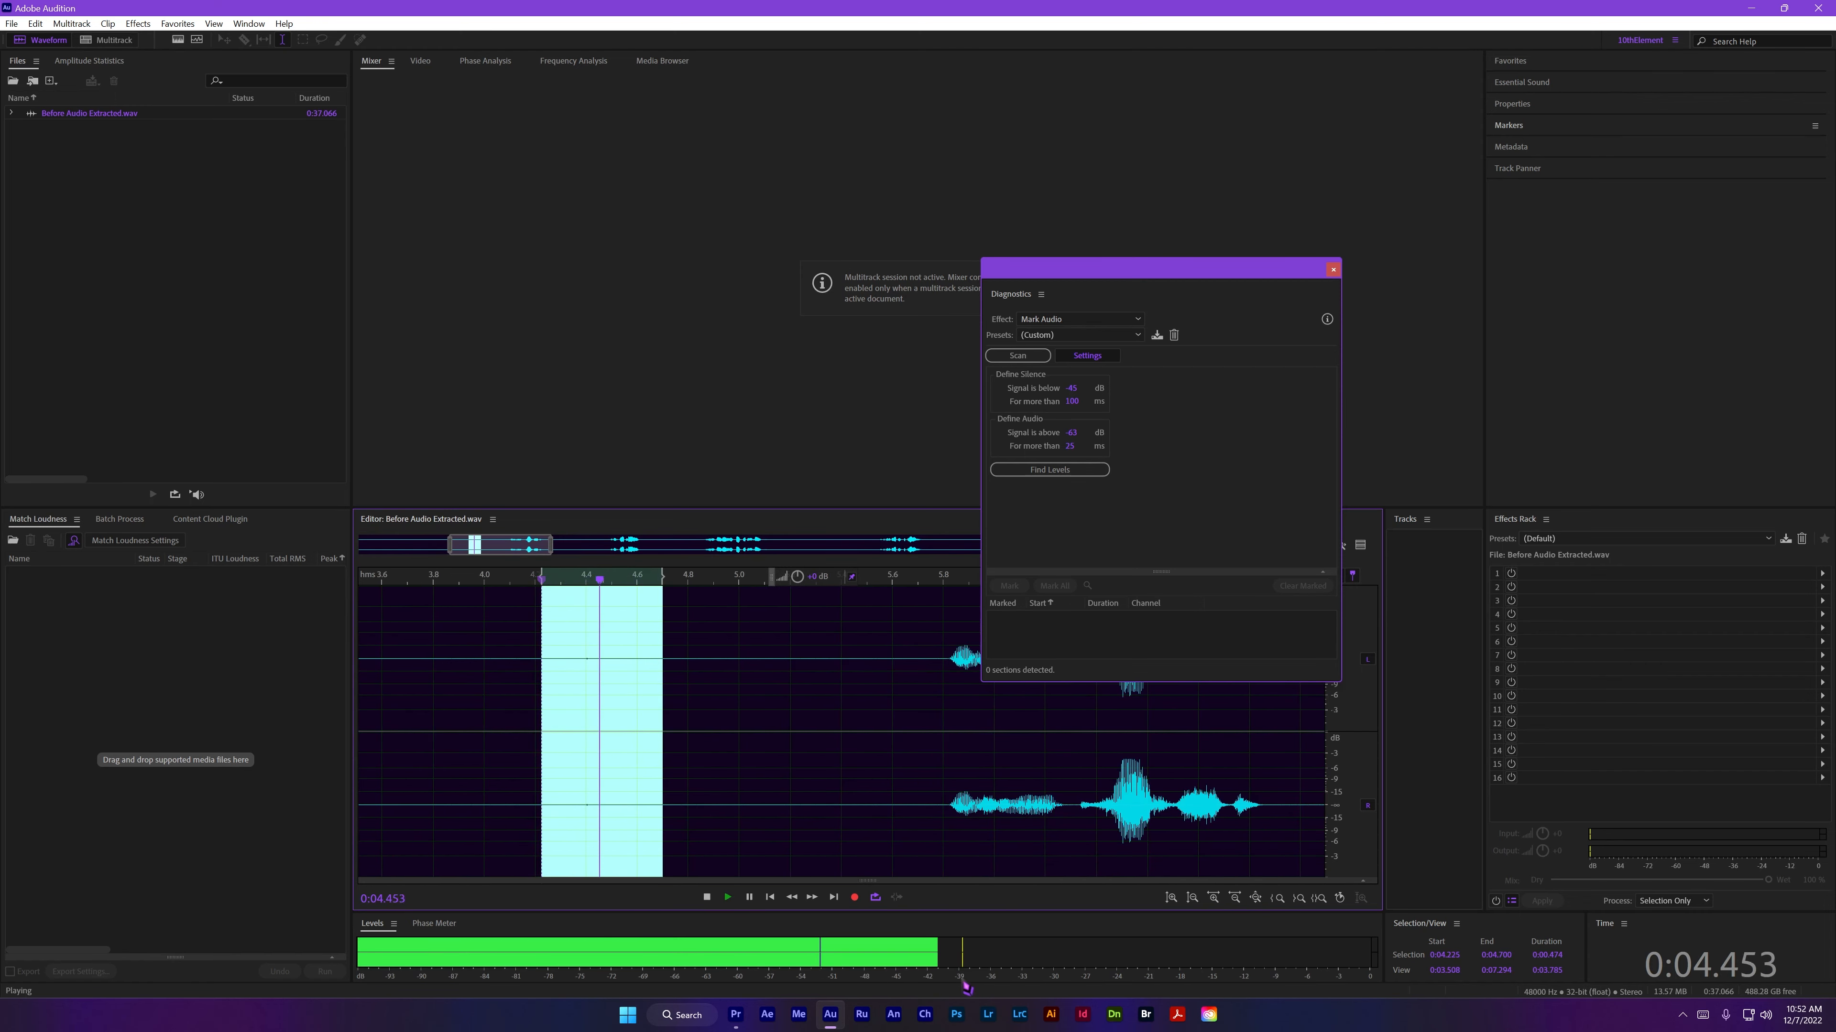
key("space")
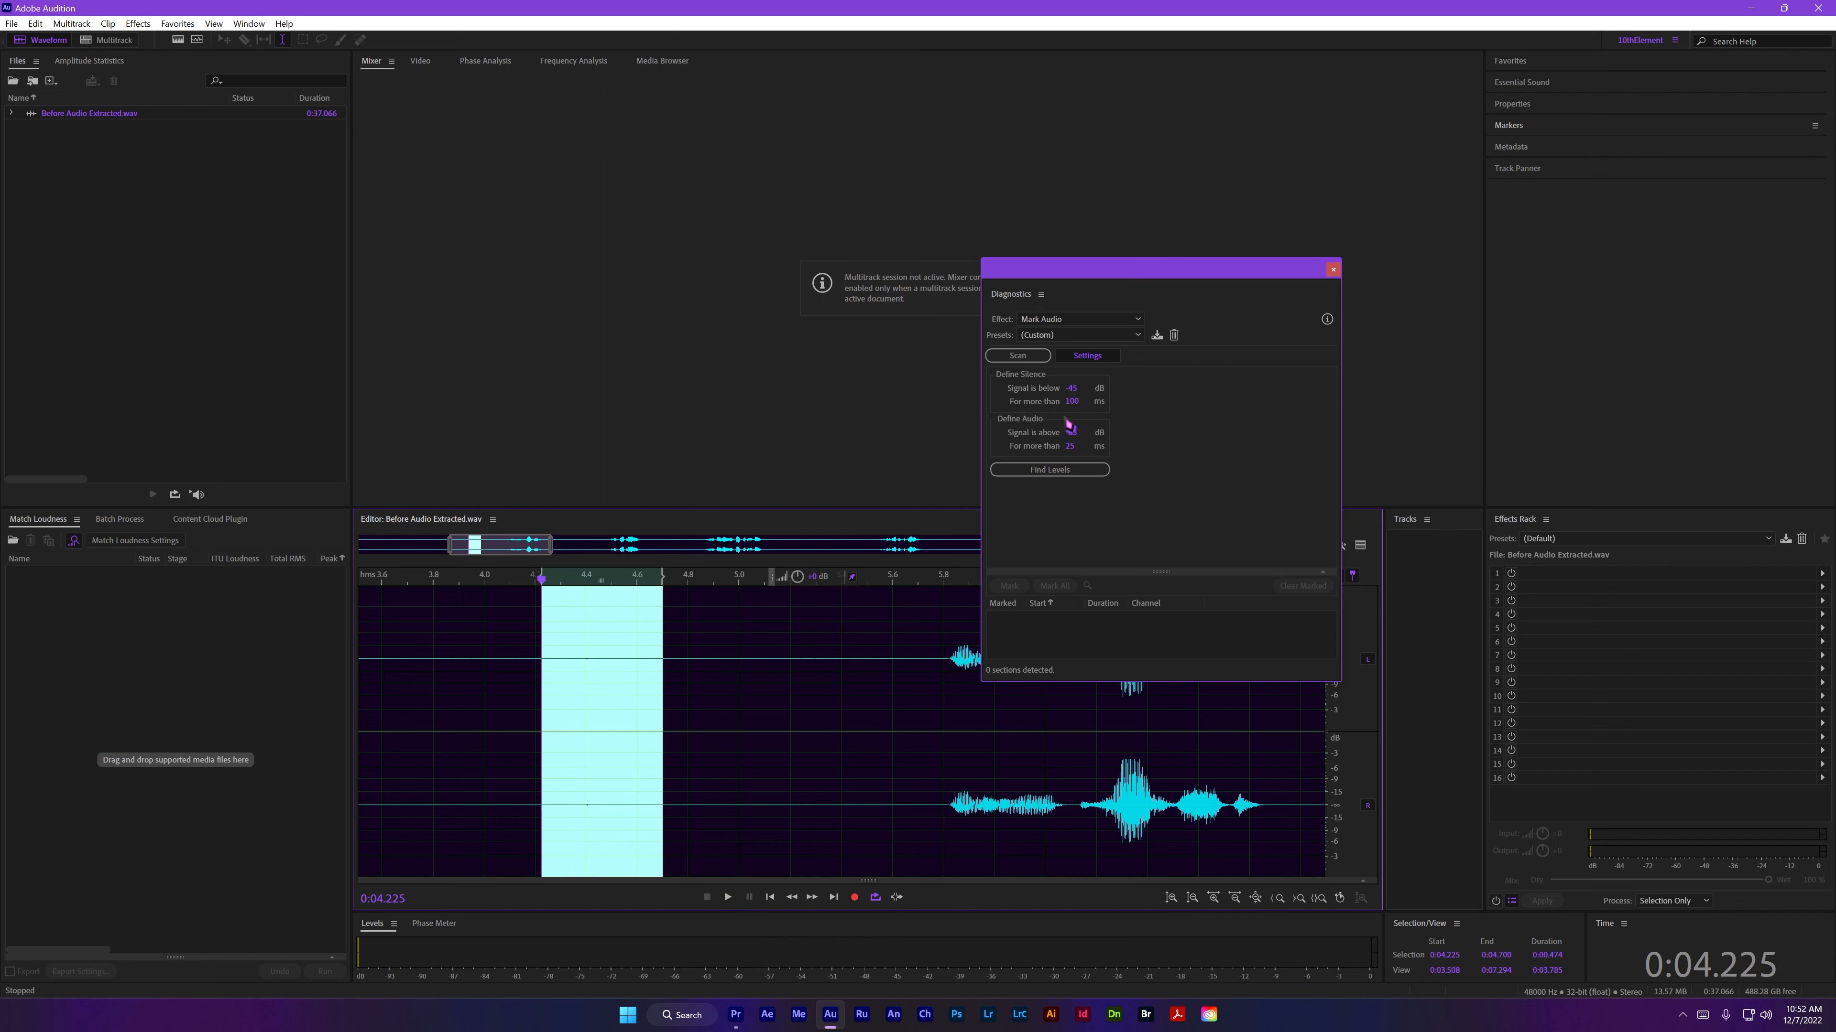
Step: Select the tiny gap inside the first phrase, about 6.69 s to 6.71 s, and play it
scroll(752, 650, "up", 5)
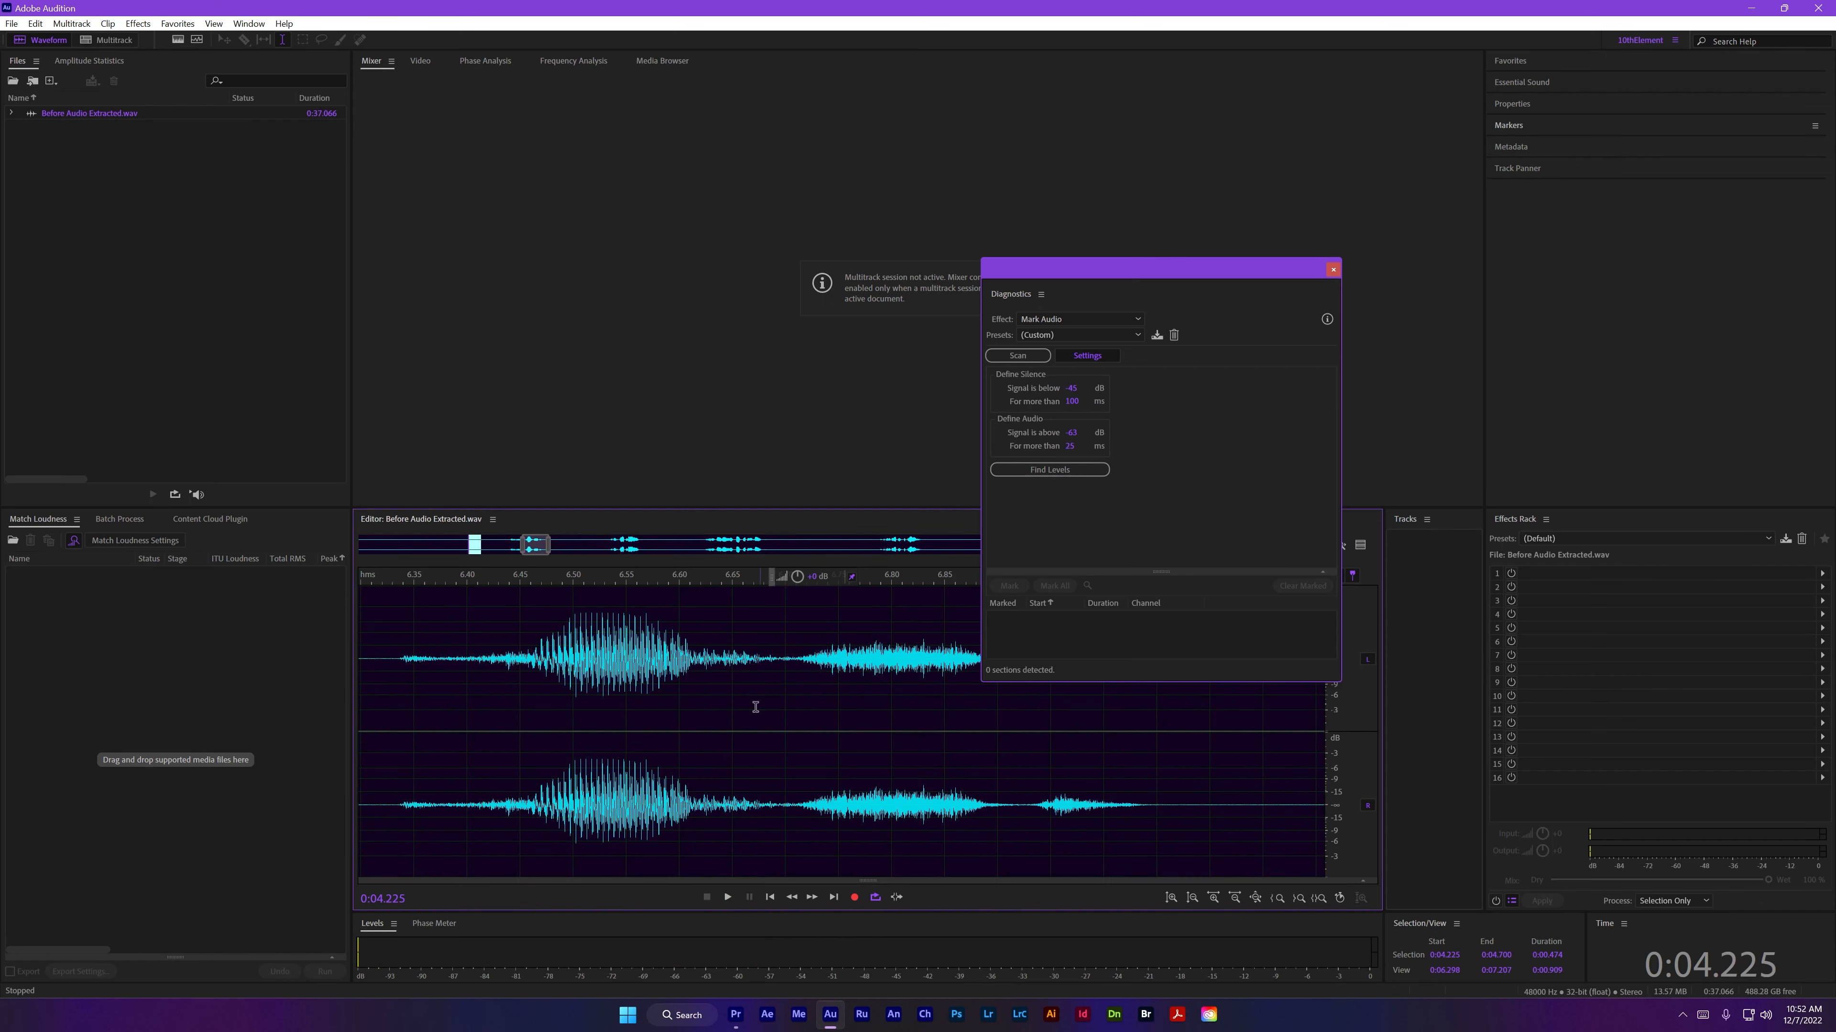
scroll(755, 707, "up", 2)
left_click_drag(778, 682, 828, 687)
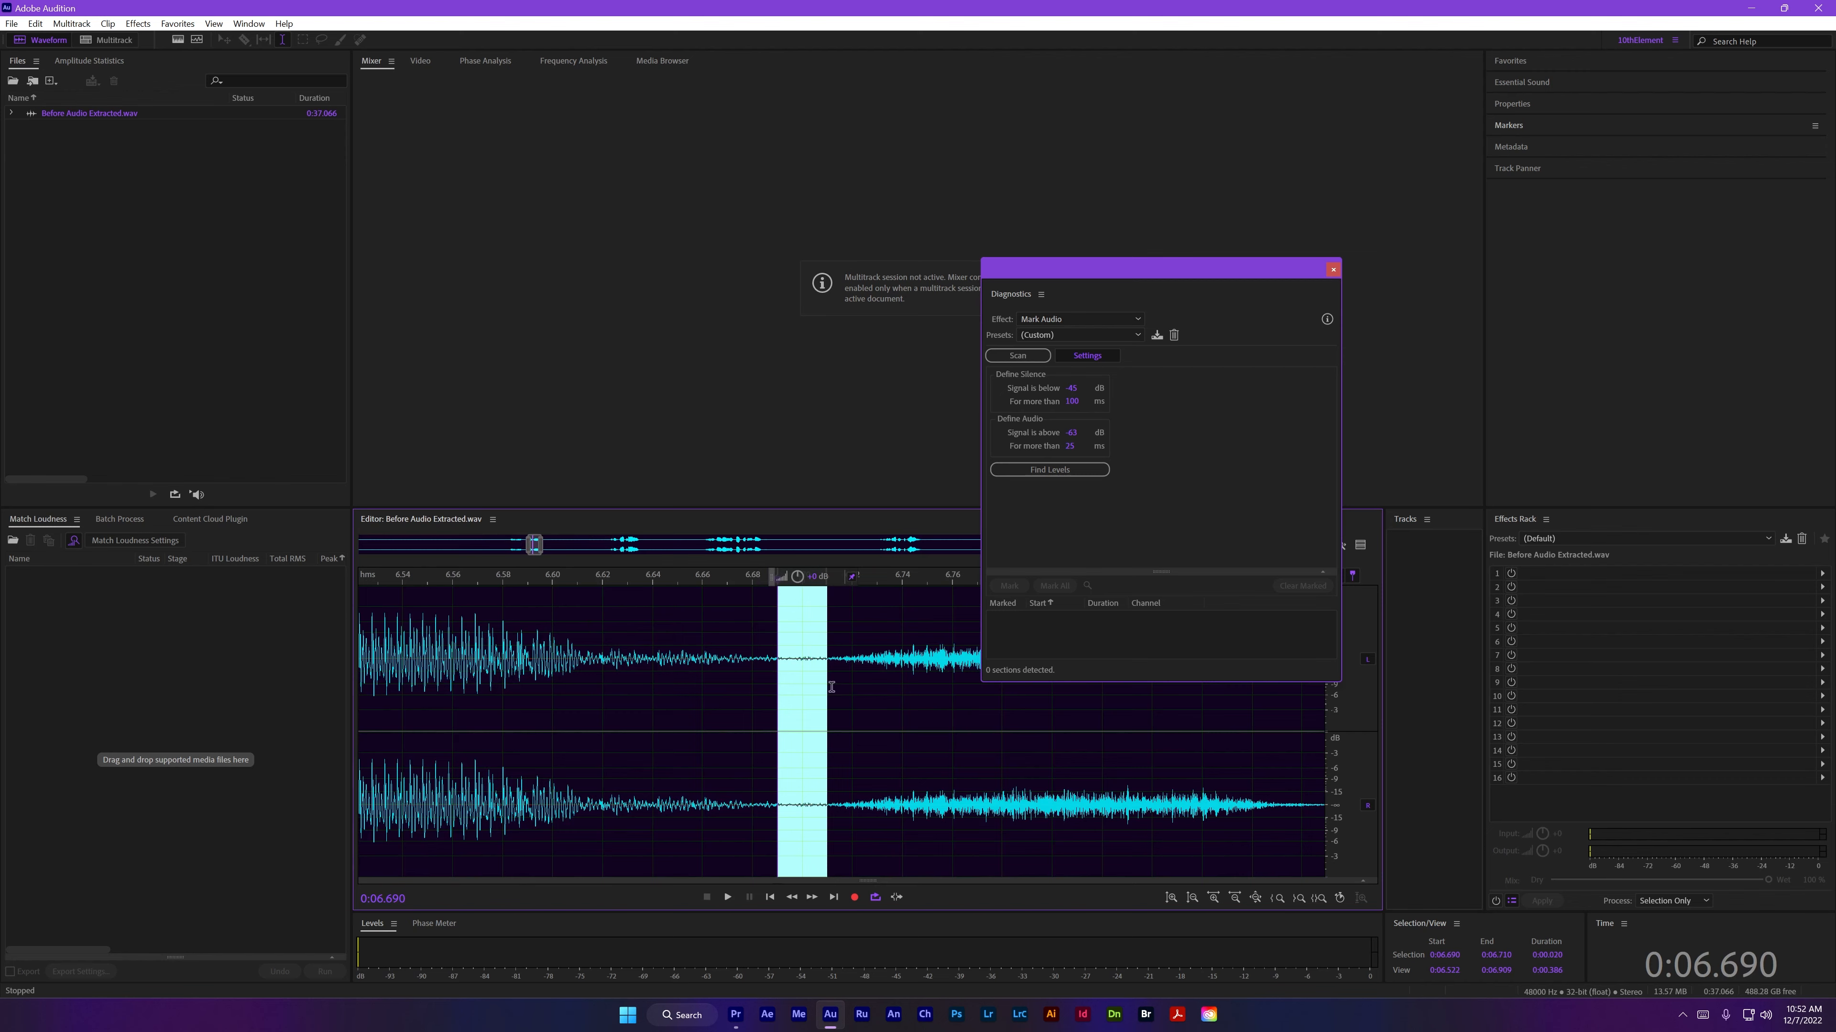
scroll(831, 686, "down", 2)
scroll(847, 689, "up", 2)
key("space")
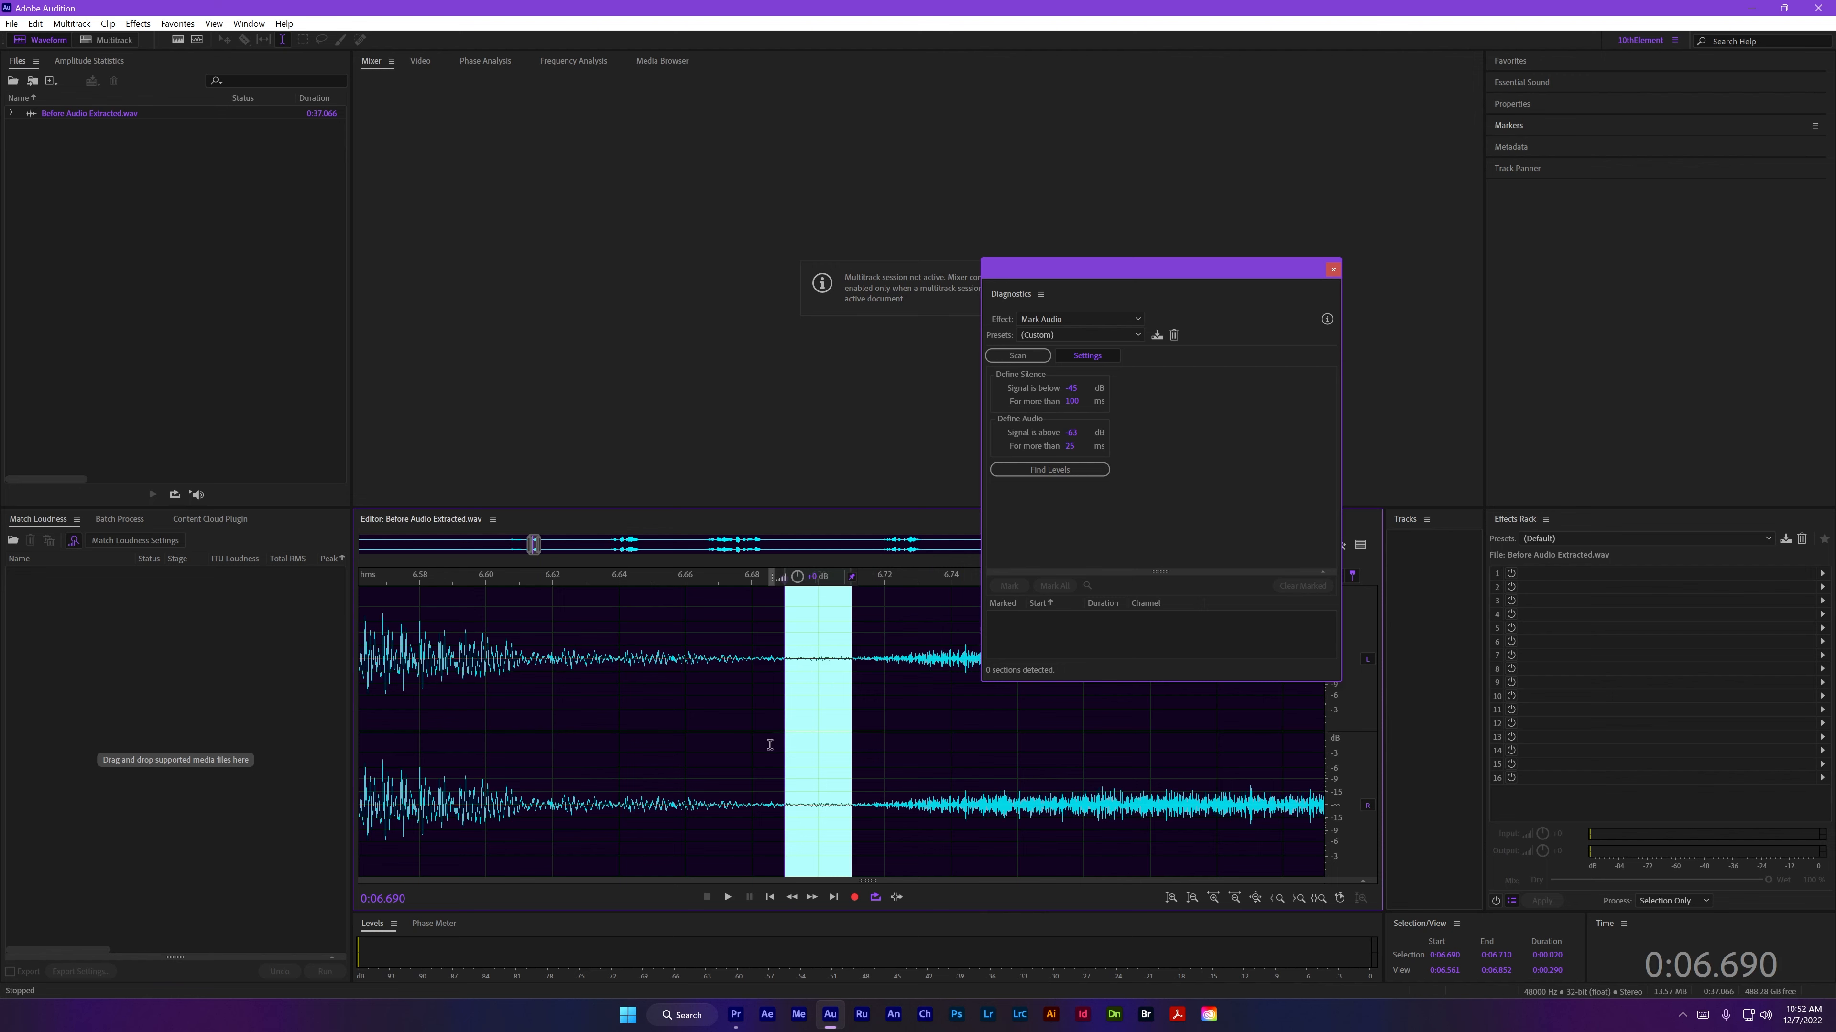
Step: Set the Define Audio threshold to signal above -35 dB
left_click(1071, 433)
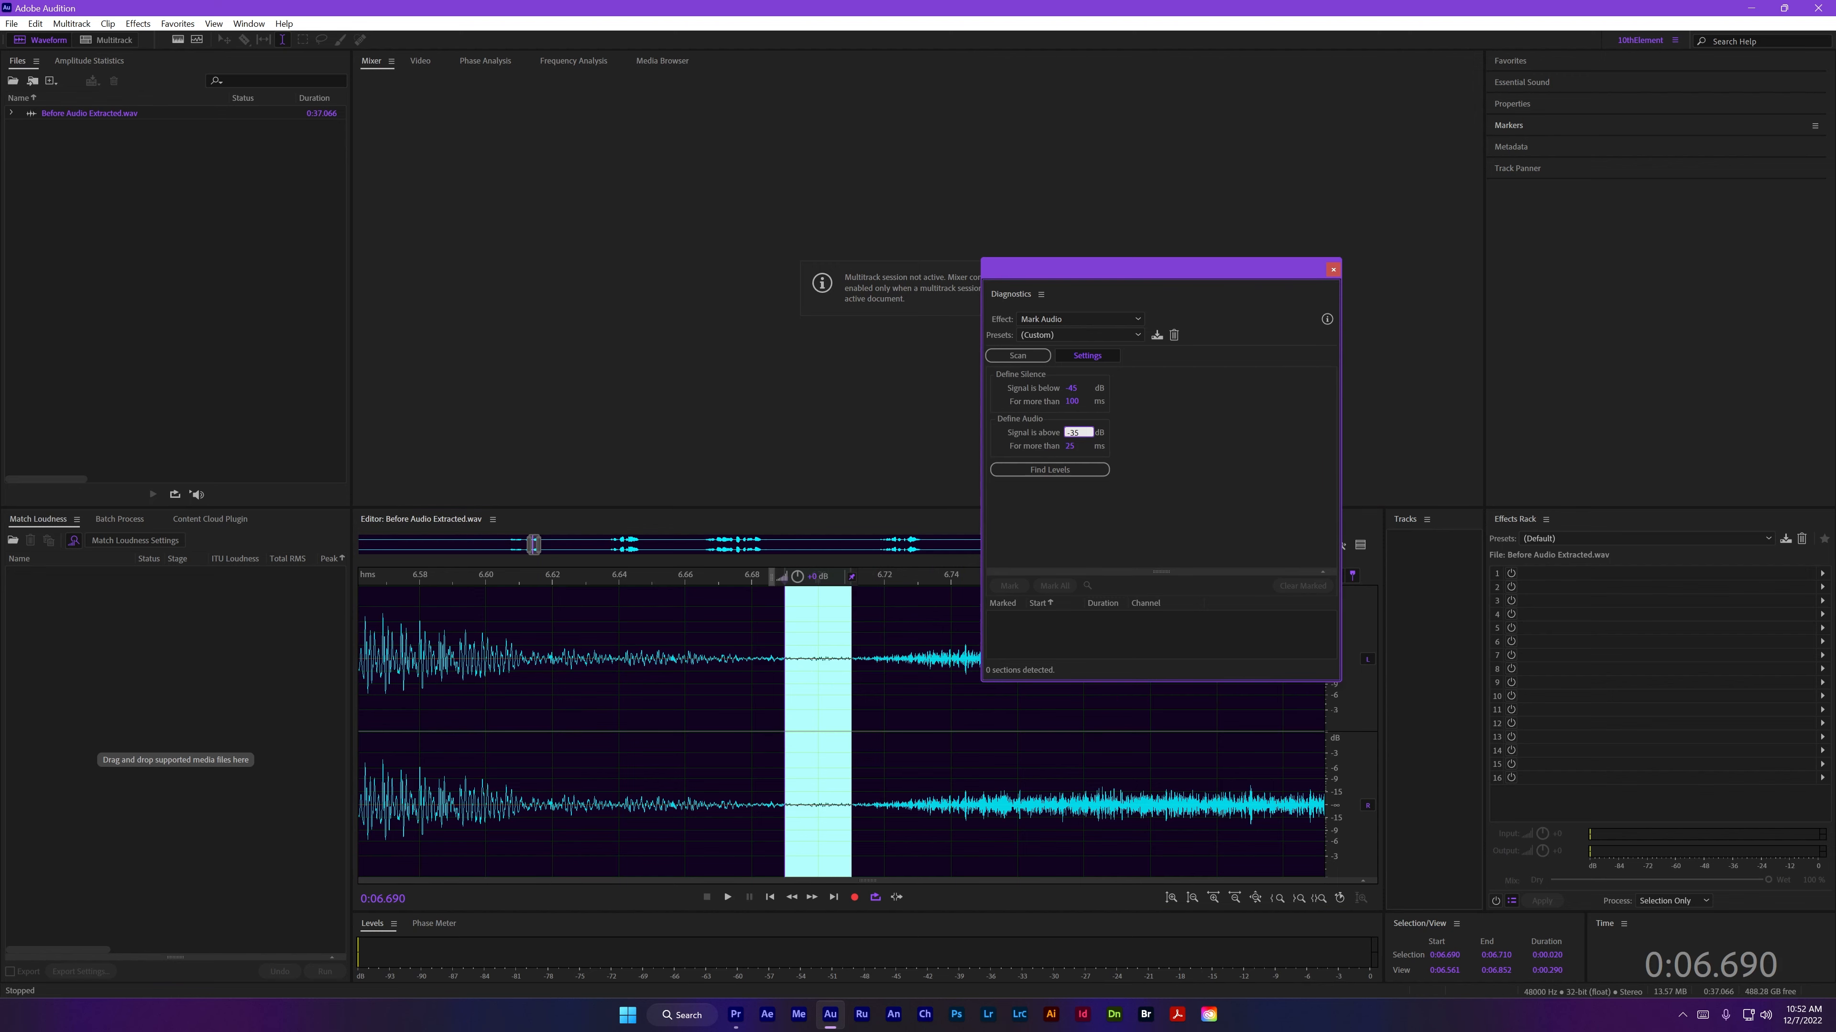
key("Return")
key("Tab")
left_click(888, 673)
scroll(866, 672, "down", 12)
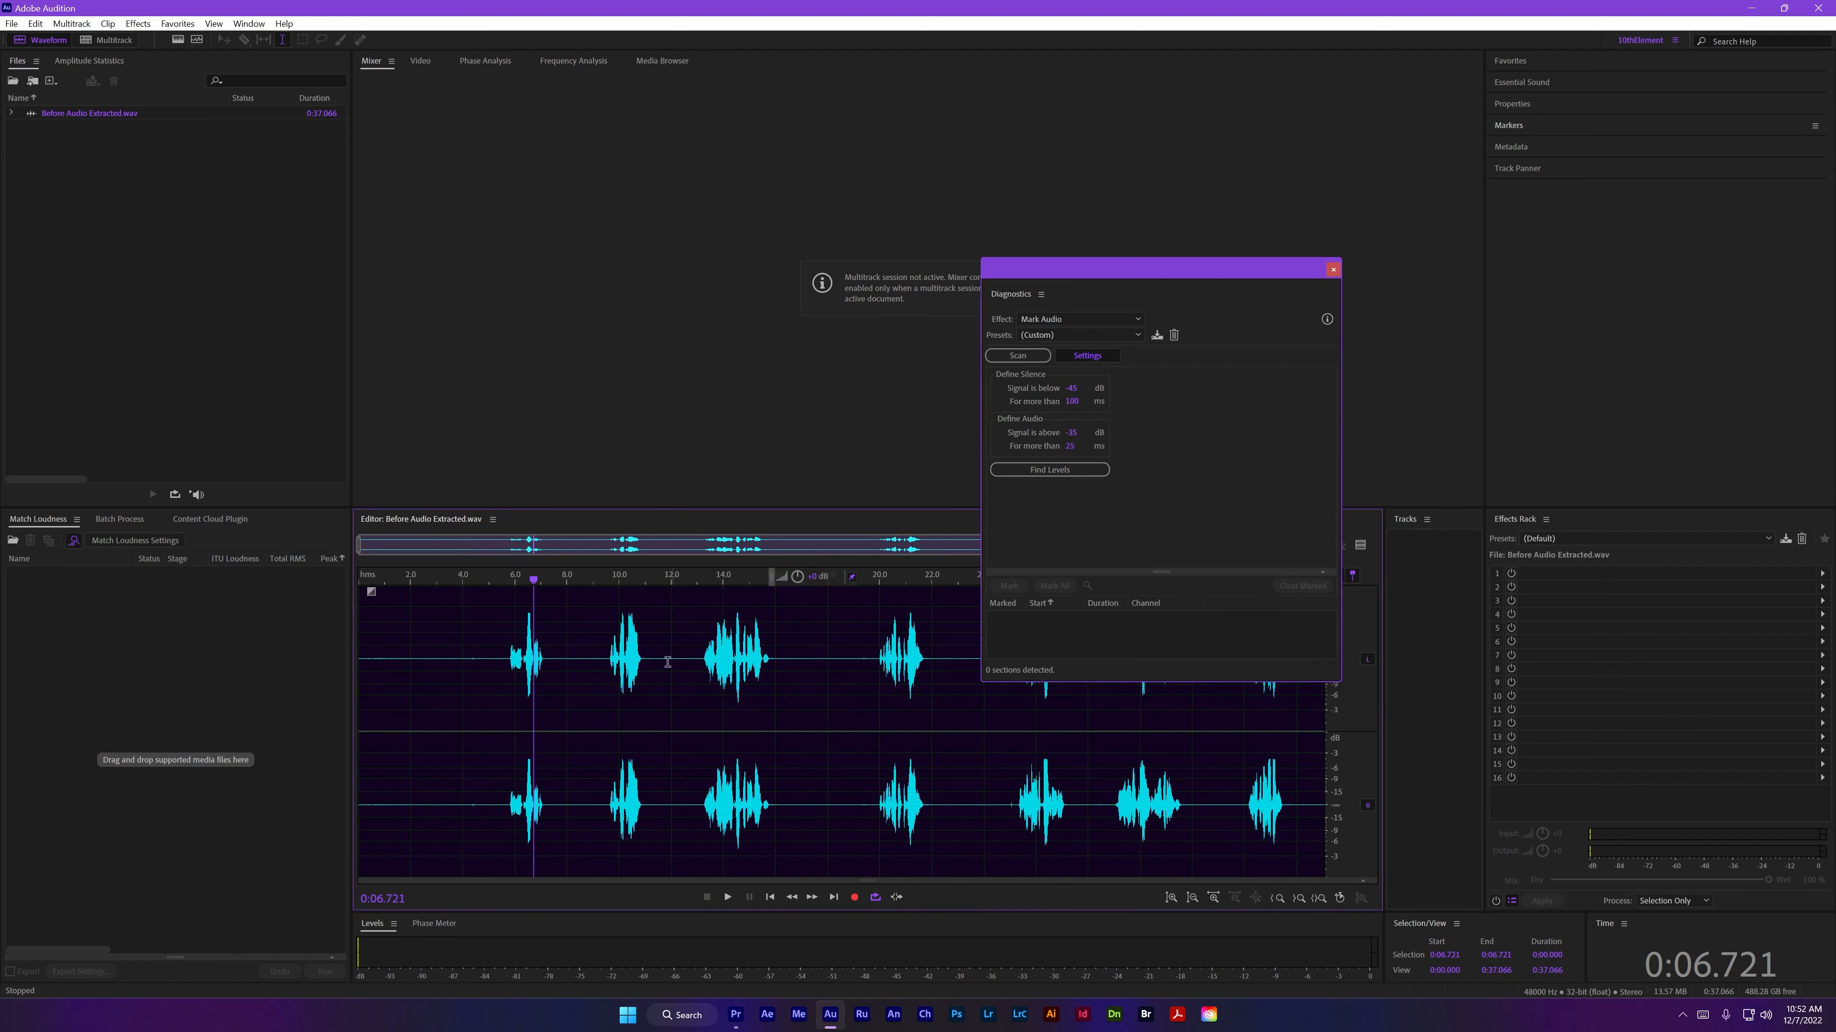
left_click(496, 682)
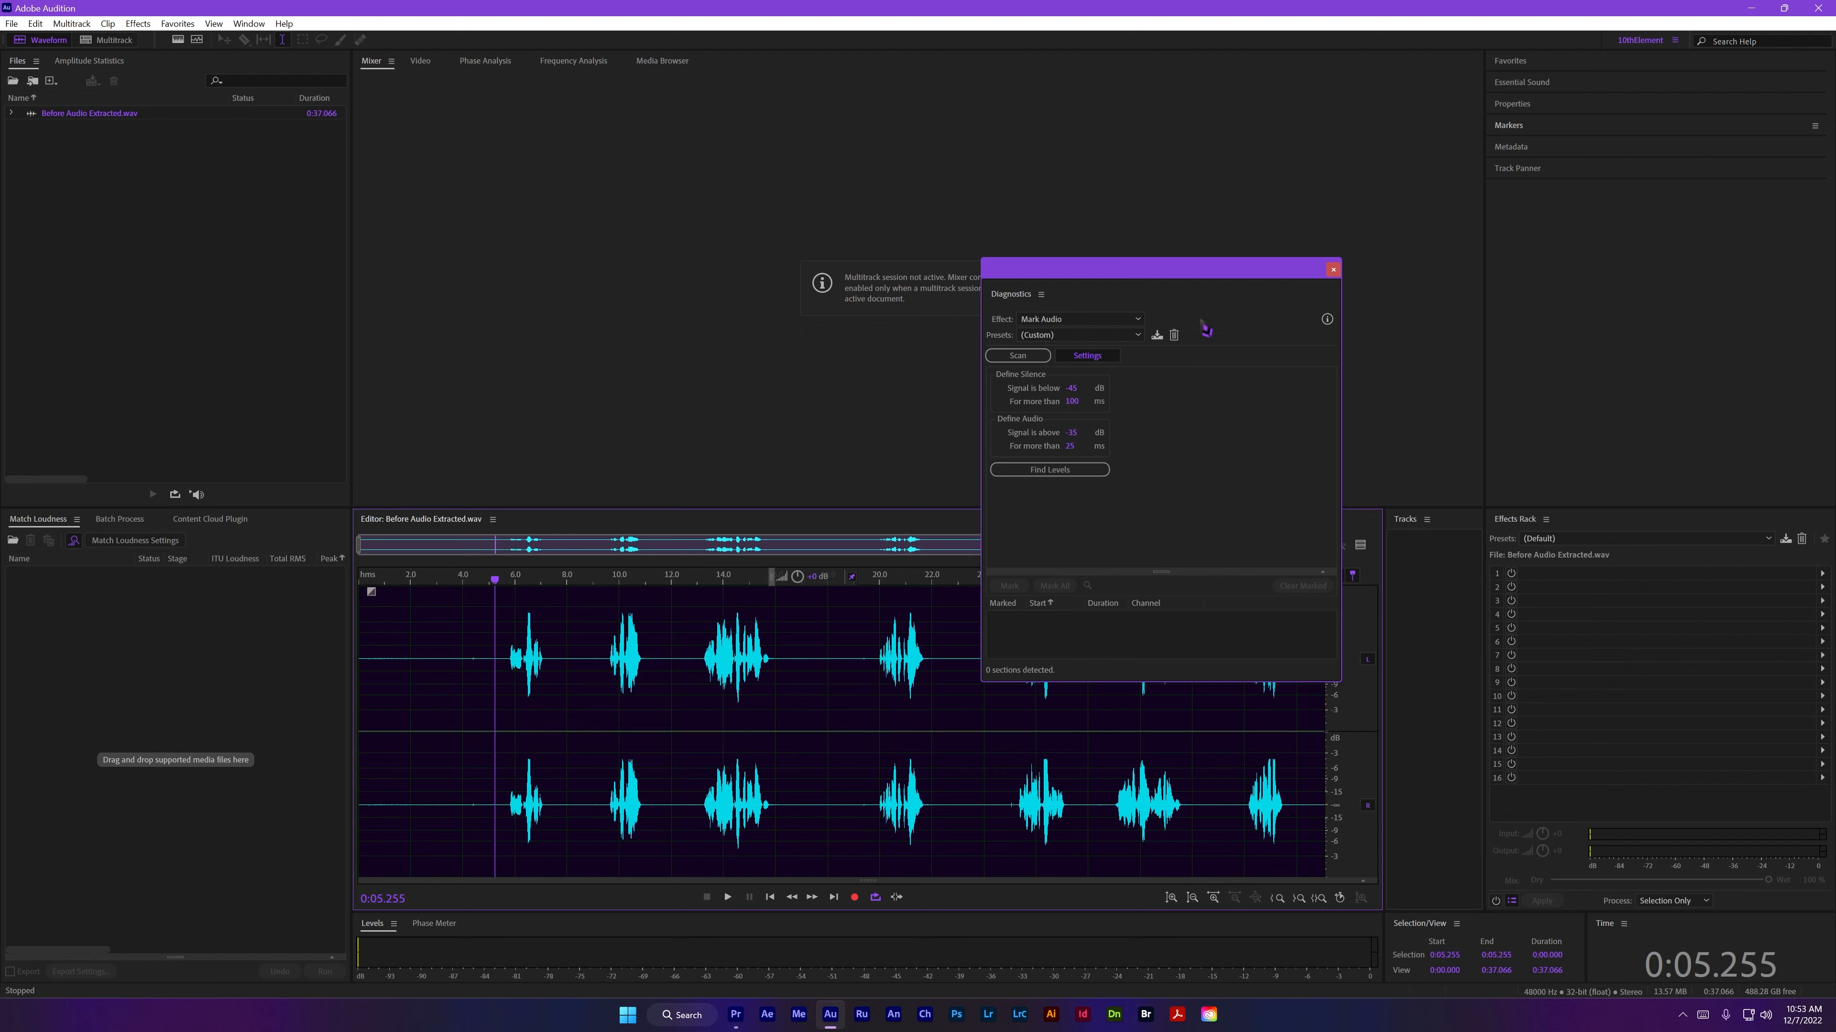
left_click_drag(1144, 273, 1024, 429)
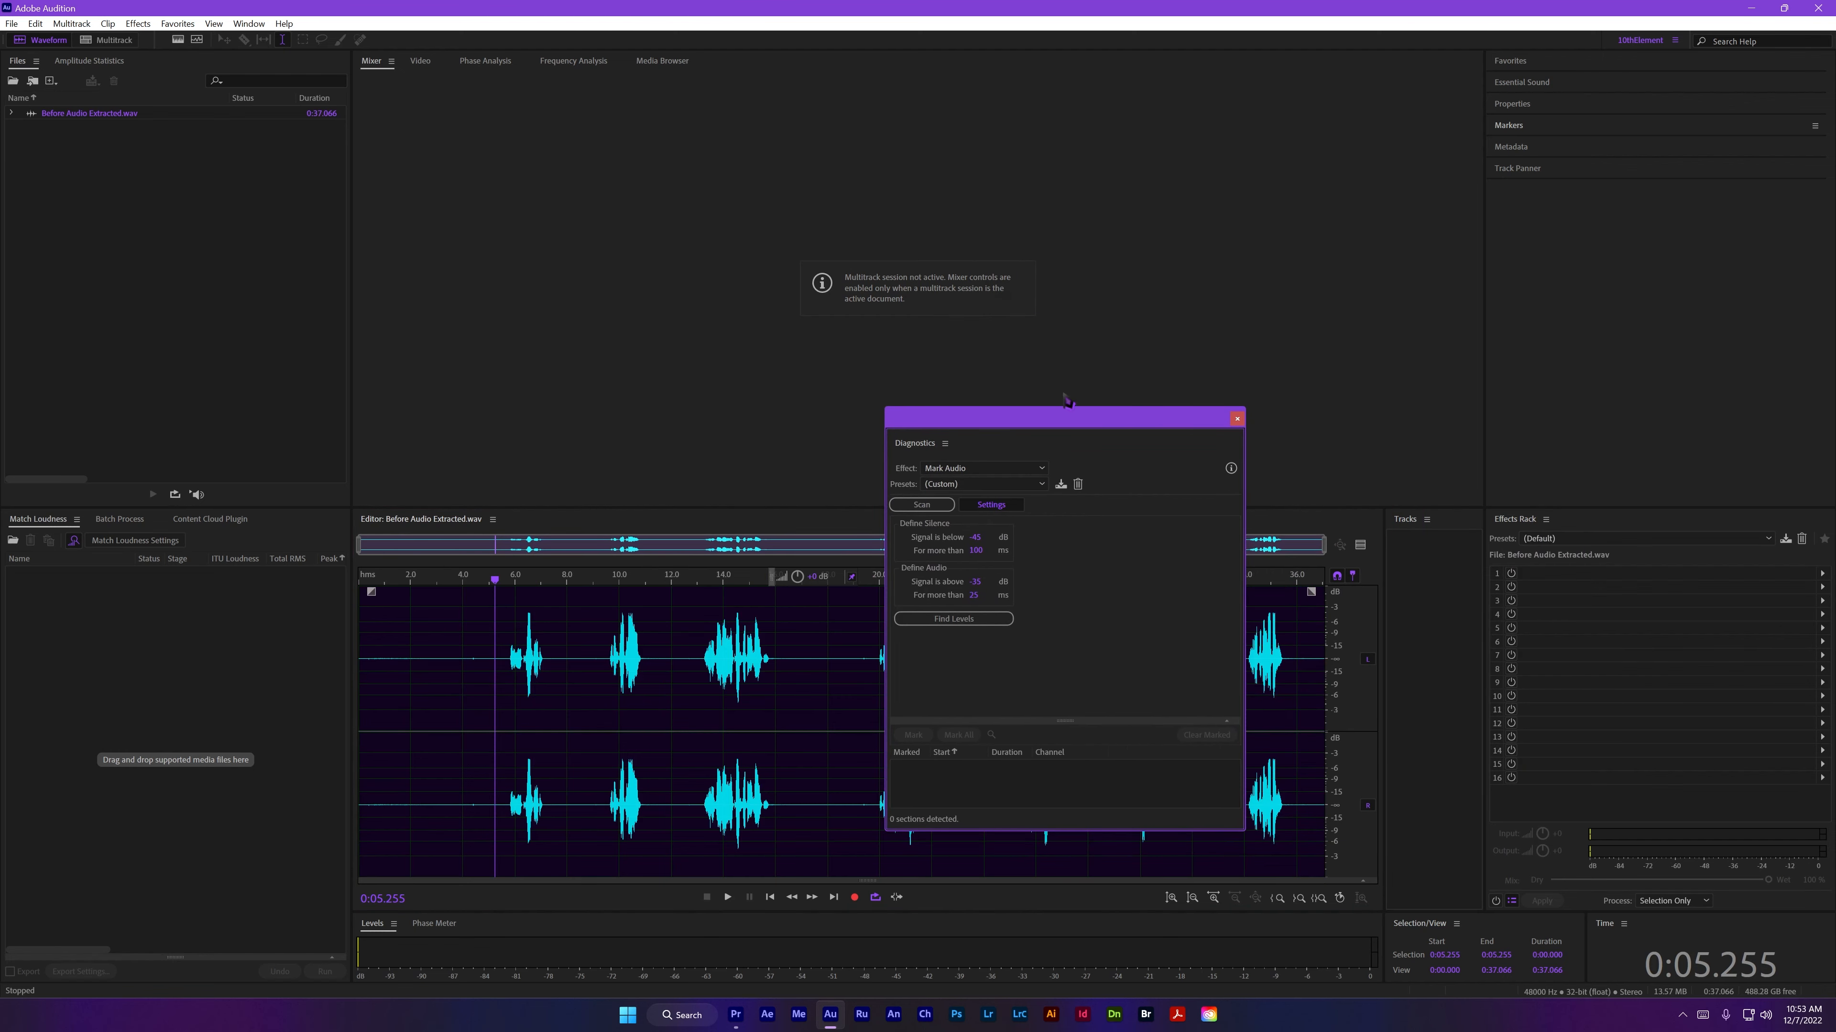
left_click_drag(1041, 432, 1133, 330)
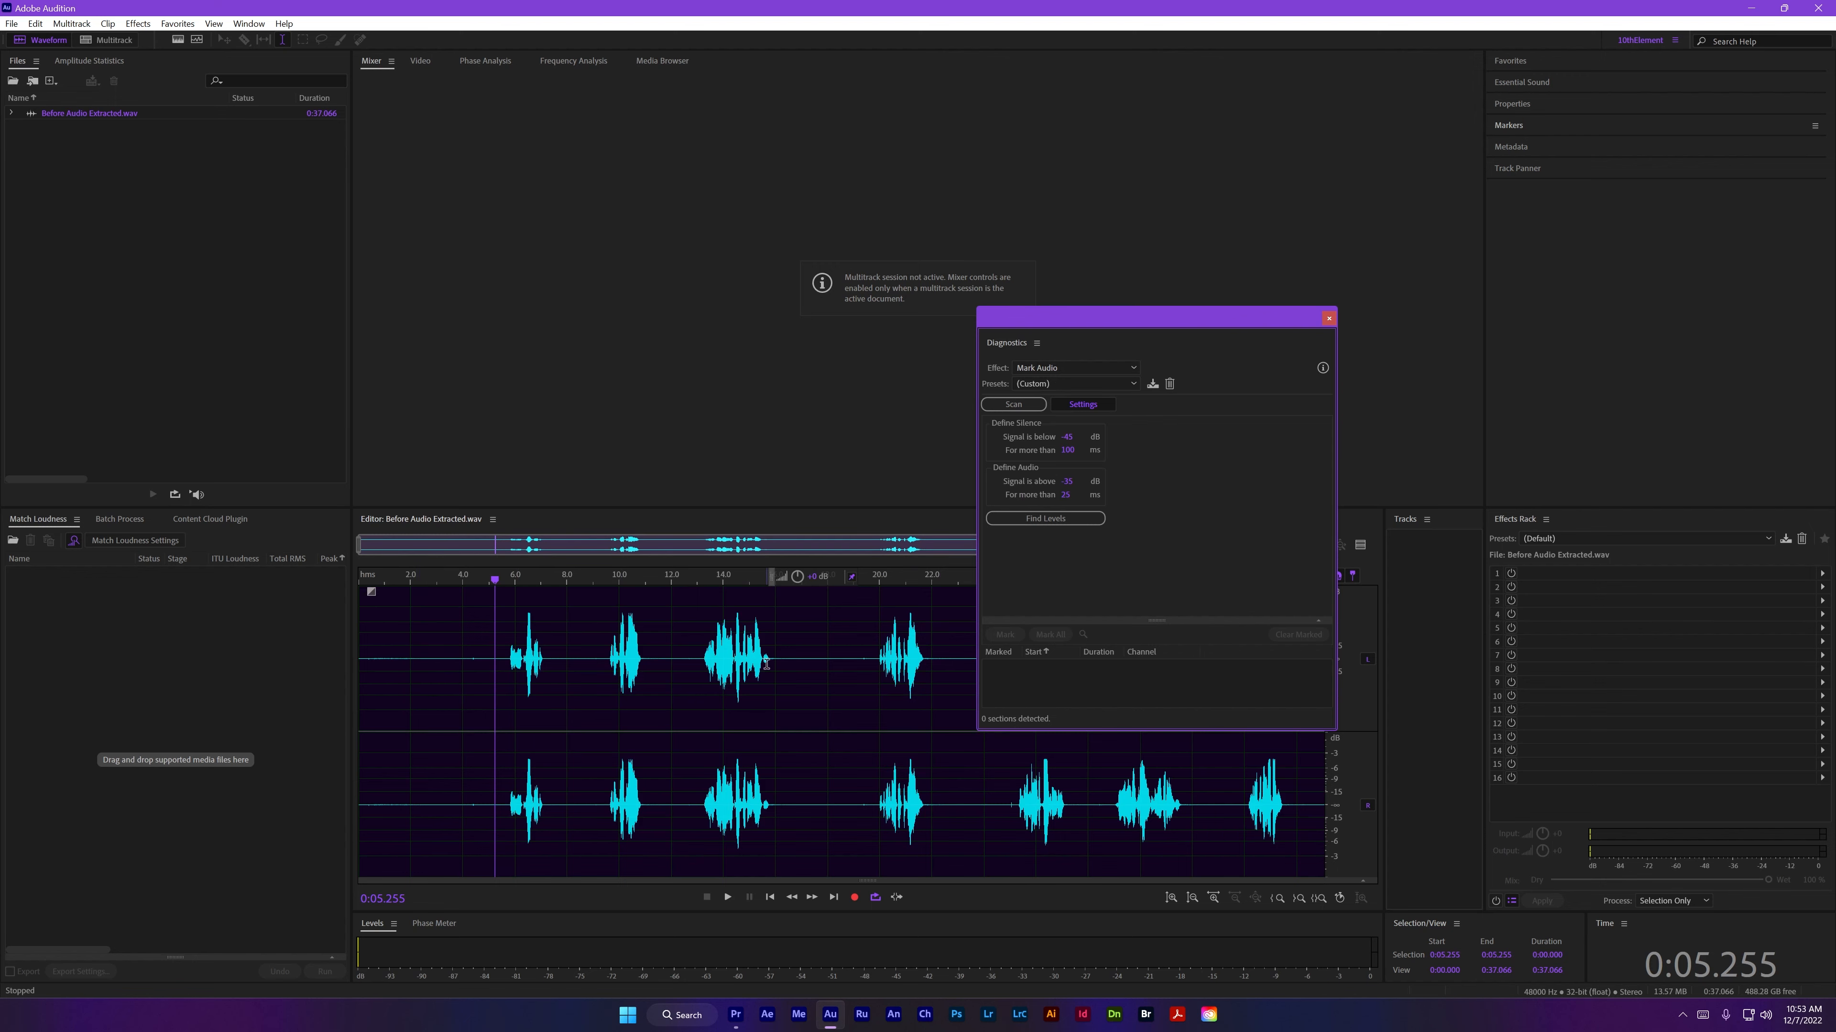
Step: Scan the recording with the Mark Audio settings and resize the Diagnostics window to show the full list of detected sections
left_click_drag(1079, 320, 1032, 165)
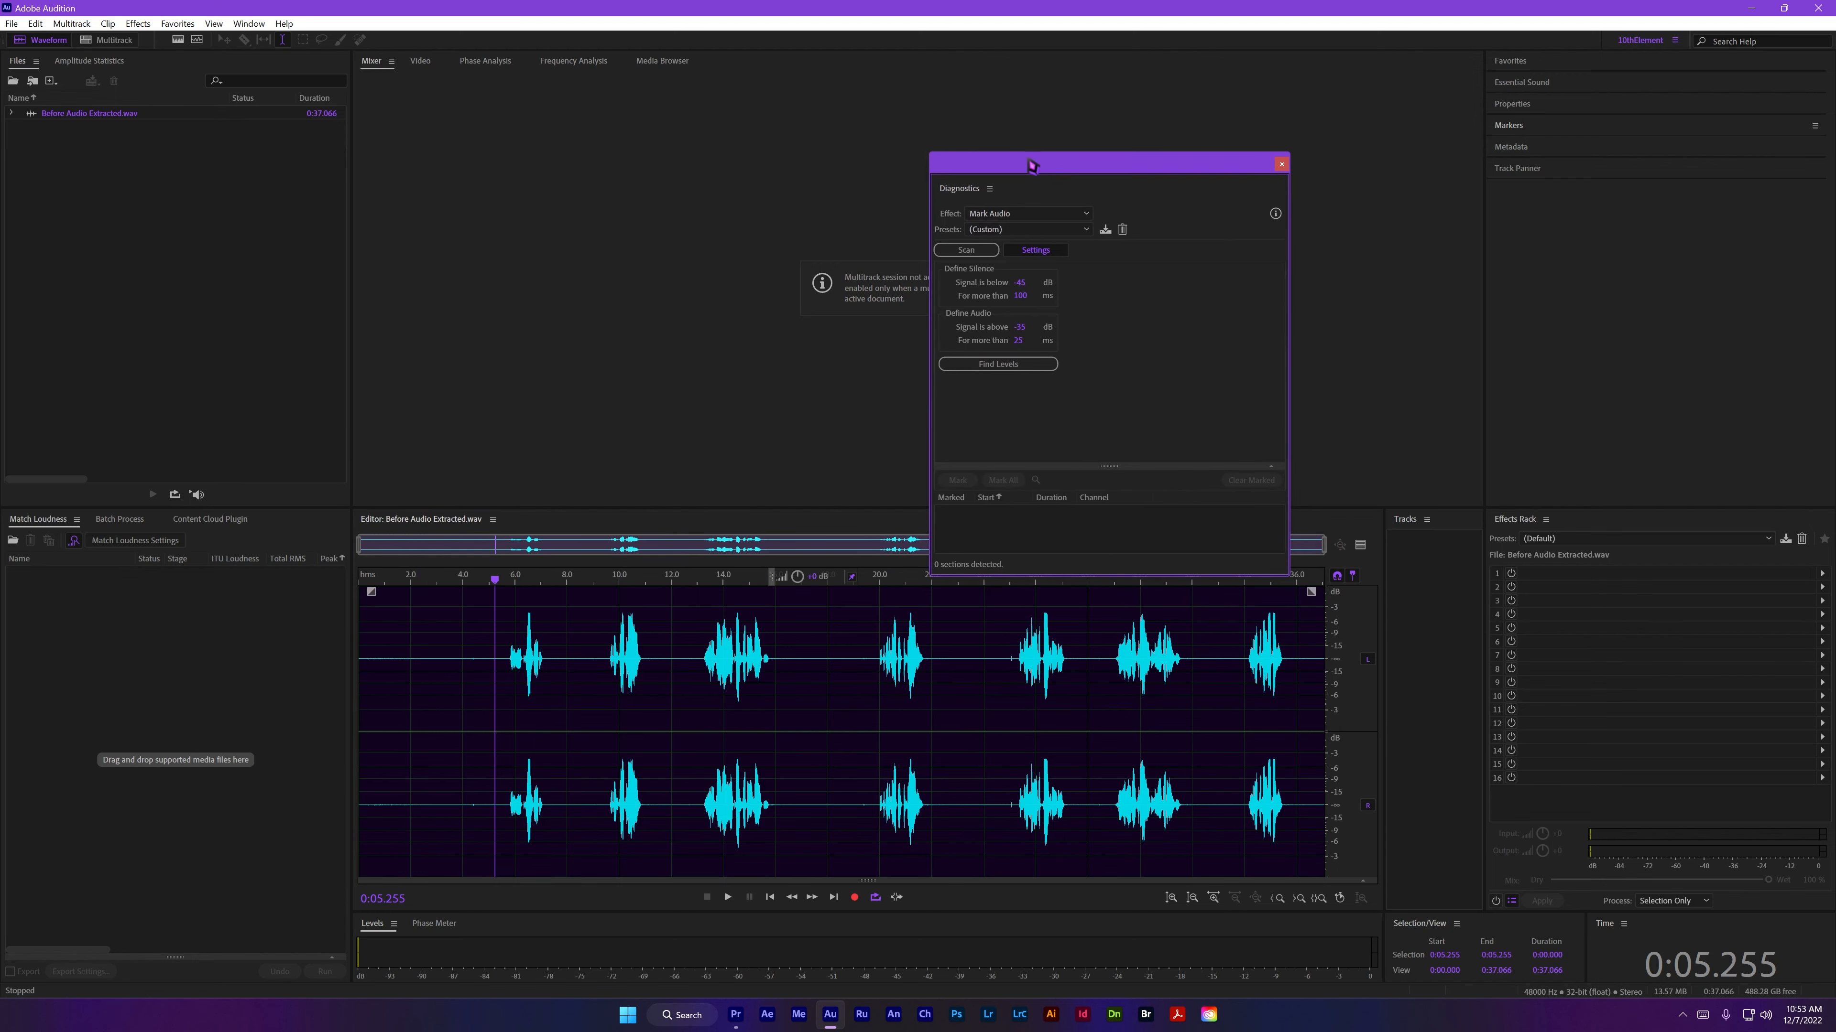
left_click(972, 253)
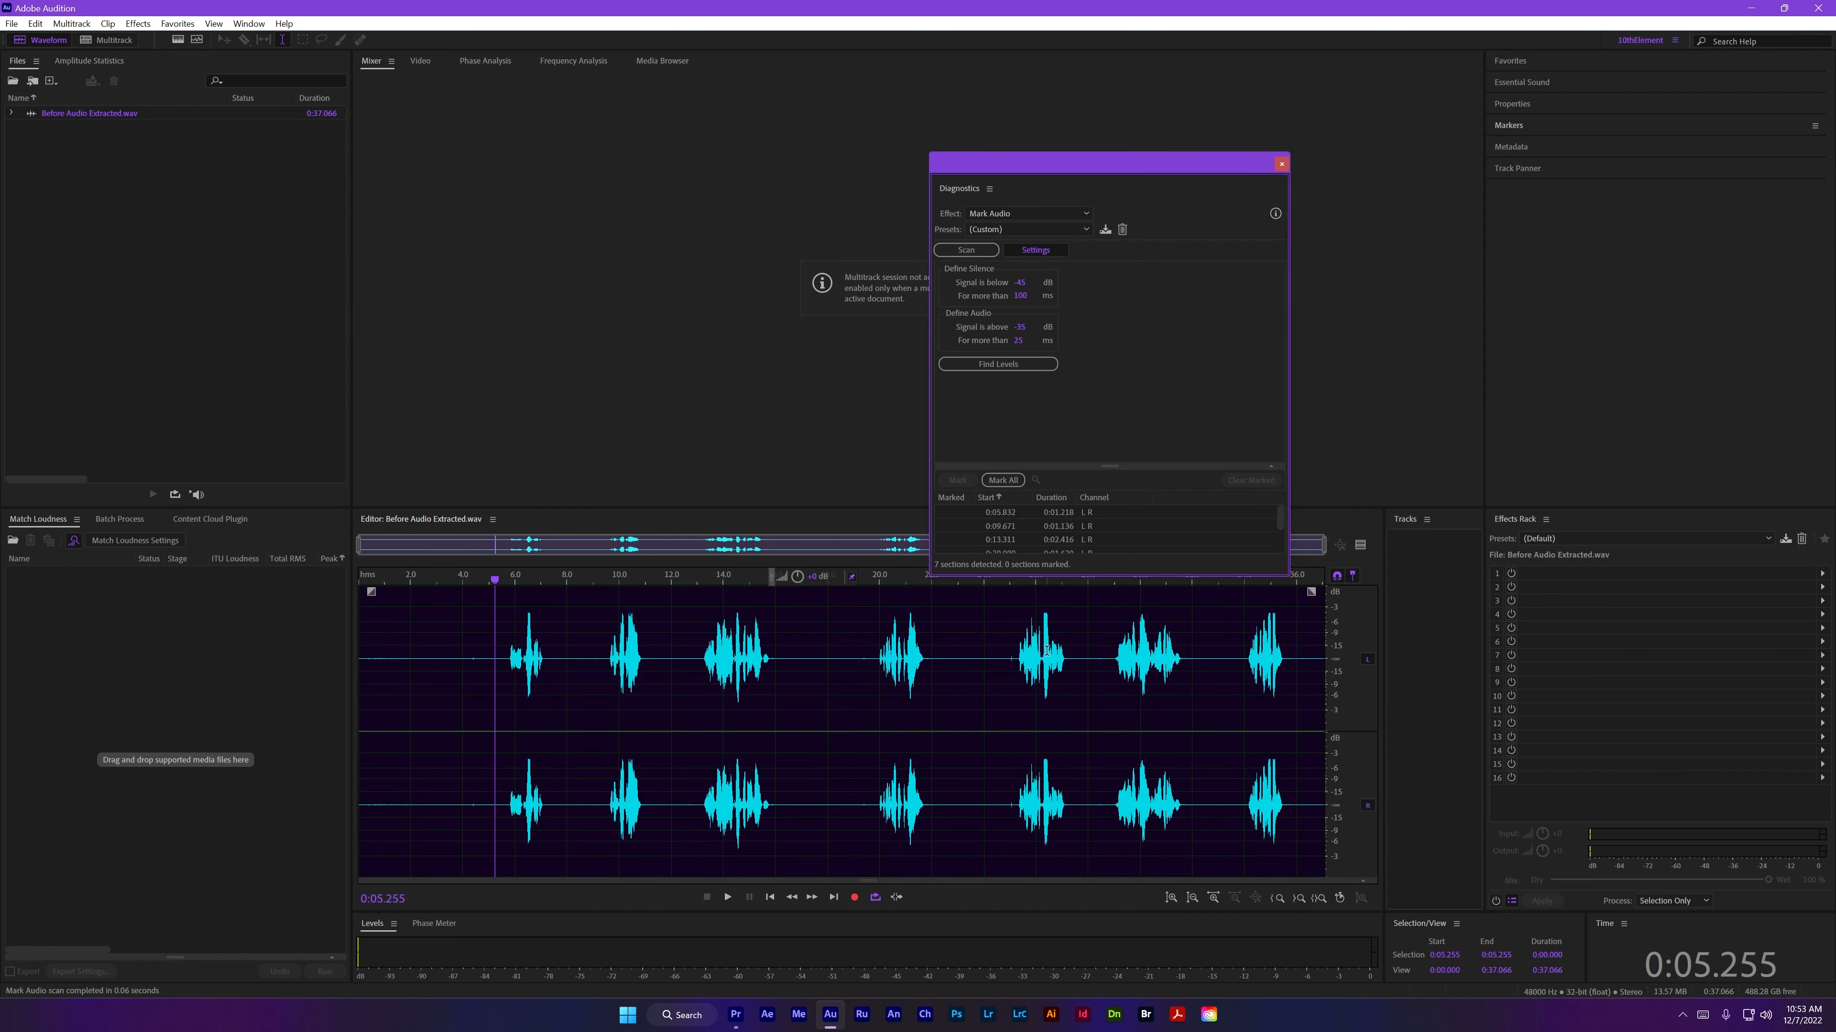
left_click_drag(1106, 576, 1105, 822)
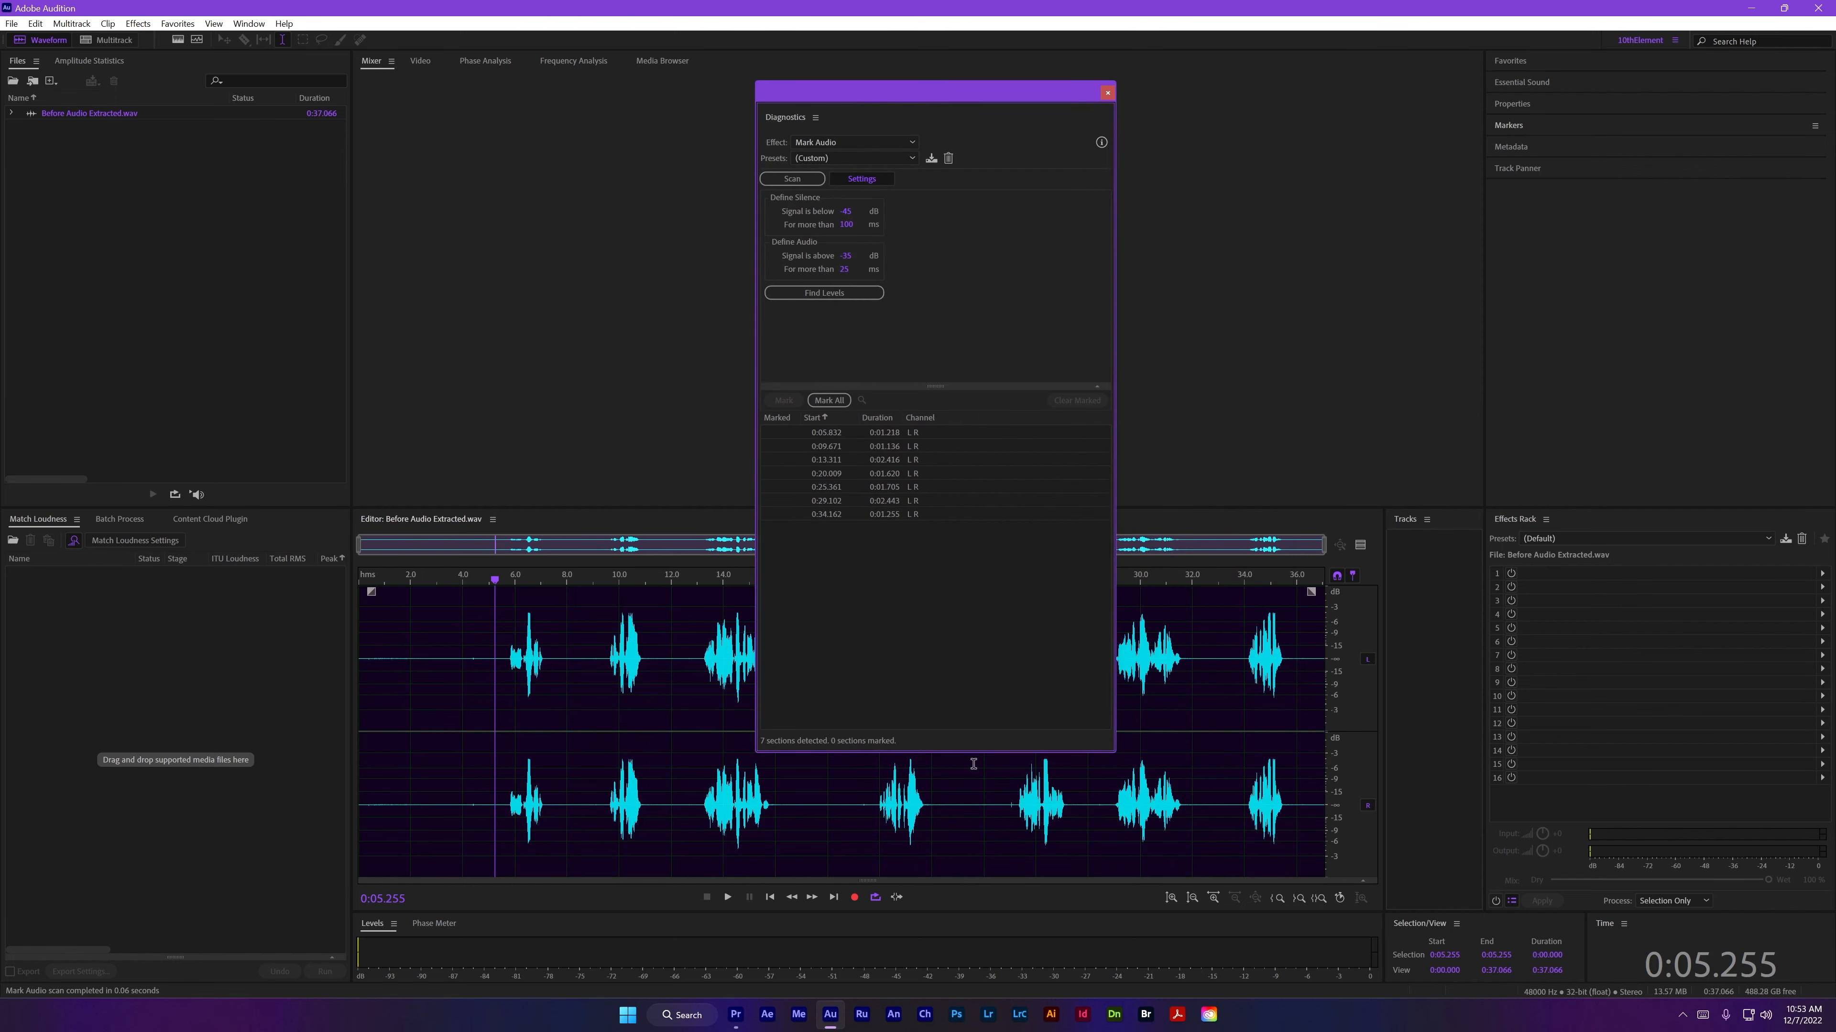
left_click_drag(976, 752, 976, 542)
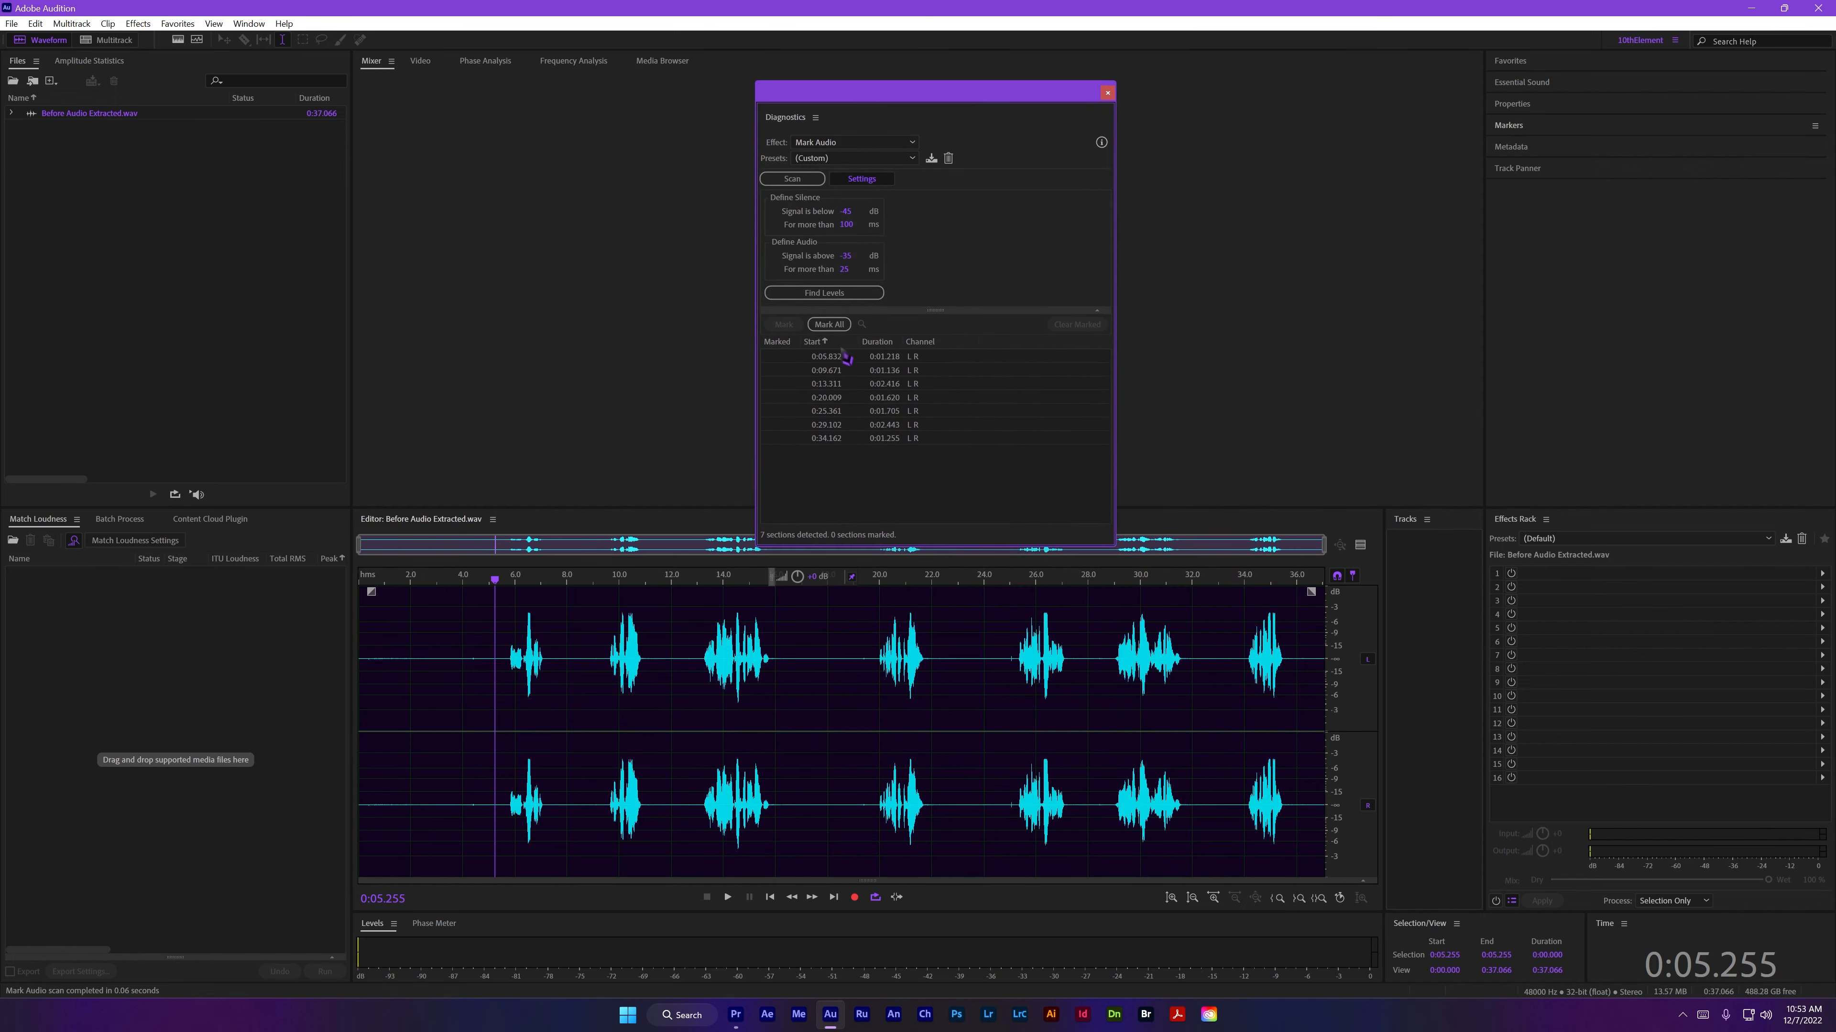
Step: Check each detected section from first to last against the phrases in the waveform
left_click(854, 357)
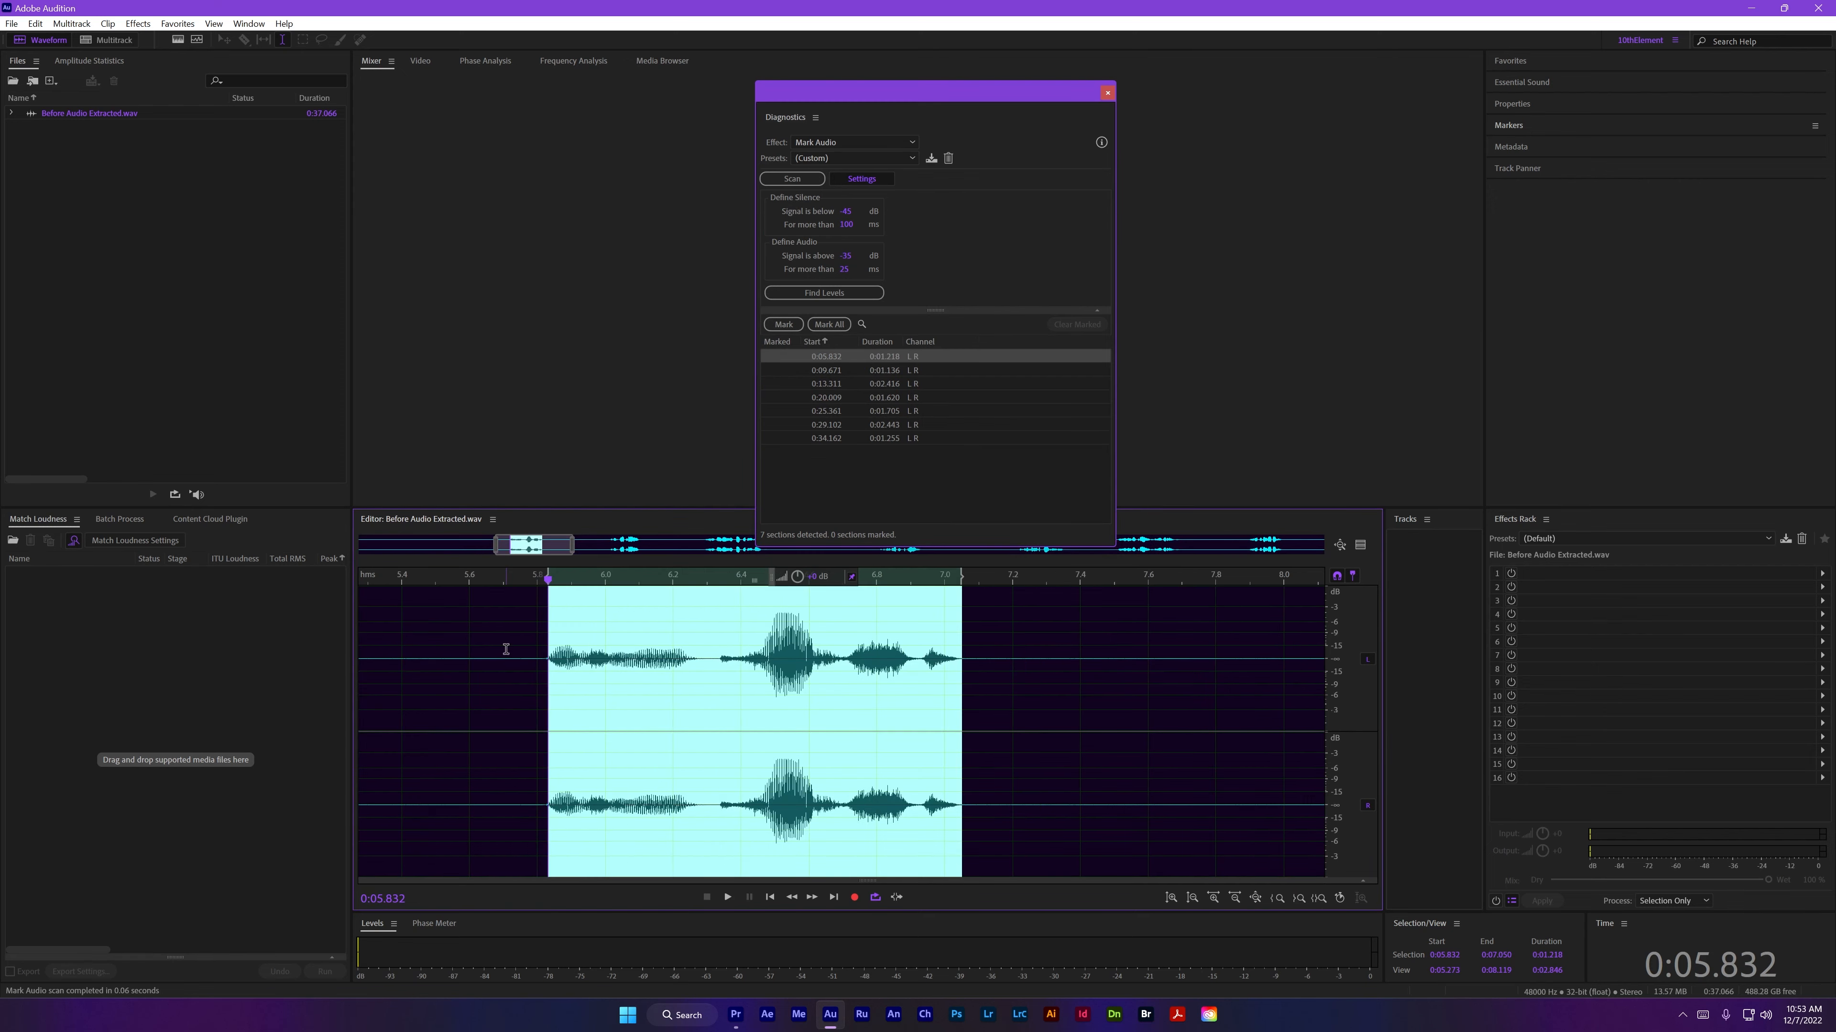
scroll(507, 648, "down", 5)
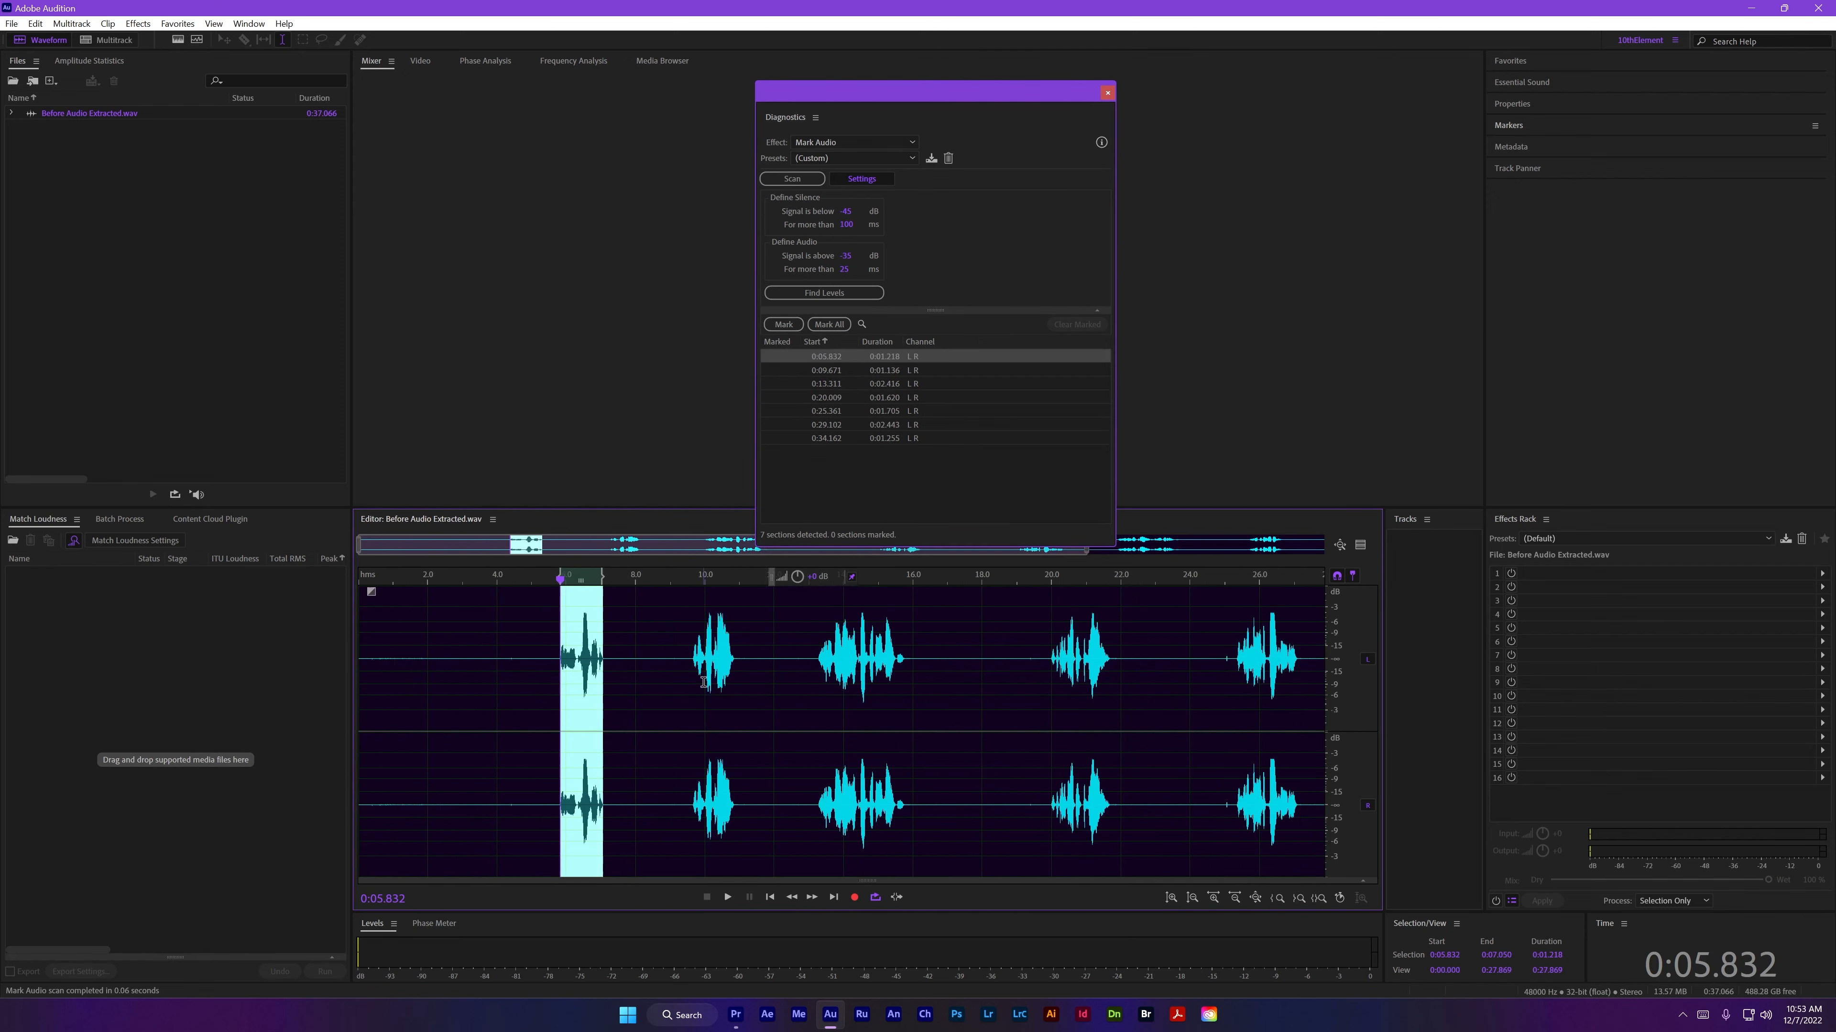
left_click(831, 371)
left_click(833, 391)
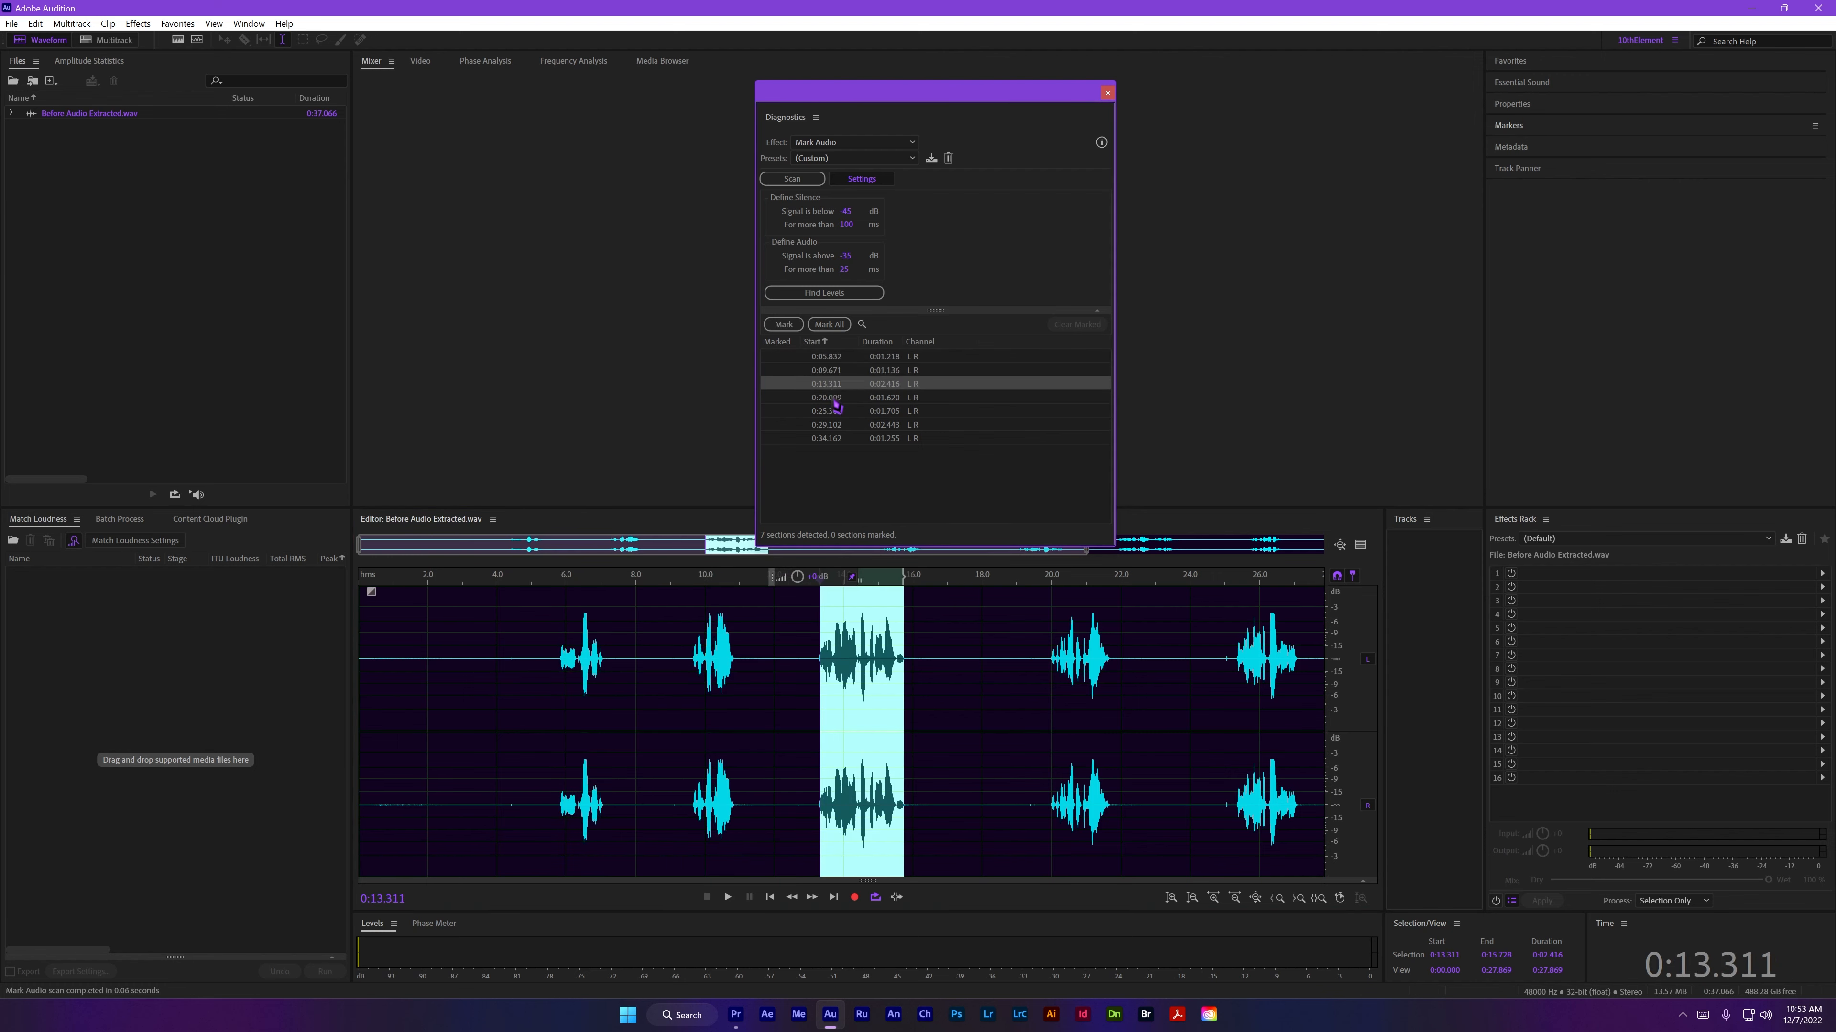
left_click(834, 397)
left_click(833, 411)
left_click(833, 424)
left_click(833, 438)
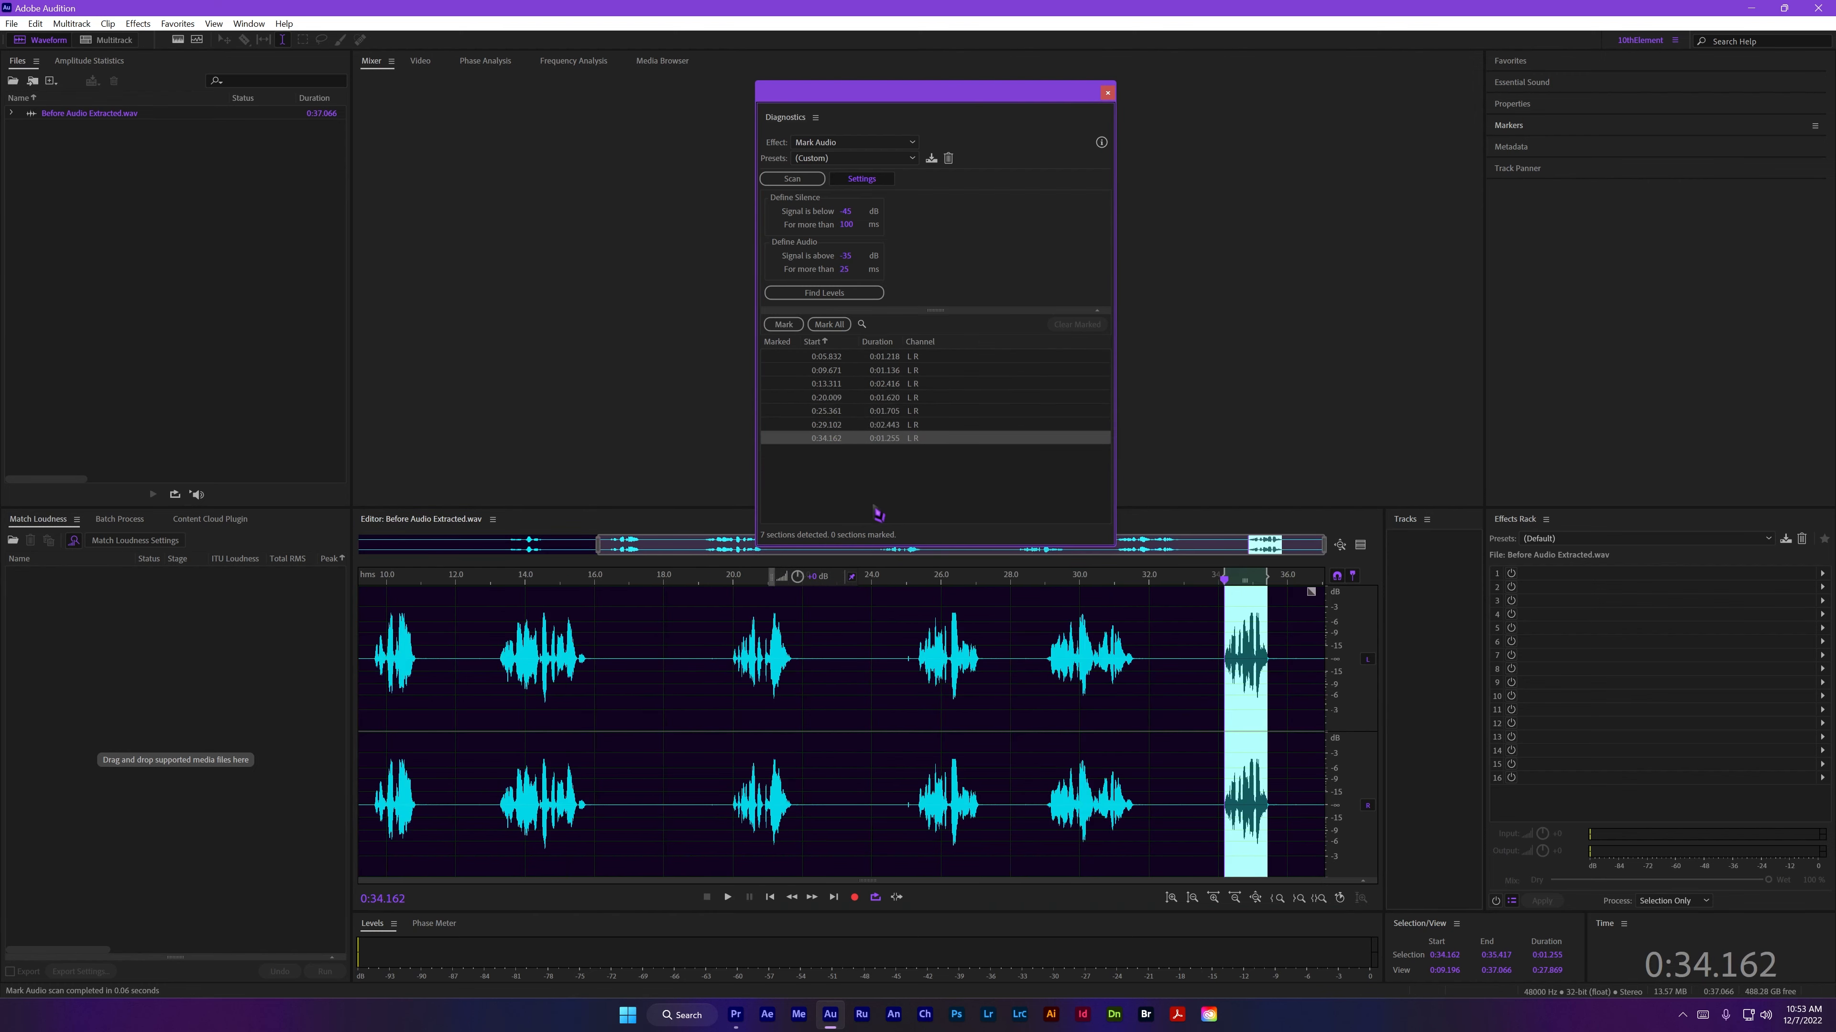
key("space")
scroll(1006, 709, "down", 2)
key("space")
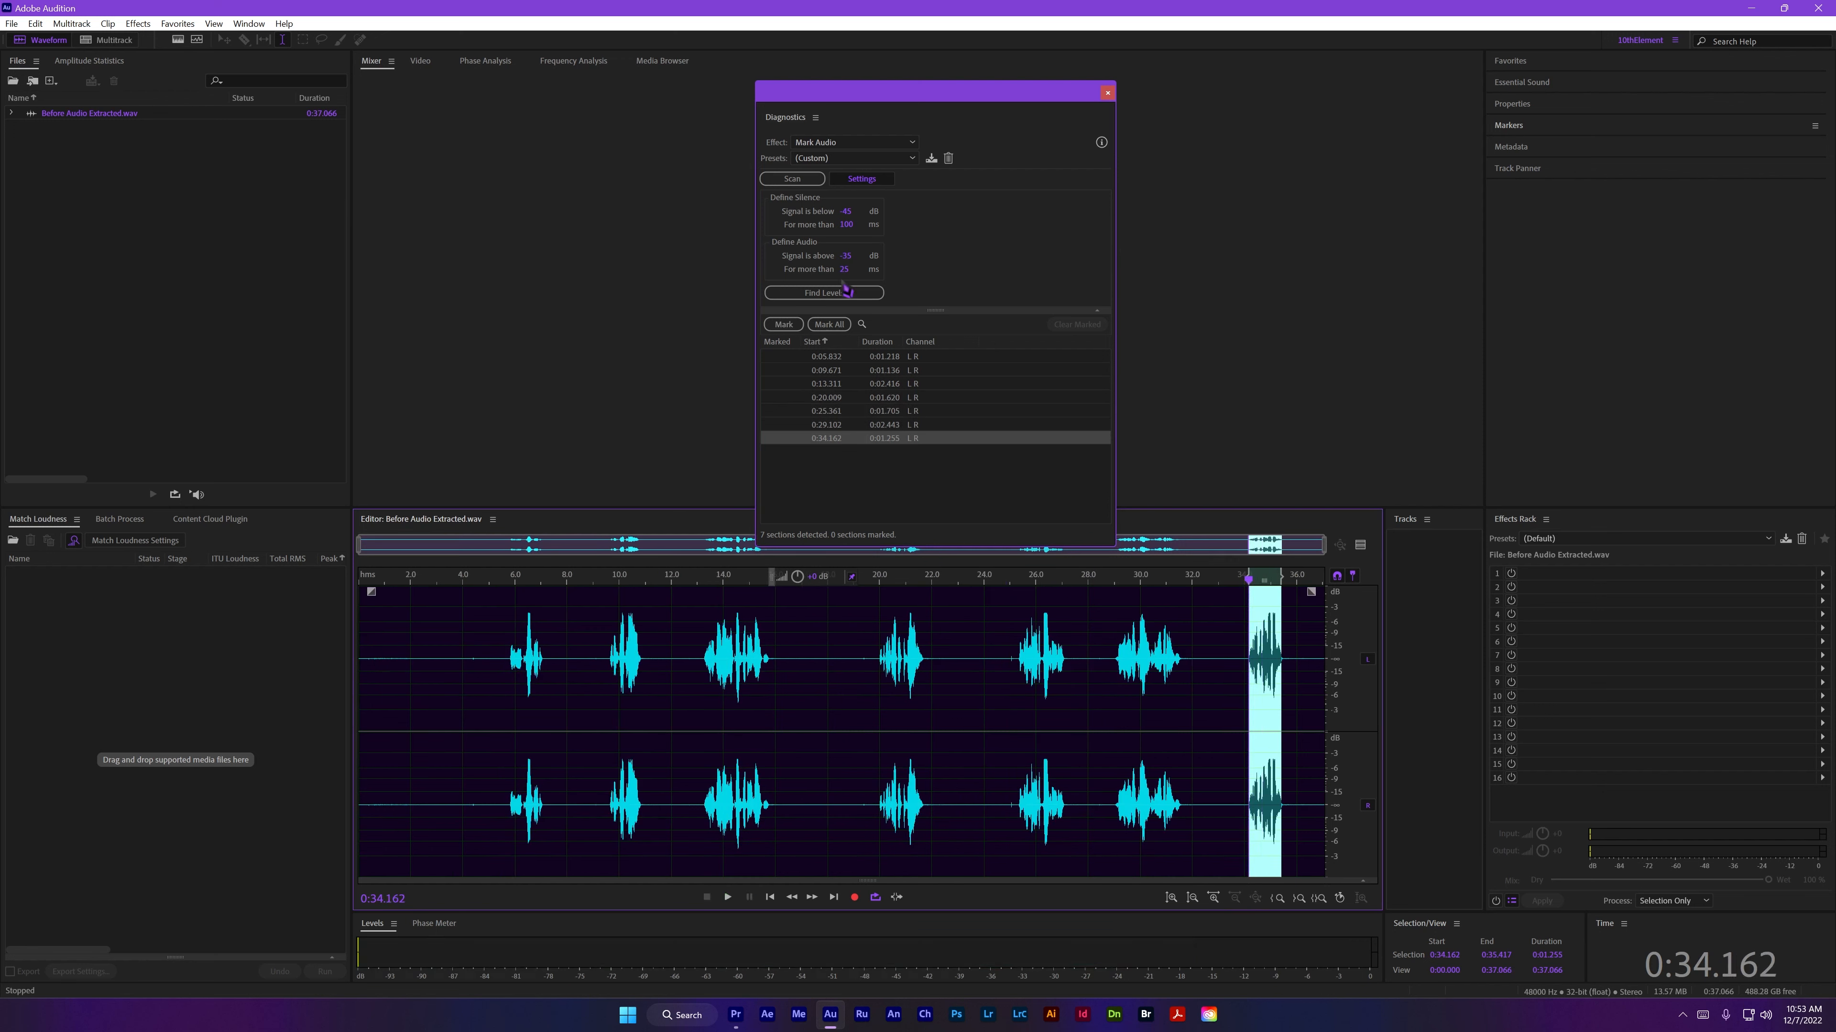
left_click(848, 470)
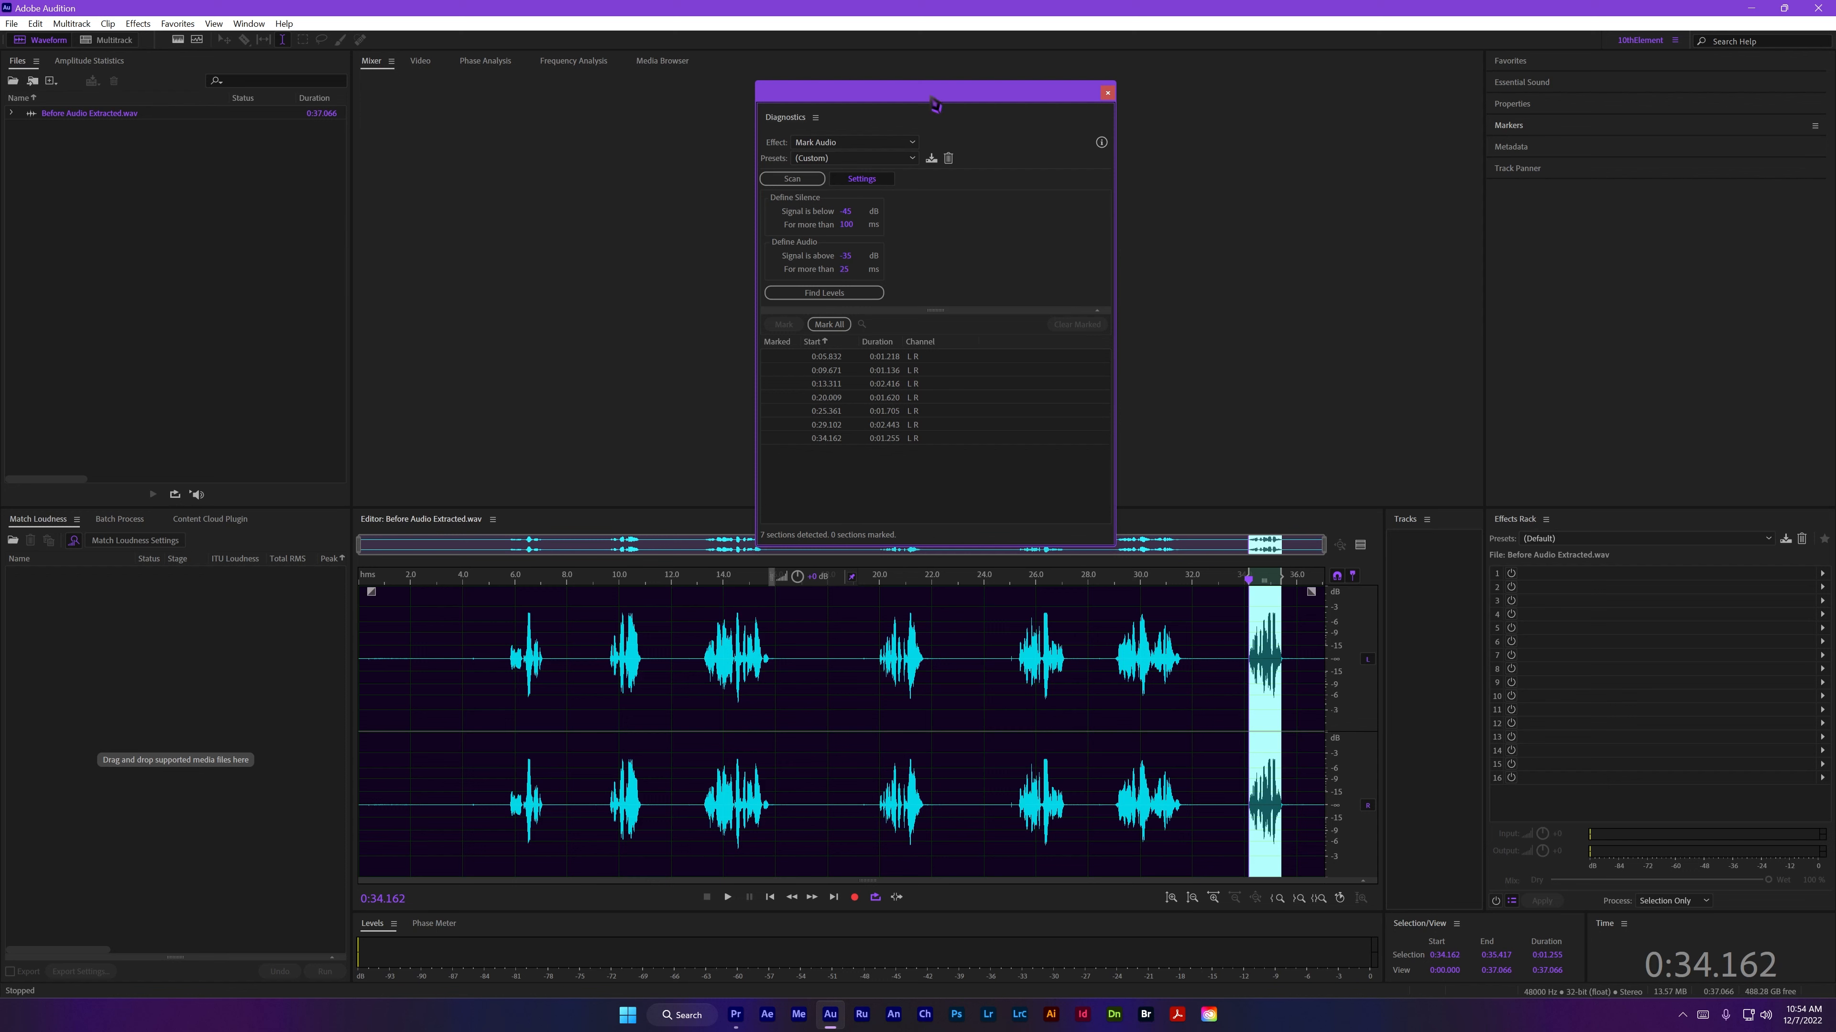
Step: Mark all detected audio sections and move the Diagnostics window clear of the waveform
left_click_drag(934, 99, 972, 236)
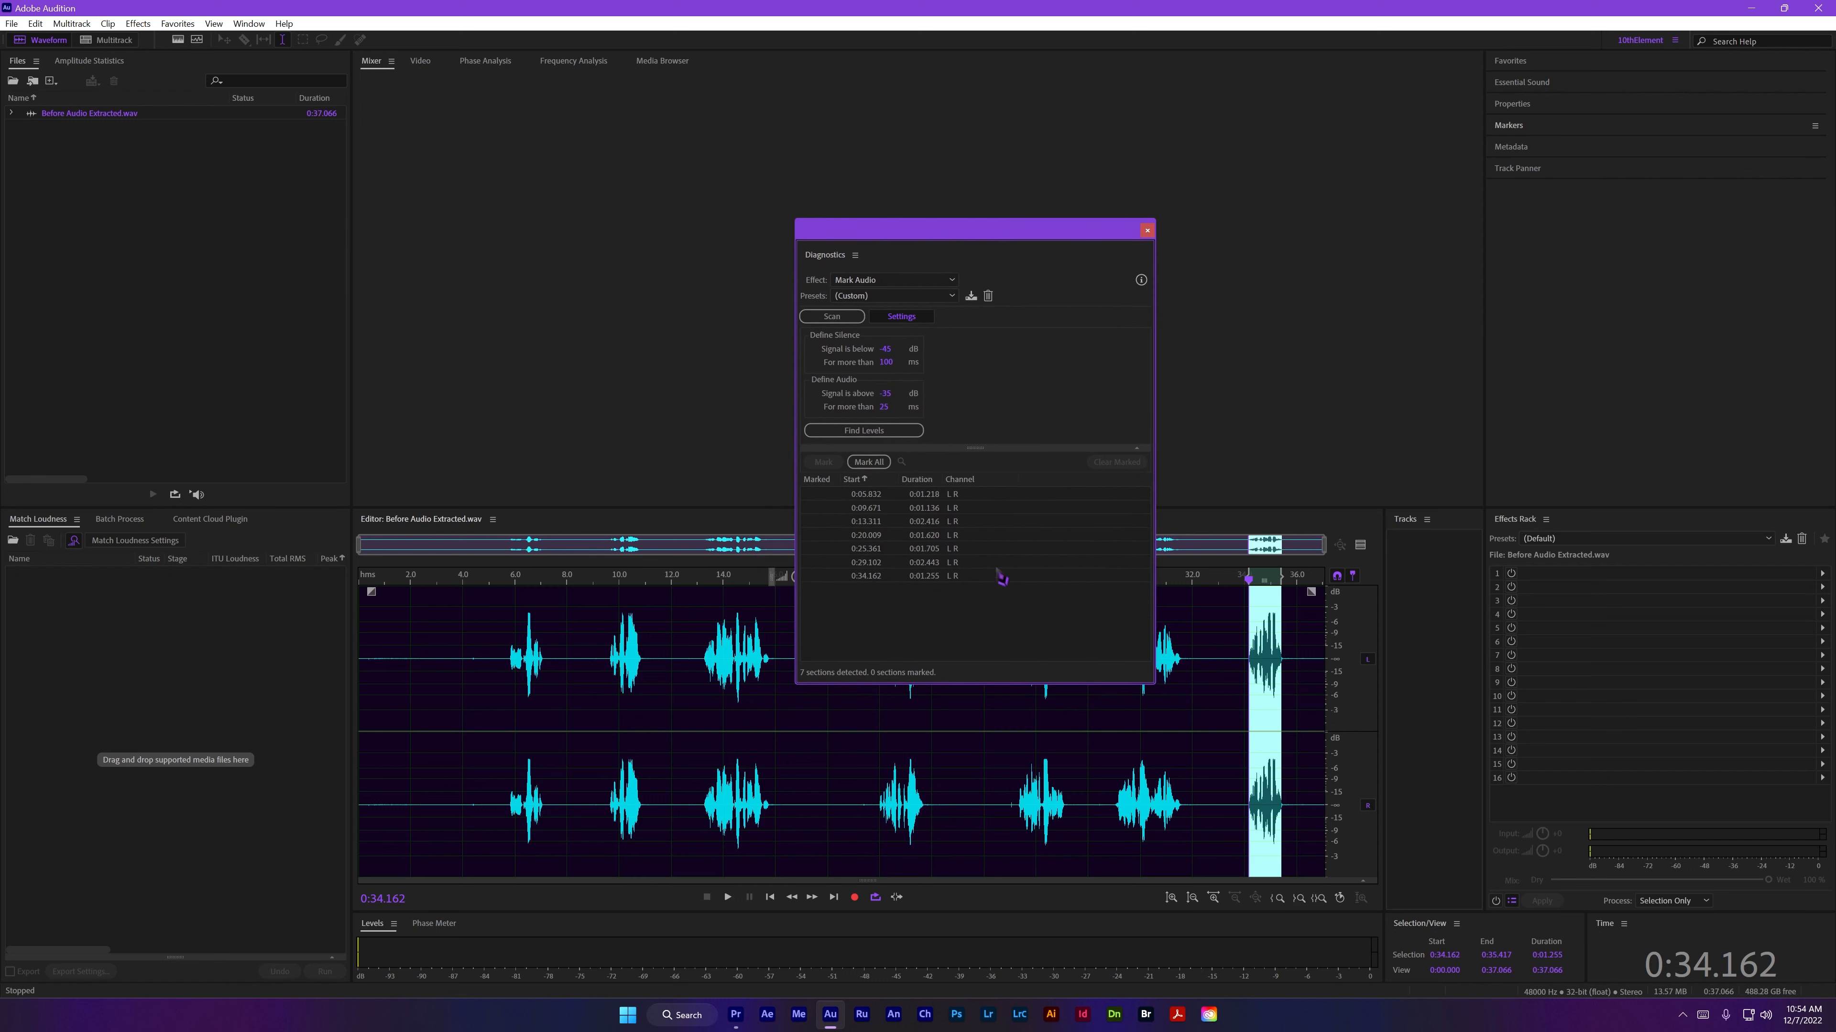
left_click(1225, 636)
left_click(868, 462)
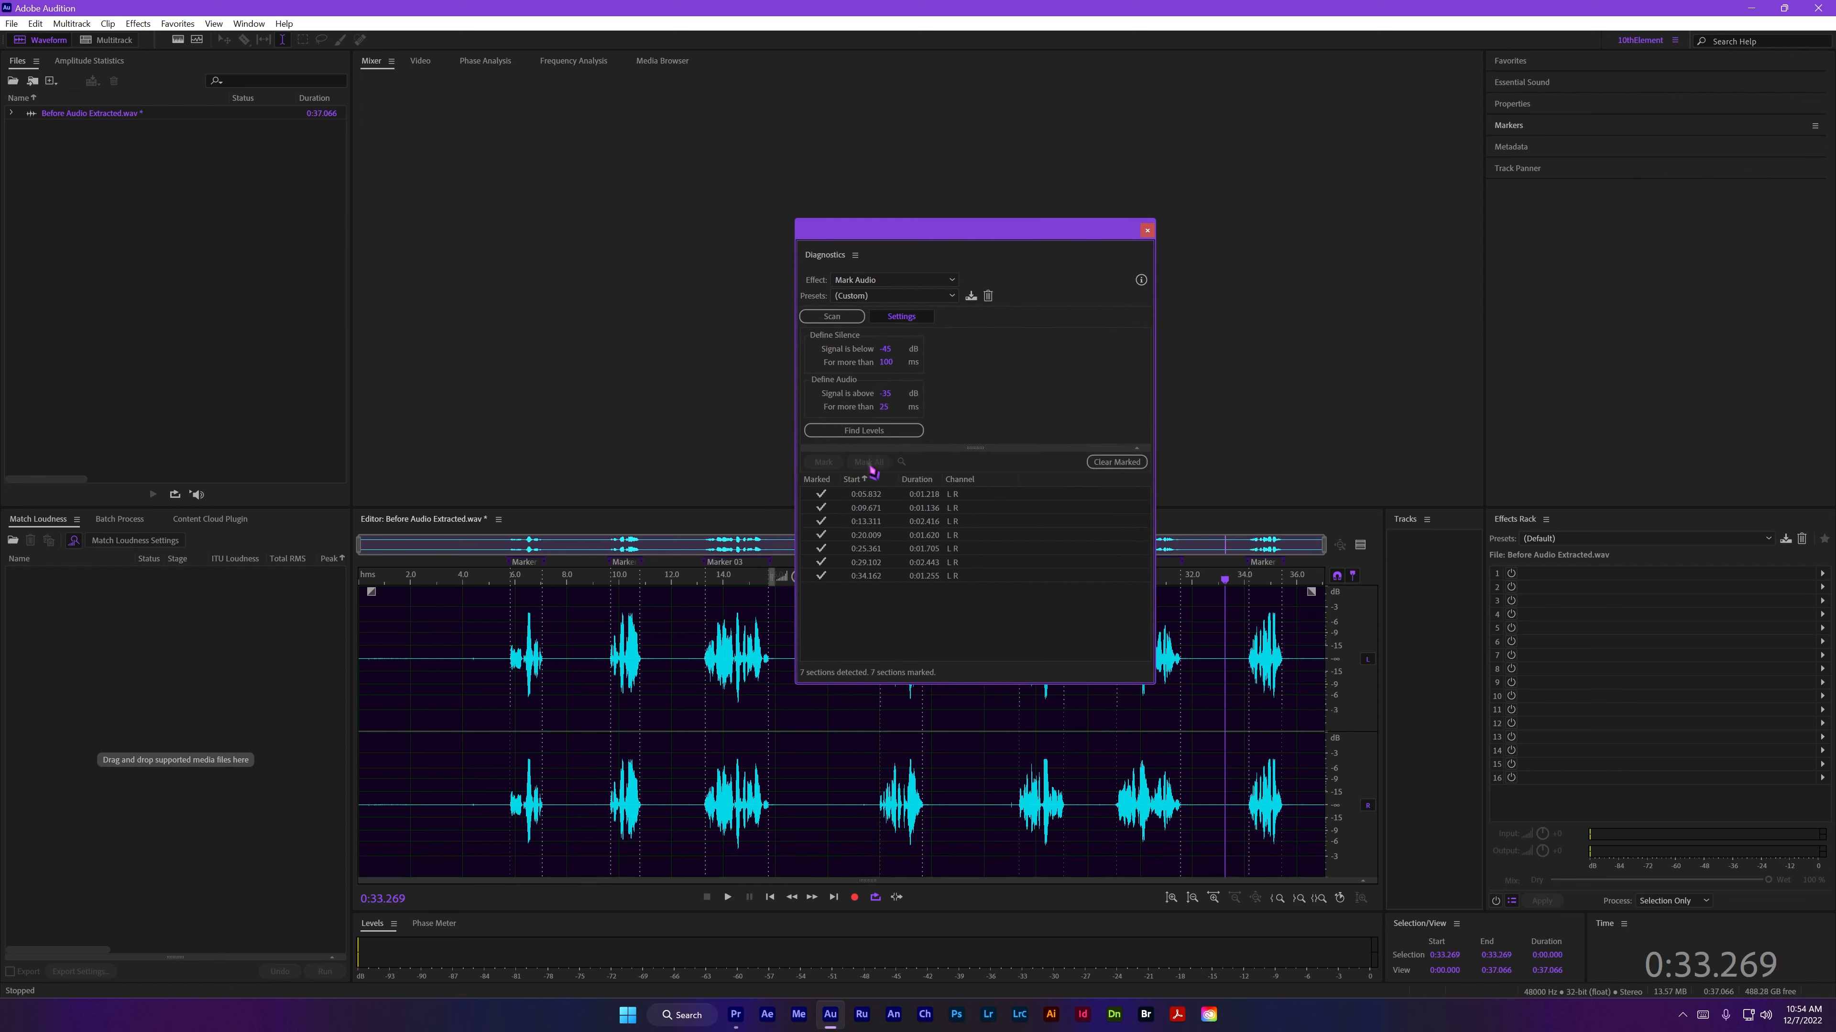
left_click_drag(1149, 233, 1778, 226)
scroll(540, 601, "up", 5)
scroll(409, 572, "down", 5)
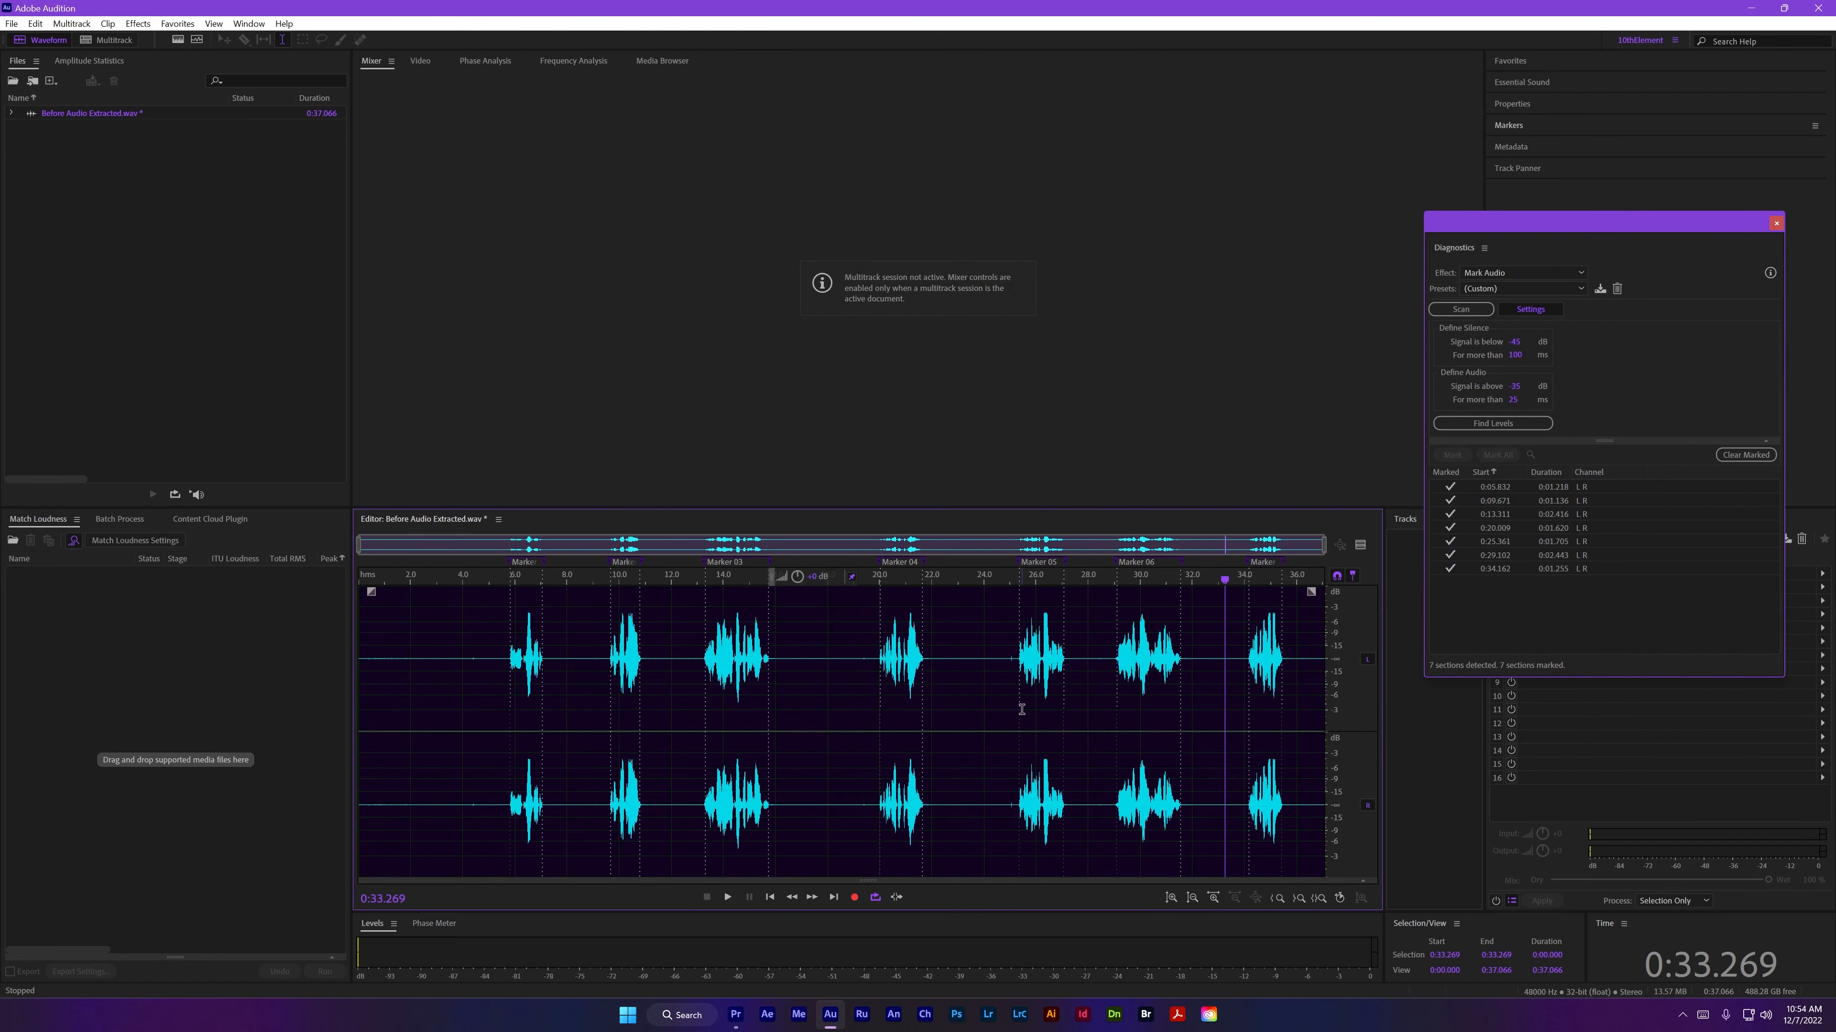
Step: Show the list of markers, undock it as a floating window over the waveform and make it taller
left_click(1532, 130)
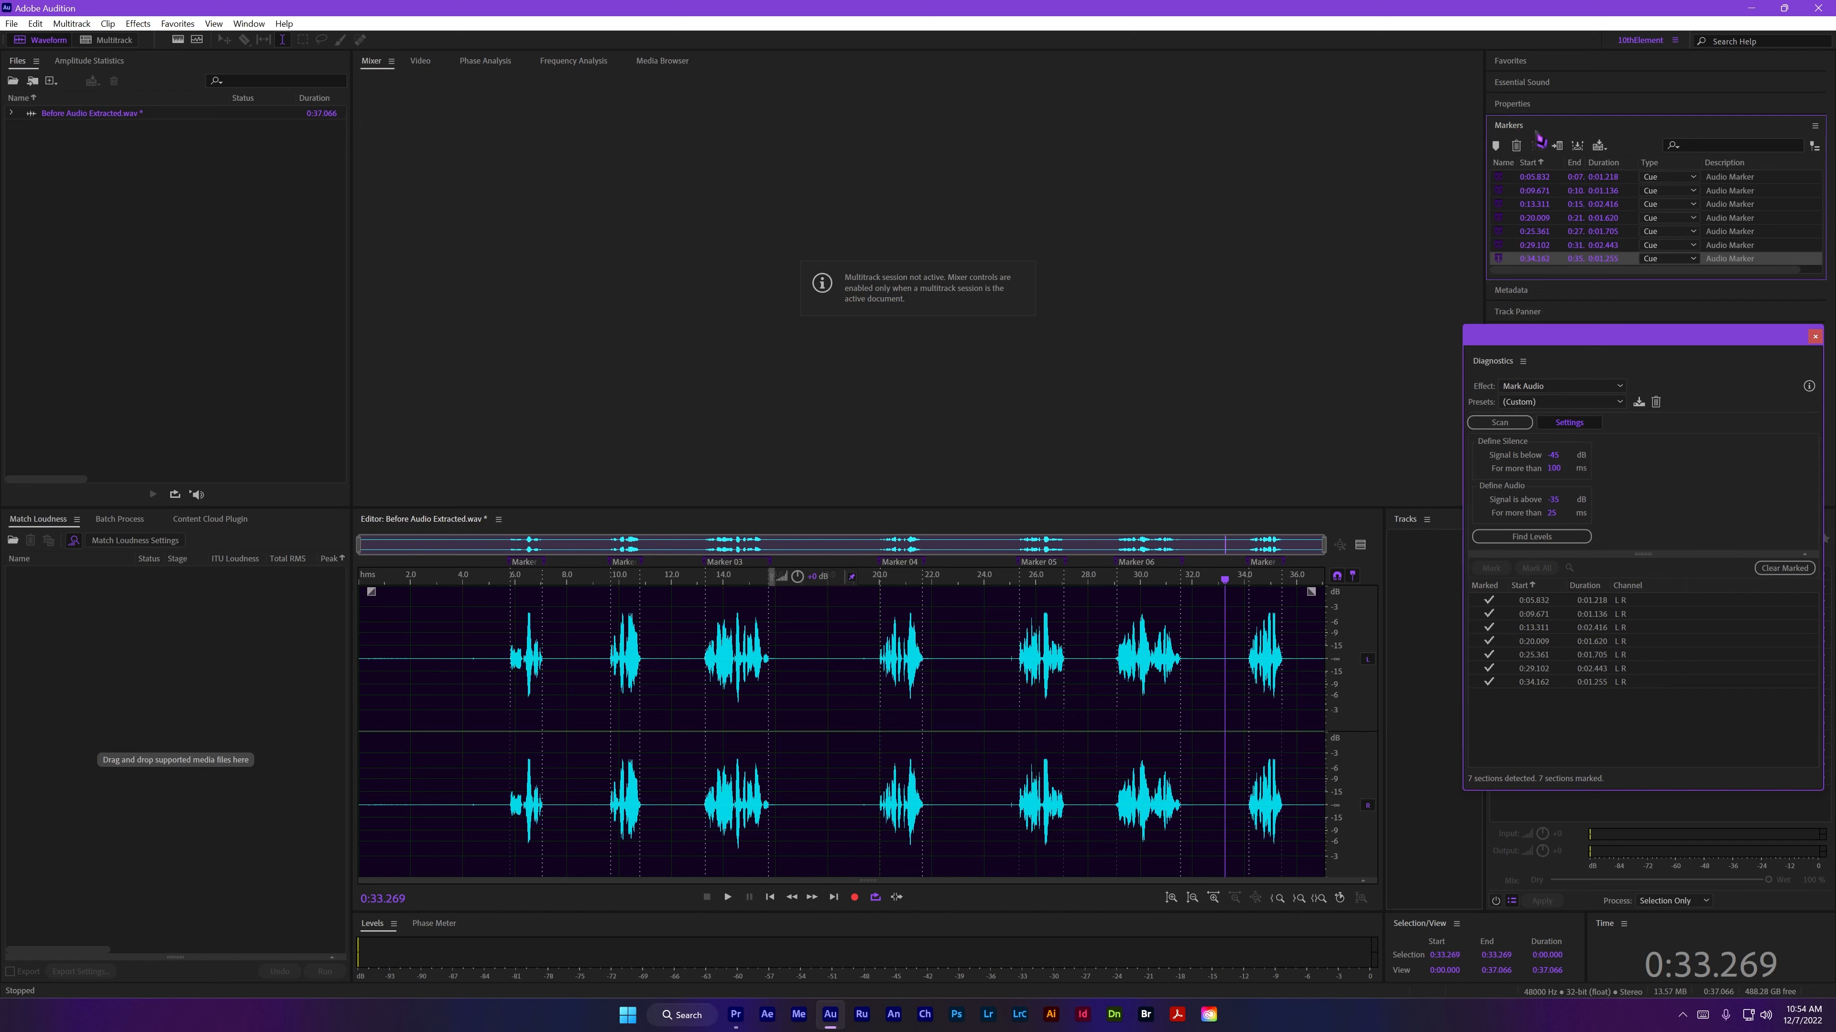
left_click(1814, 126)
left_click(1691, 150)
left_click_drag(1596, 118, 812, 481)
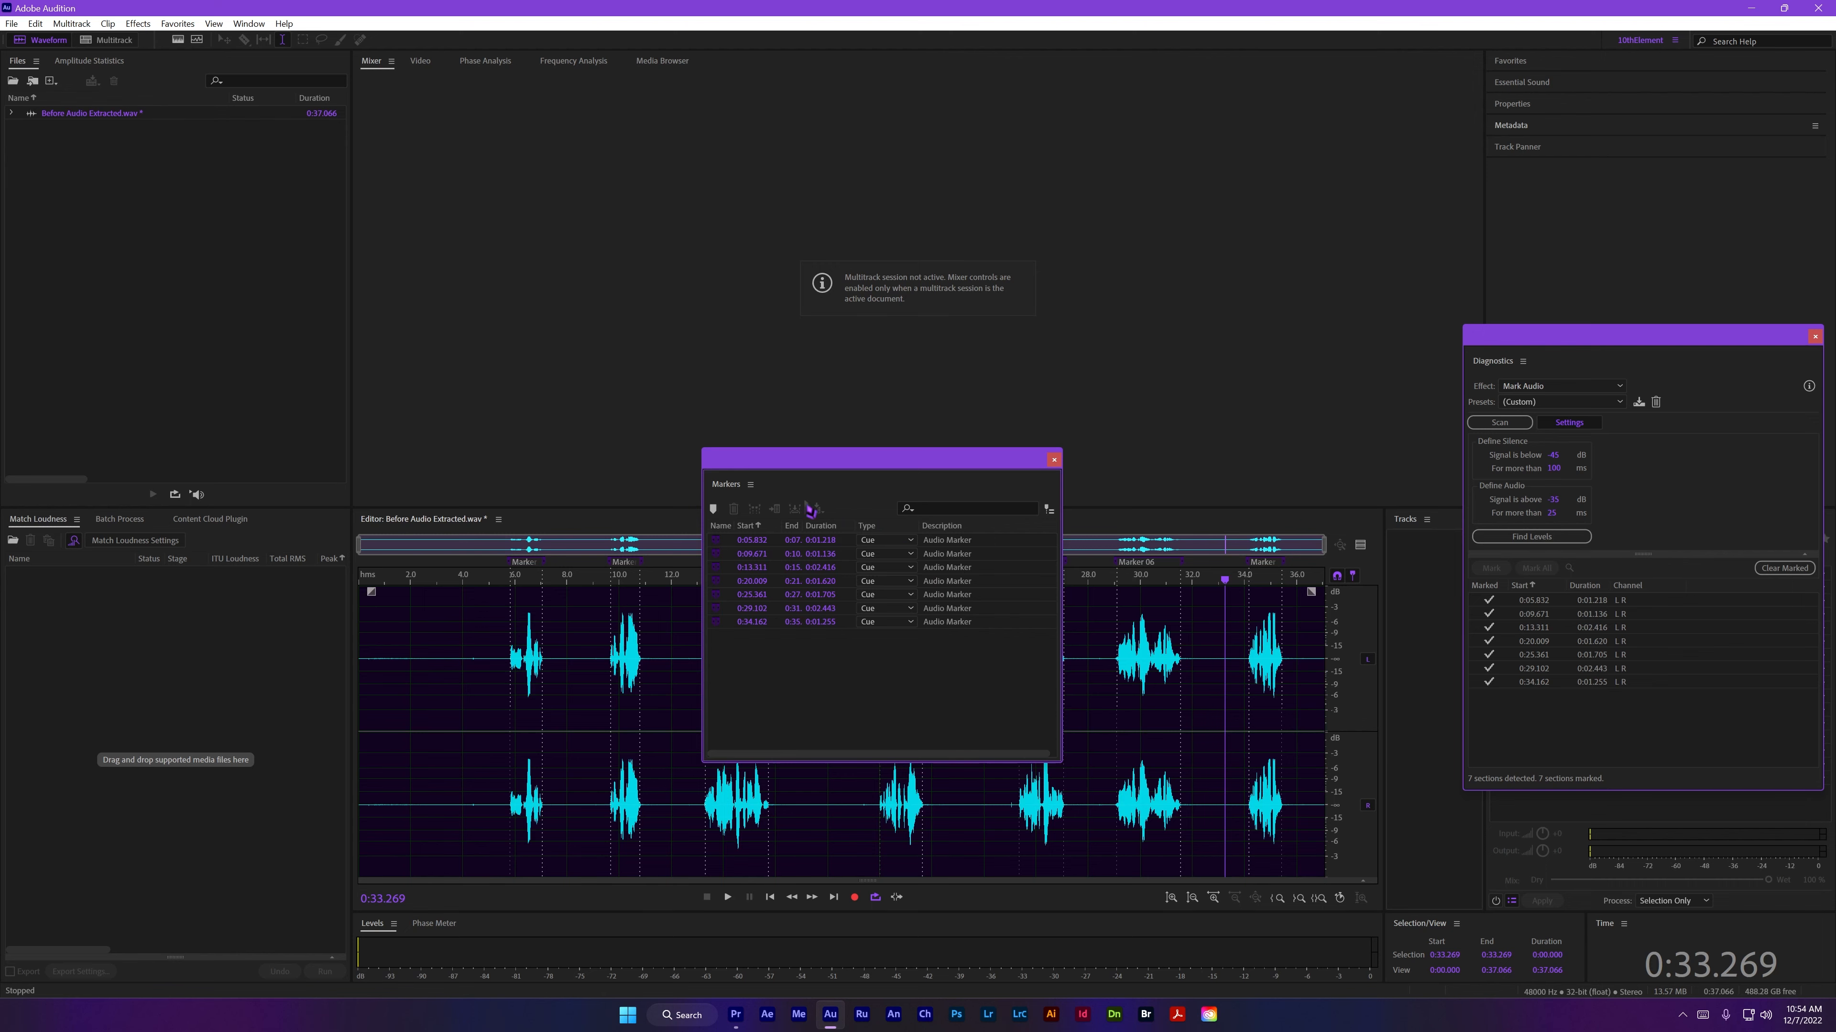
left_click_drag(856, 761, 792, 912)
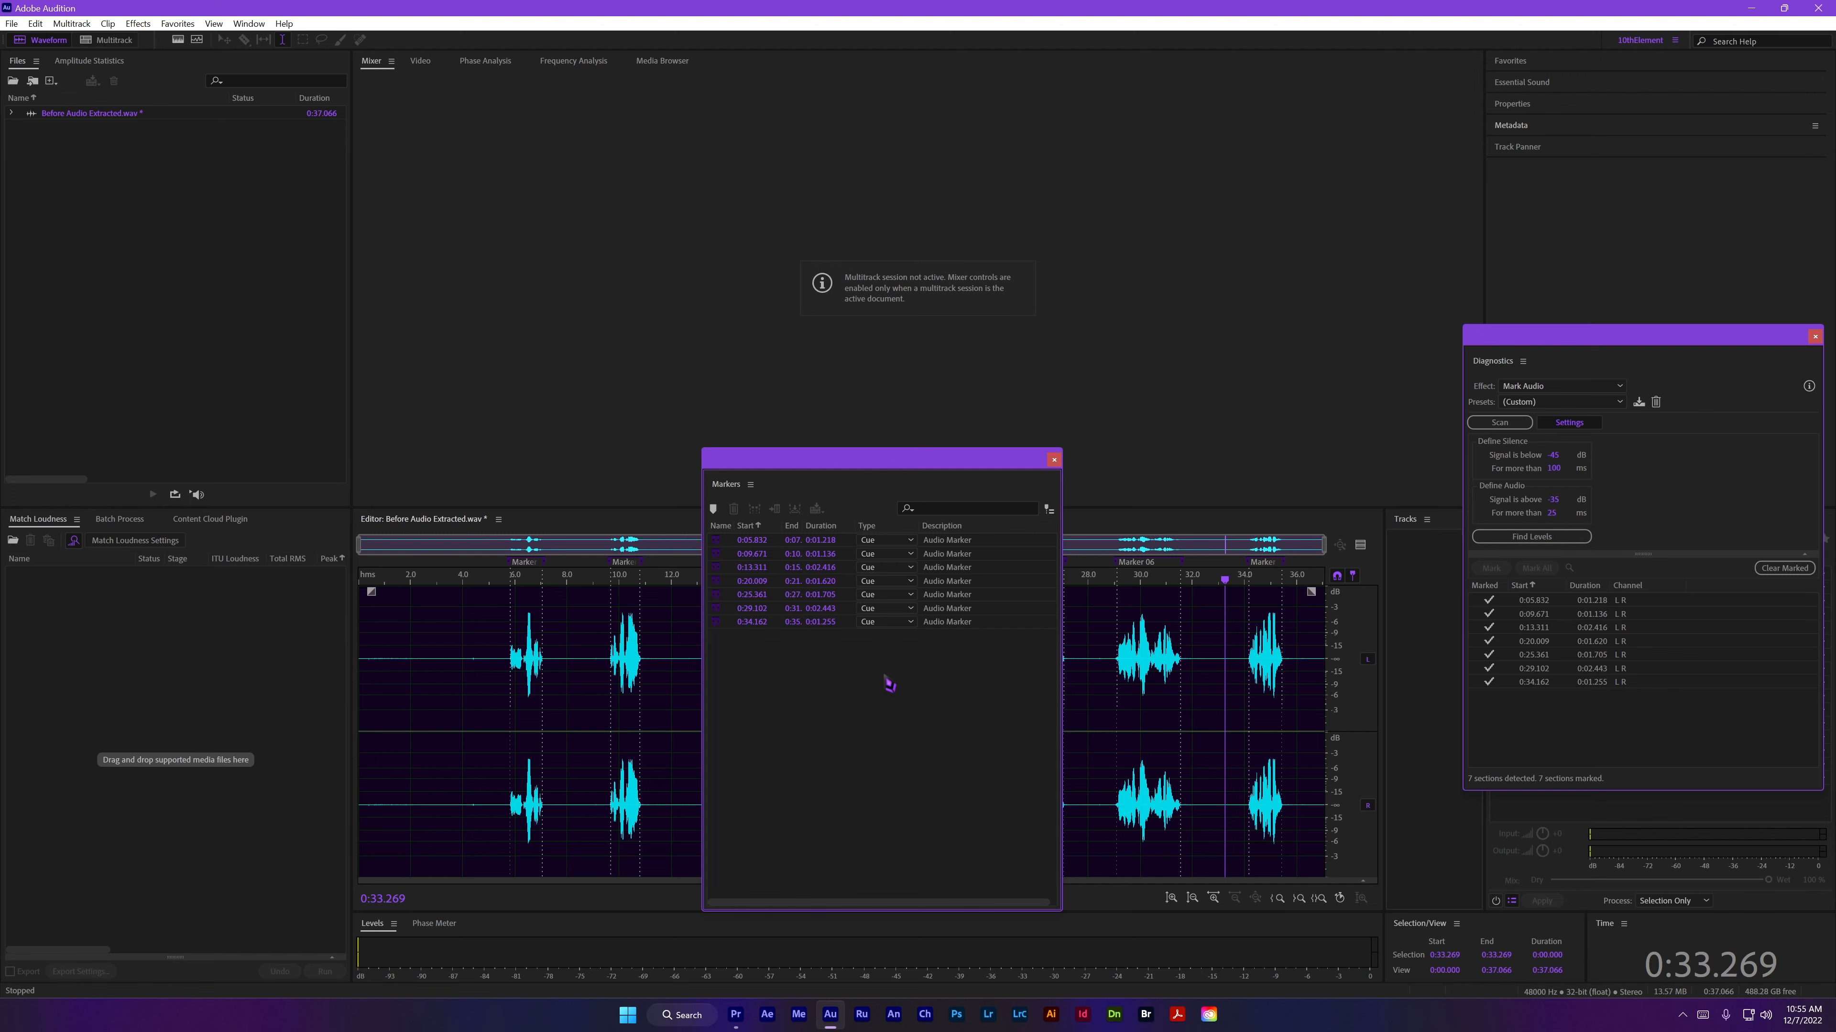
Step: Change the type of all audio markers from Cue to Subclip
key("ctrl+a")
right_click(843, 544)
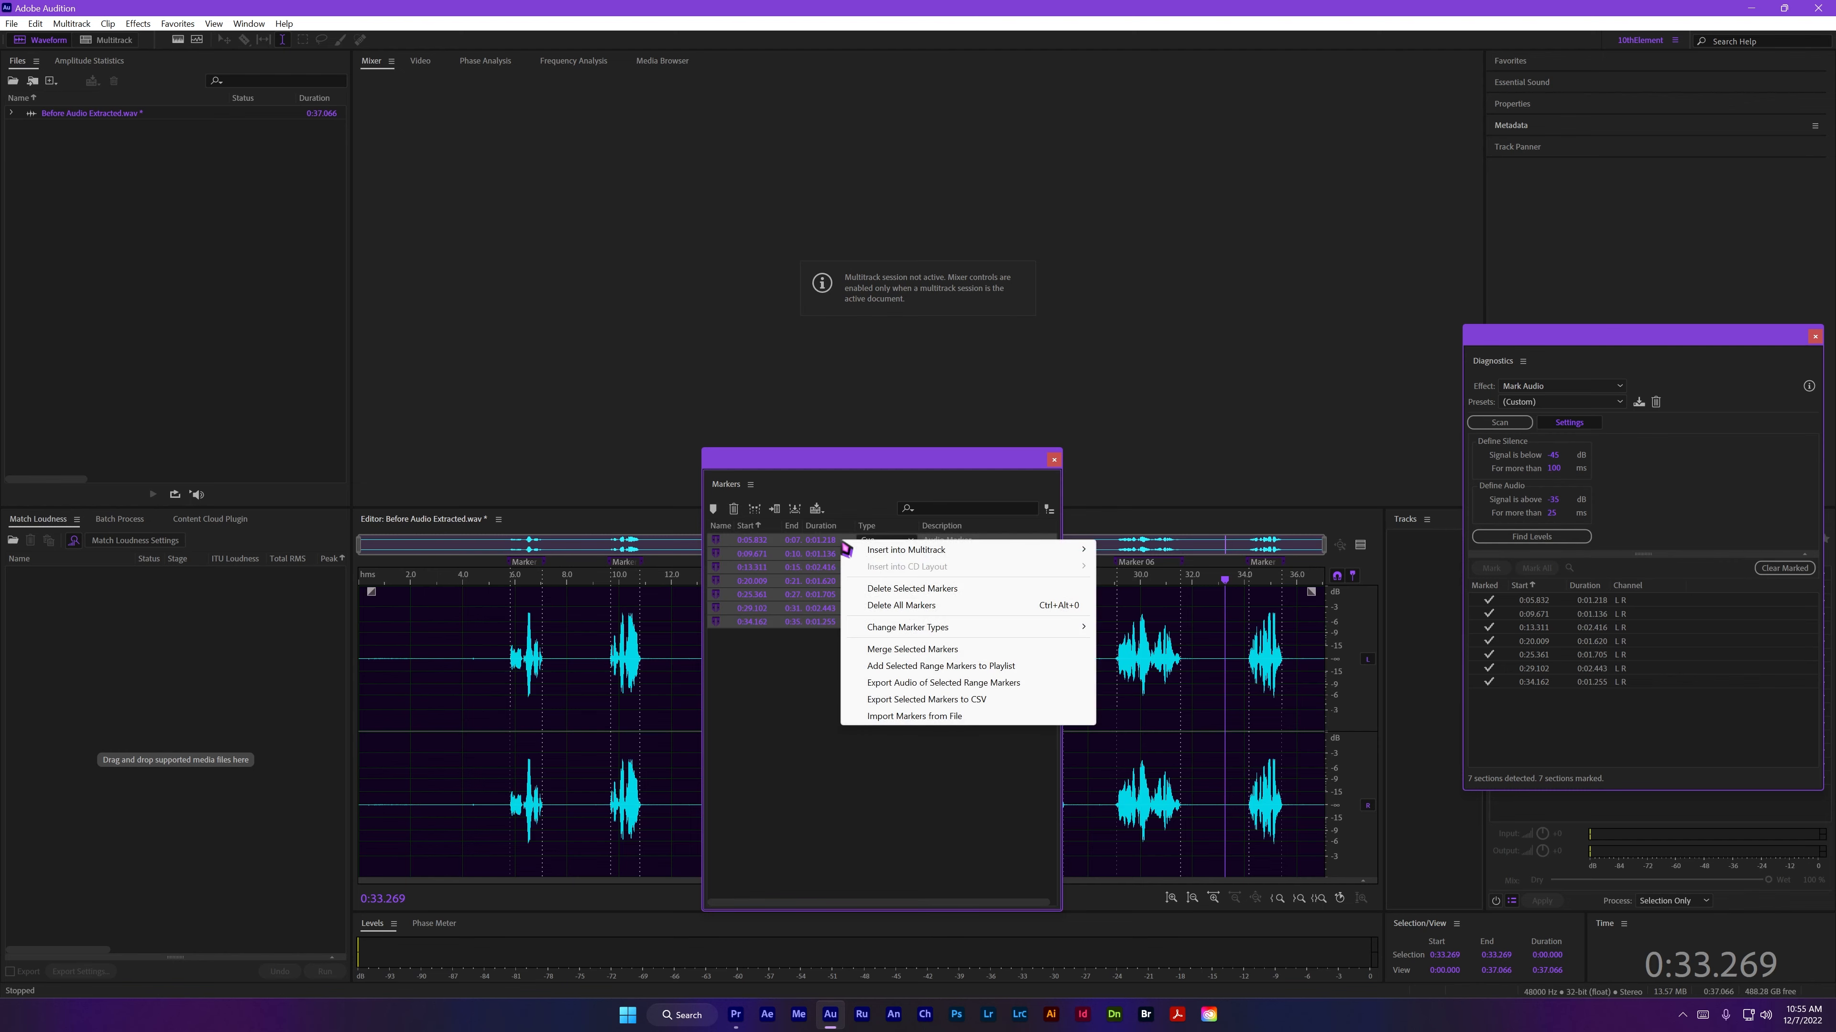
mouse_move(945, 631)
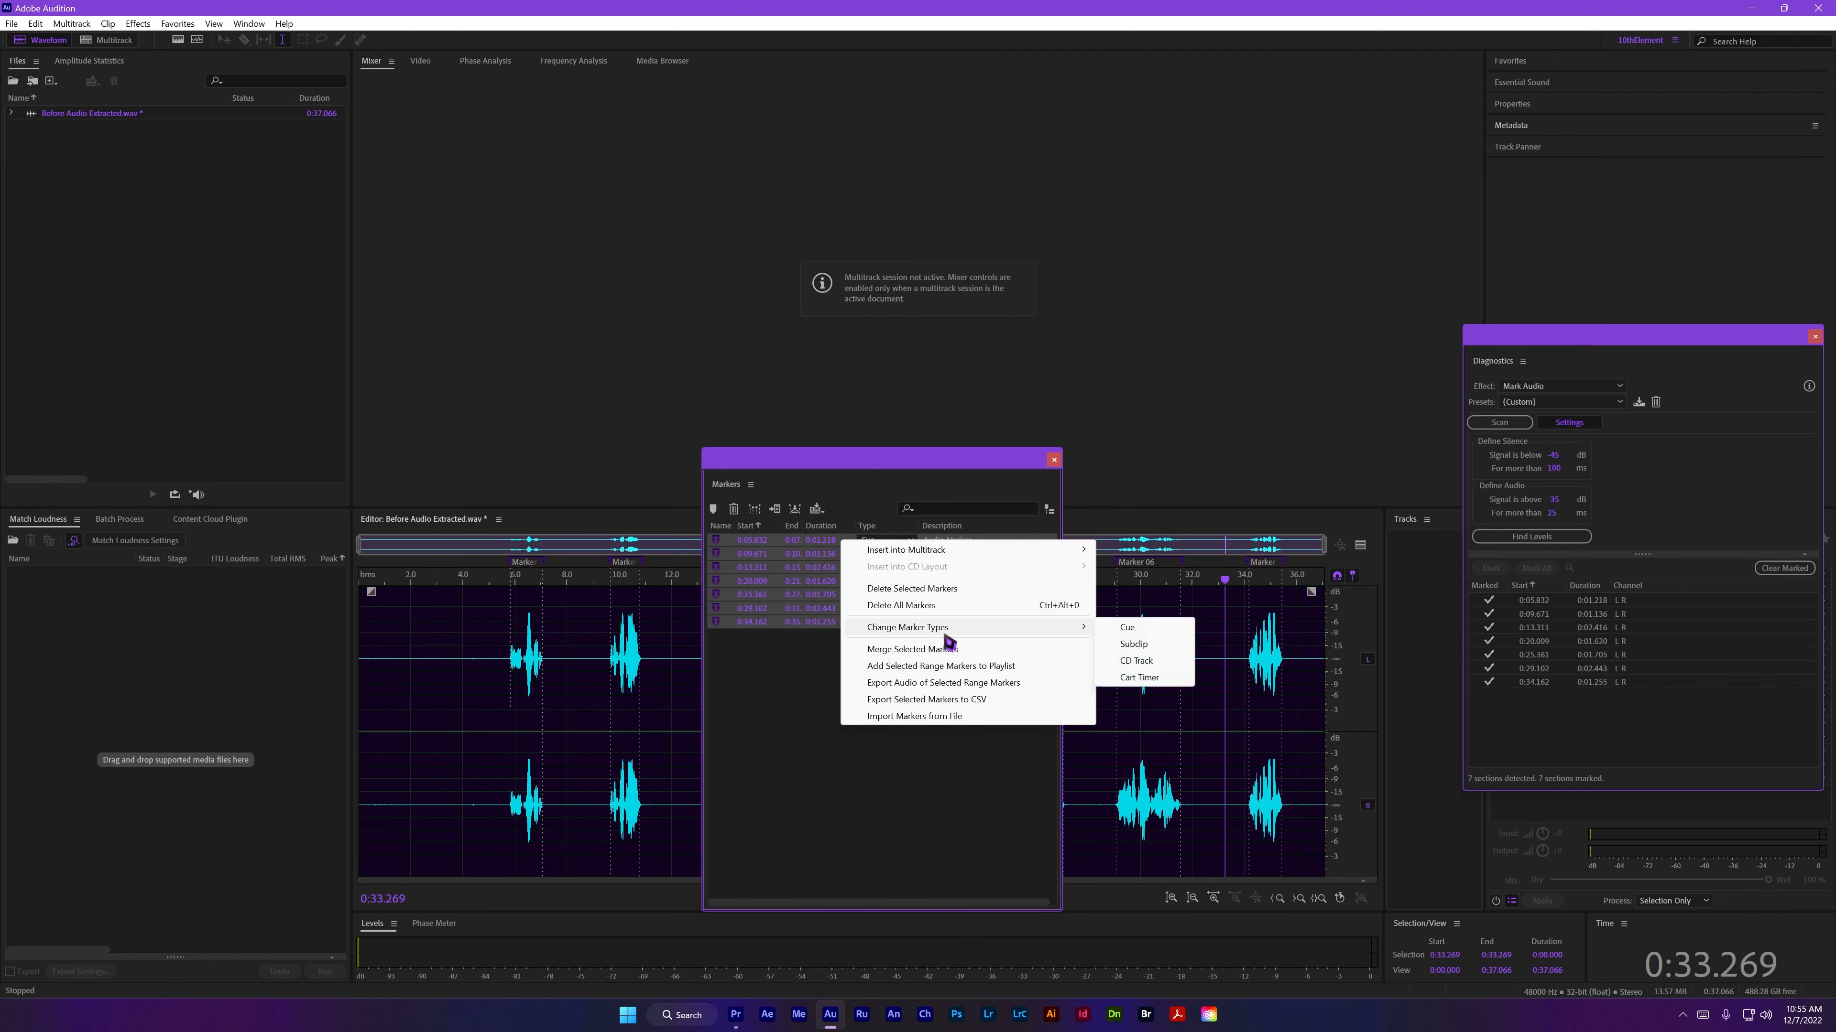
left_click(1149, 643)
left_click(912, 712)
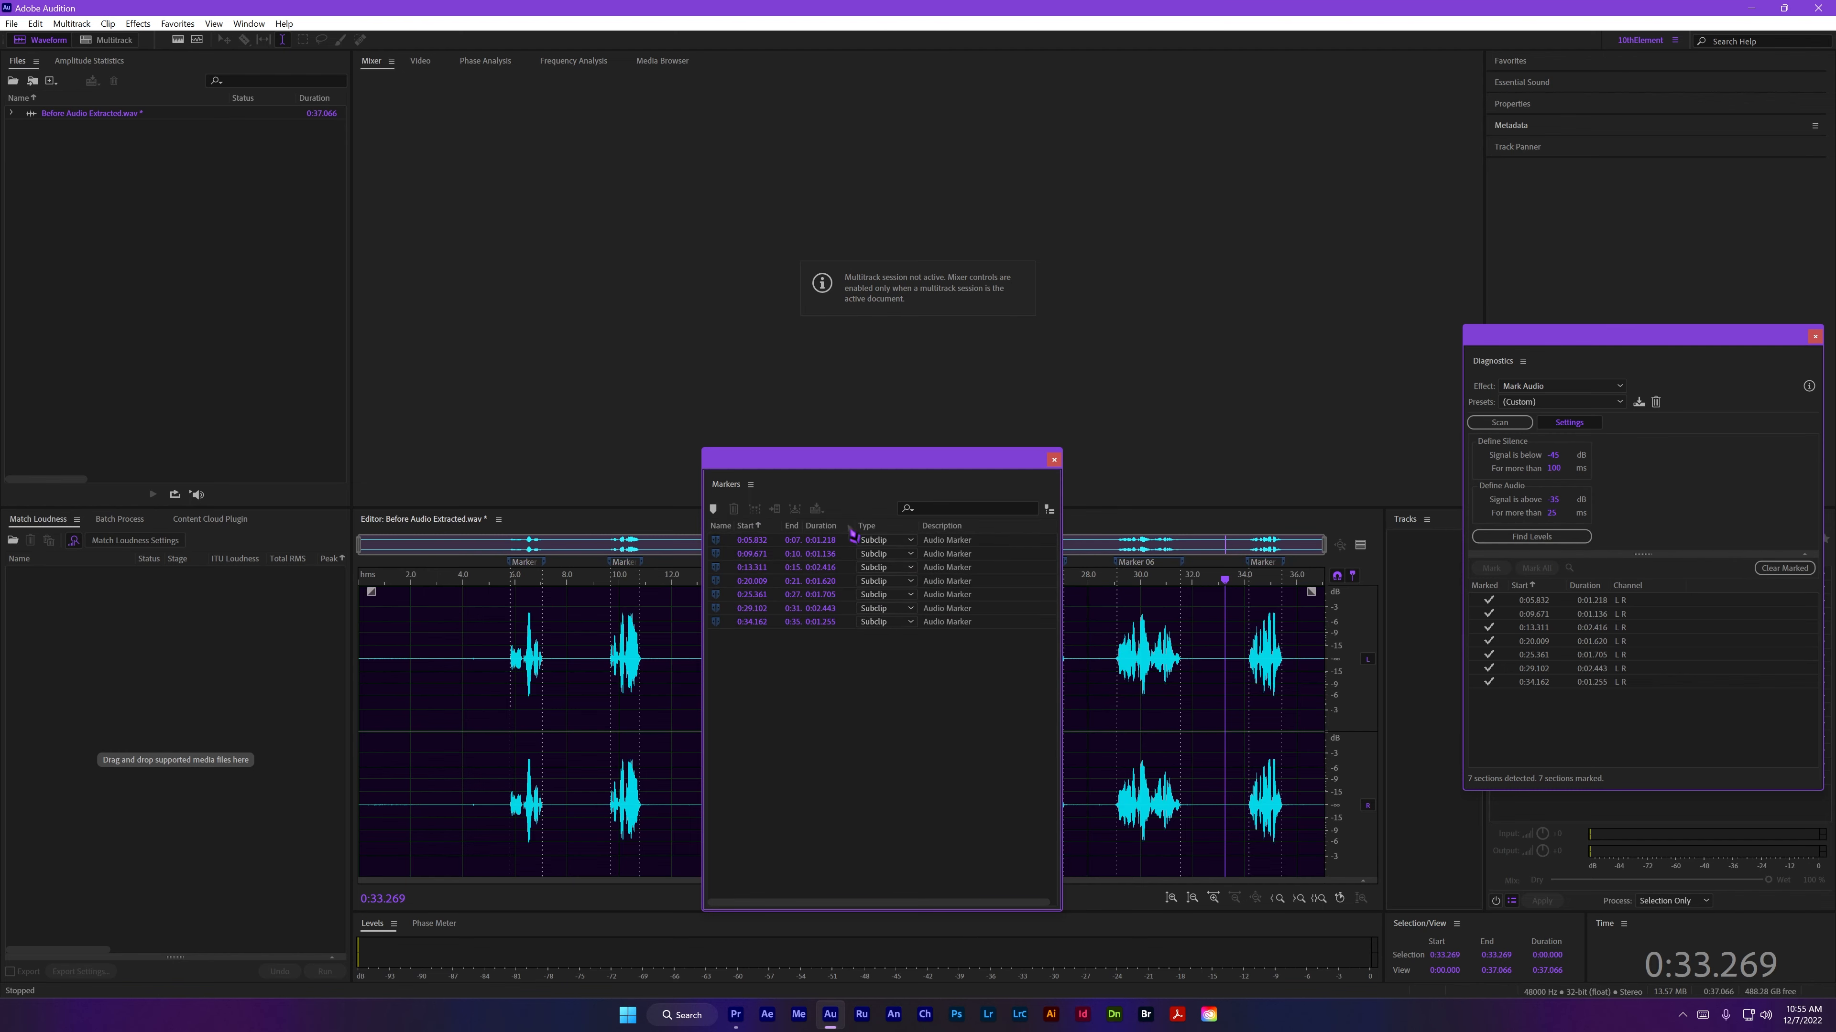
Step: Move the Markers window off the waveform, start a file export and choose New folder on the Desktop as its location
left_click_drag(1002, 469, 1741, 323)
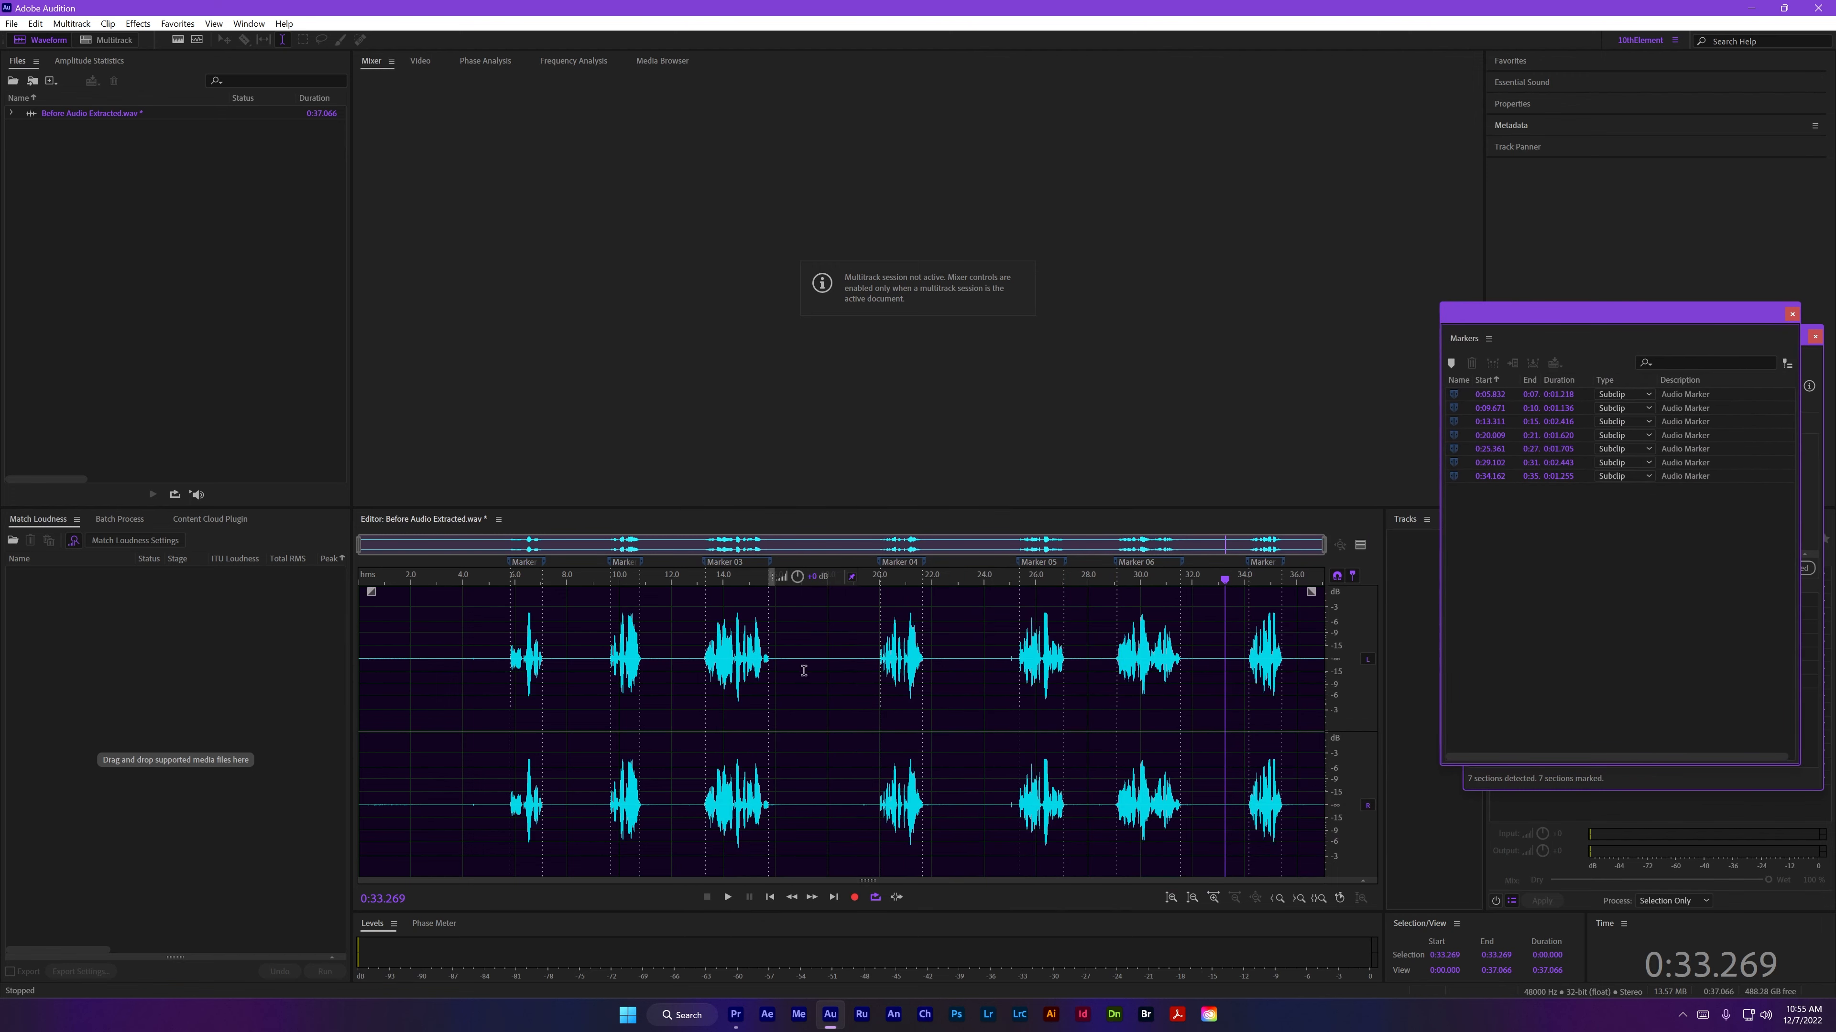
left_click(808, 672)
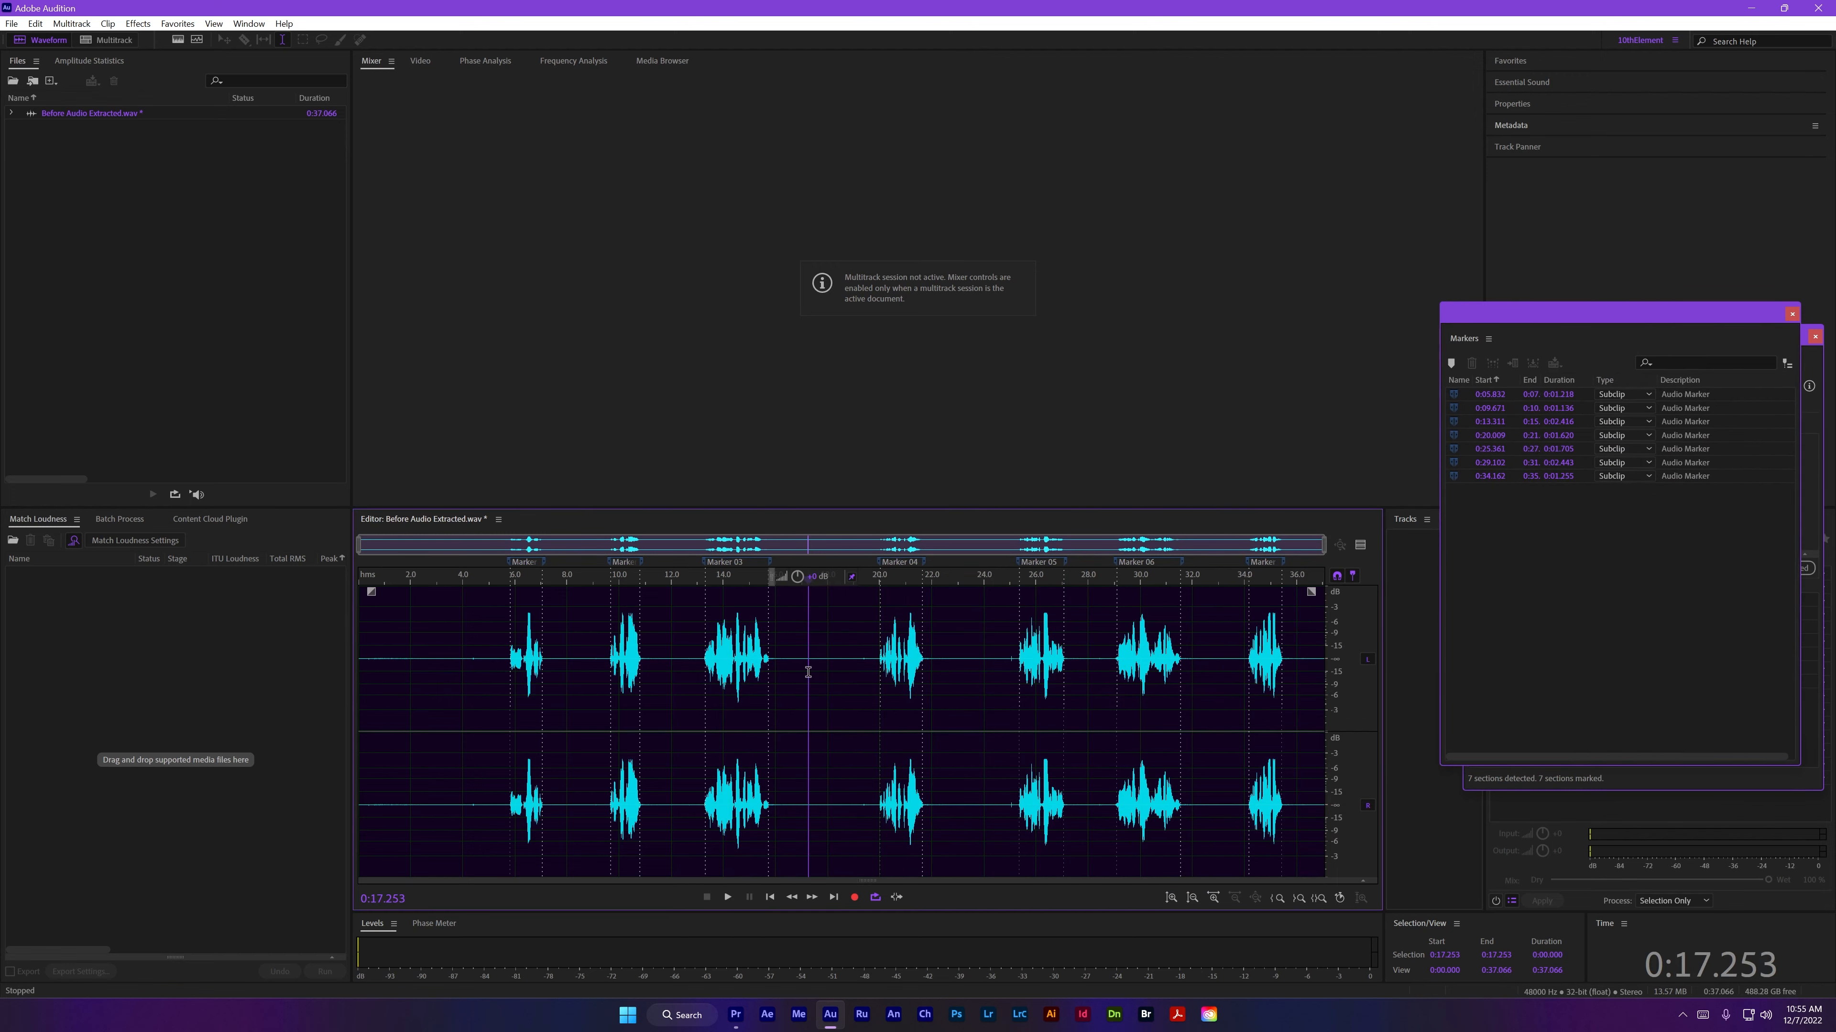
left_click(839, 666)
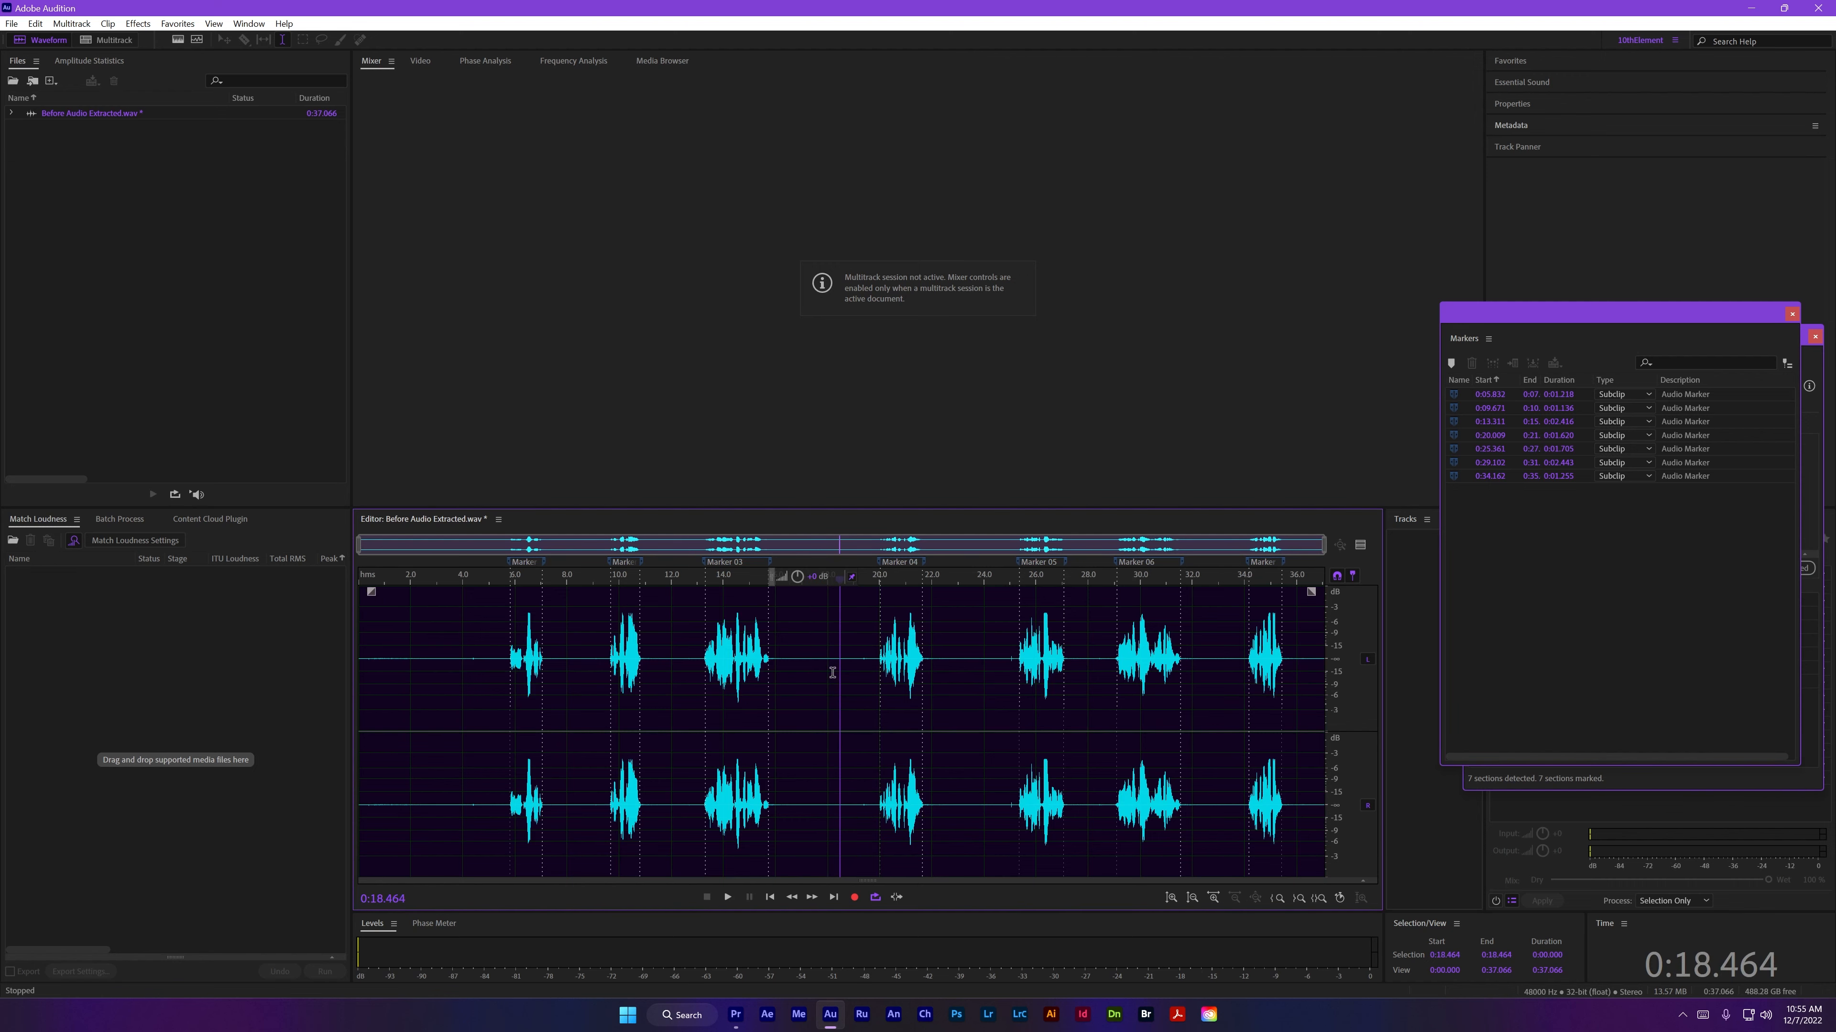
key("ctrl+shift+e")
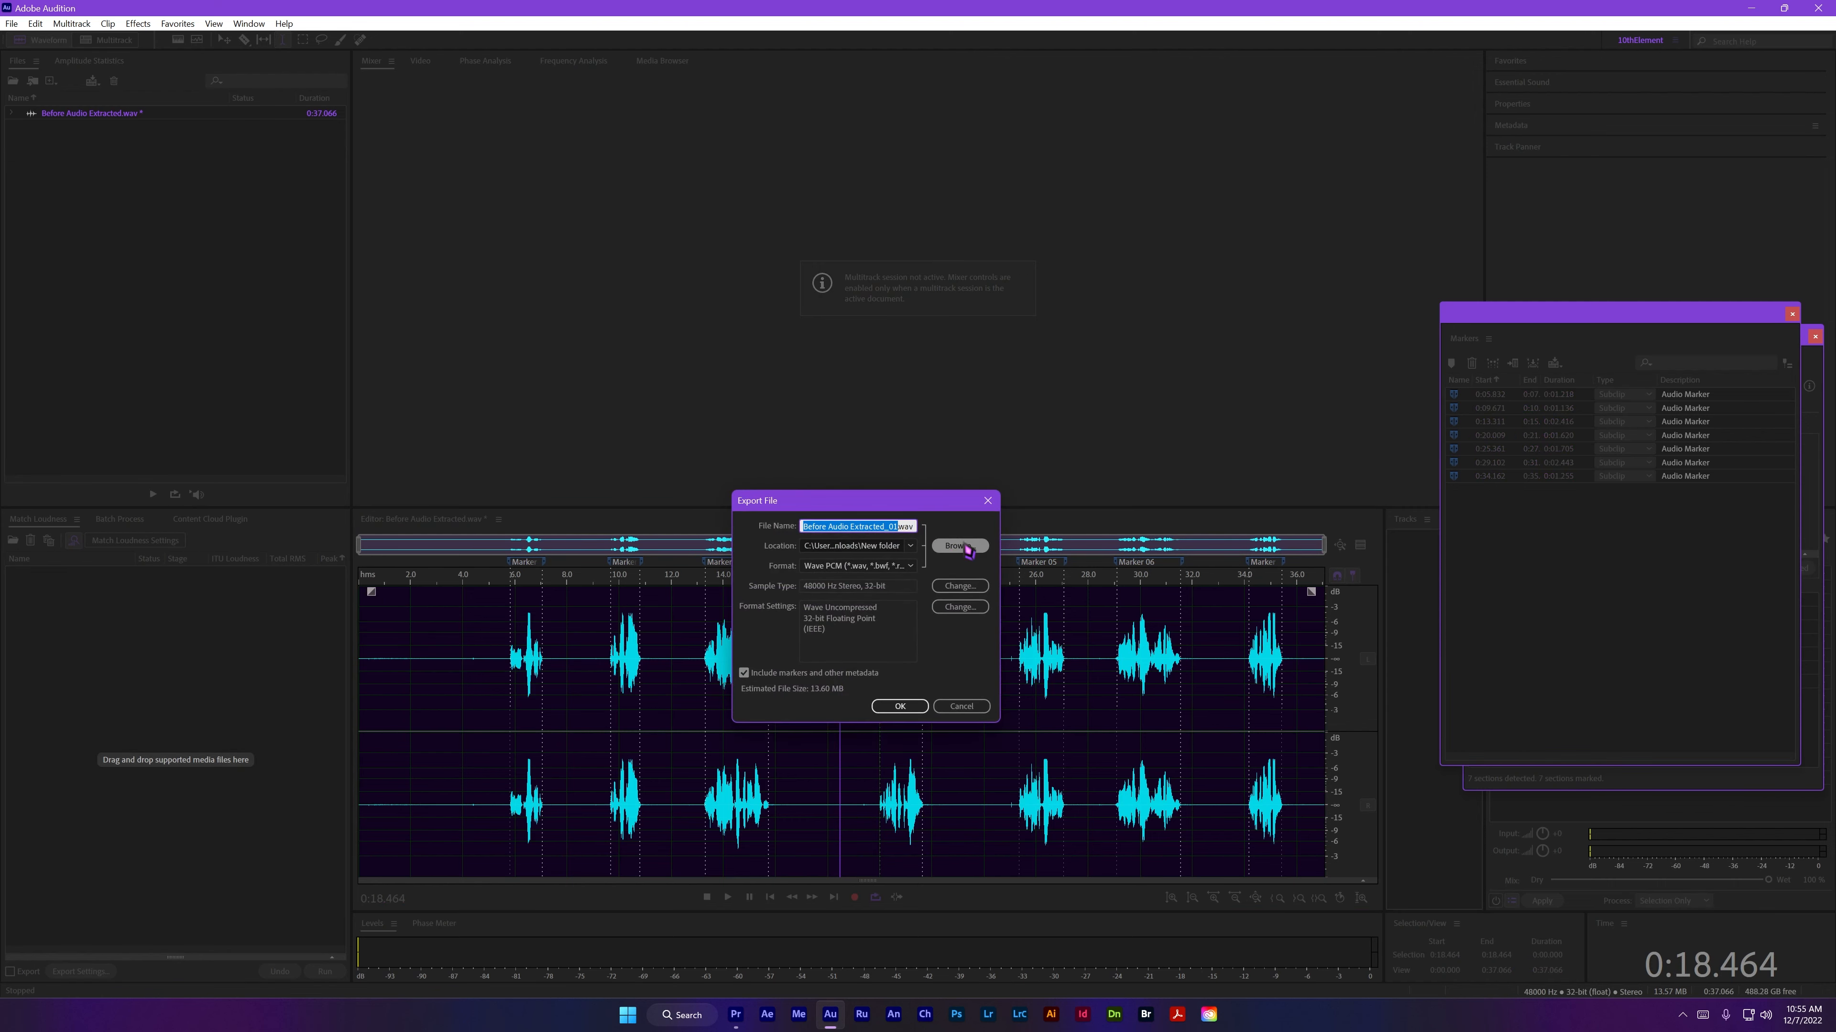
left_click(980, 549)
left_click(621, 370)
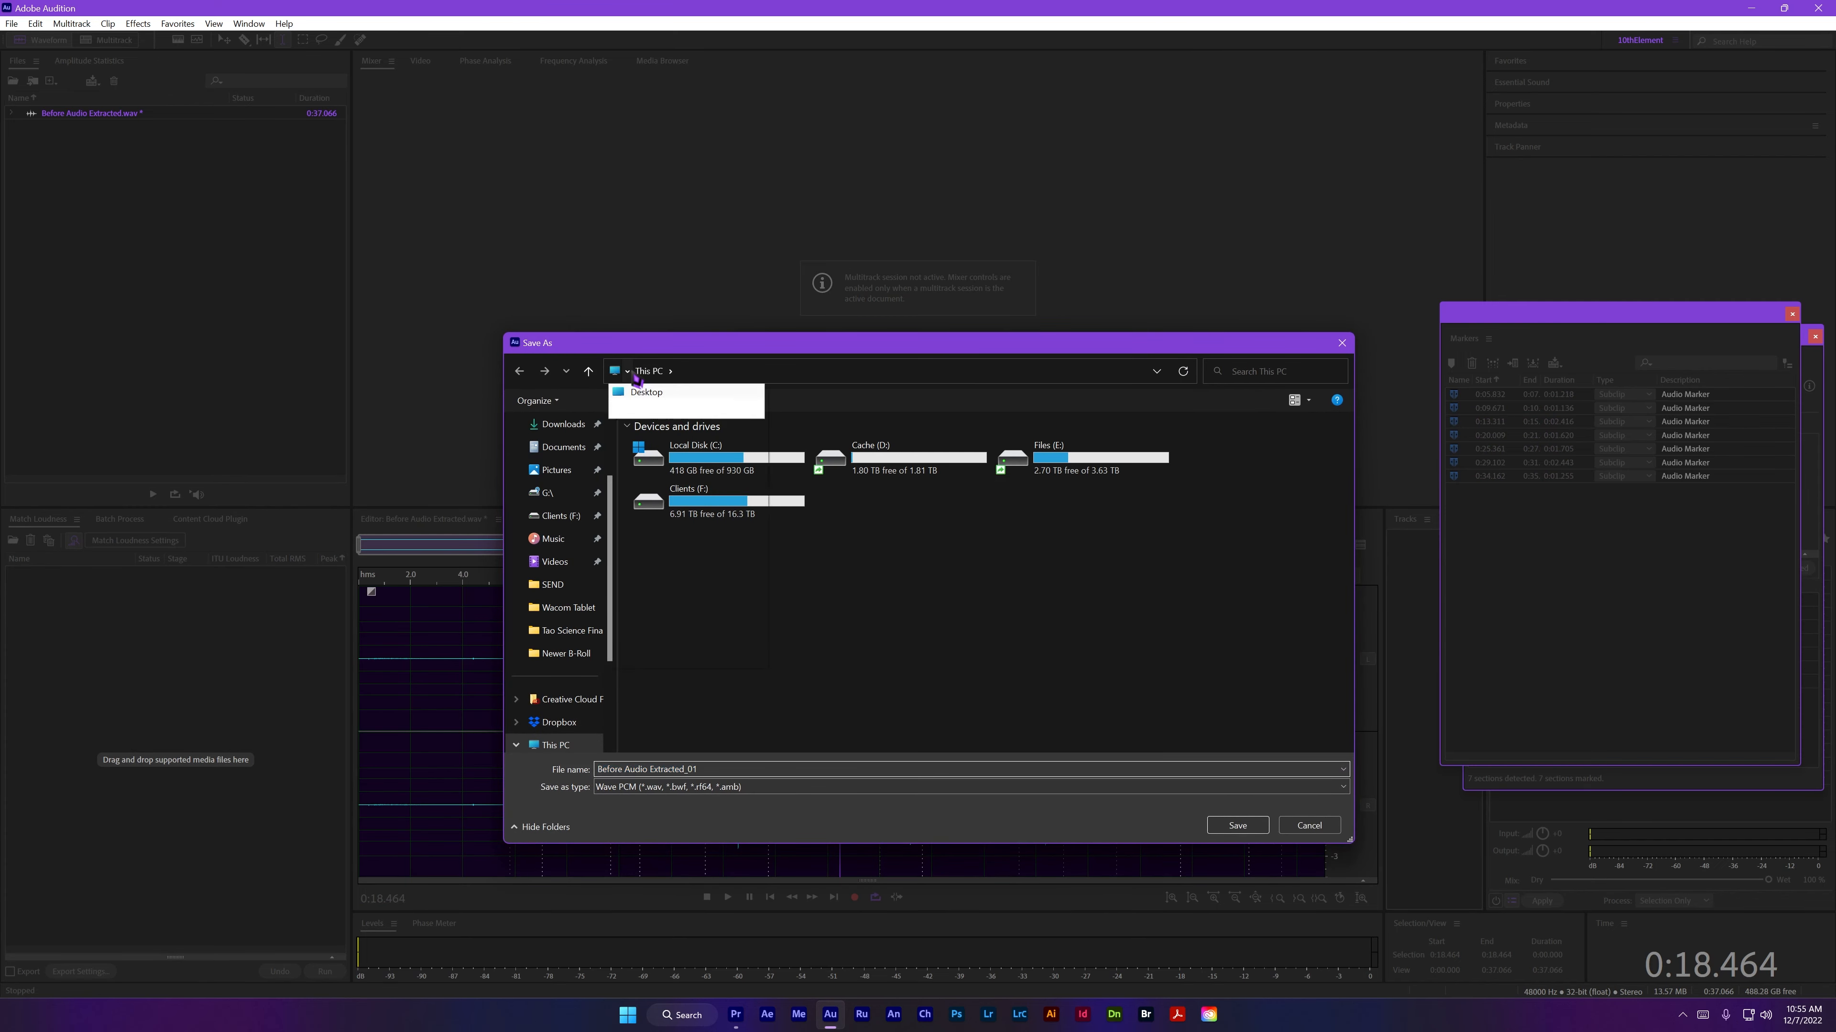
left_click(662, 400)
double_click(1047, 608)
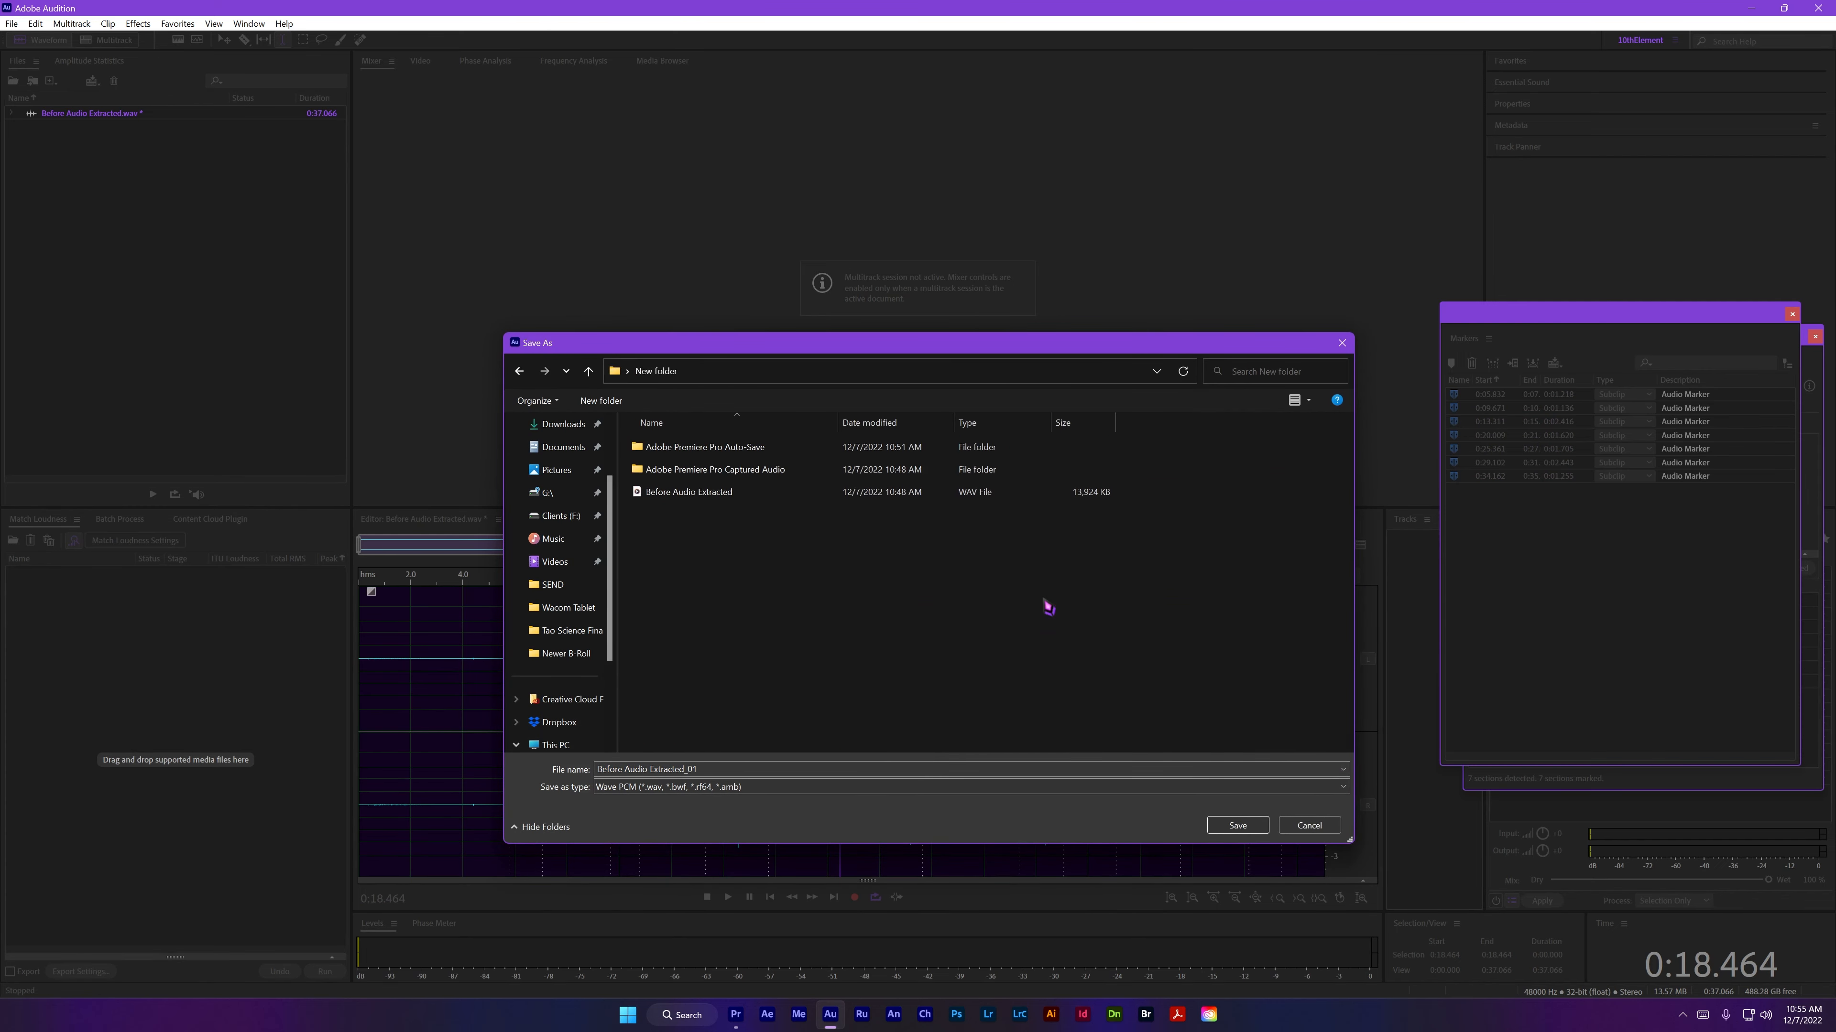
Step: Name the export AfterAudio and export it as Wave PCM with markers and other metadata included
left_click(746, 771)
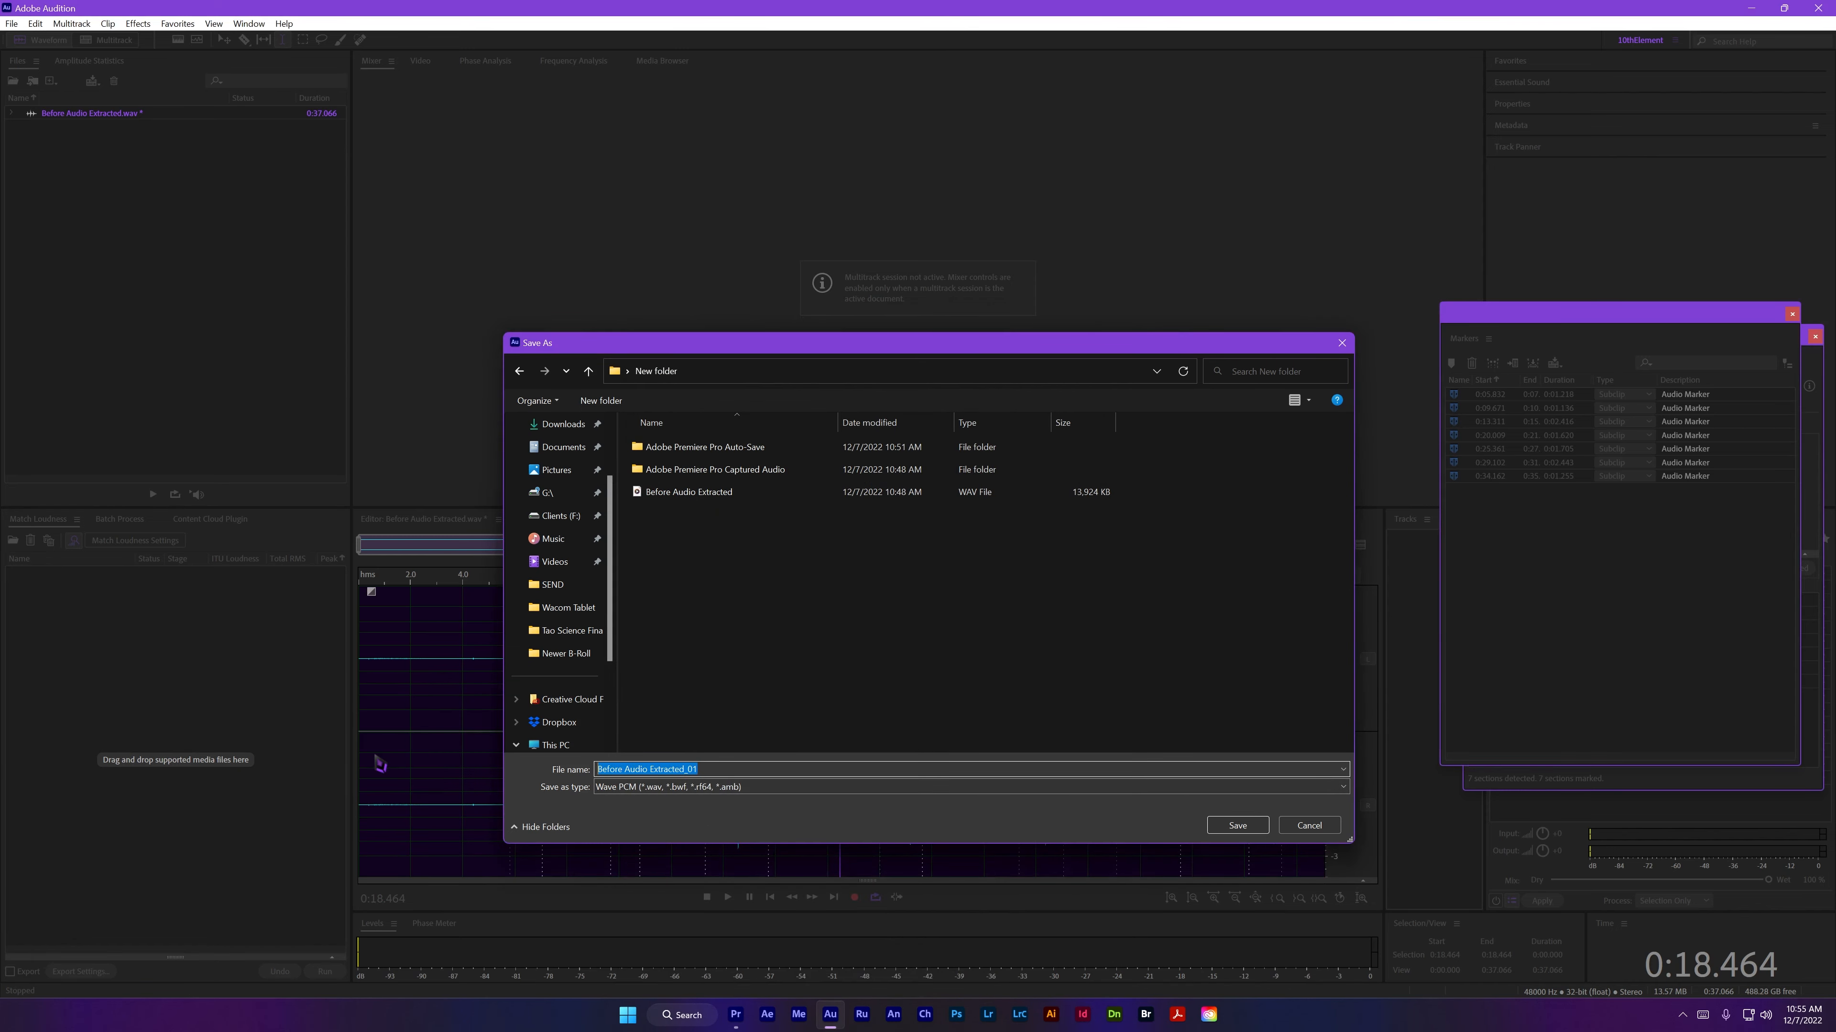
type("Af")
type("terAudio")
left_click(1238, 826)
left_click(899, 704)
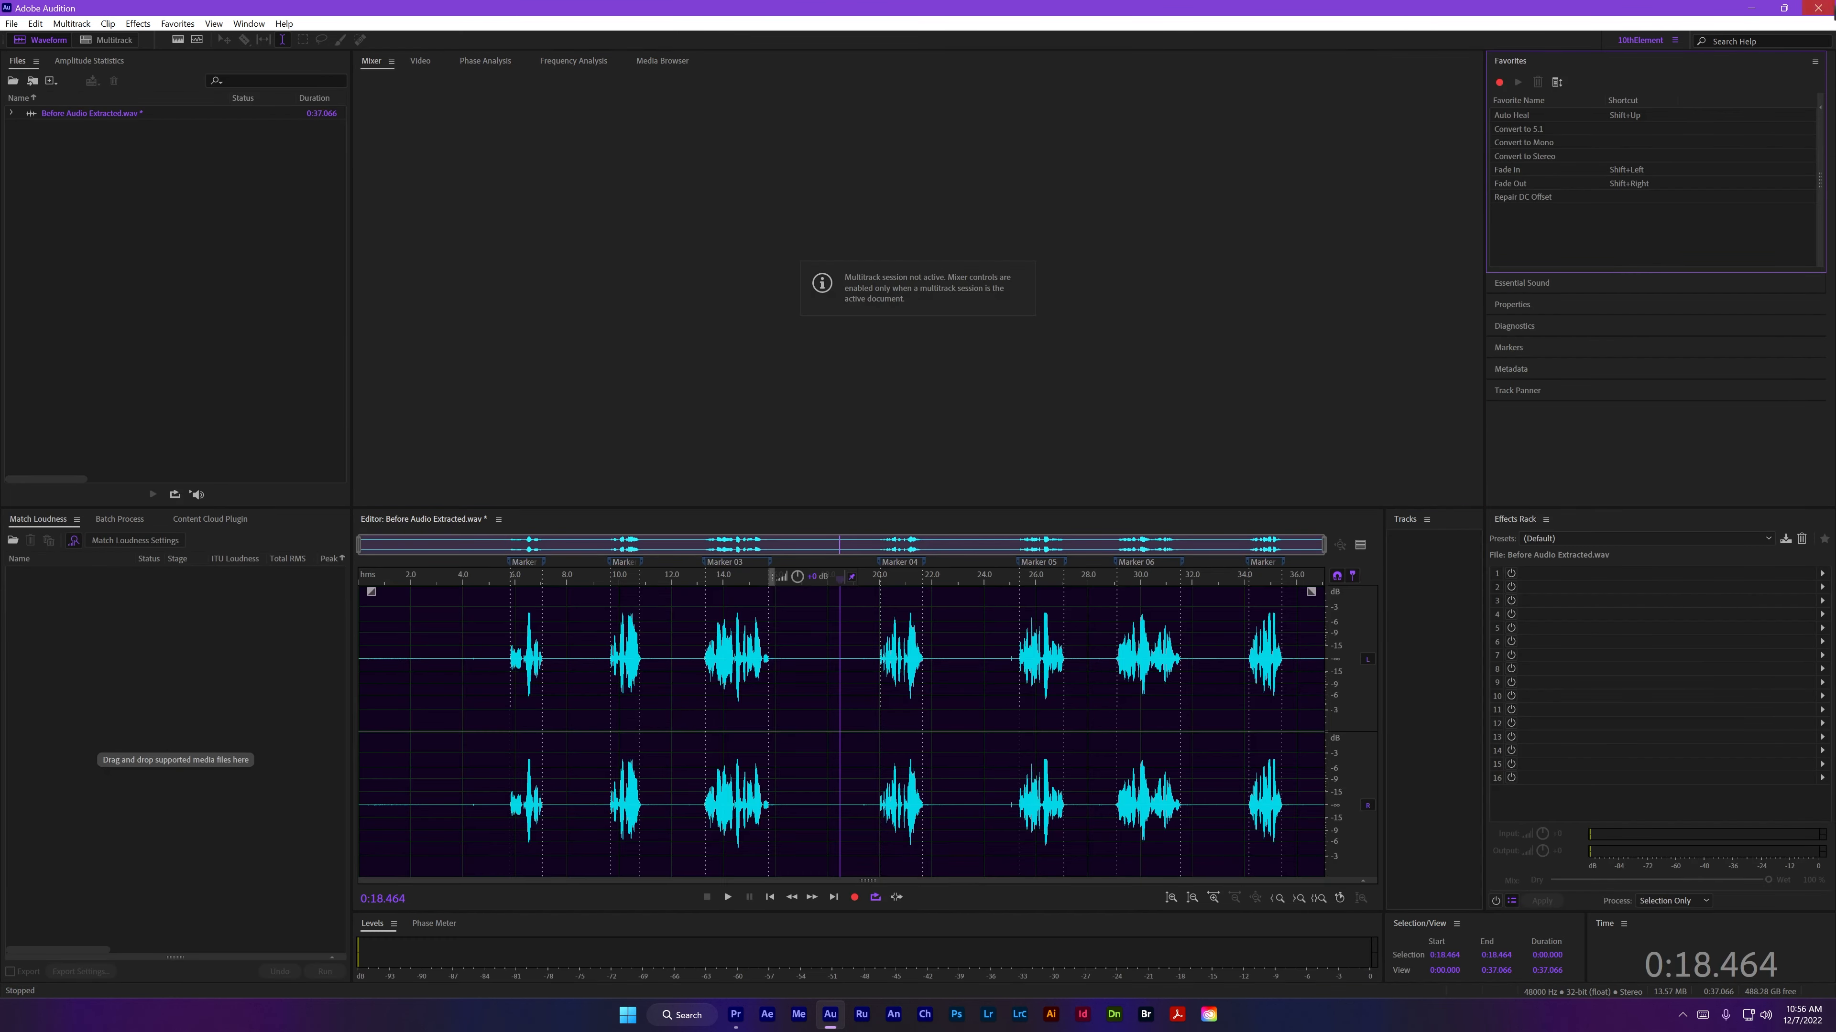
Step: Close Audition without saving changes to Before Audio Extracted.wav, checking New folder for the exported AfterAudio file
left_click(1810, 10)
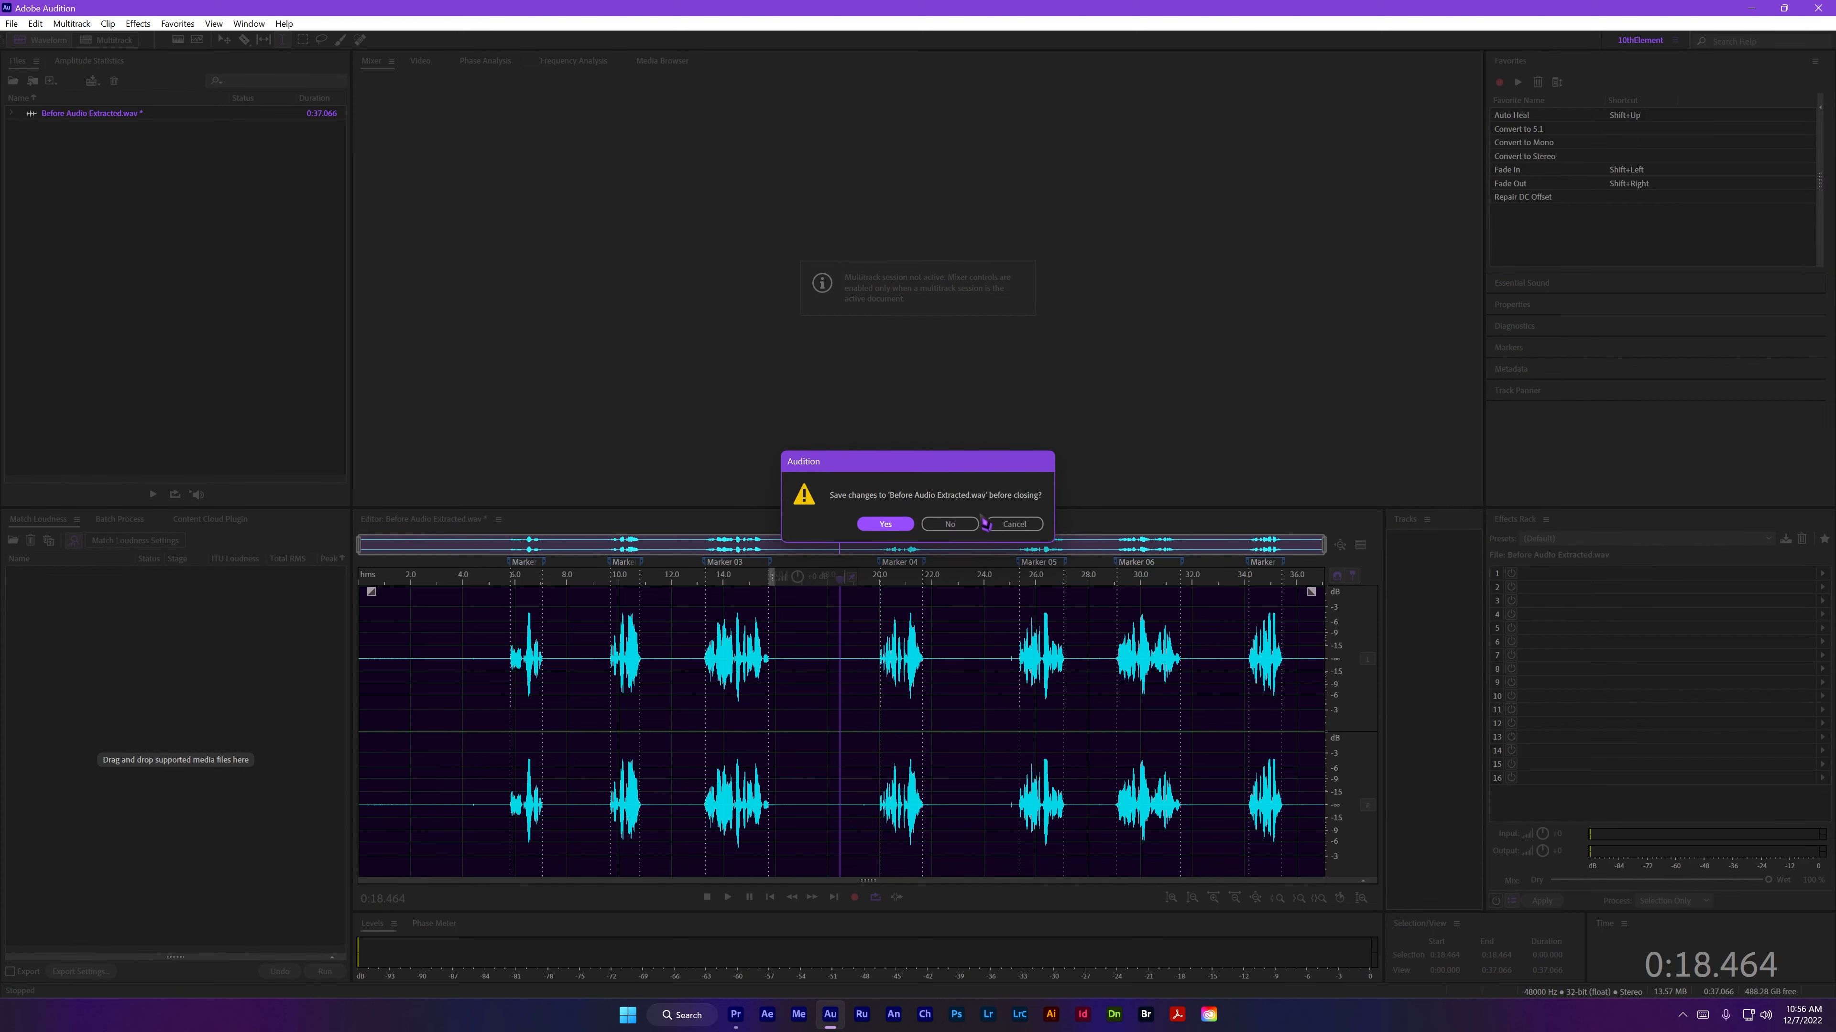
key("super+shift+Left")
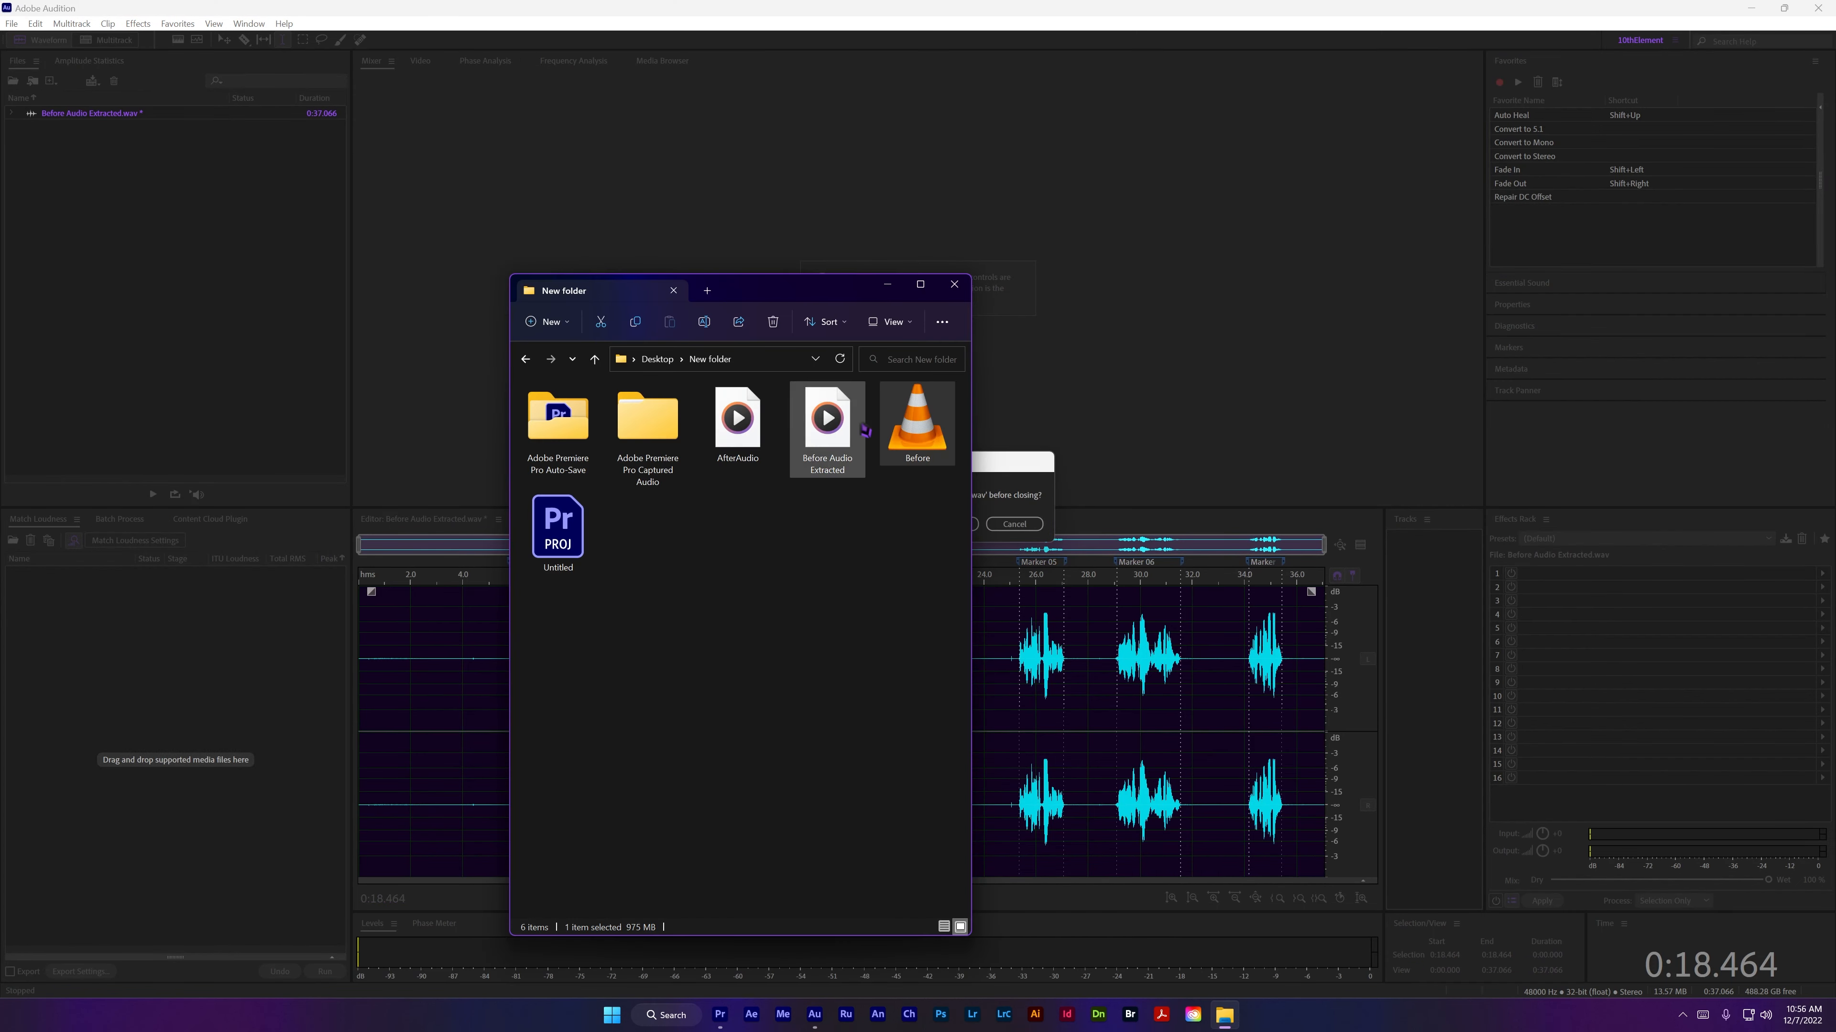
left_click_drag(771, 300, 1, 304)
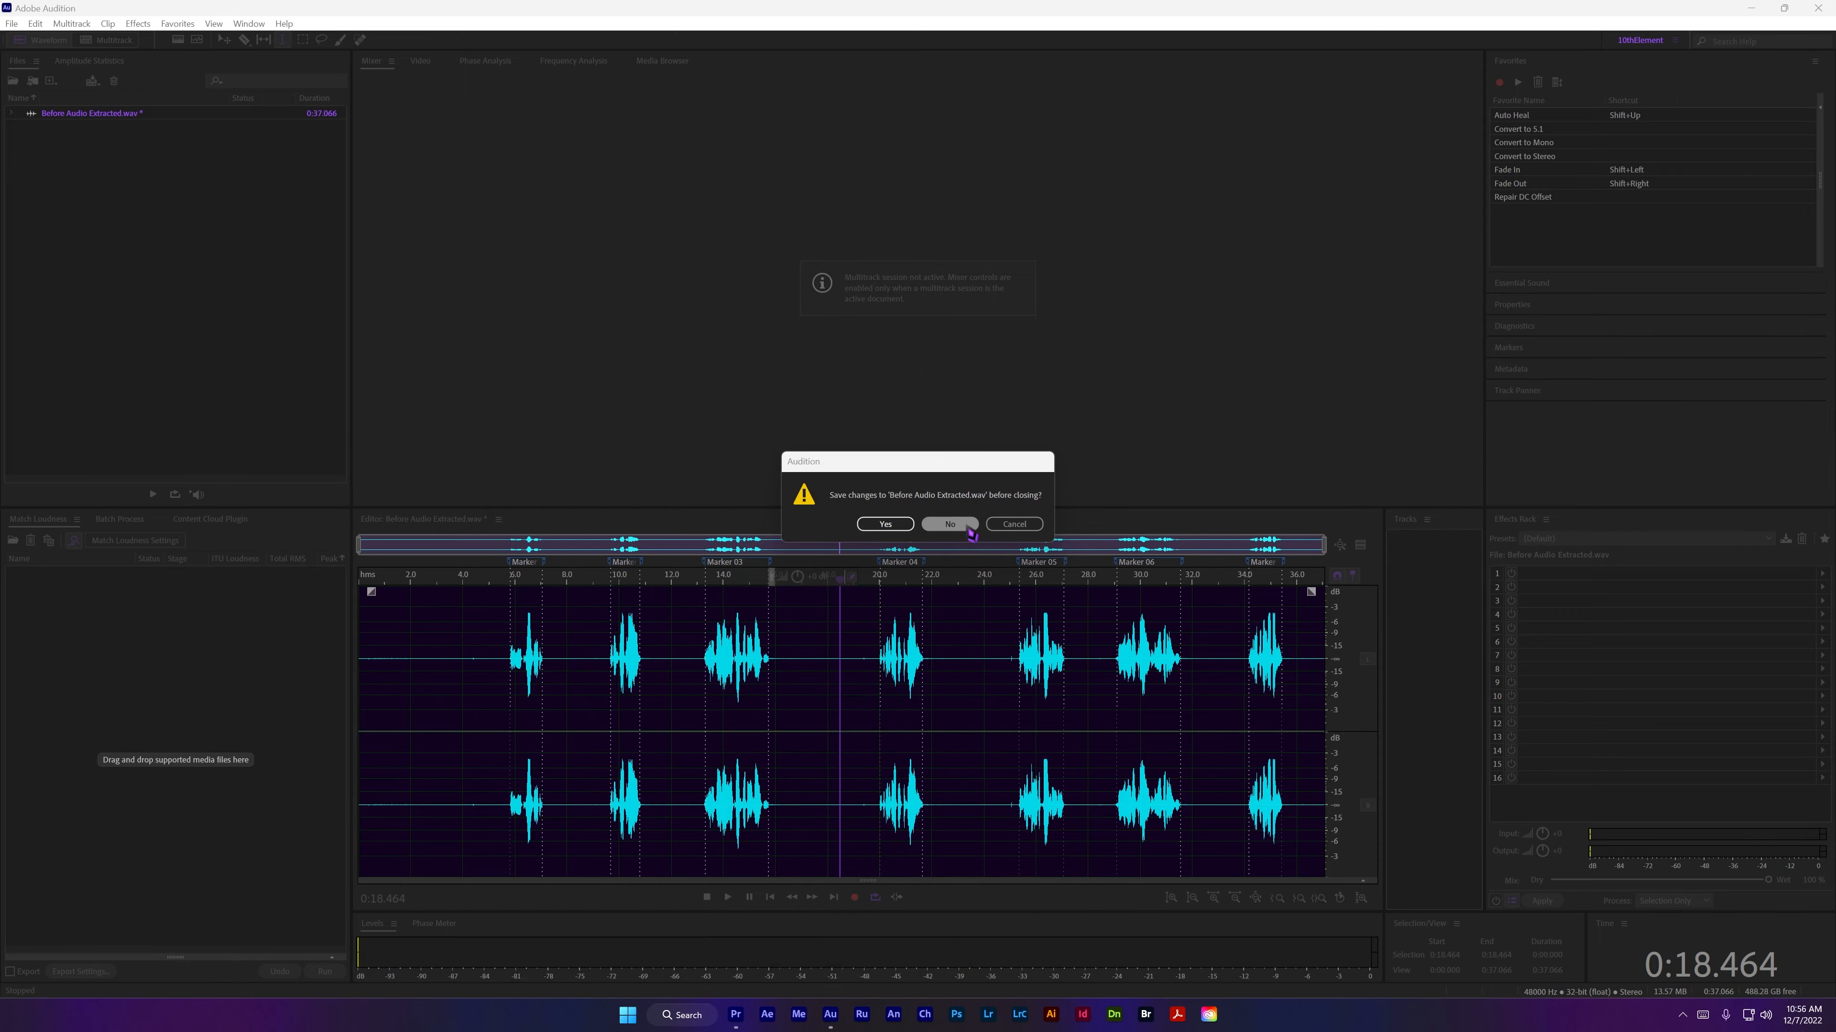
left_click(948, 523)
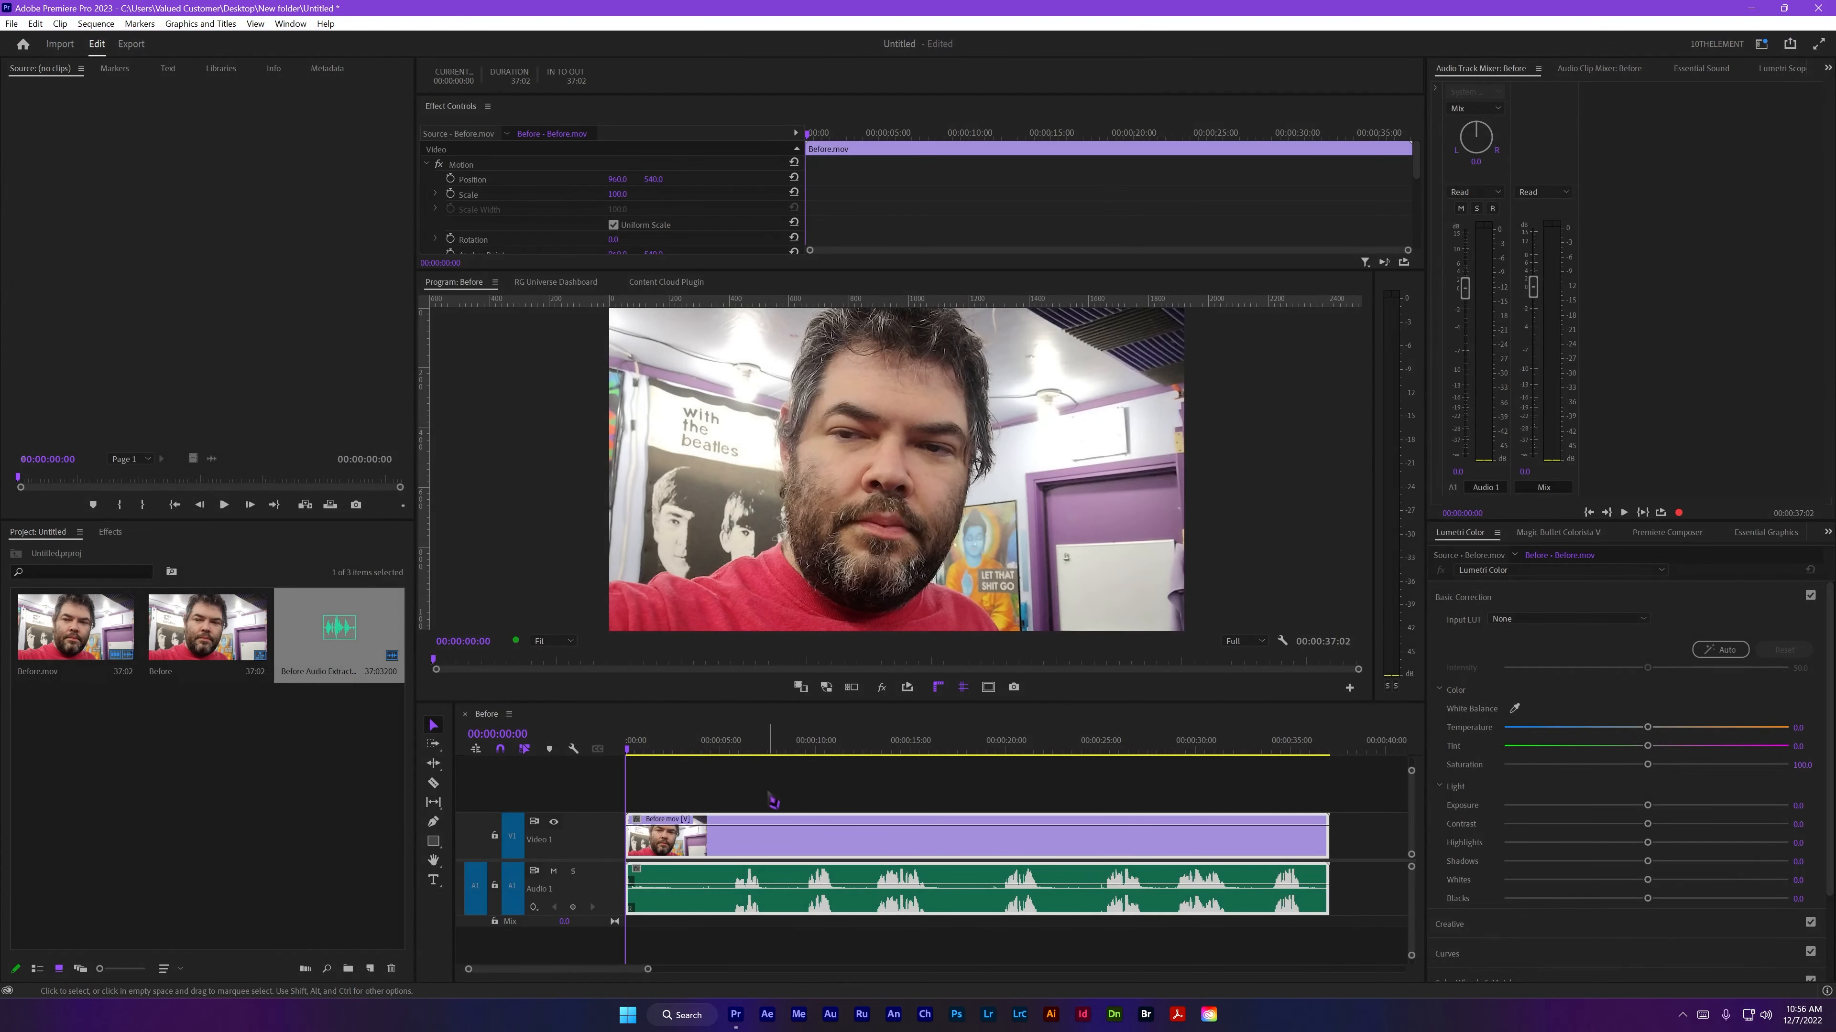
Step: In Premiere Pro, delete the clip and its extracted audio from the Before sequence and place the original Before.mov at the sequence start
left_click(810, 776)
left_click(896, 849)
left_click(820, 930)
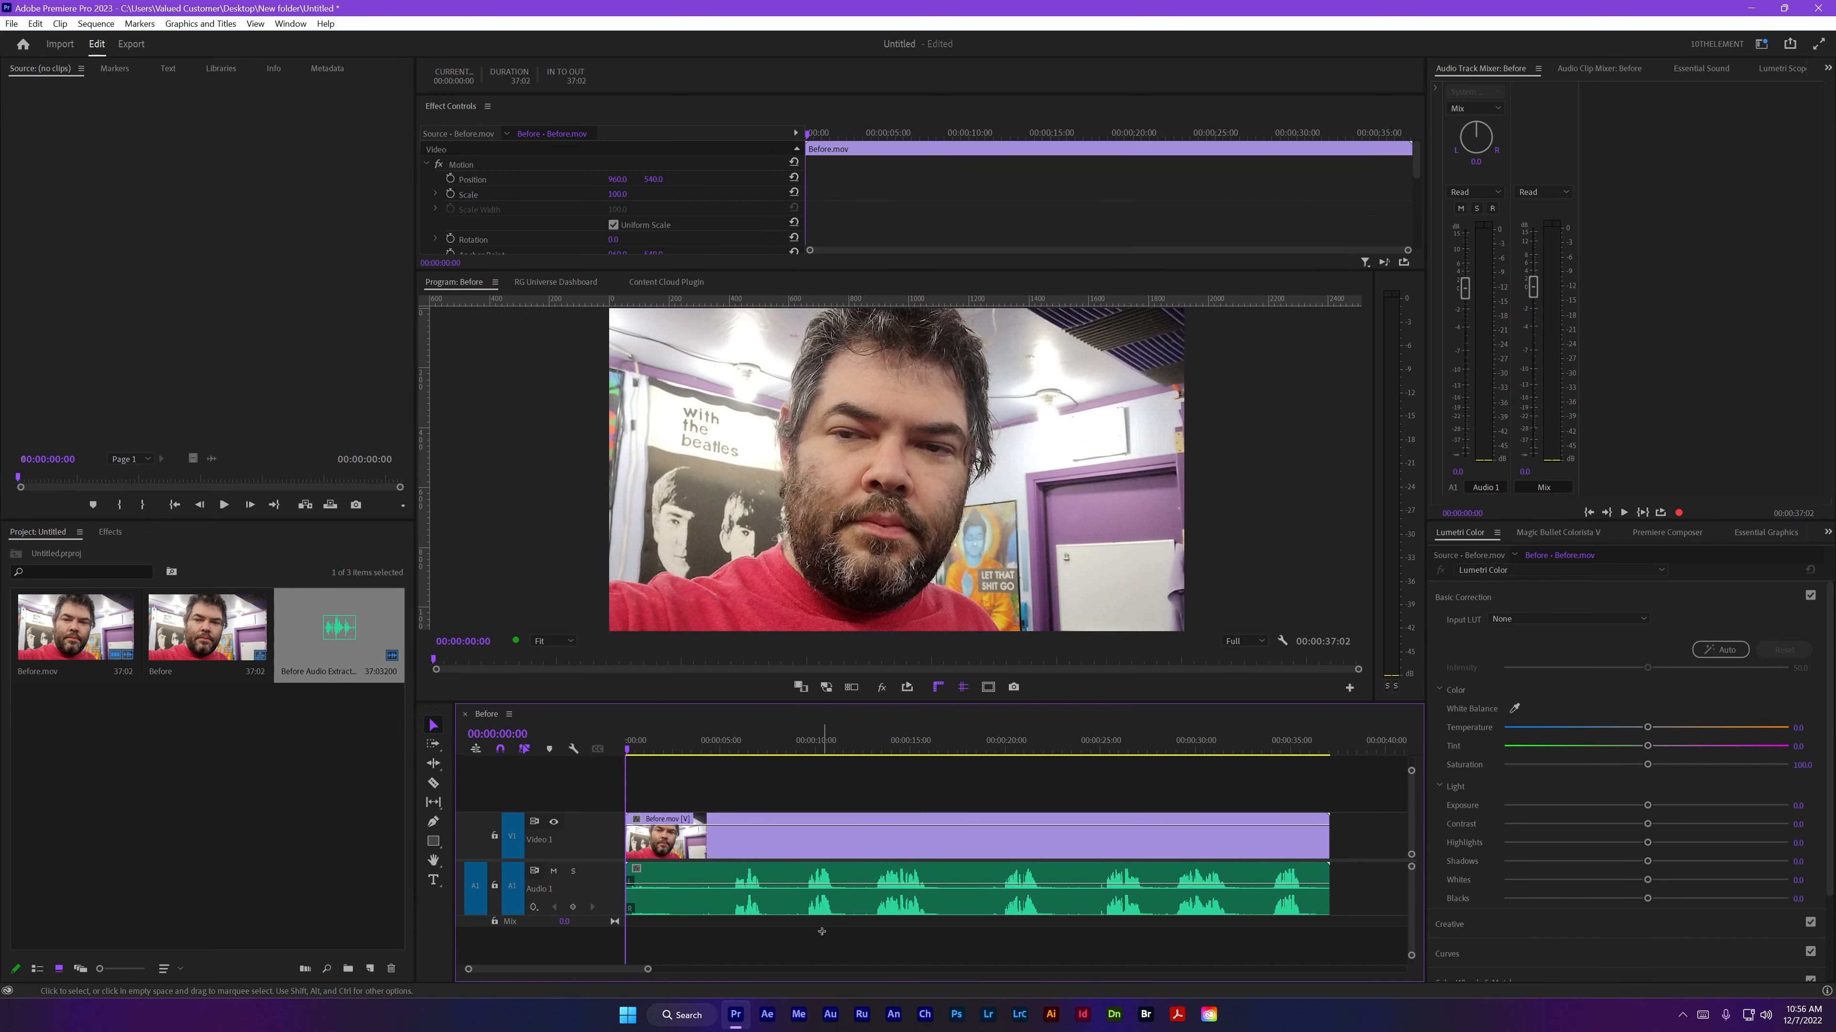
left_click(799, 913)
left_click_drag(731, 793, 711, 919)
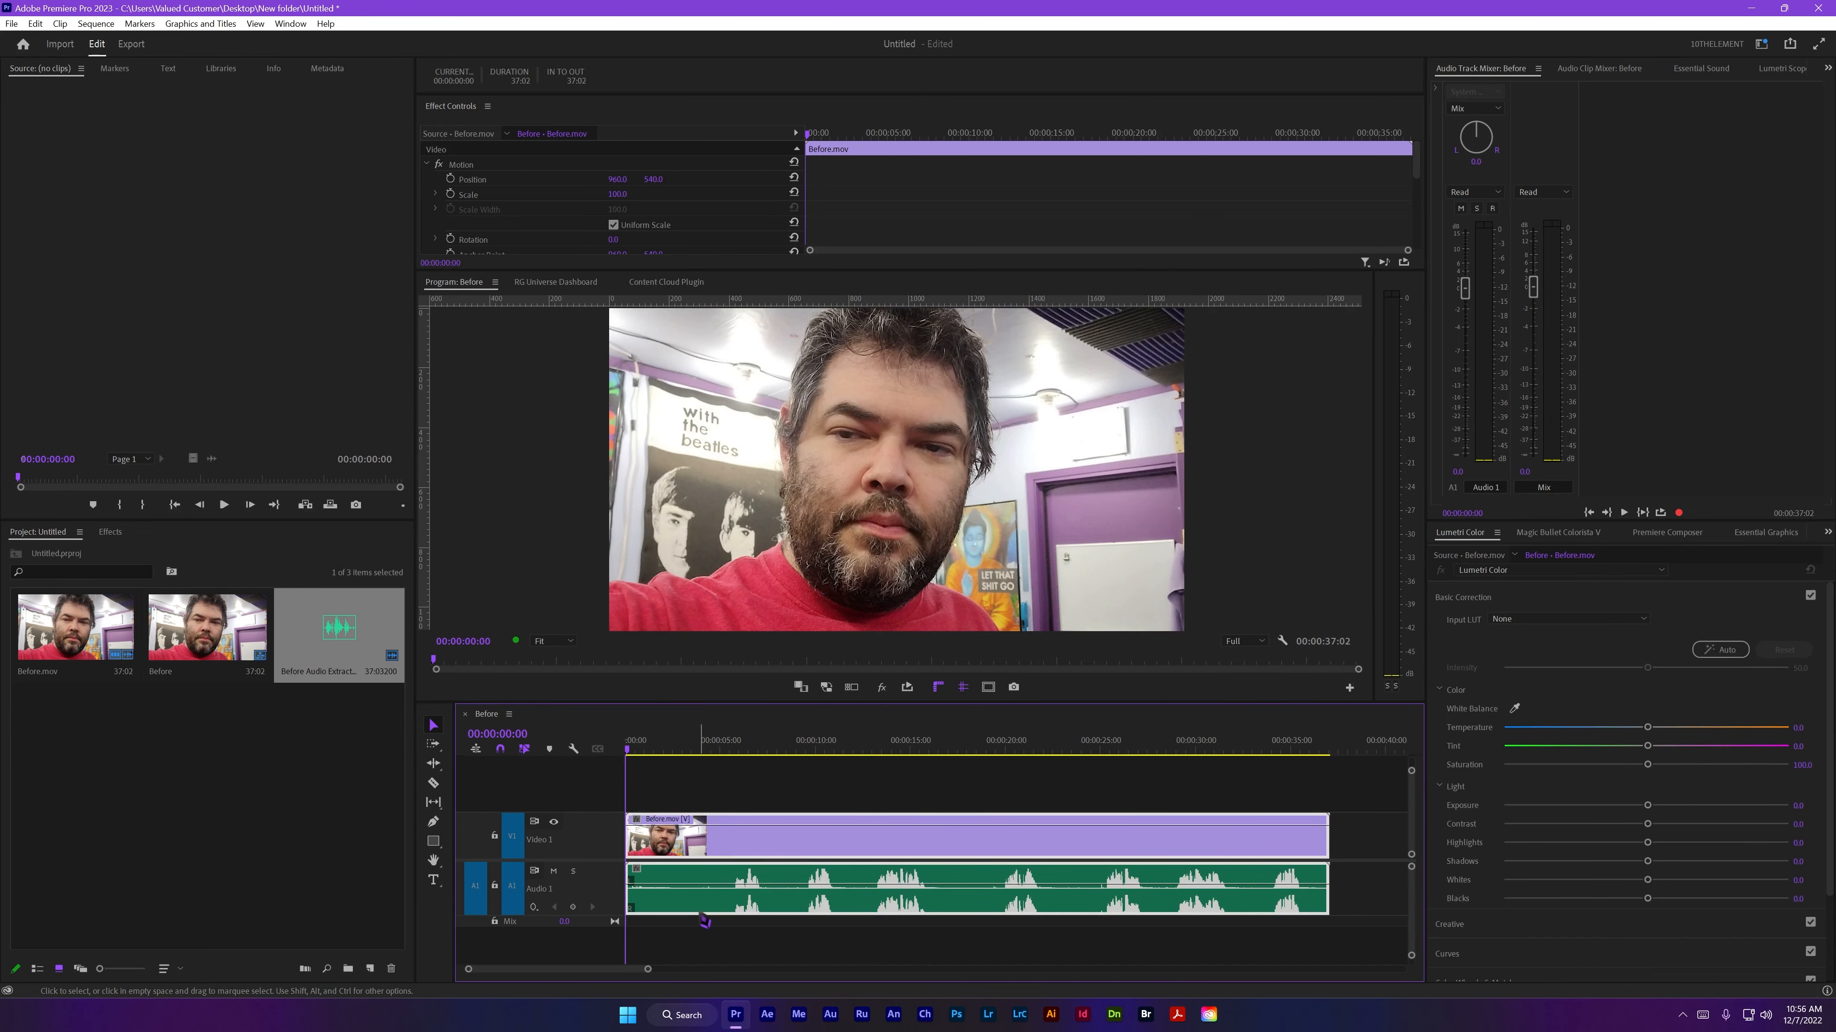
key("Delete")
mouse_move(73, 628)
left_mouse_down()
mouse_move(720, 872)
mouse_move(629, 872)
left_mouse_up()
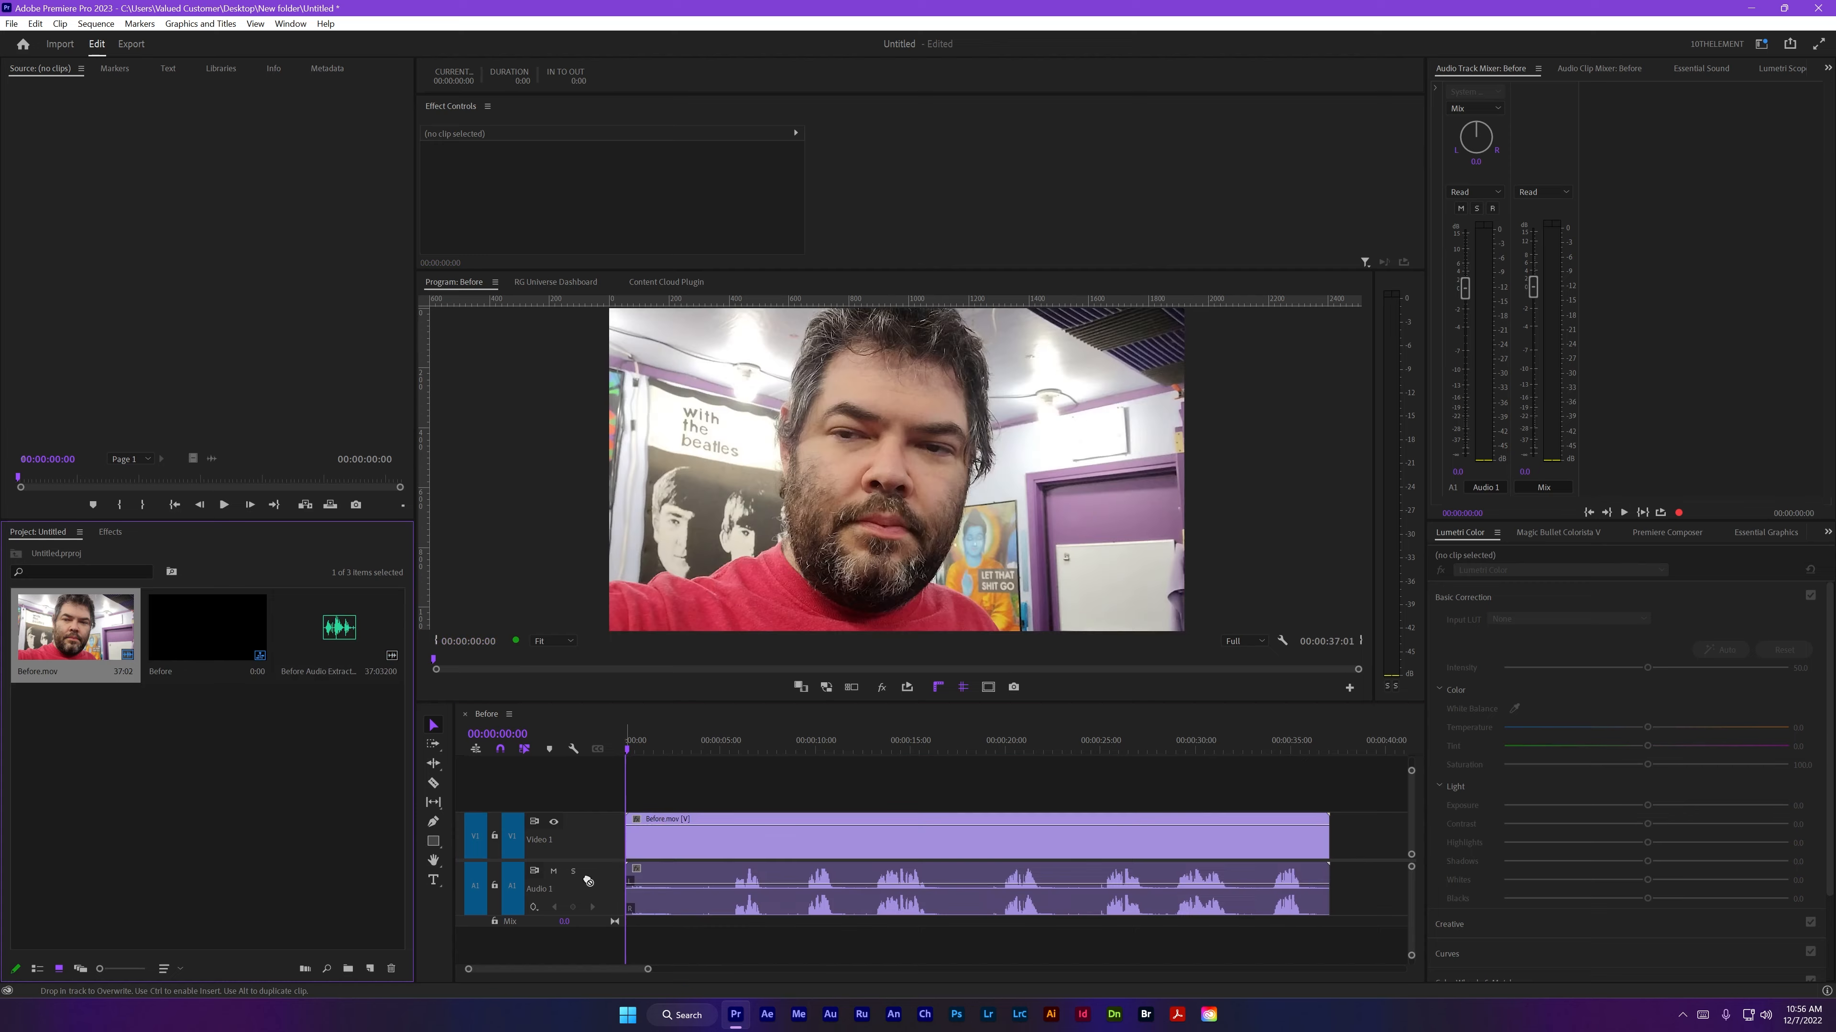
left_click(850, 845)
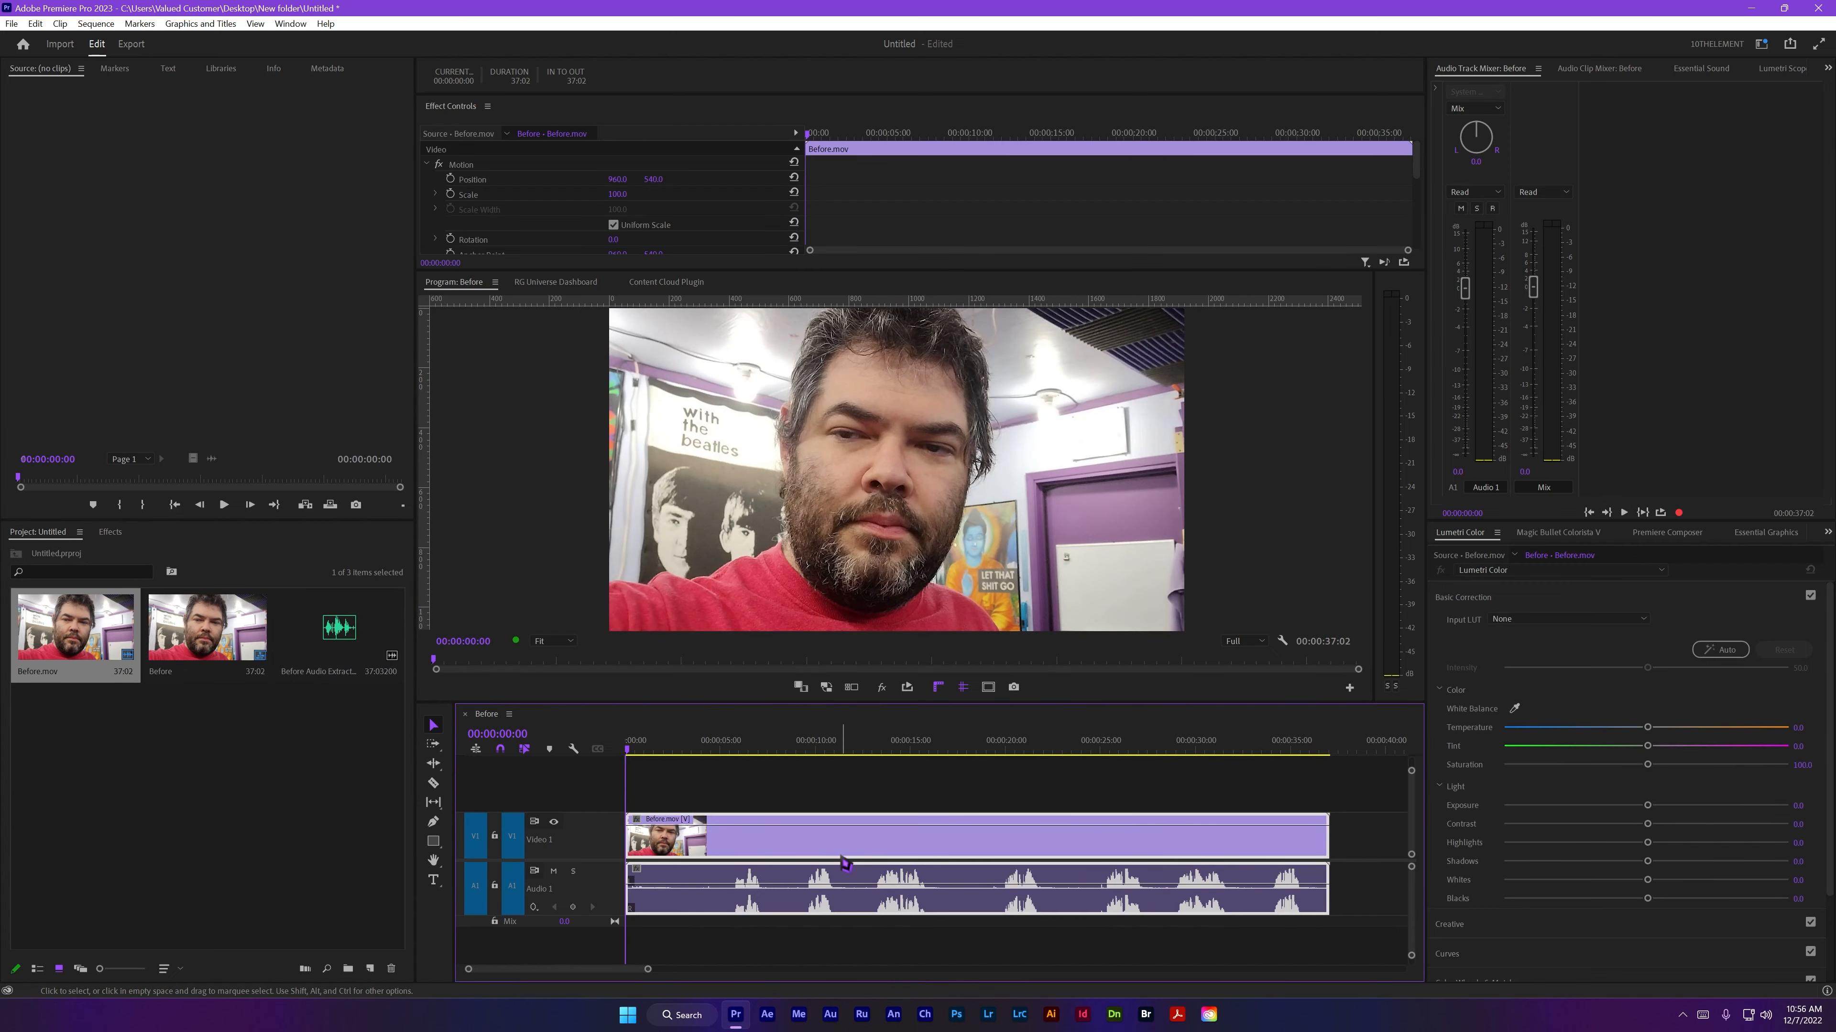
Step: Bring up the New folder window, minimize Premiere Pro and launch Adobe Media Encoder
scroll(966, 790, "down", 5)
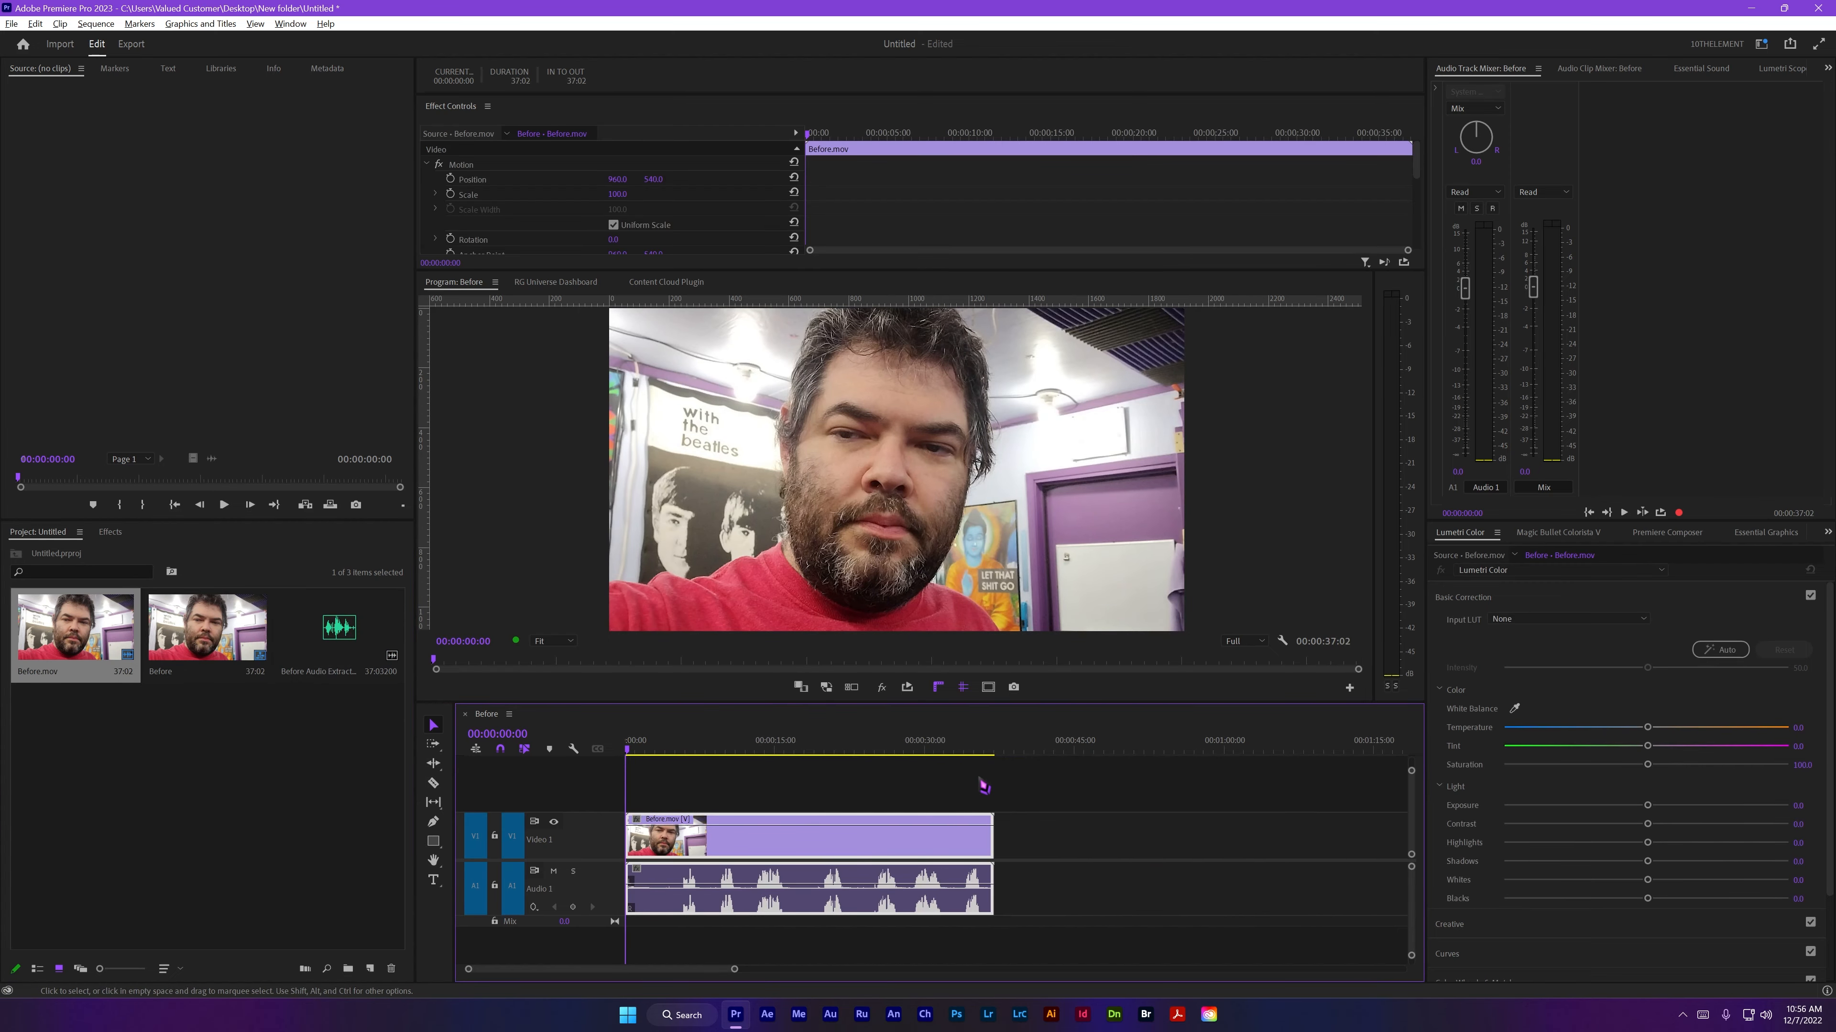
key("alt+Tab")
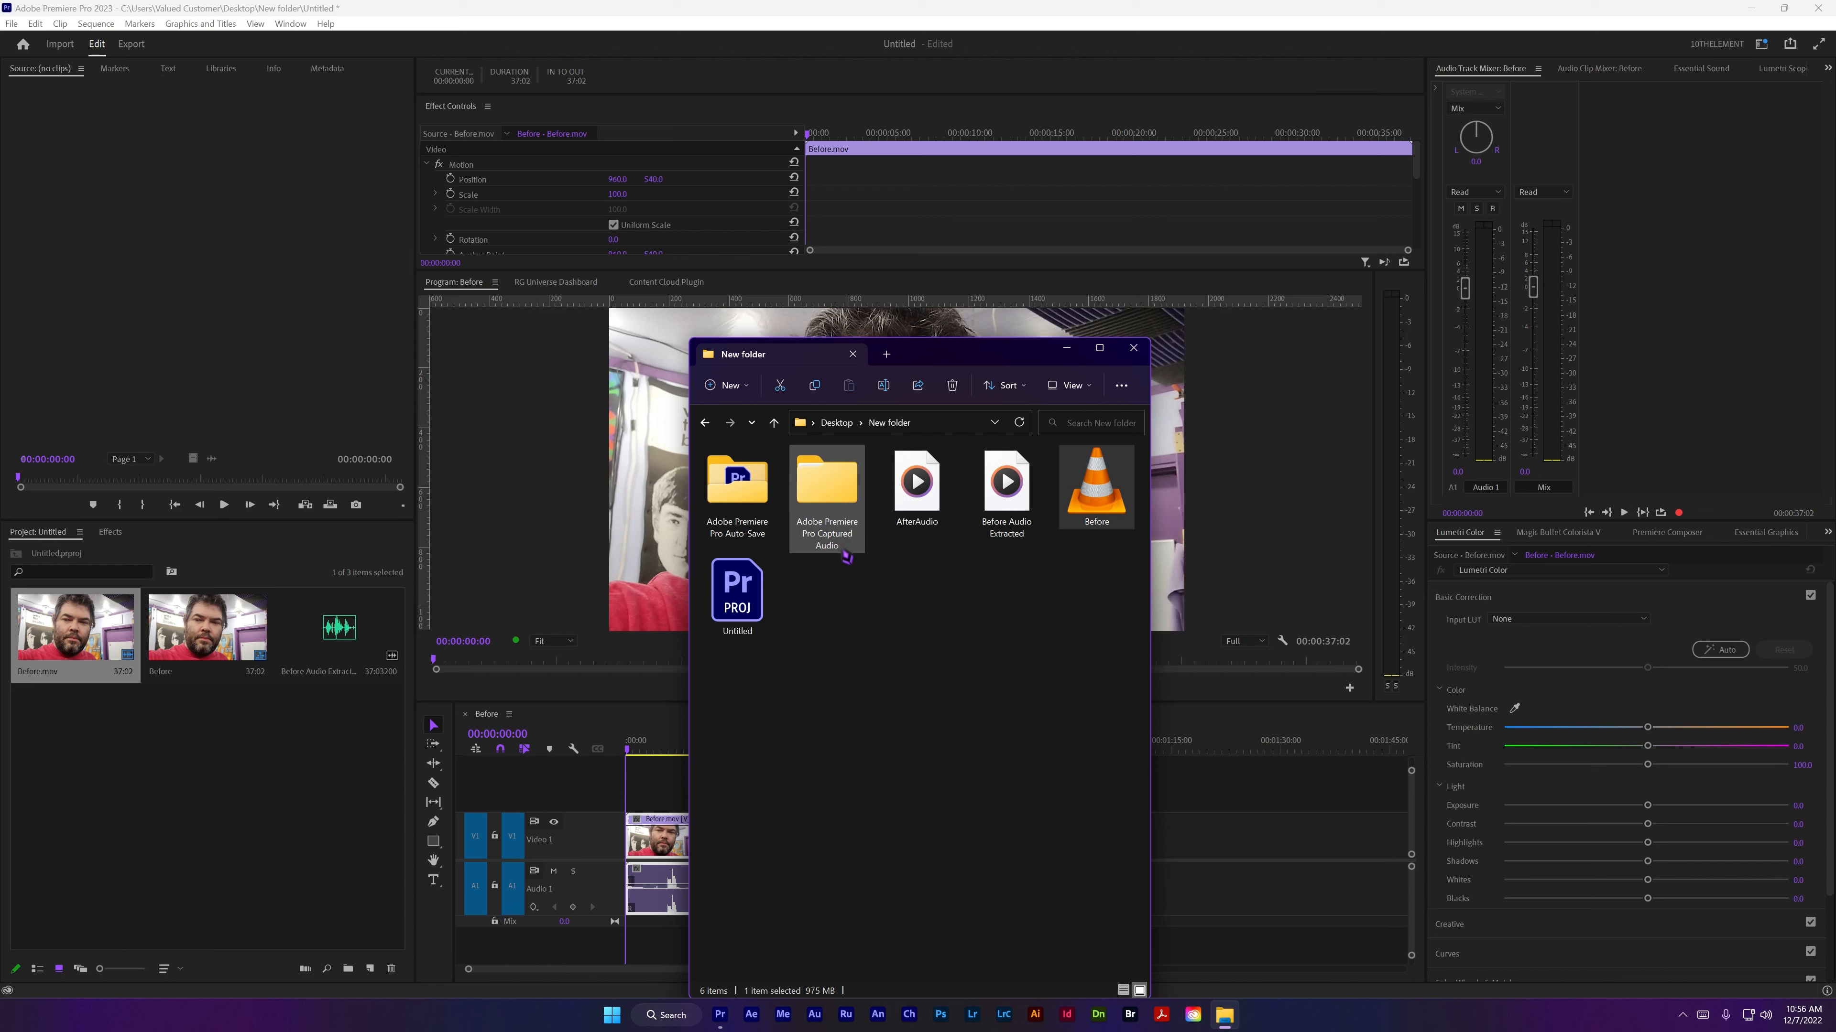
left_click_drag(956, 363, 1206, 293)
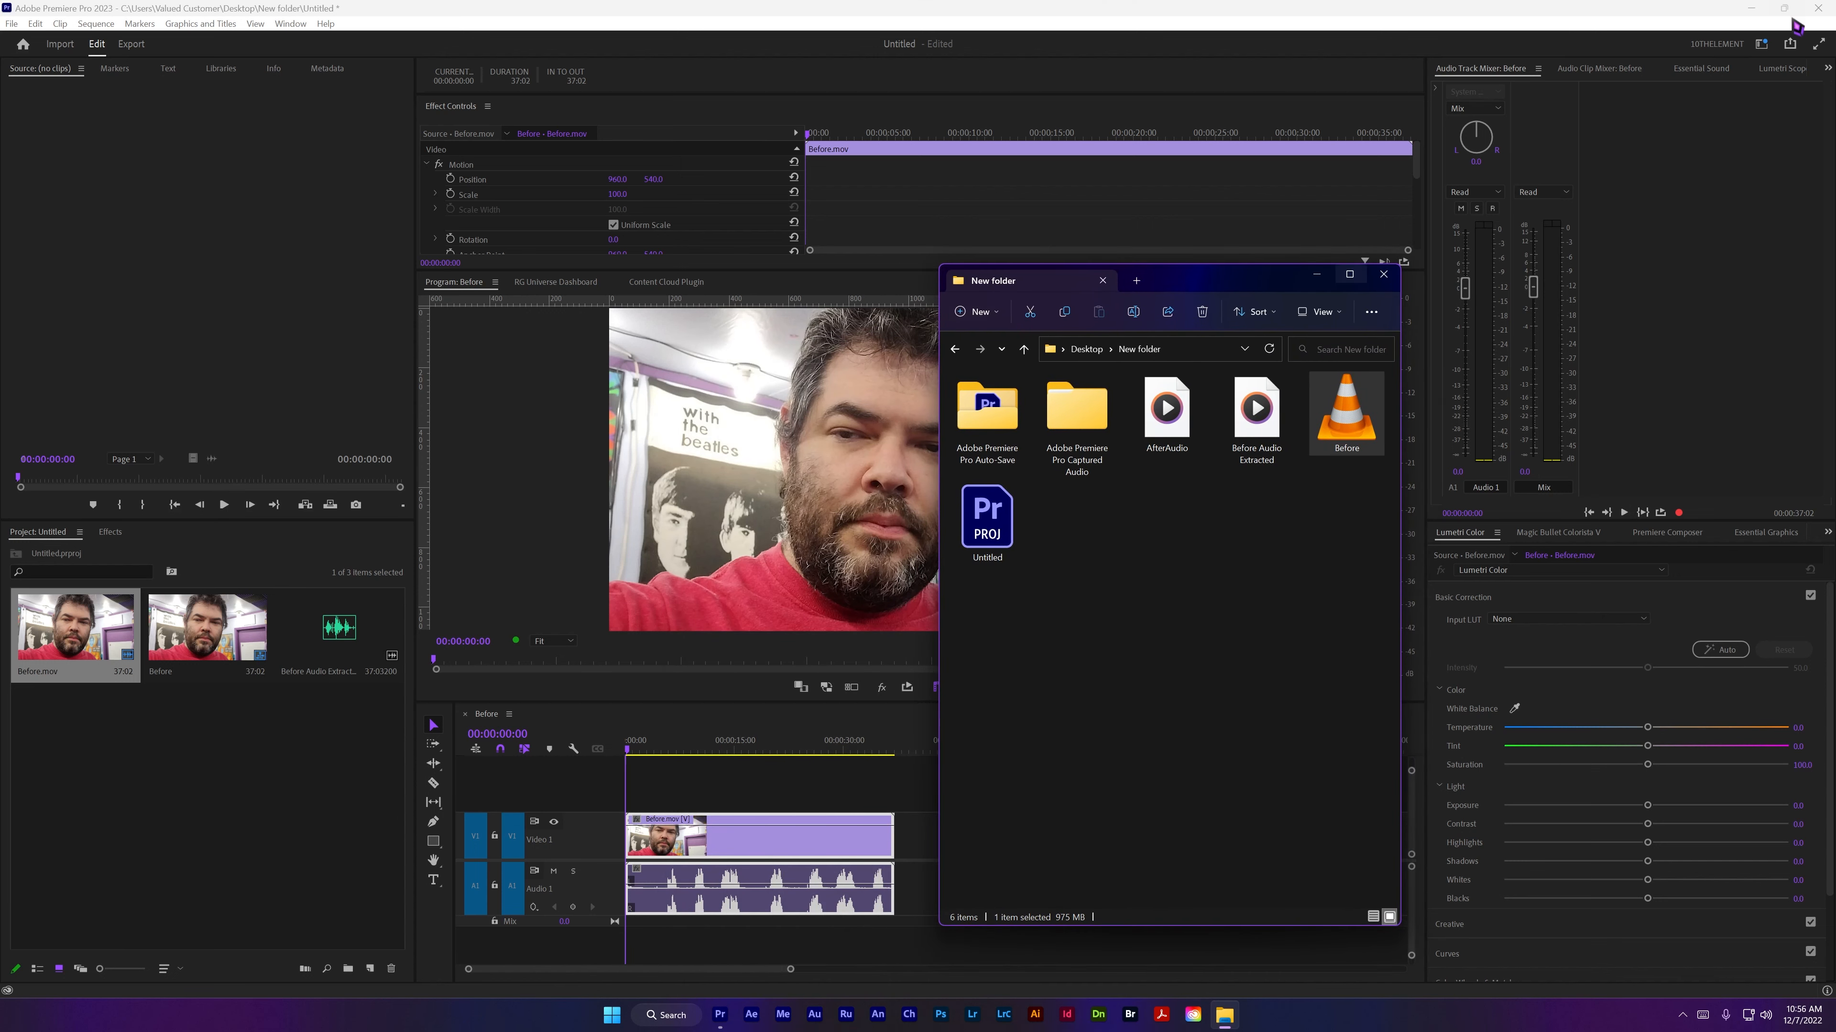
left_click(1751, 8)
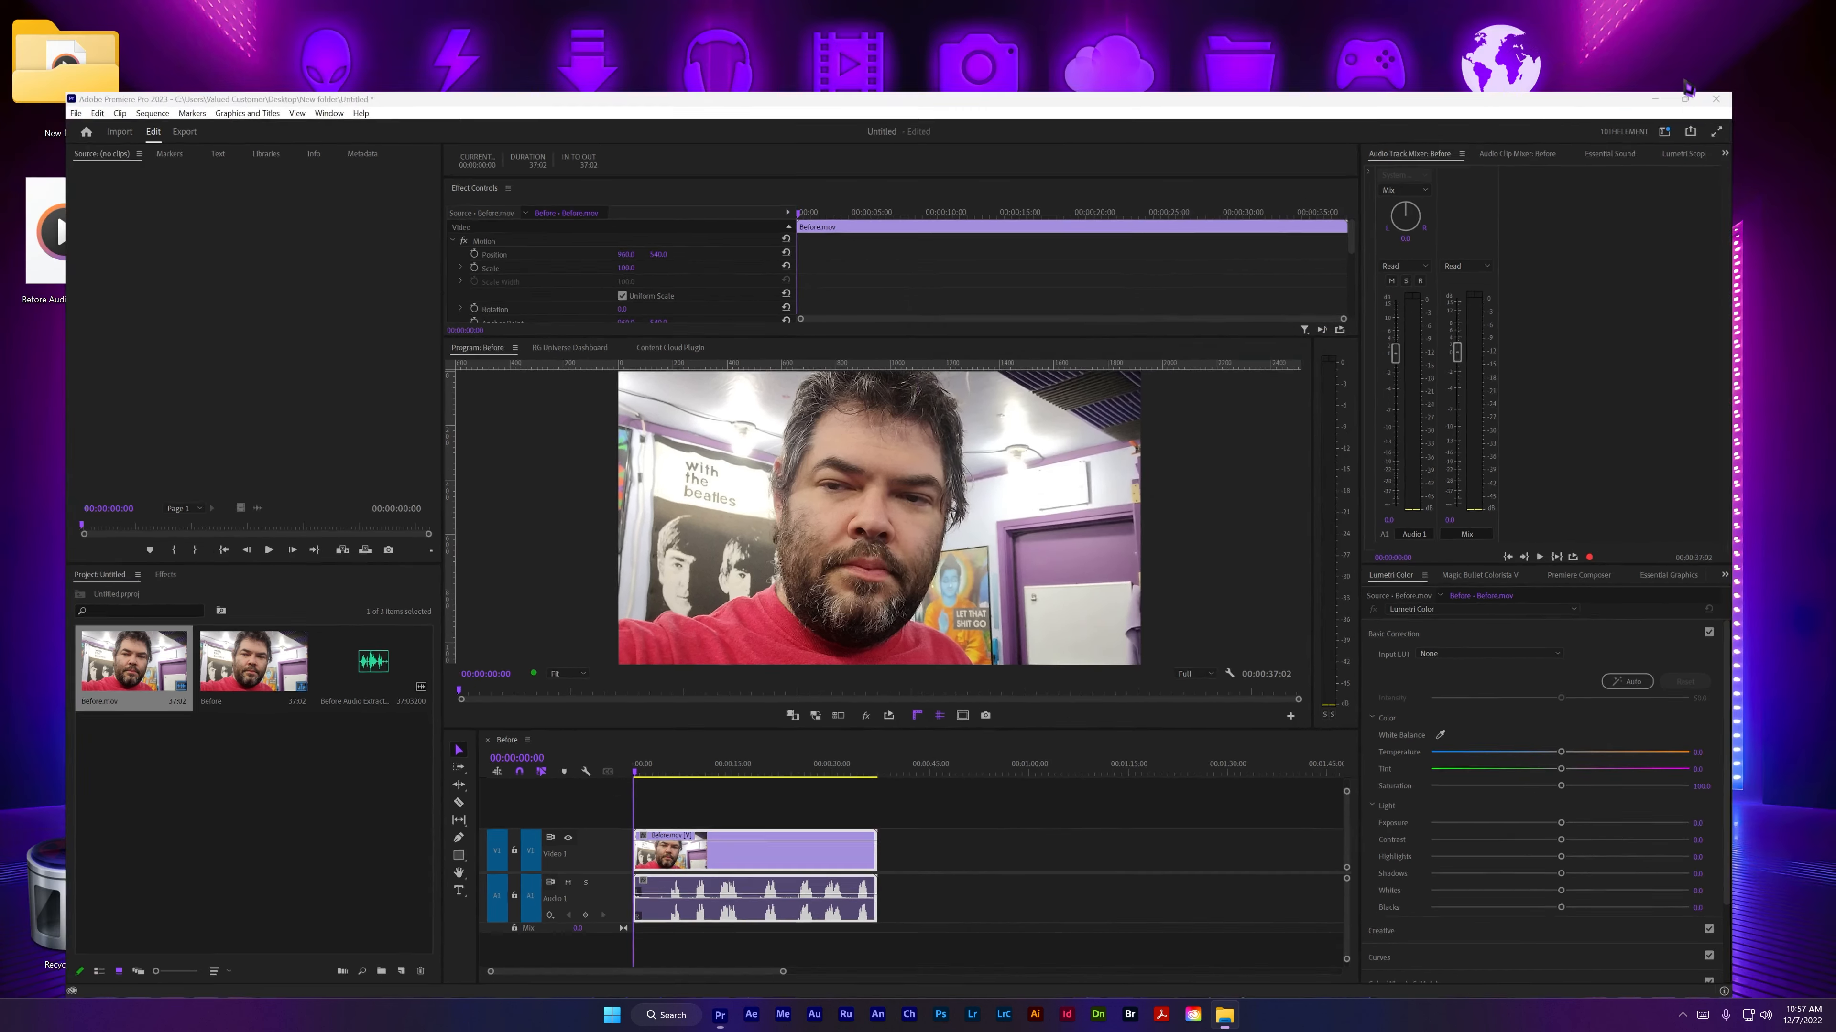
left_click(783, 1015)
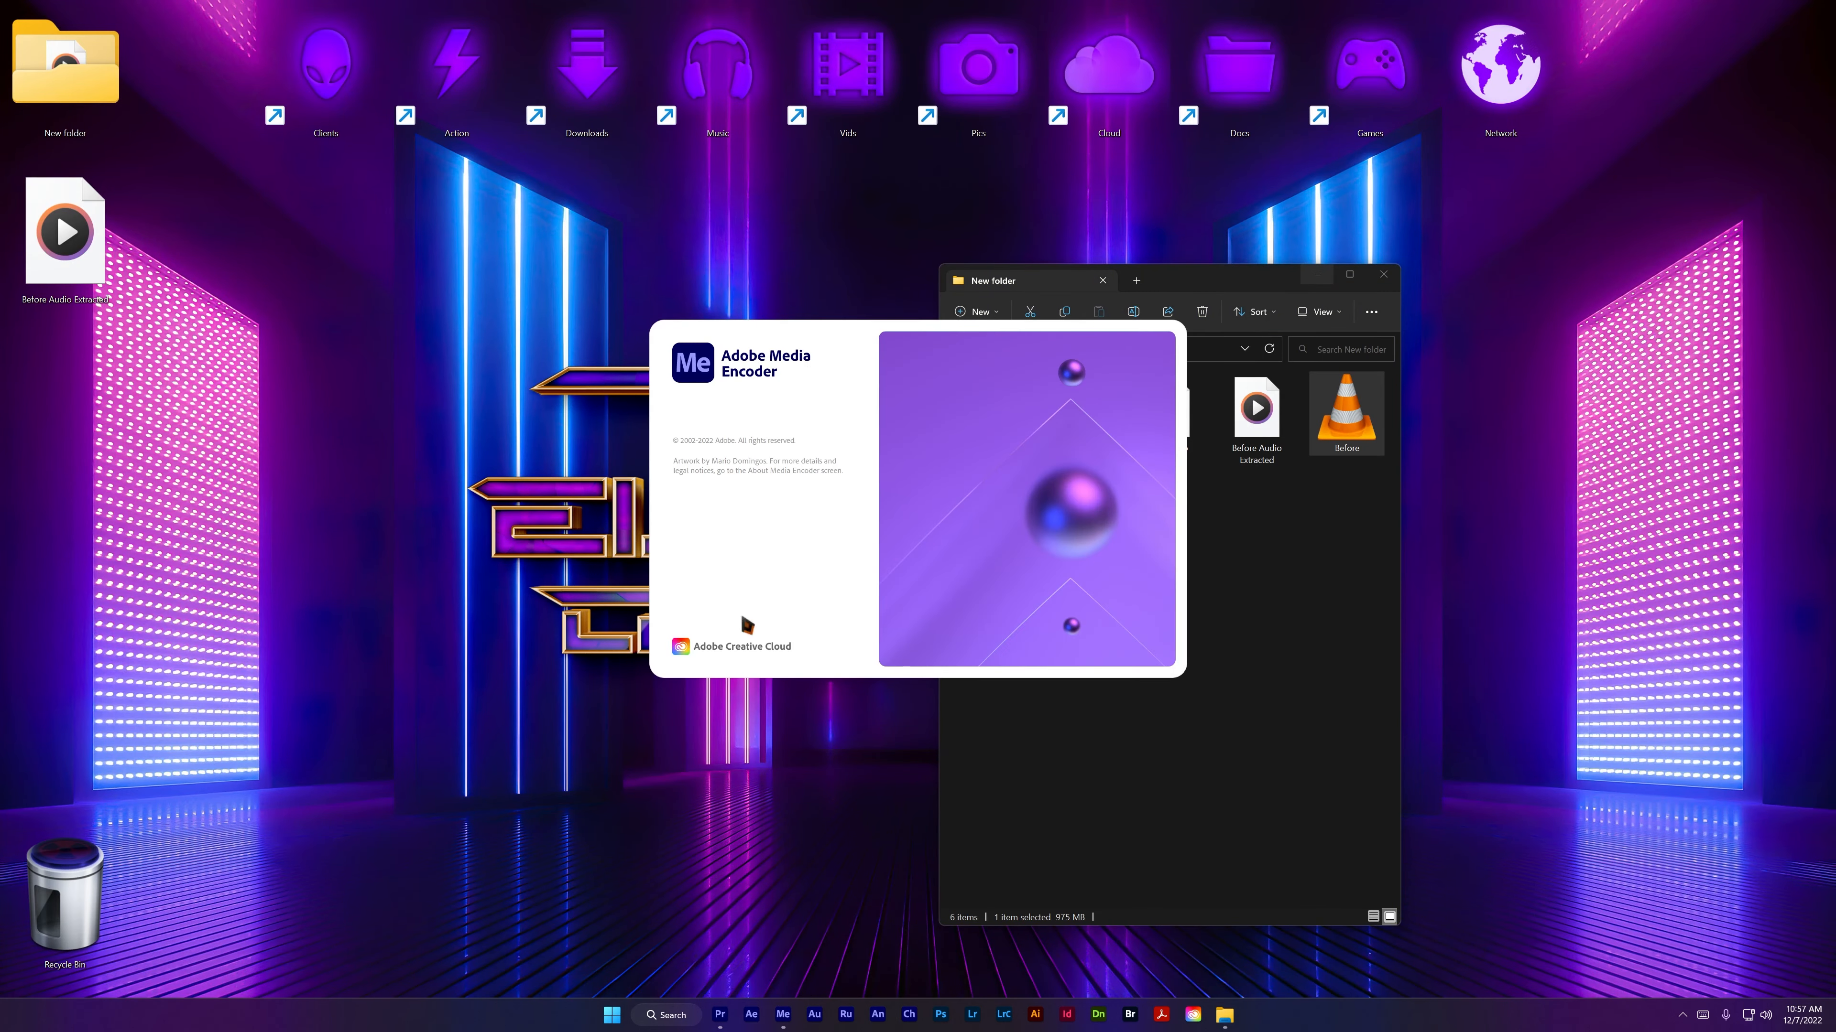
Step: Add the AfterAudio file from New folder to the Media Encoder queue and move the folder window clear of the queue
left_click(1225, 1015)
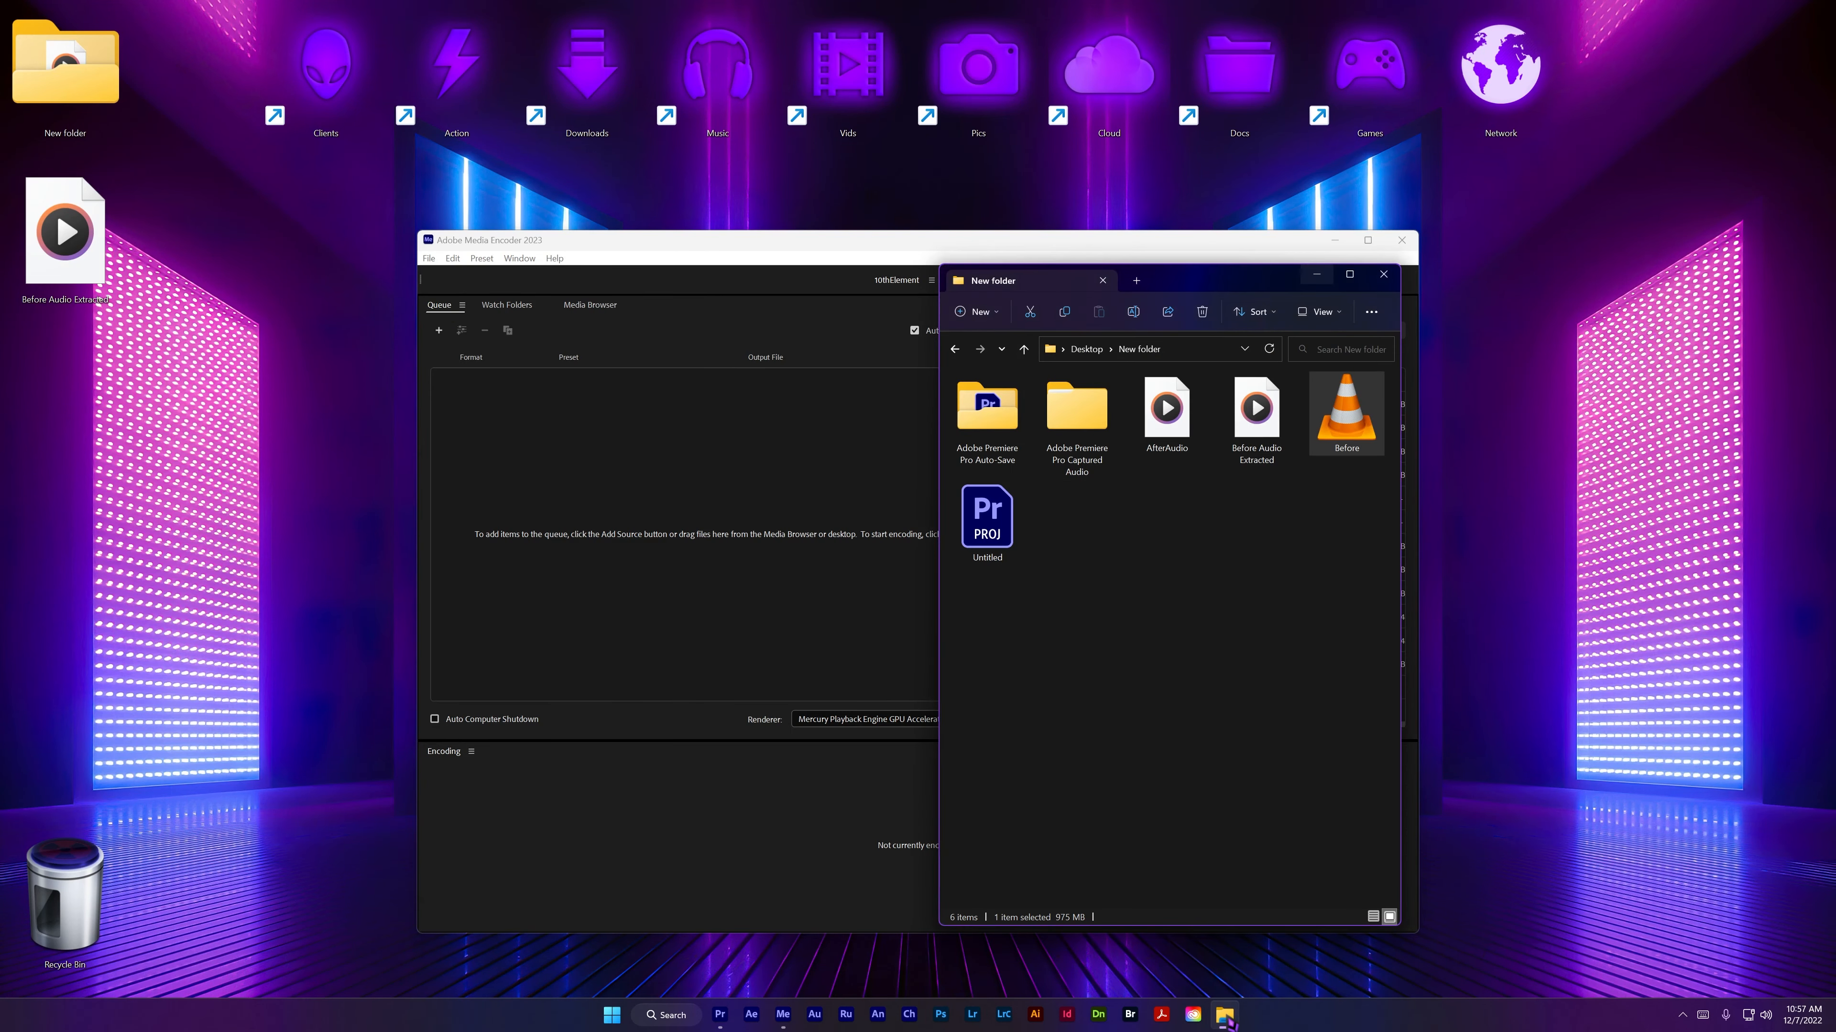
left_click(1255, 751)
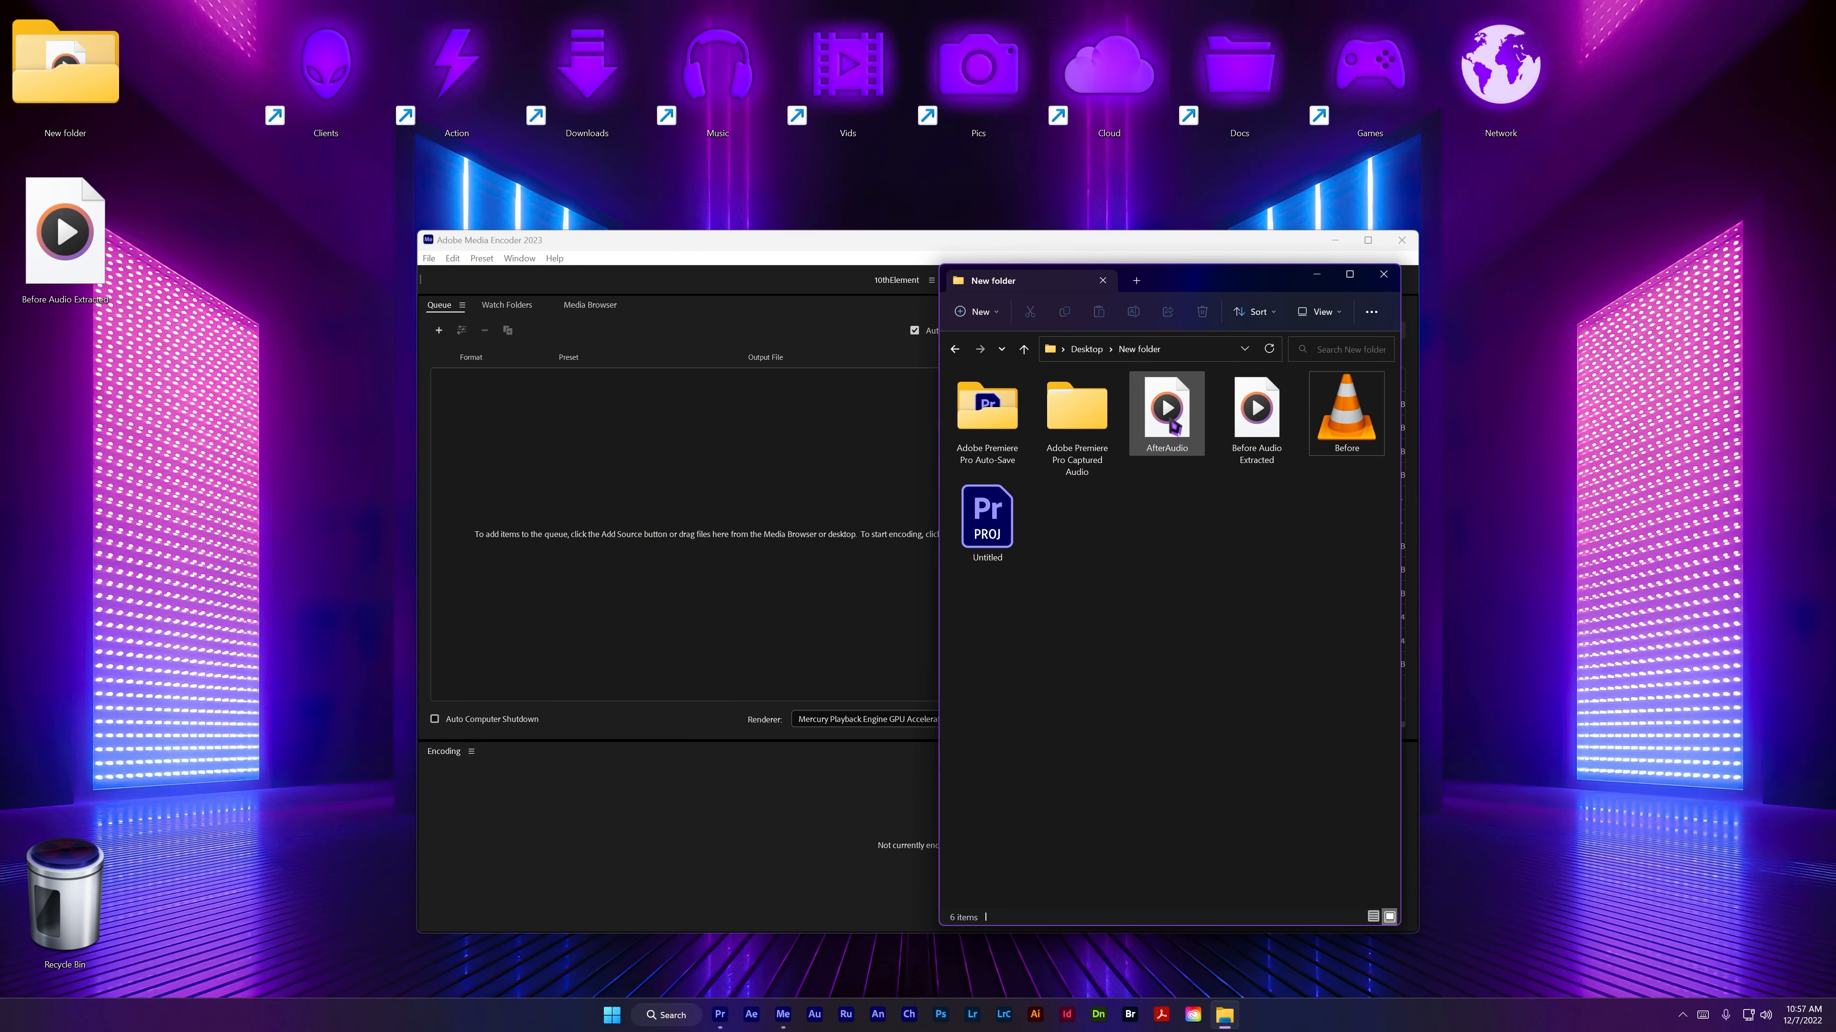
left_click_drag(1173, 426, 587, 539)
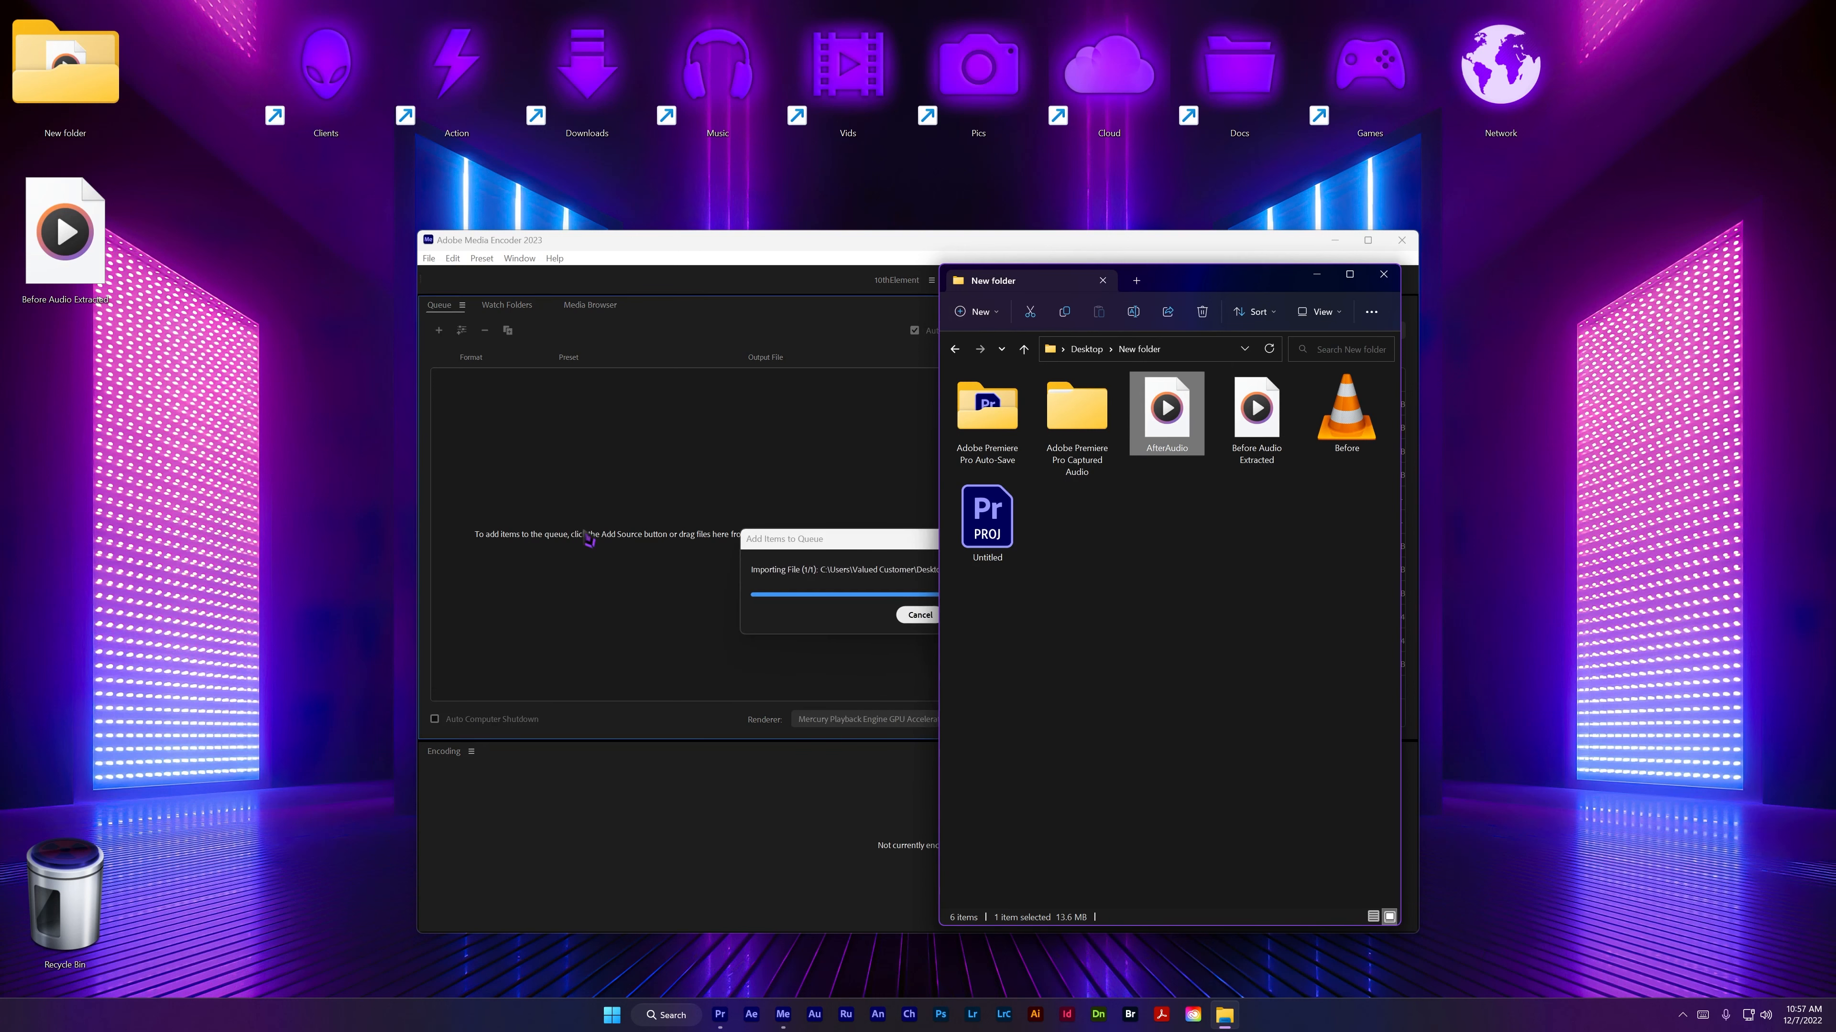
left_click_drag(1189, 285, 1540, 300)
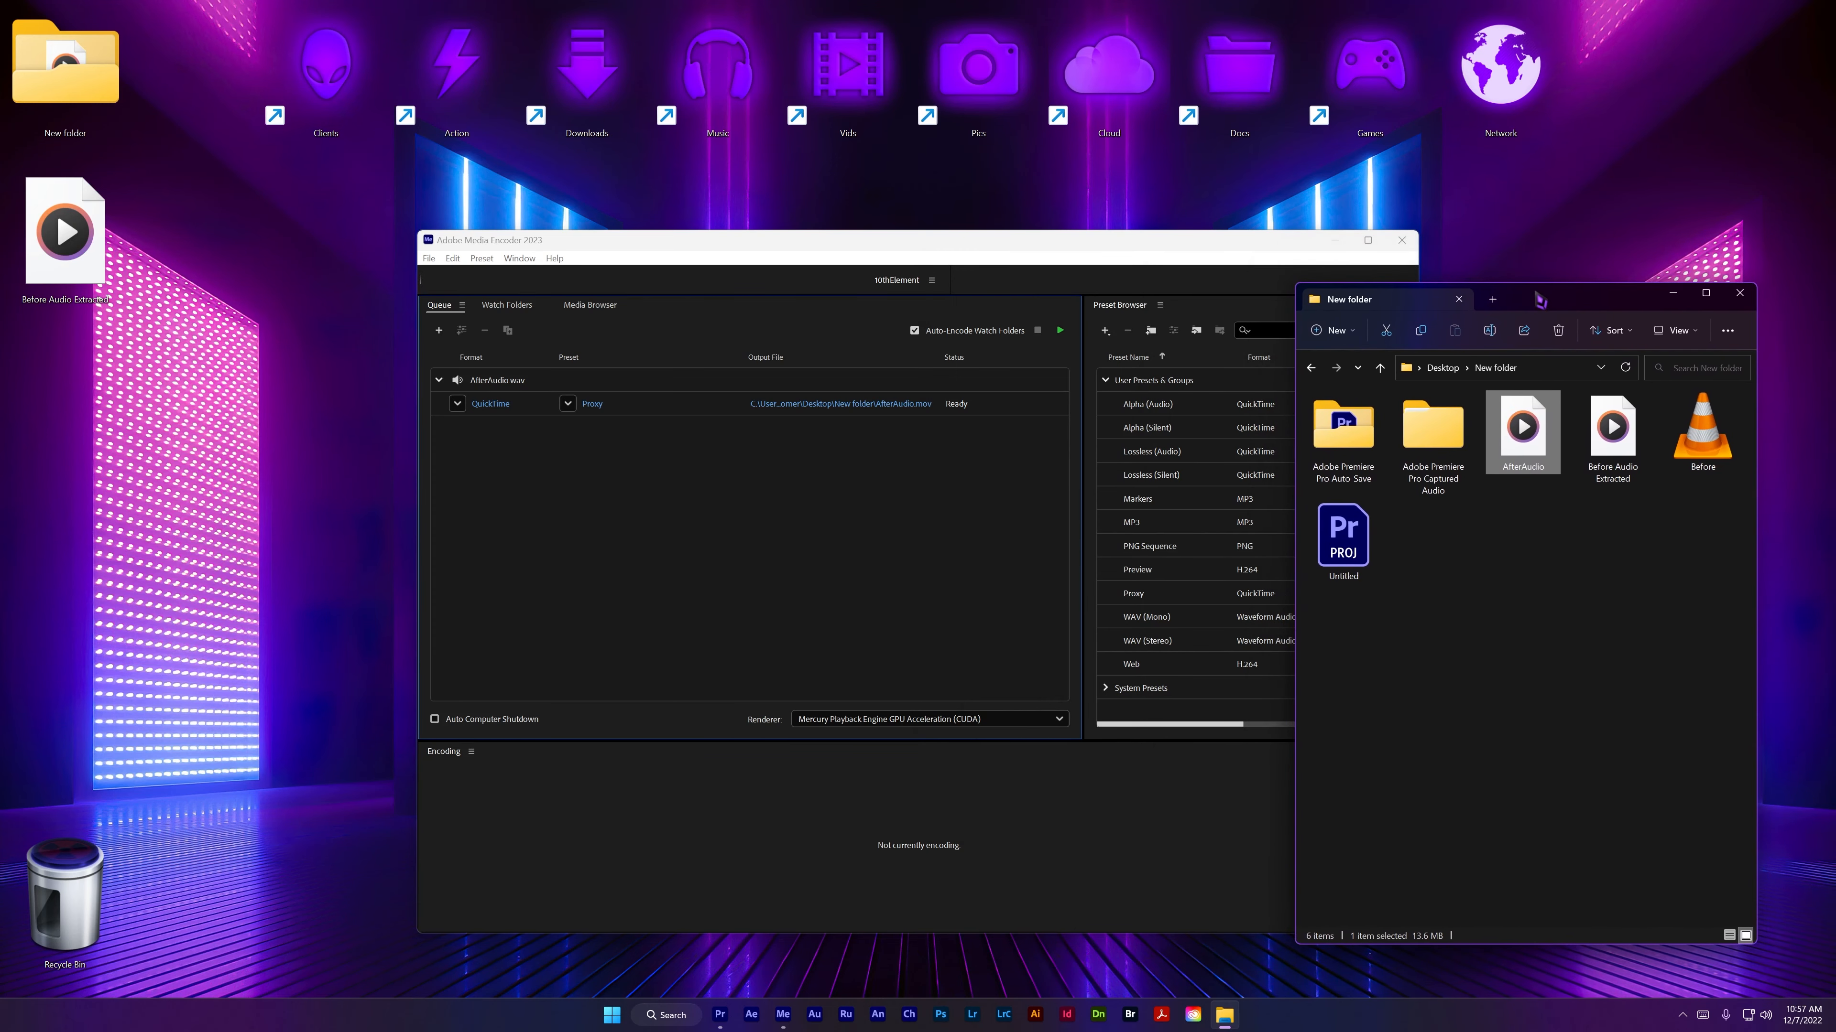
left_click(1577, 615)
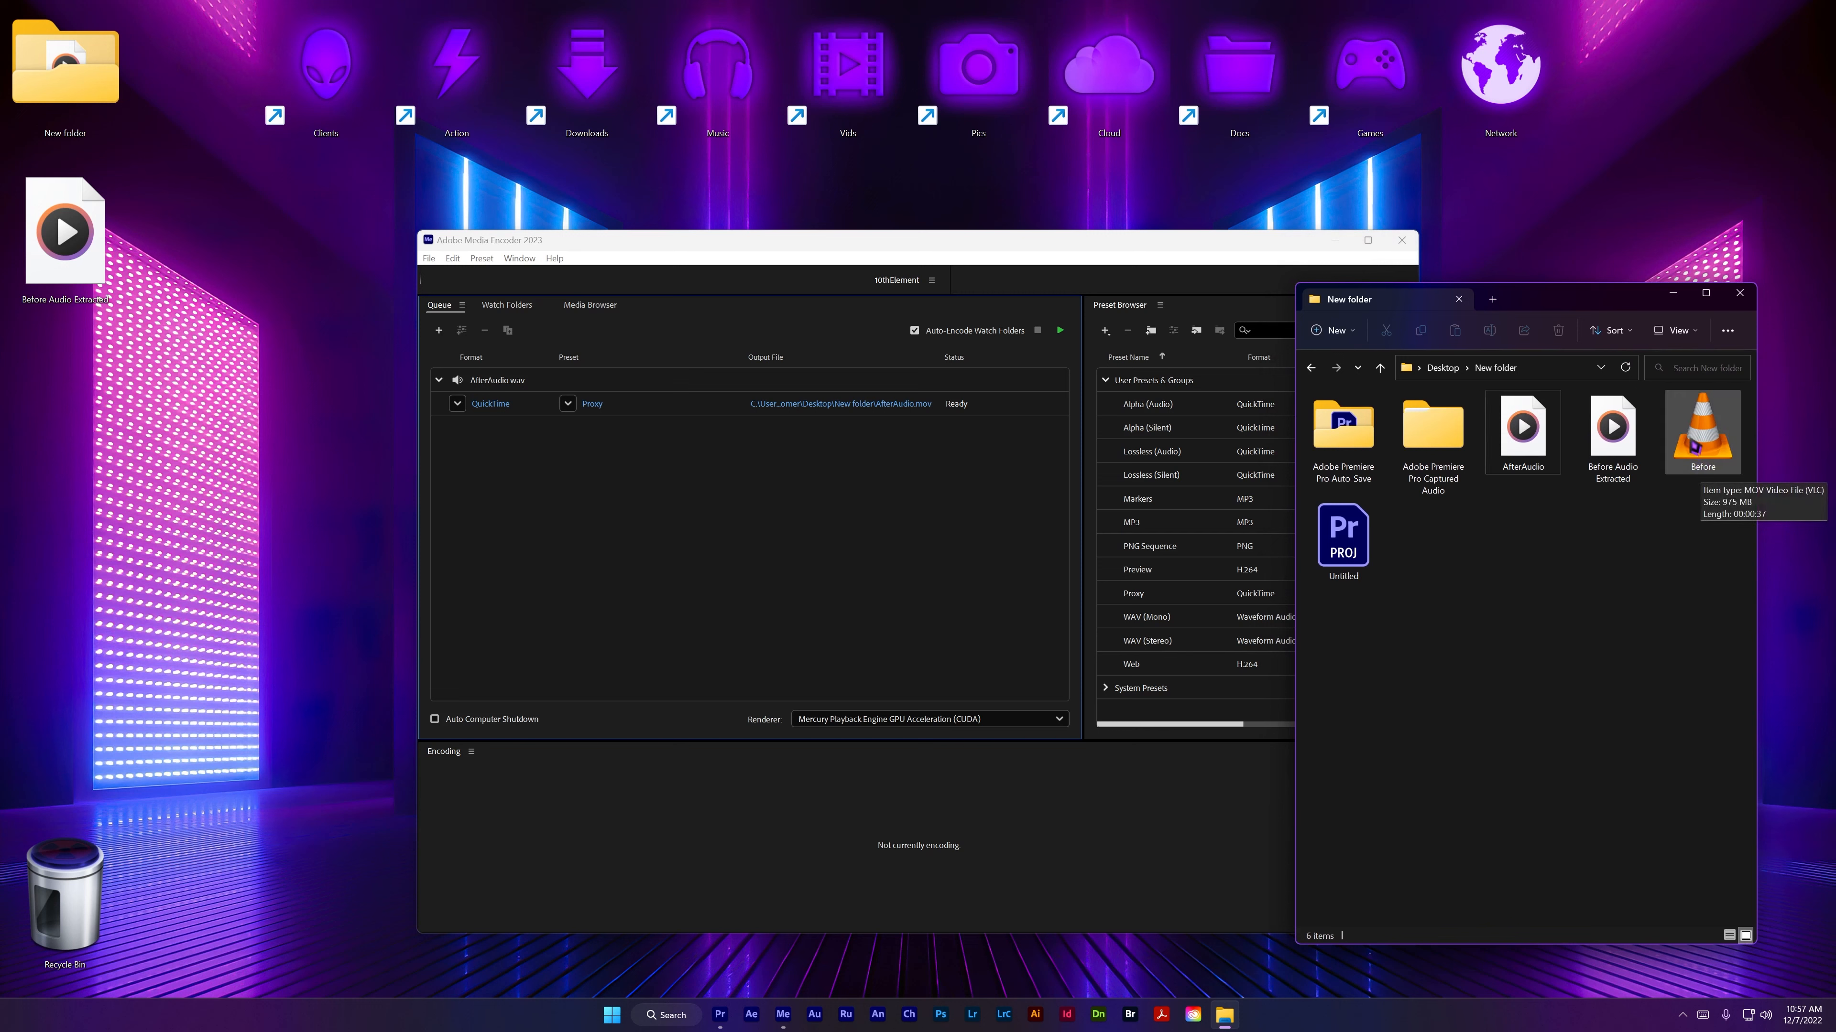
left_click(1707, 454)
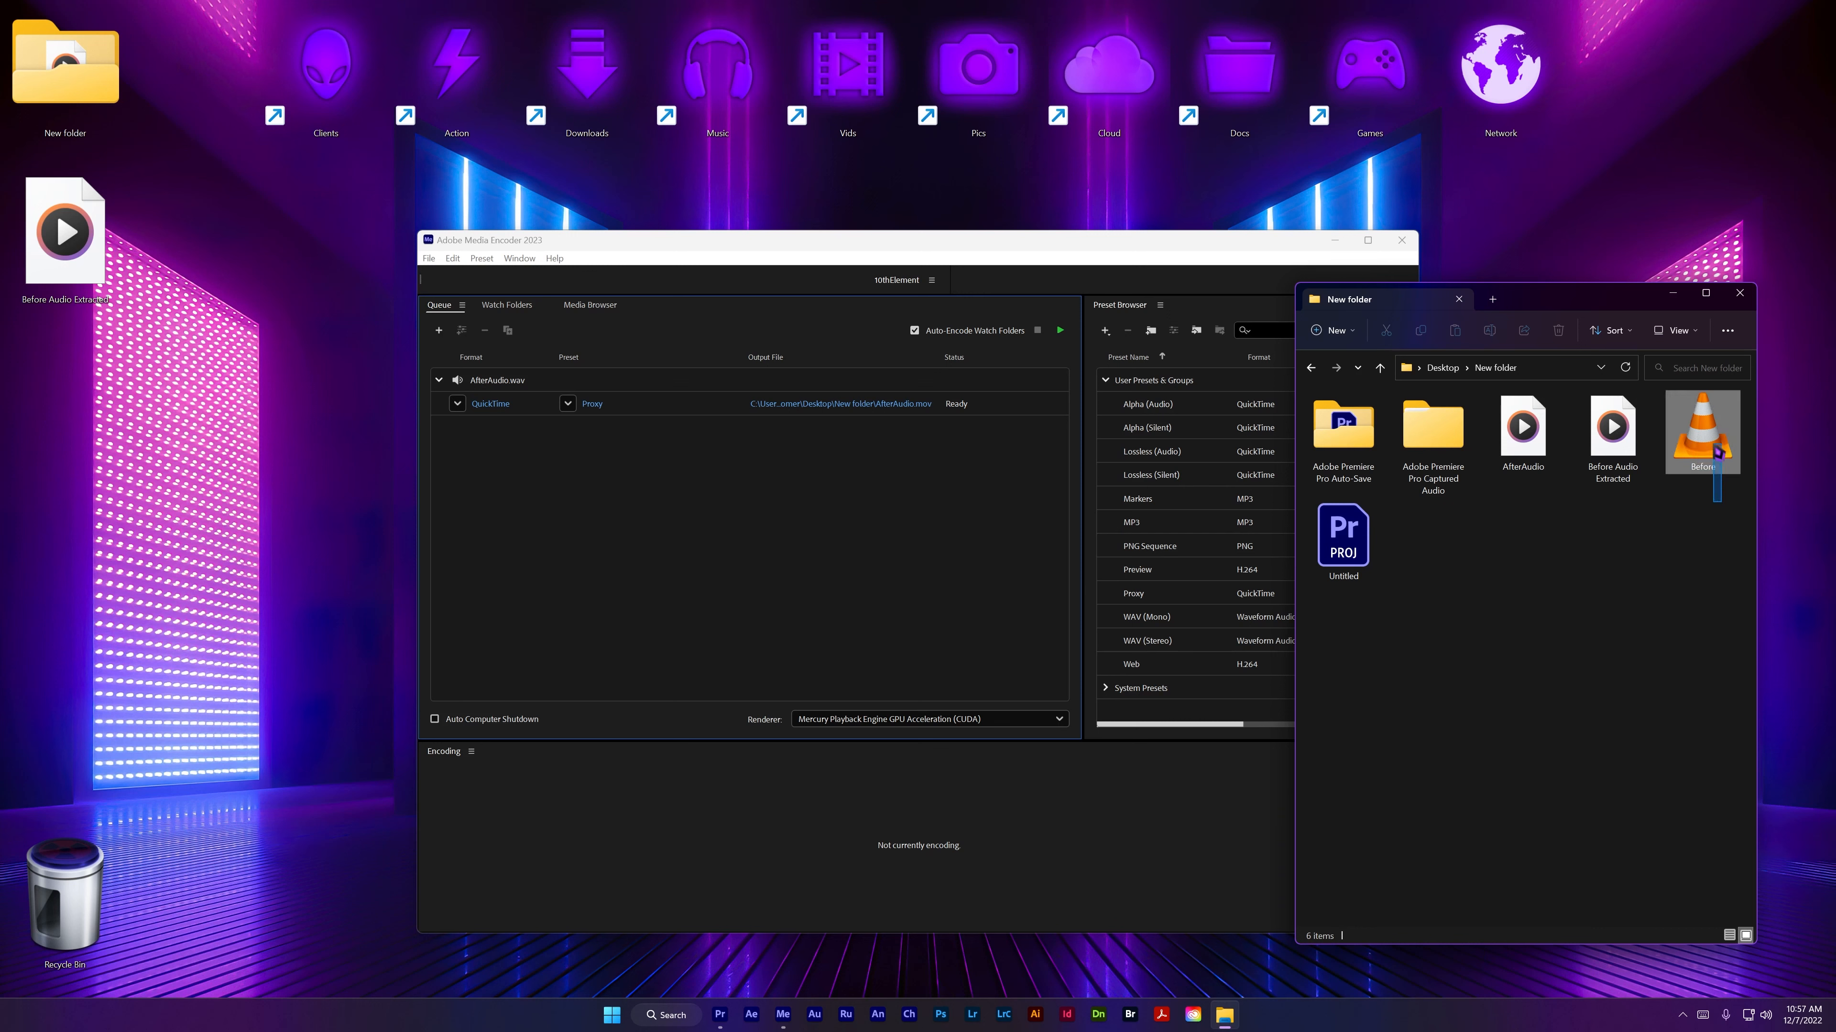
left_click(873, 546)
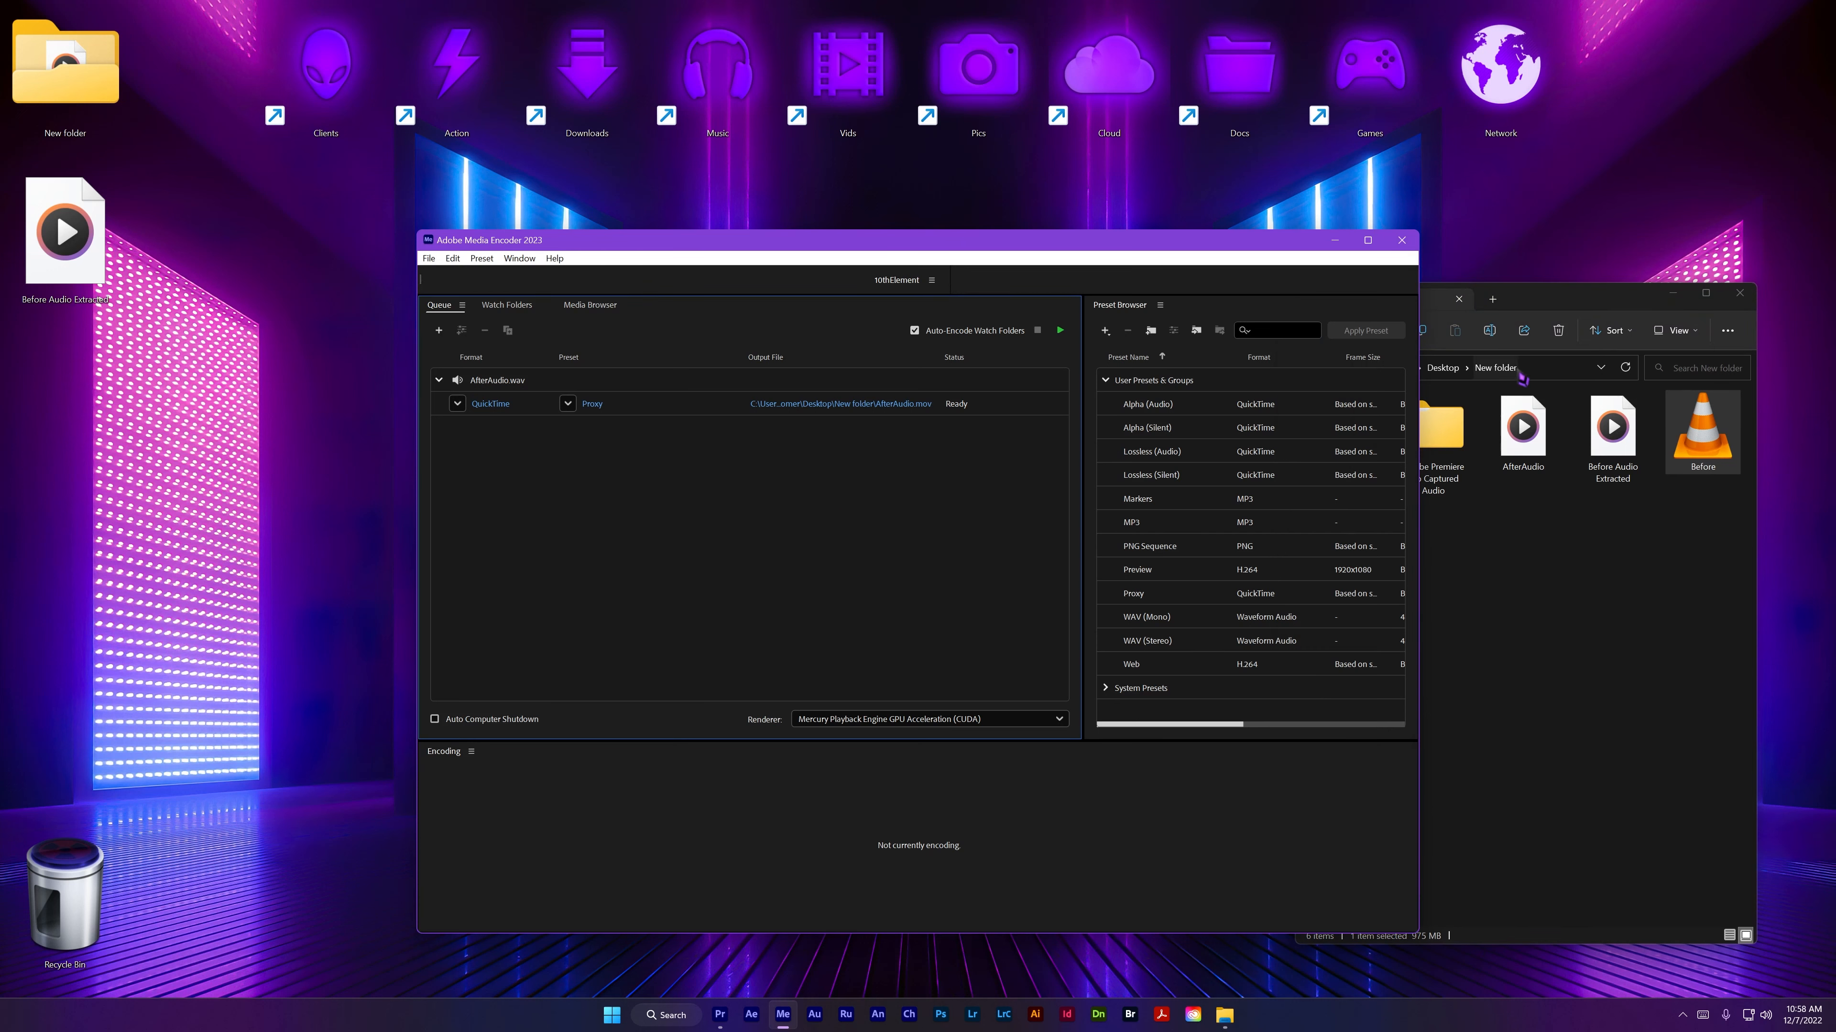
left_click(1547, 296)
left_click(1587, 603)
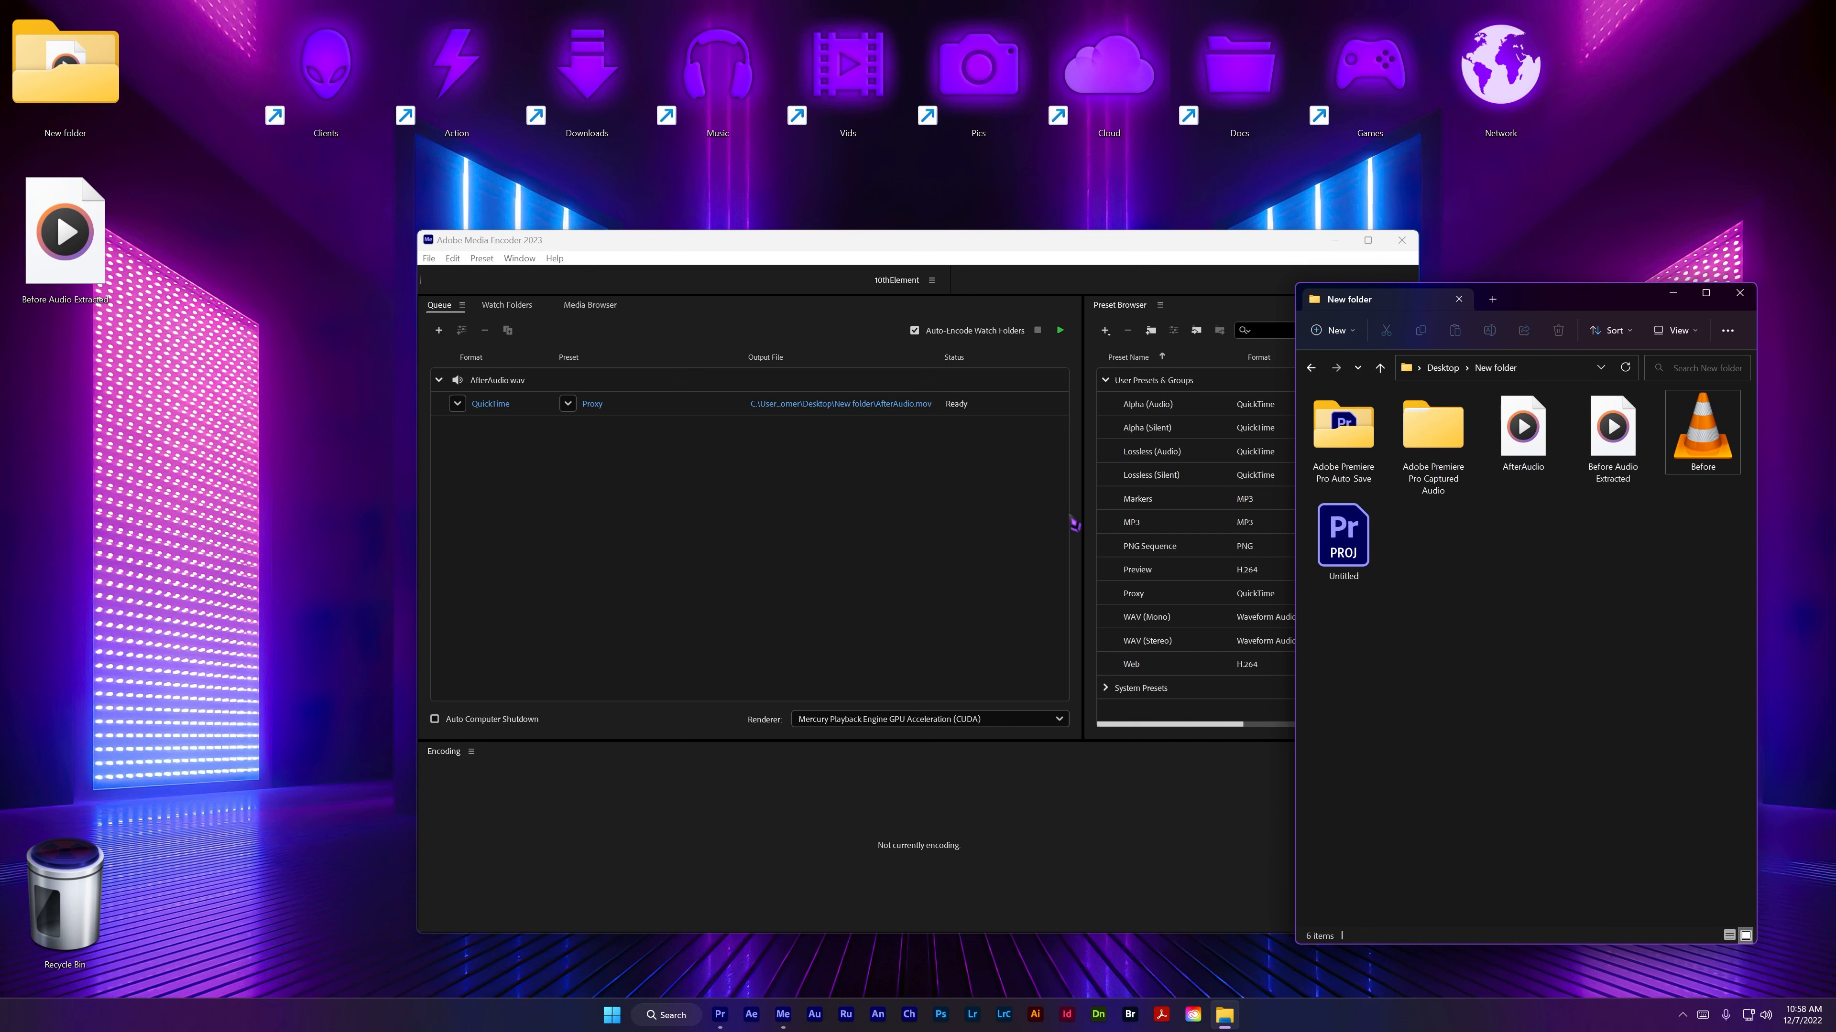
Step: Apply the Lossless (Audio) QuickTime preset to the queued AfterAudio.wav
left_click(1163, 477)
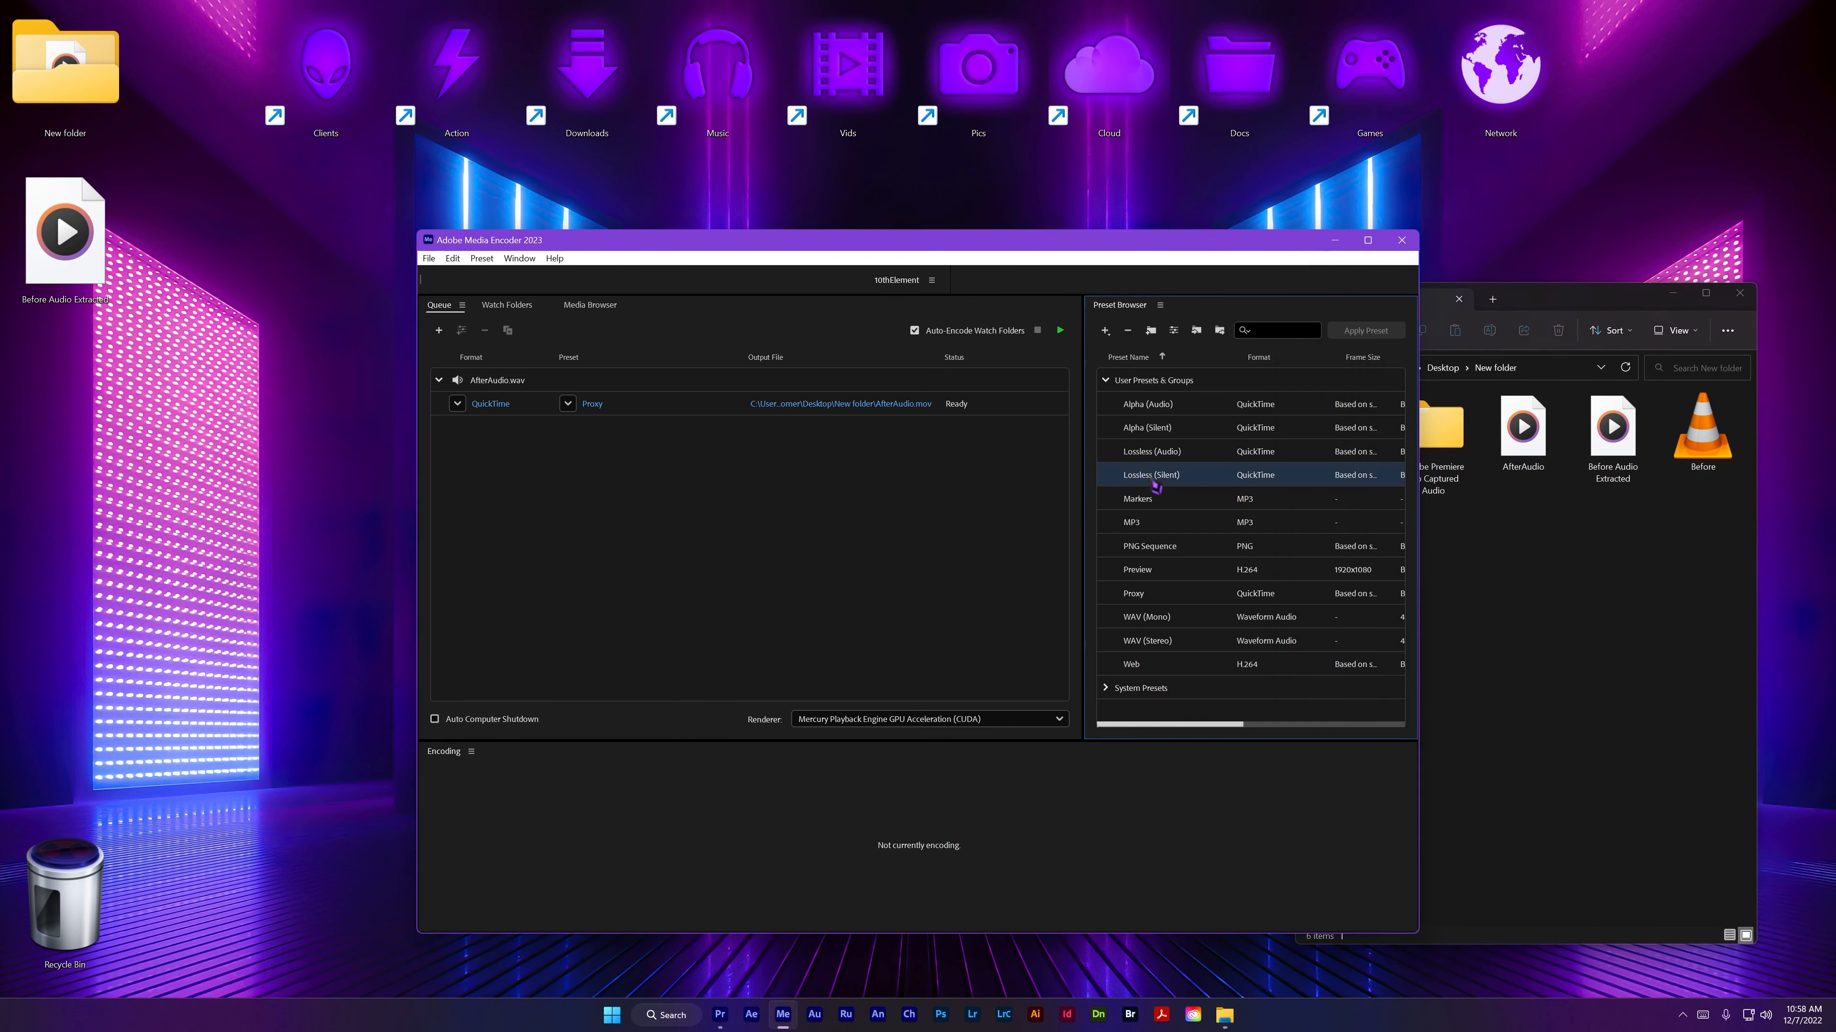
left_click(1171, 457)
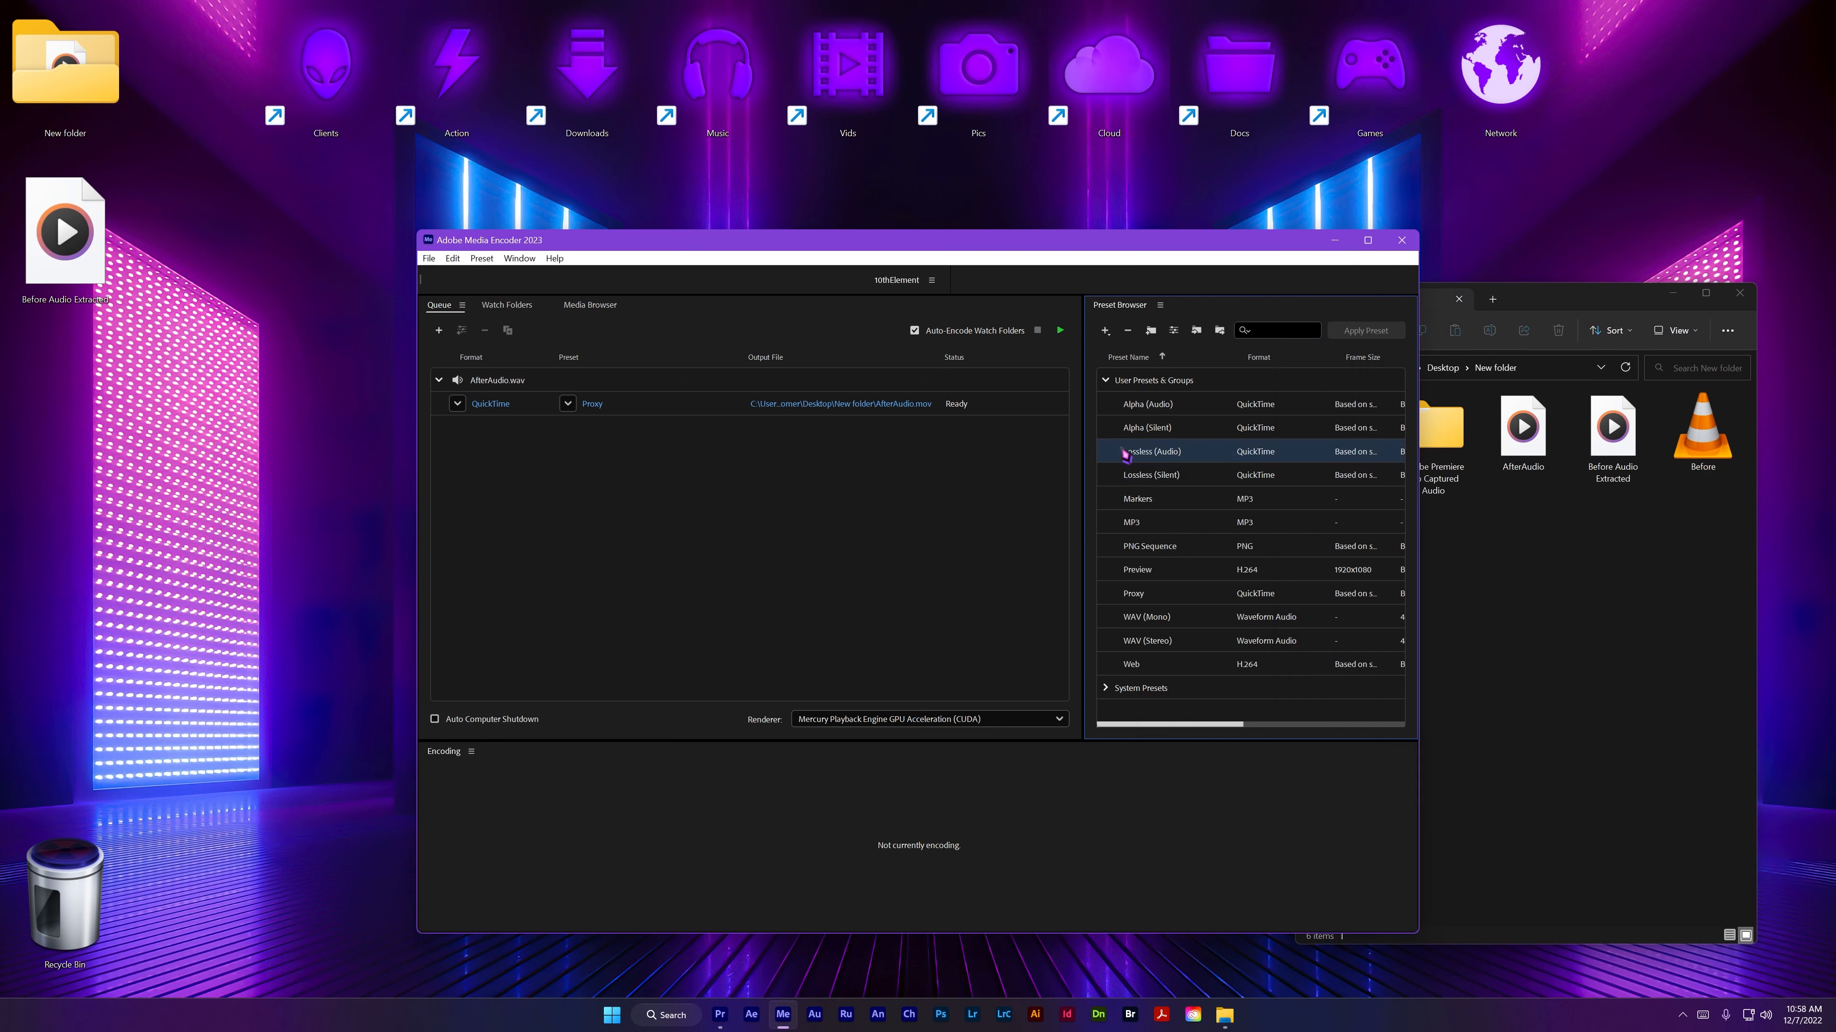
left_click_drag(1154, 461, 594, 405)
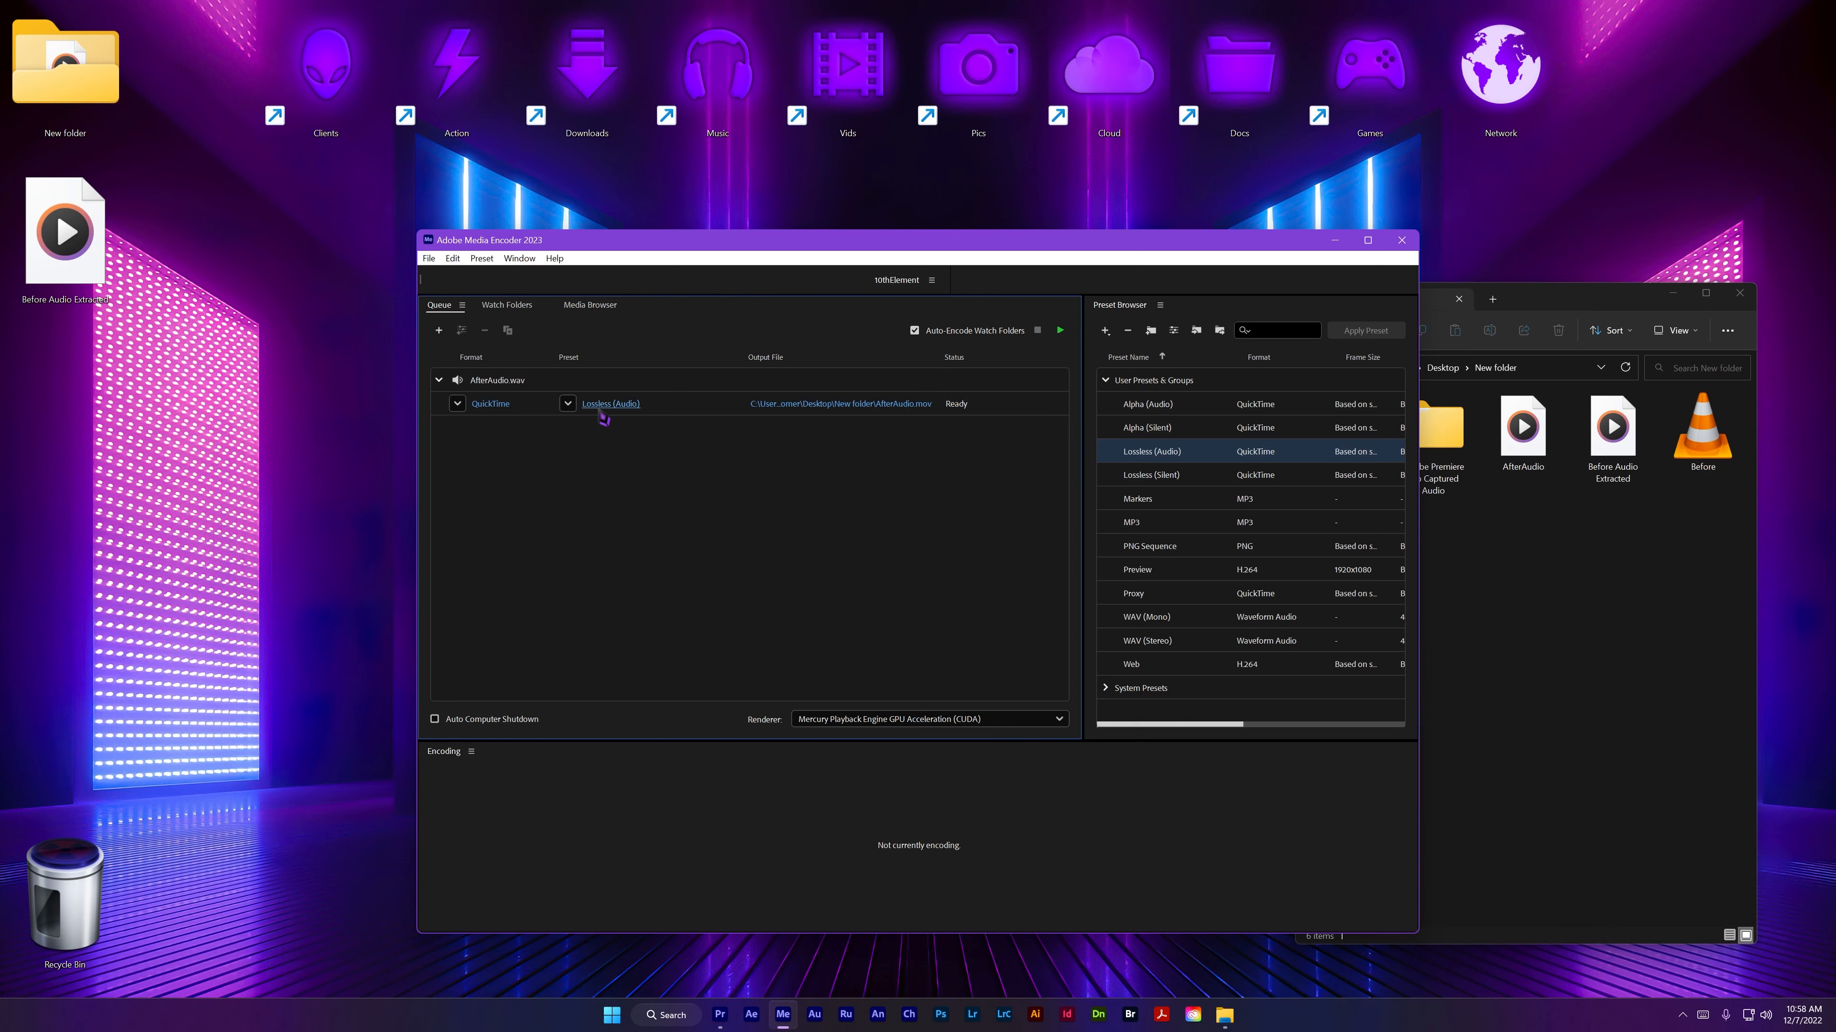
Step: Review the audio options in the export settings of the queued AfterAudio item, and accept them
left_click(607, 405)
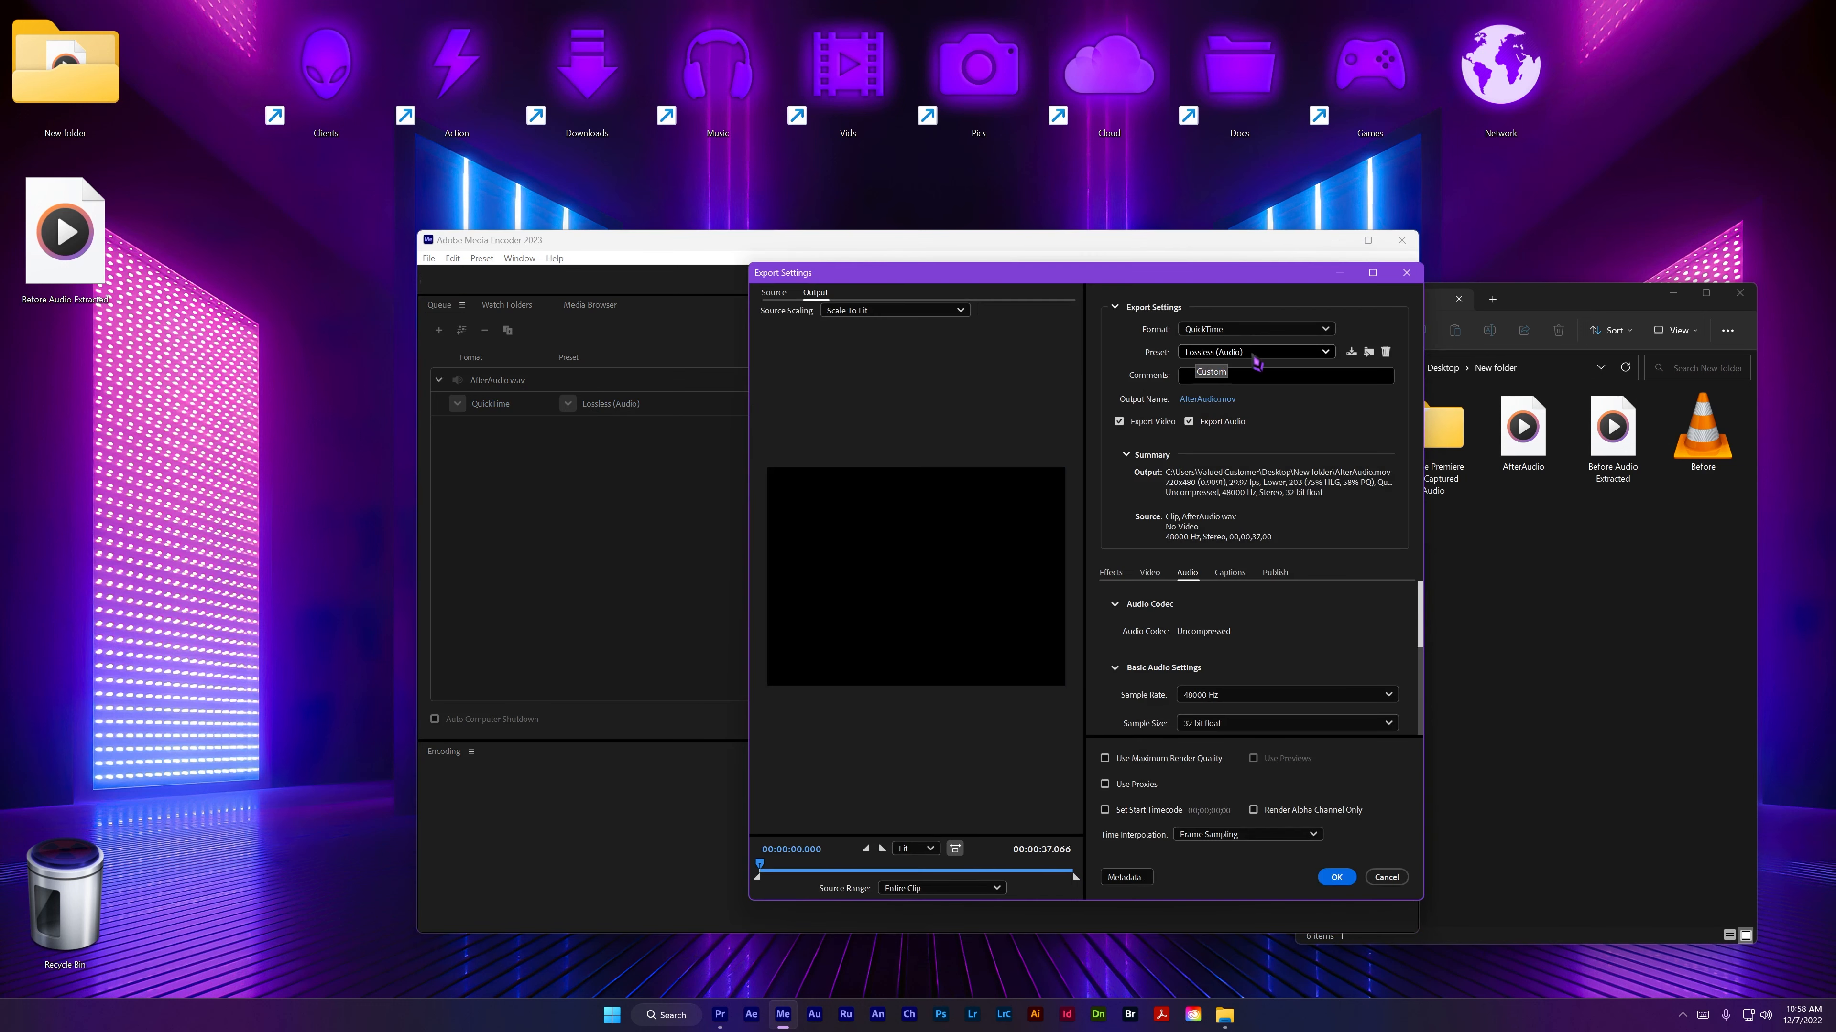
scroll(1402, 650, "down", 5)
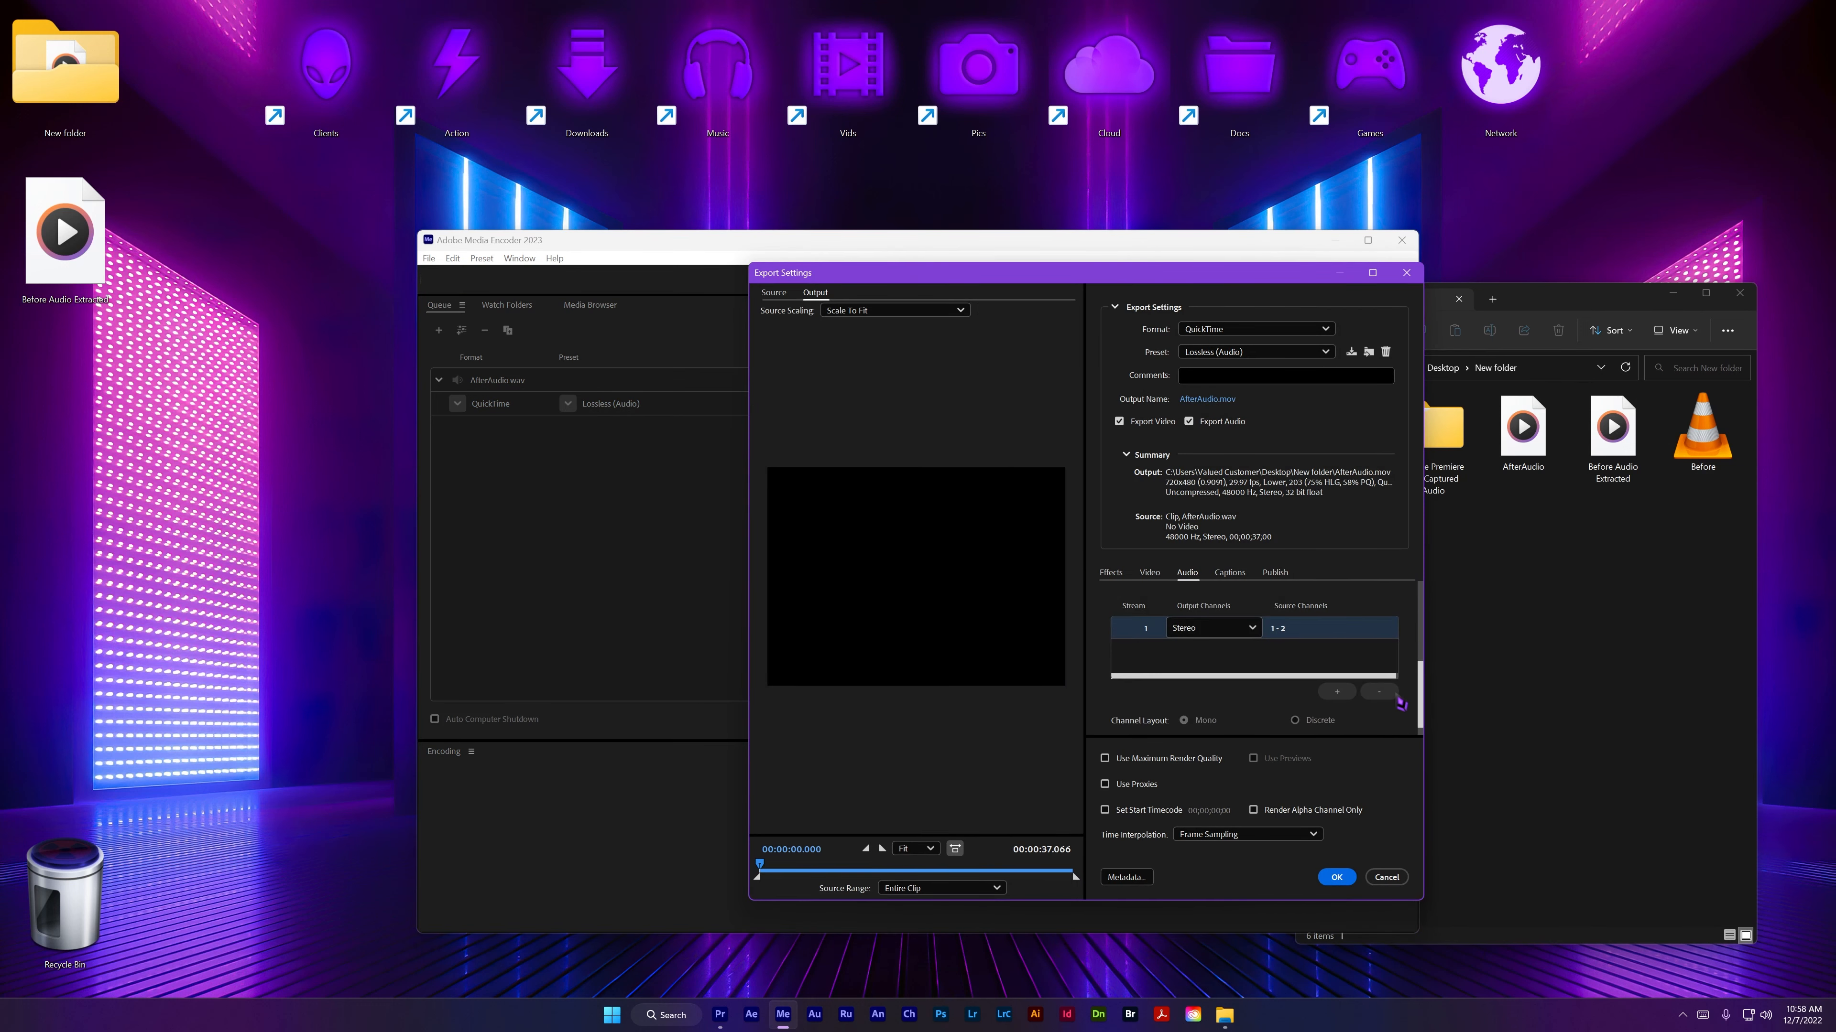
scroll(1396, 673, "up", 5)
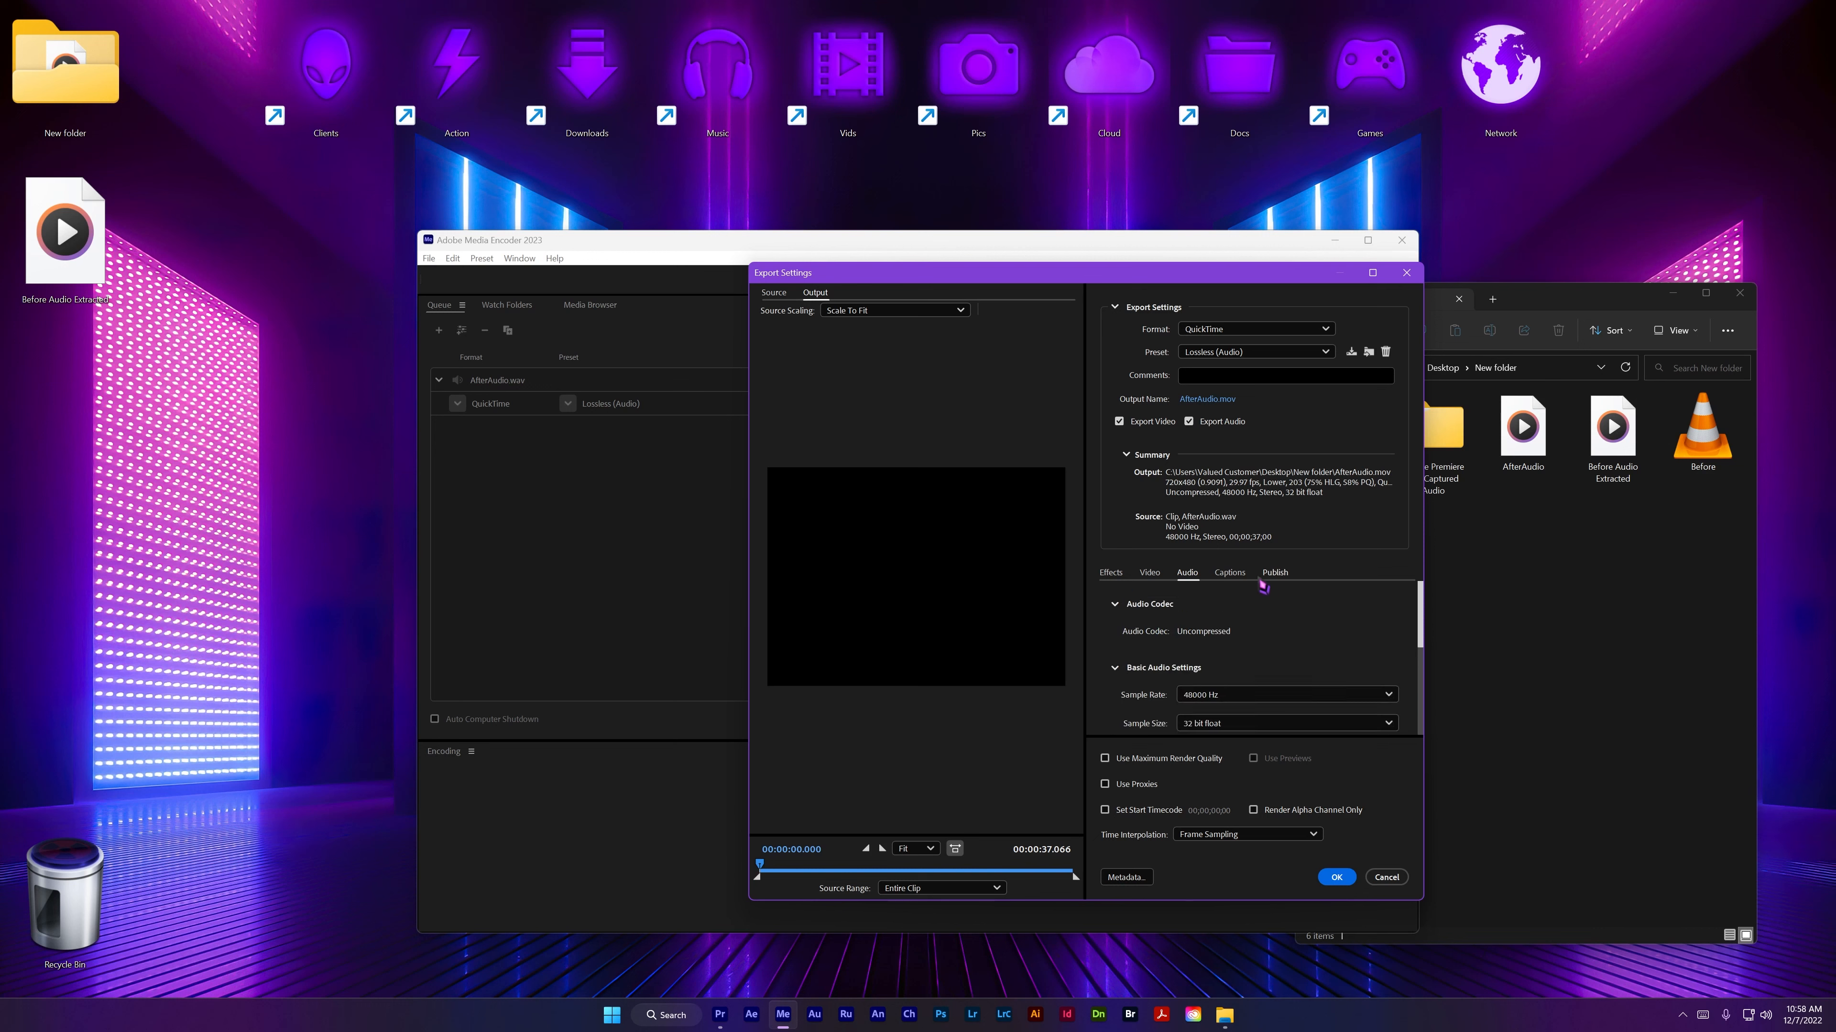
left_click(1336, 878)
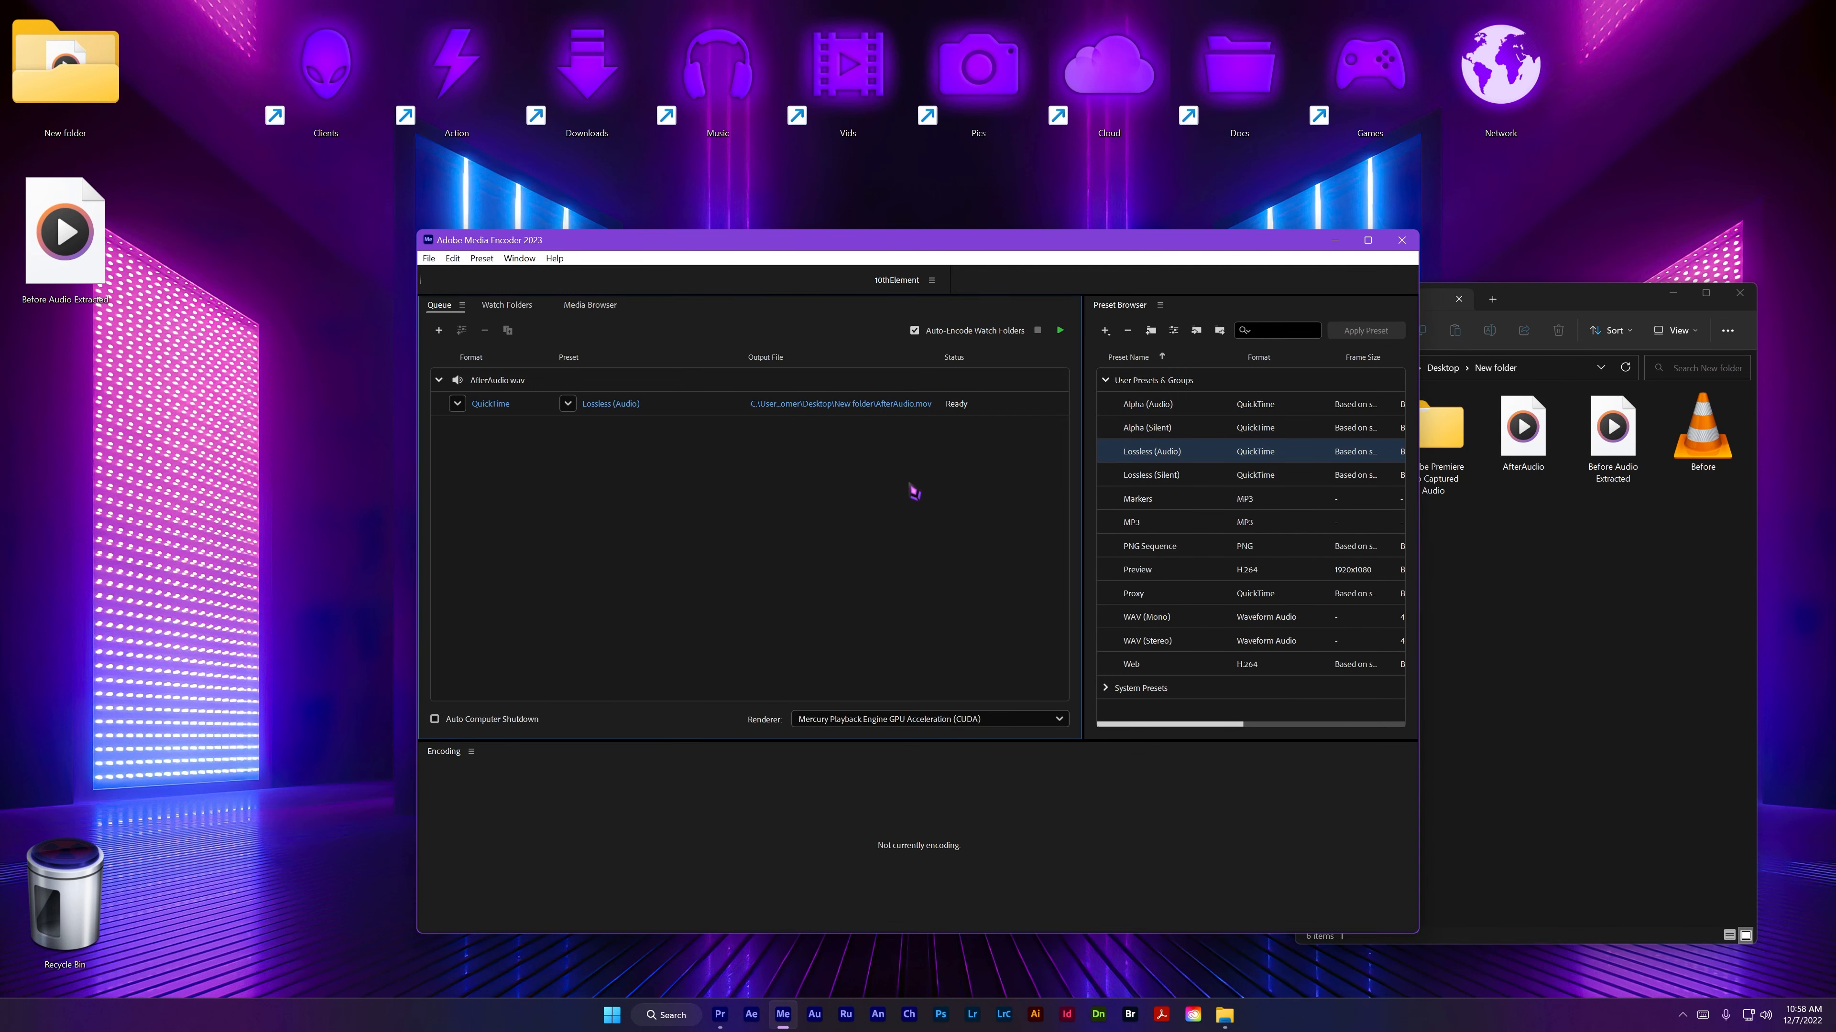
Step: Reopen AfterAudio's export settings at the video options and examine the media details in the Before file's properties
left_click(616, 410)
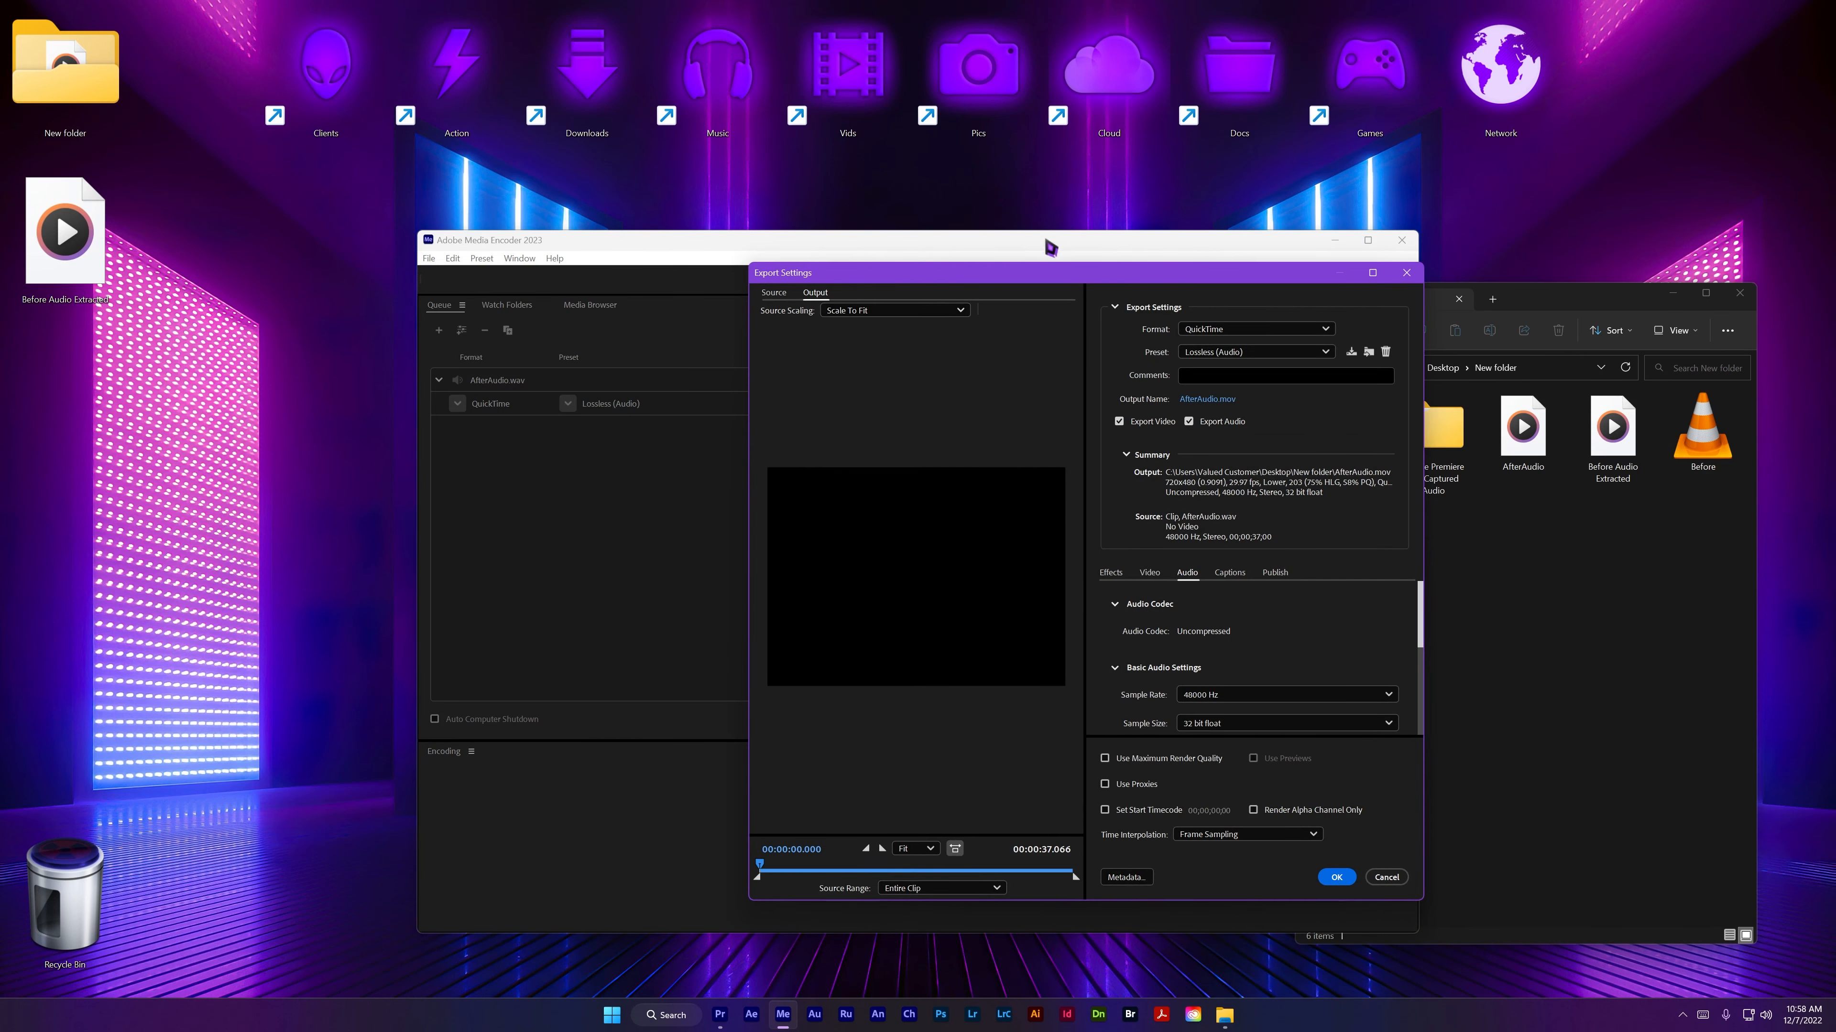
right_click(1704, 438)
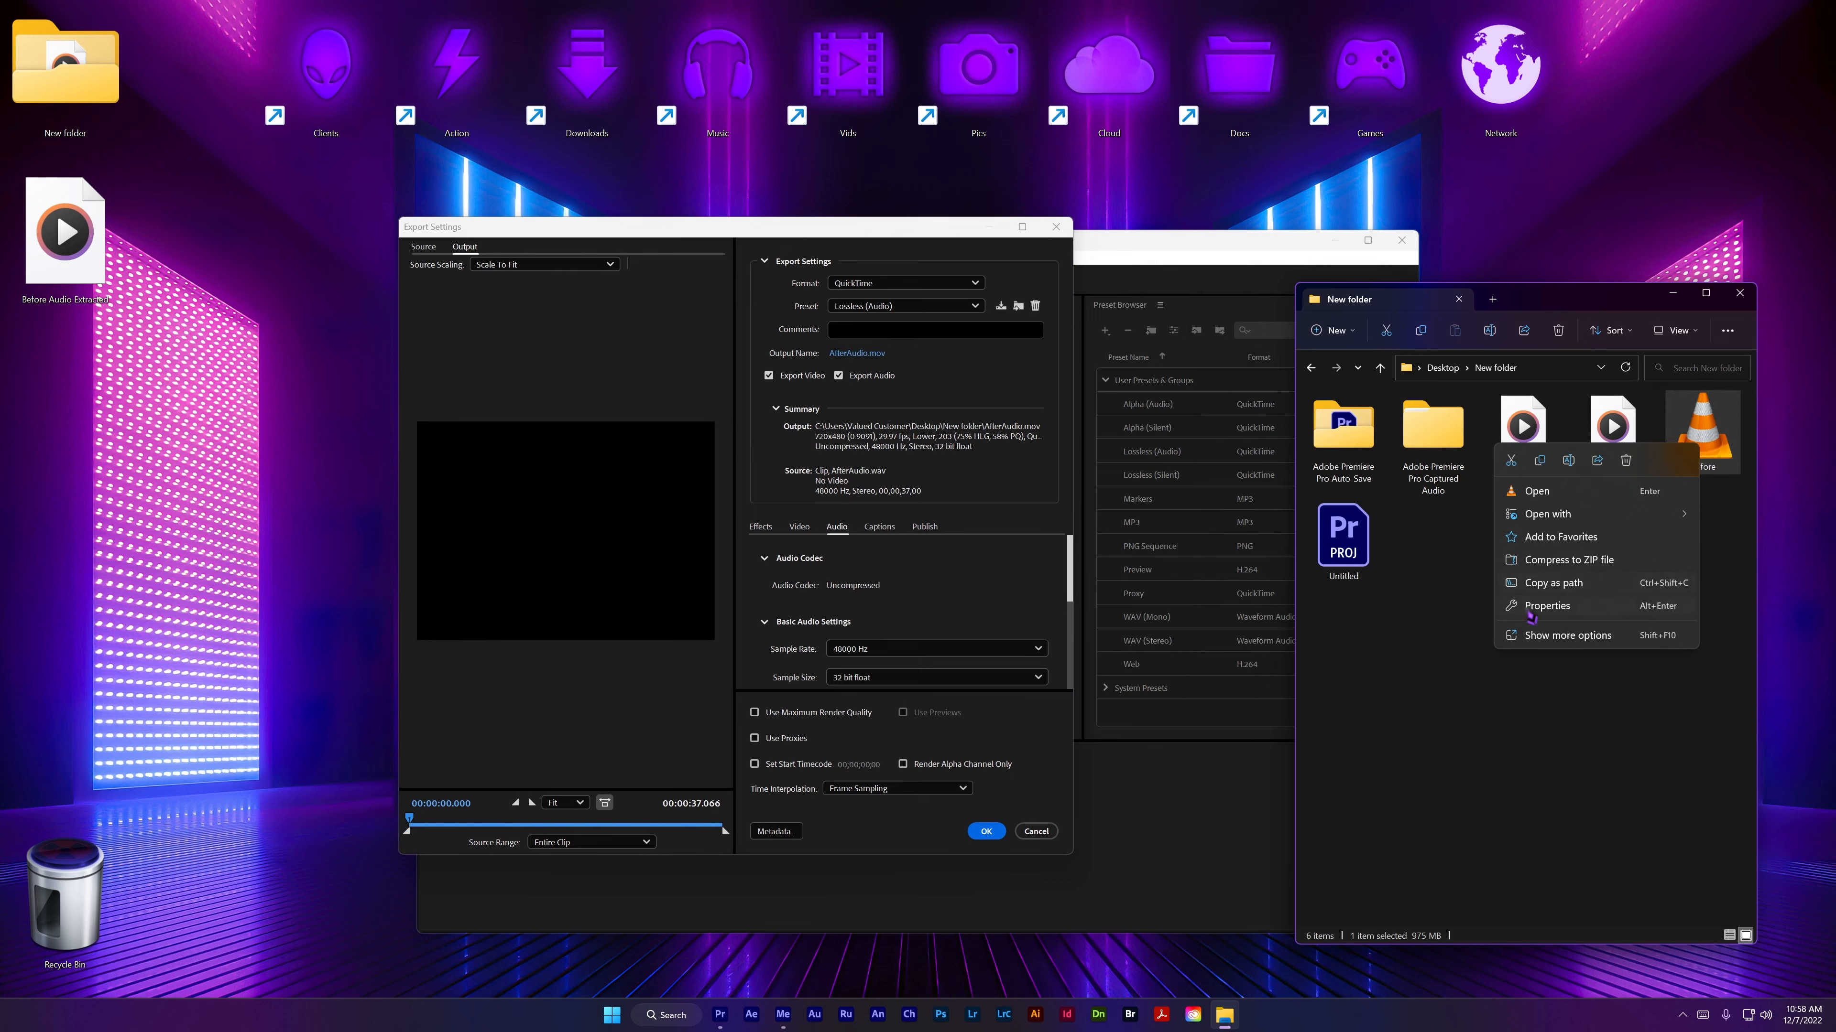
left_click(1549, 608)
left_click_drag(1694, 456, 1297, 421)
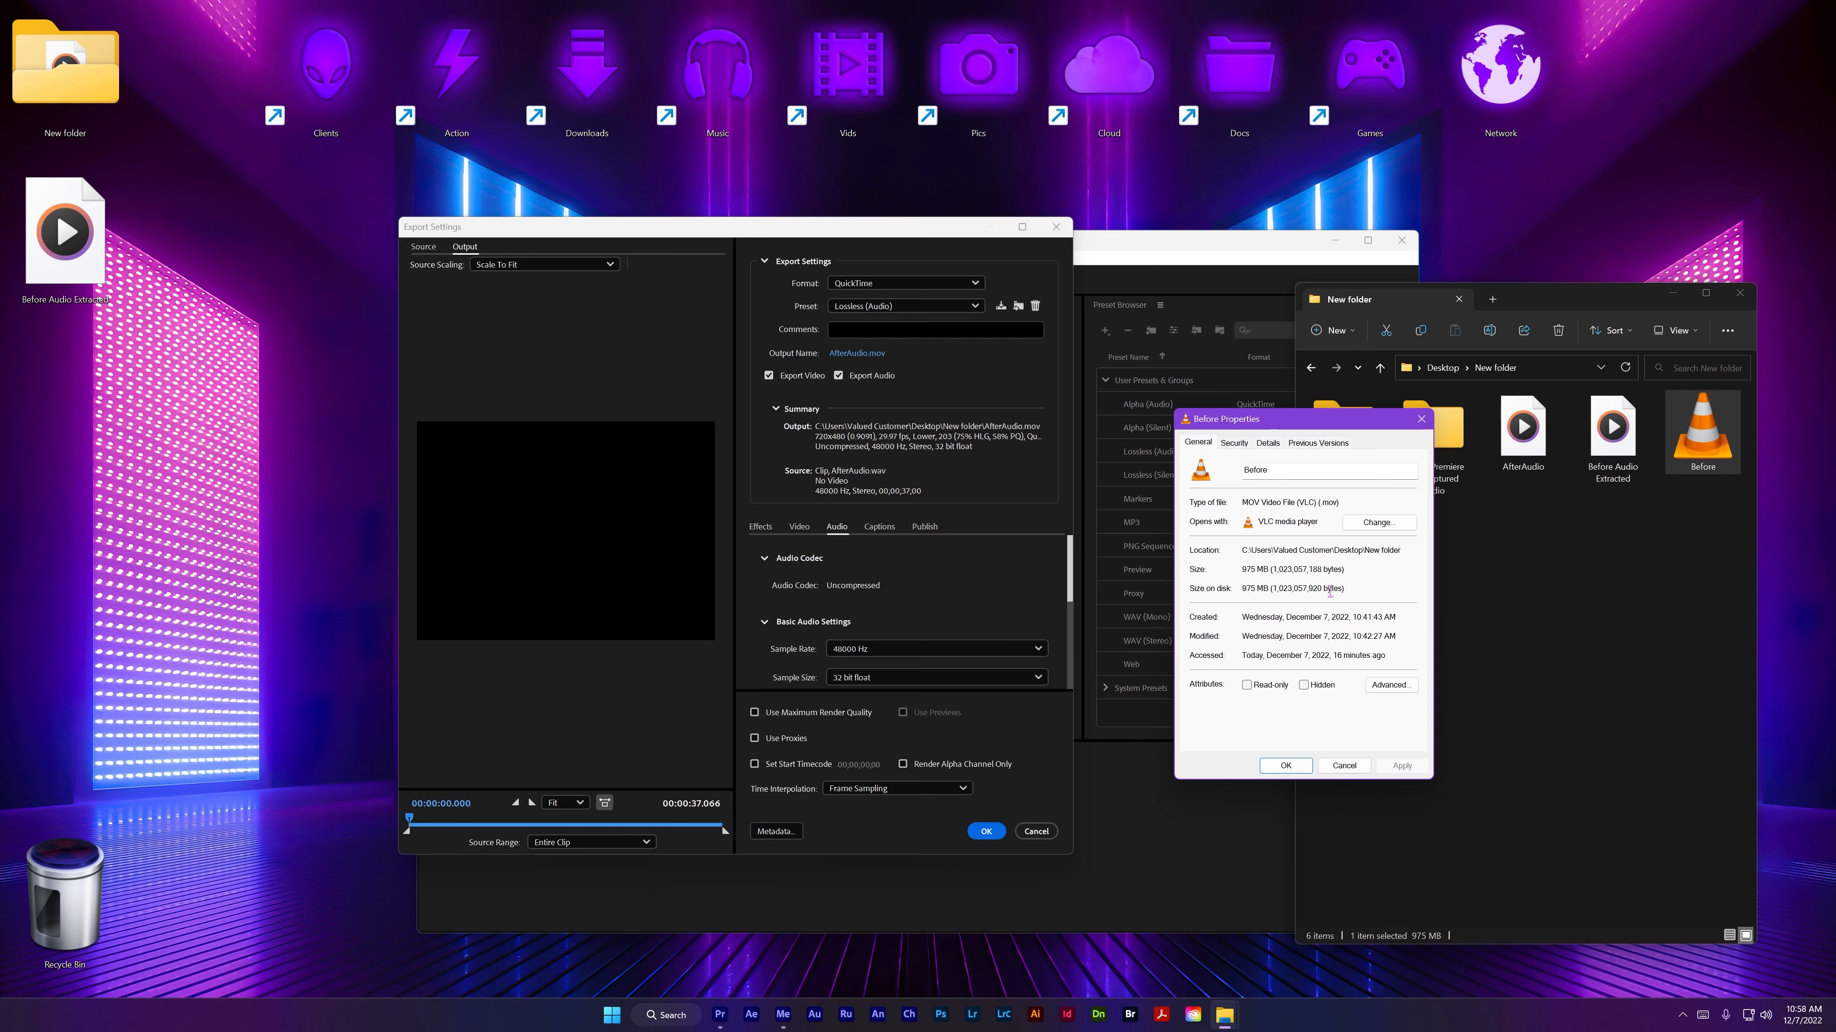
left_click(1072, 573)
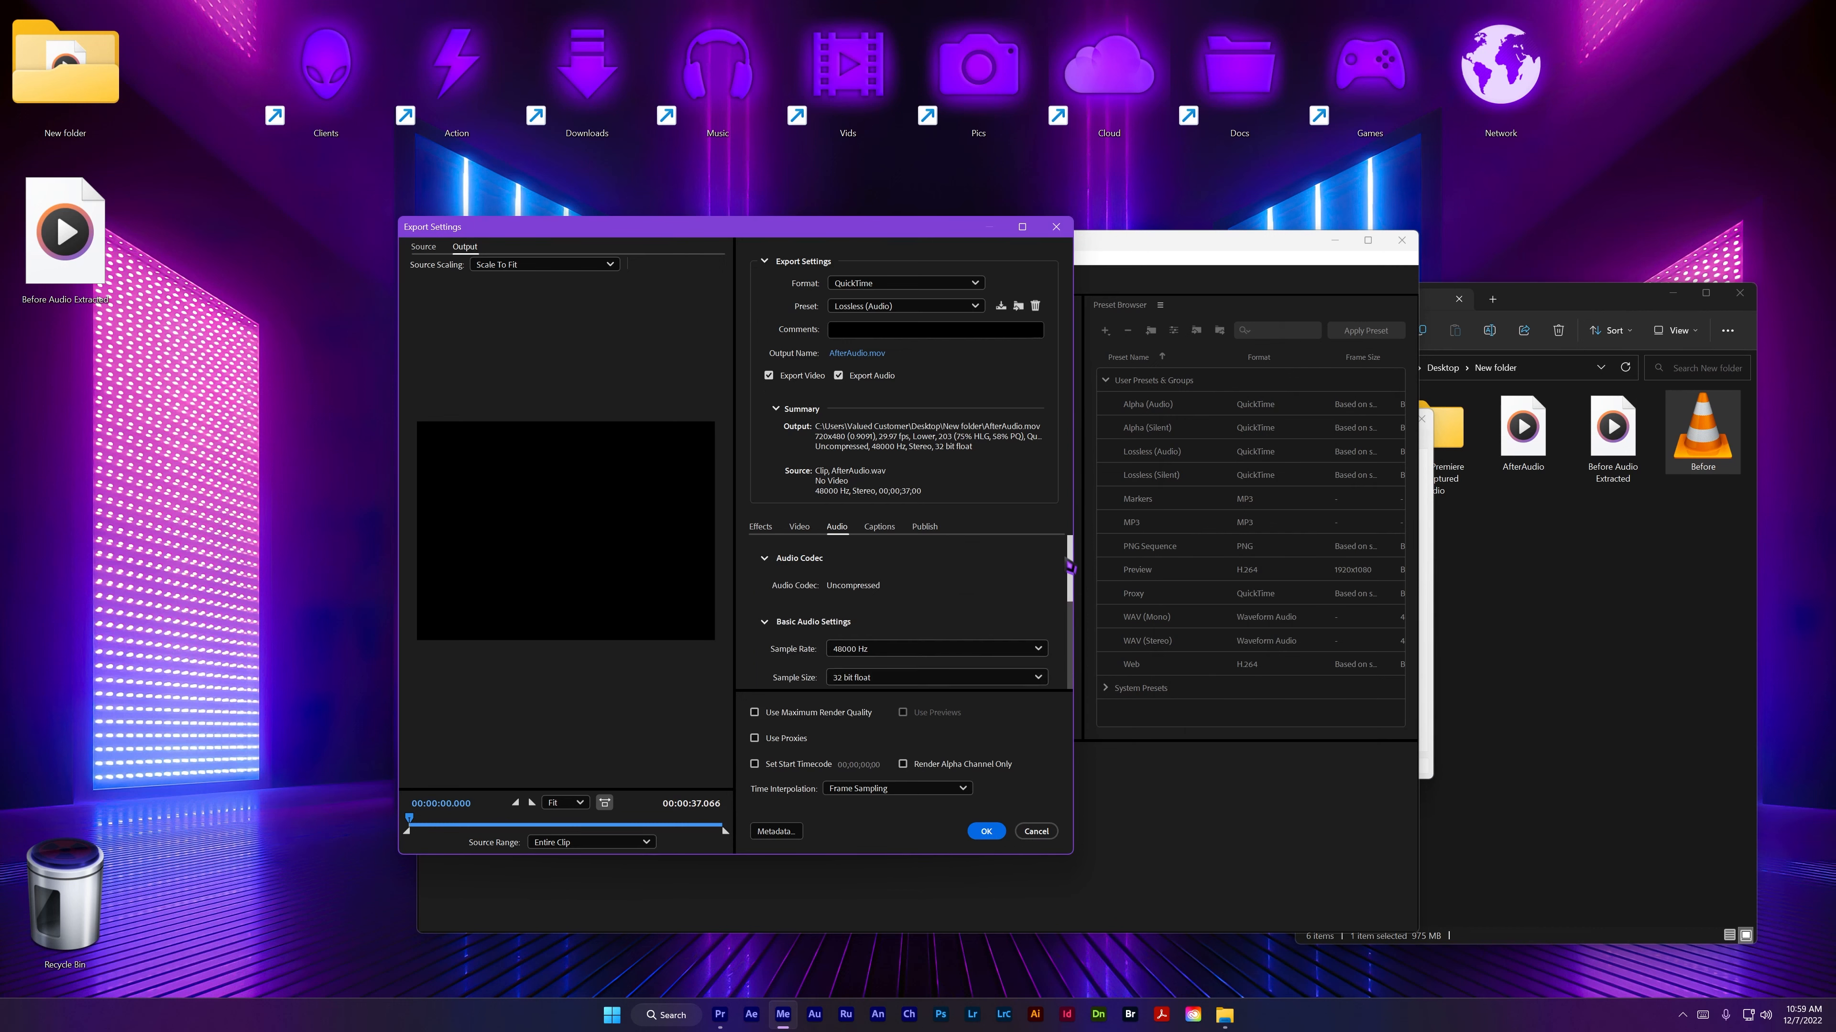
left_click(798, 530)
left_click(1436, 707)
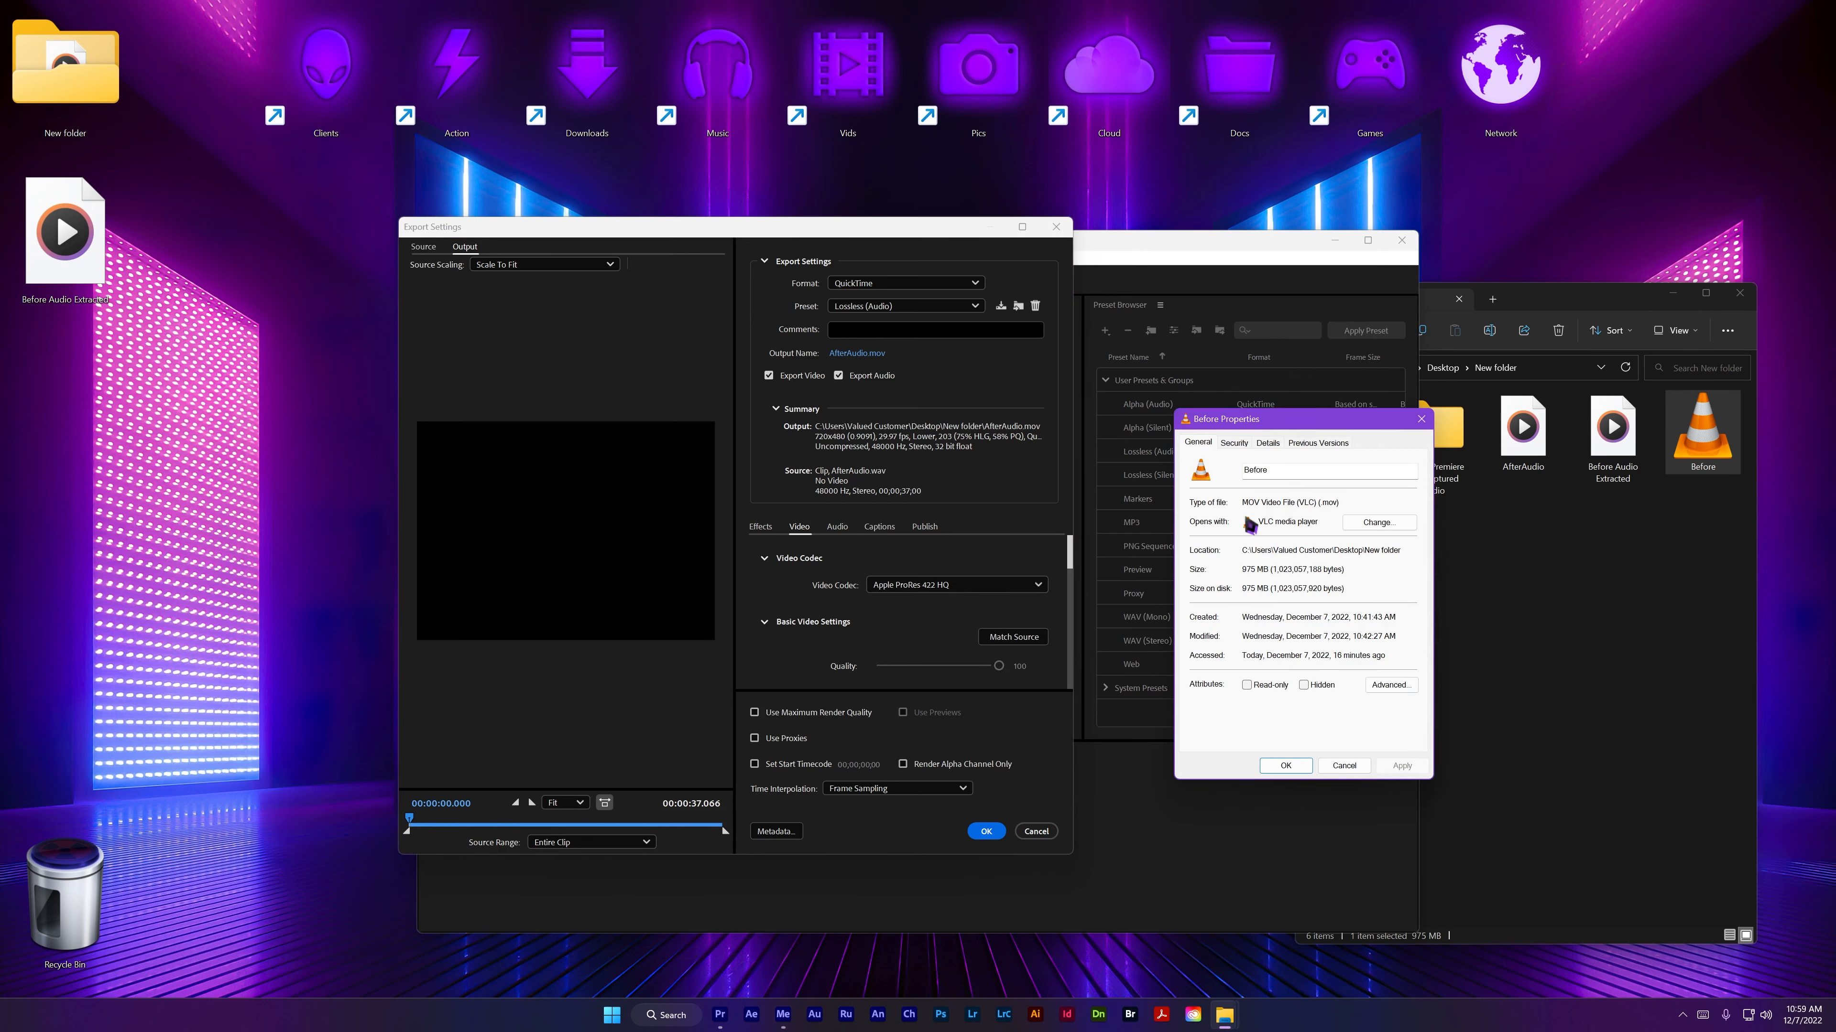
left_click(1271, 444)
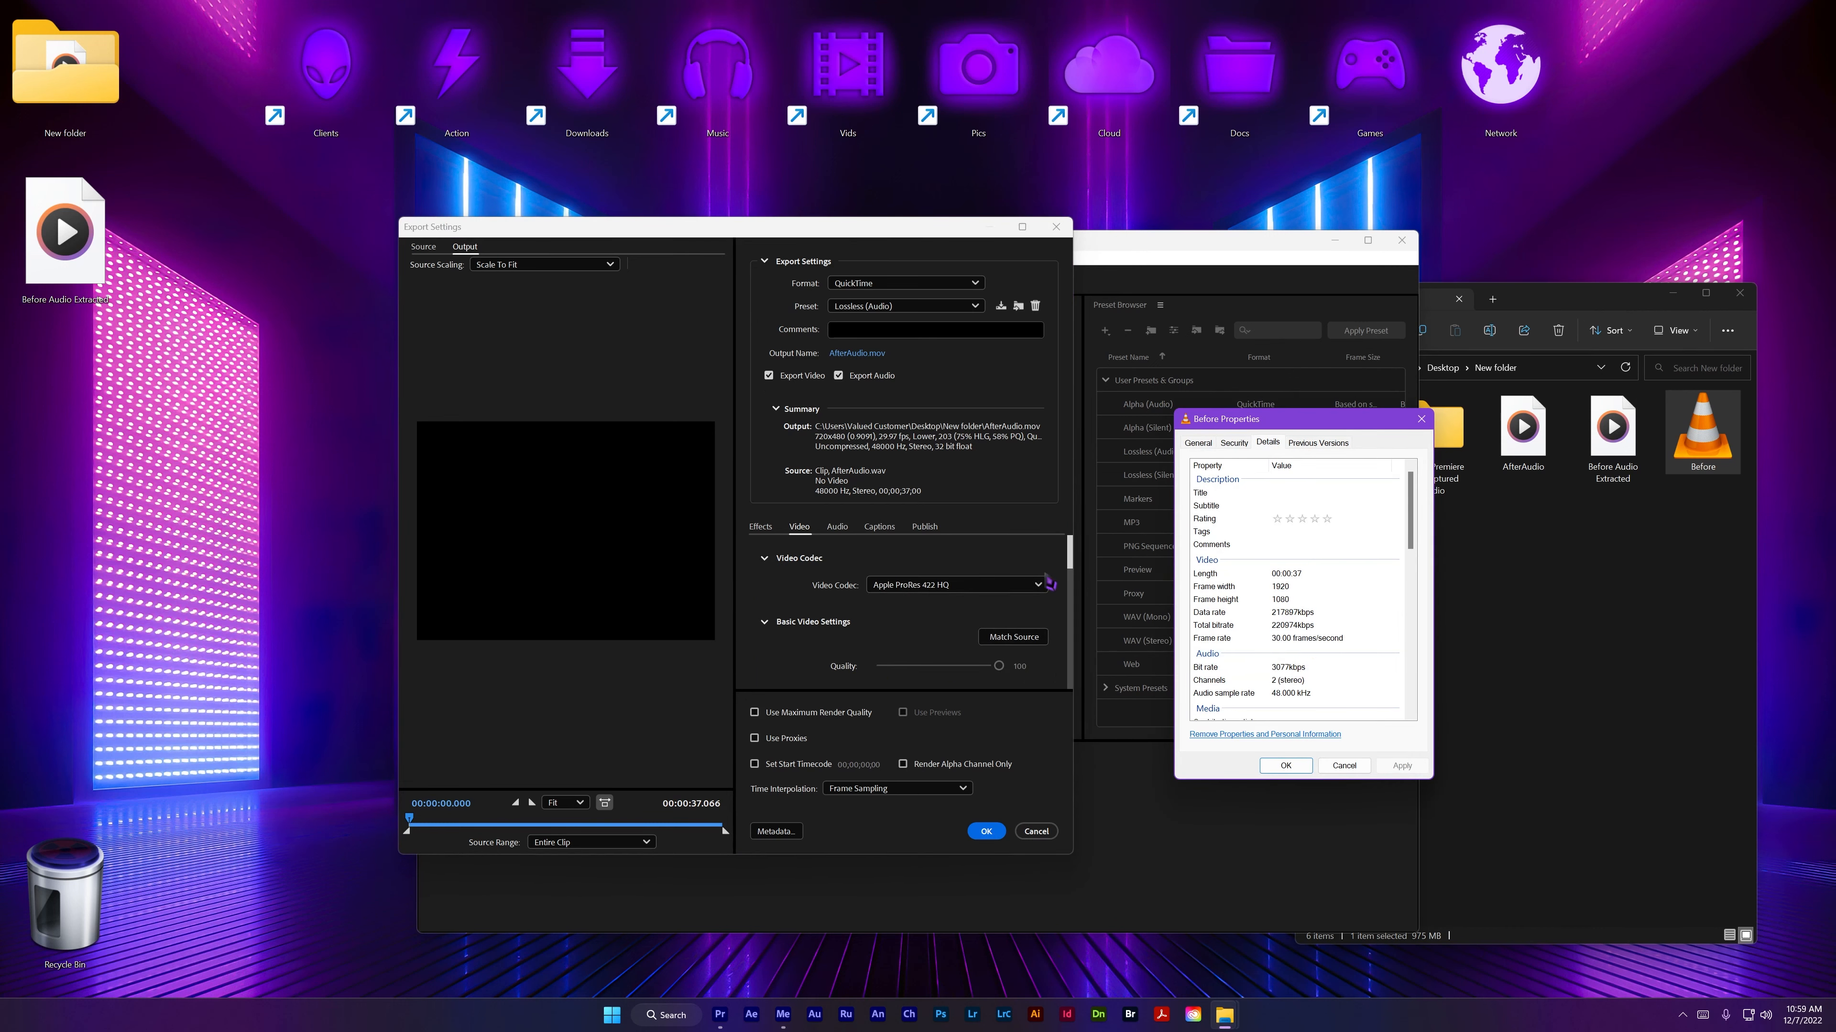
Step: Turn off source matching for the export frame rate, set it to 30 and close the Before file's properties
left_click_drag(1073, 568, 1047, 602)
left_click(1036, 606)
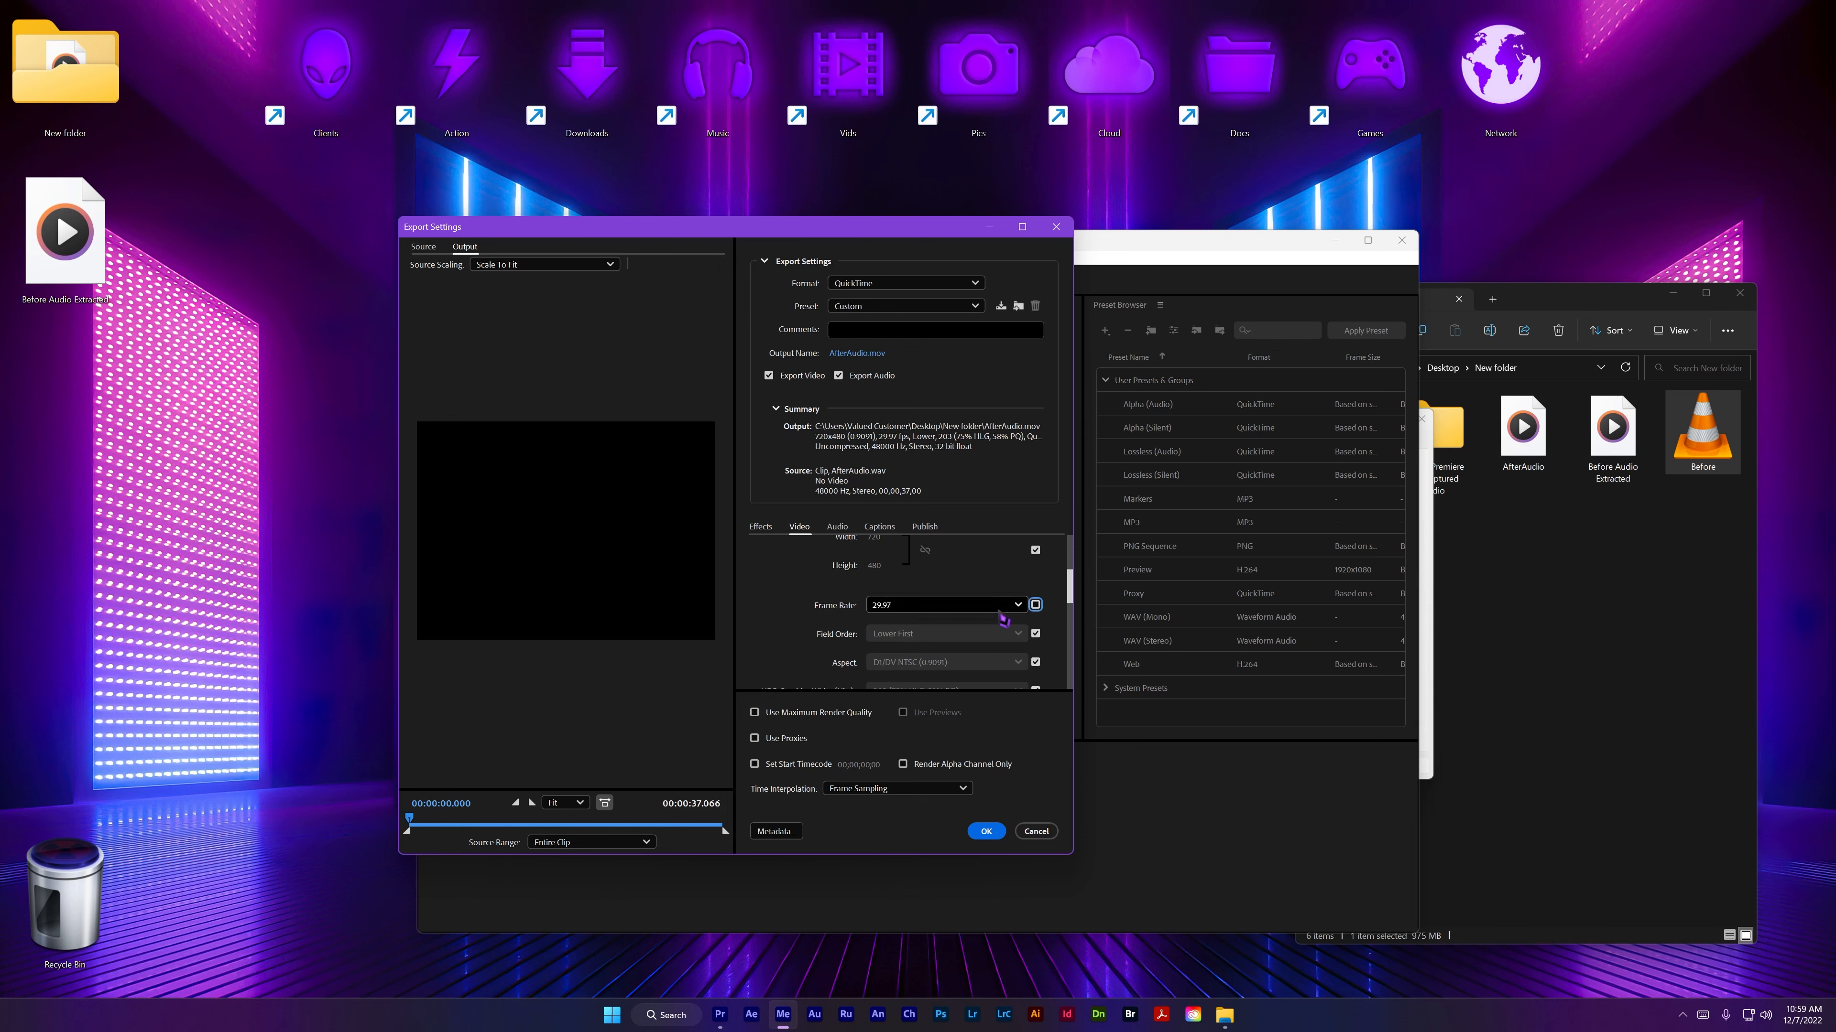
left_click(1016, 605)
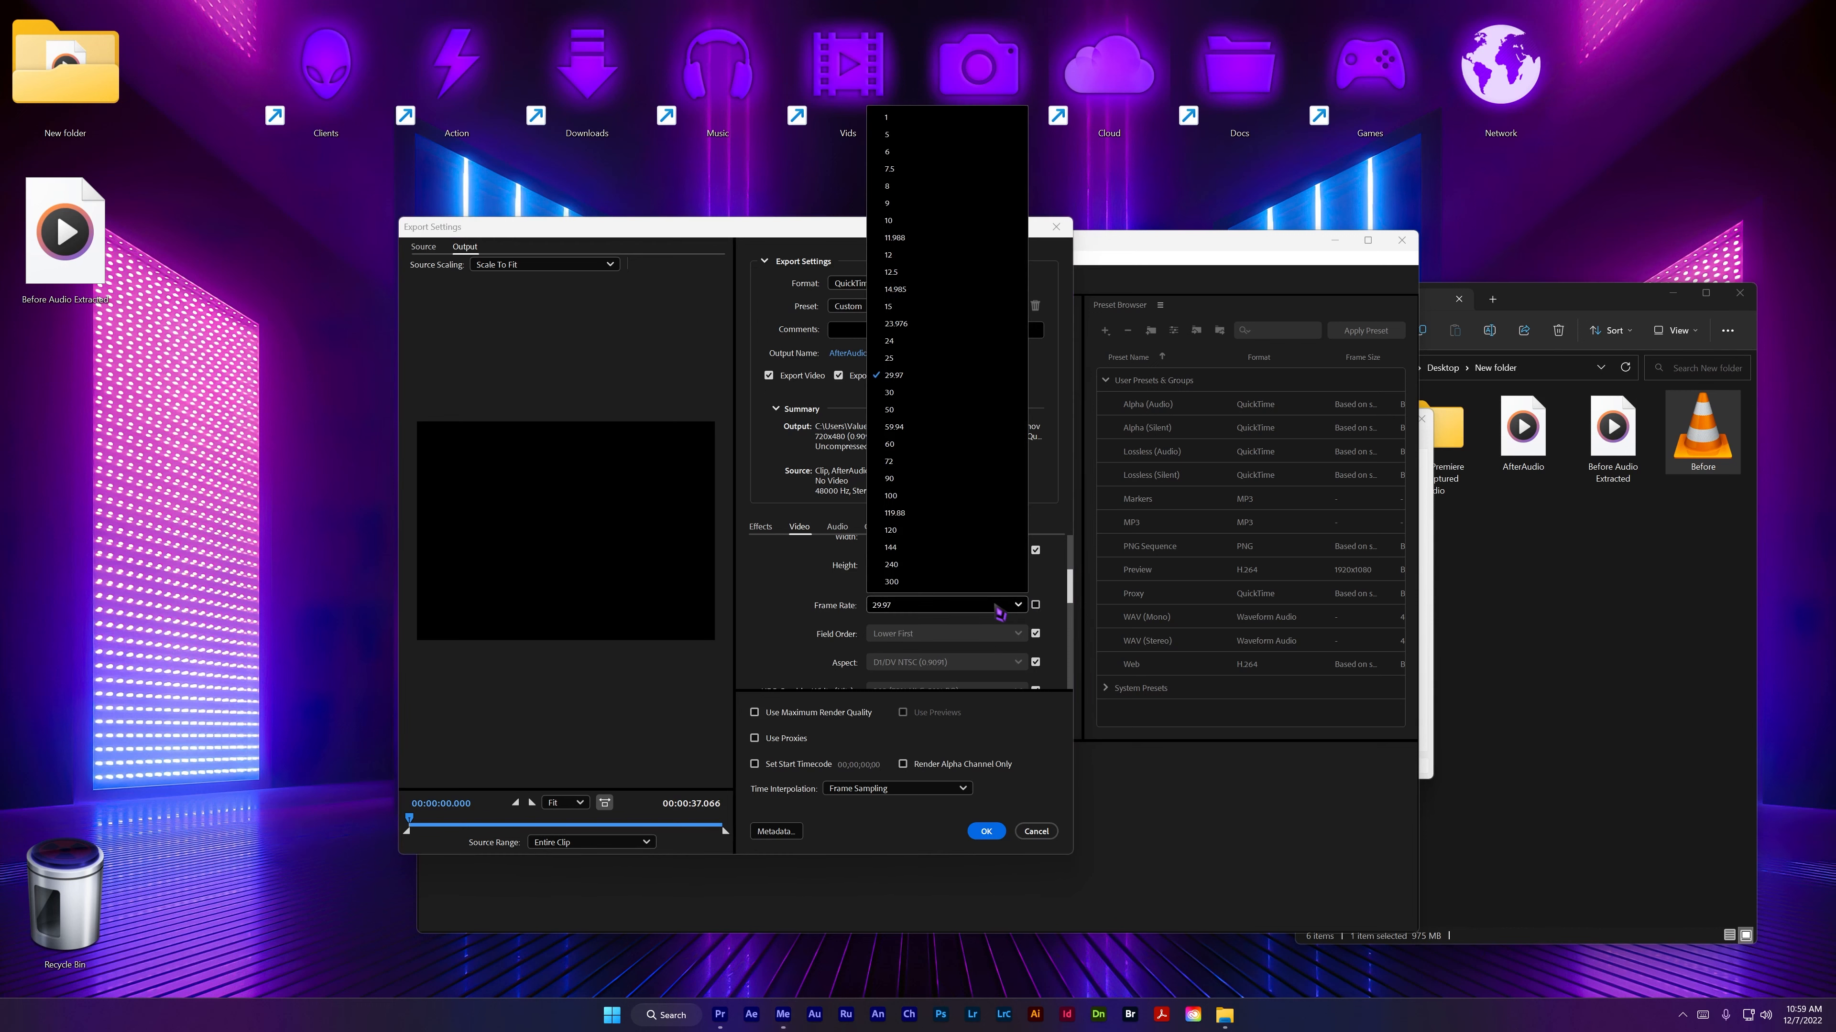
left_click(890, 393)
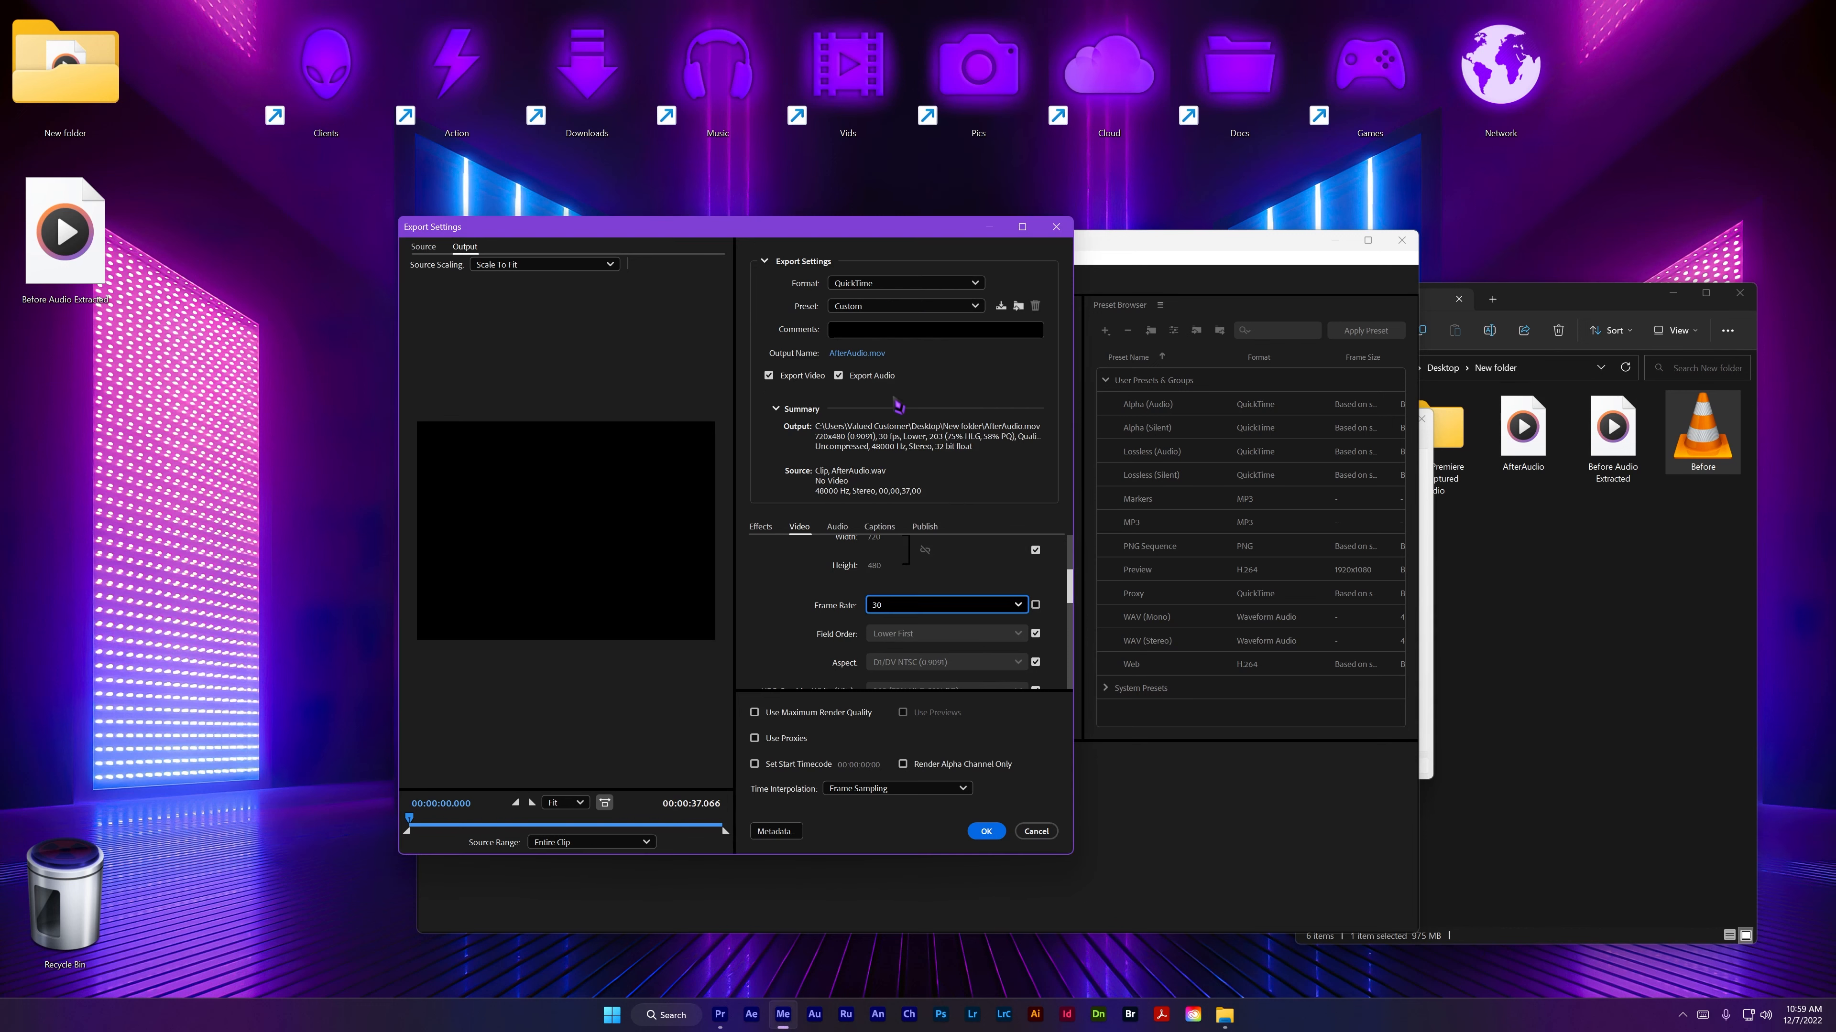
left_click(1035, 605)
left_click(1036, 605)
left_click(1017, 605)
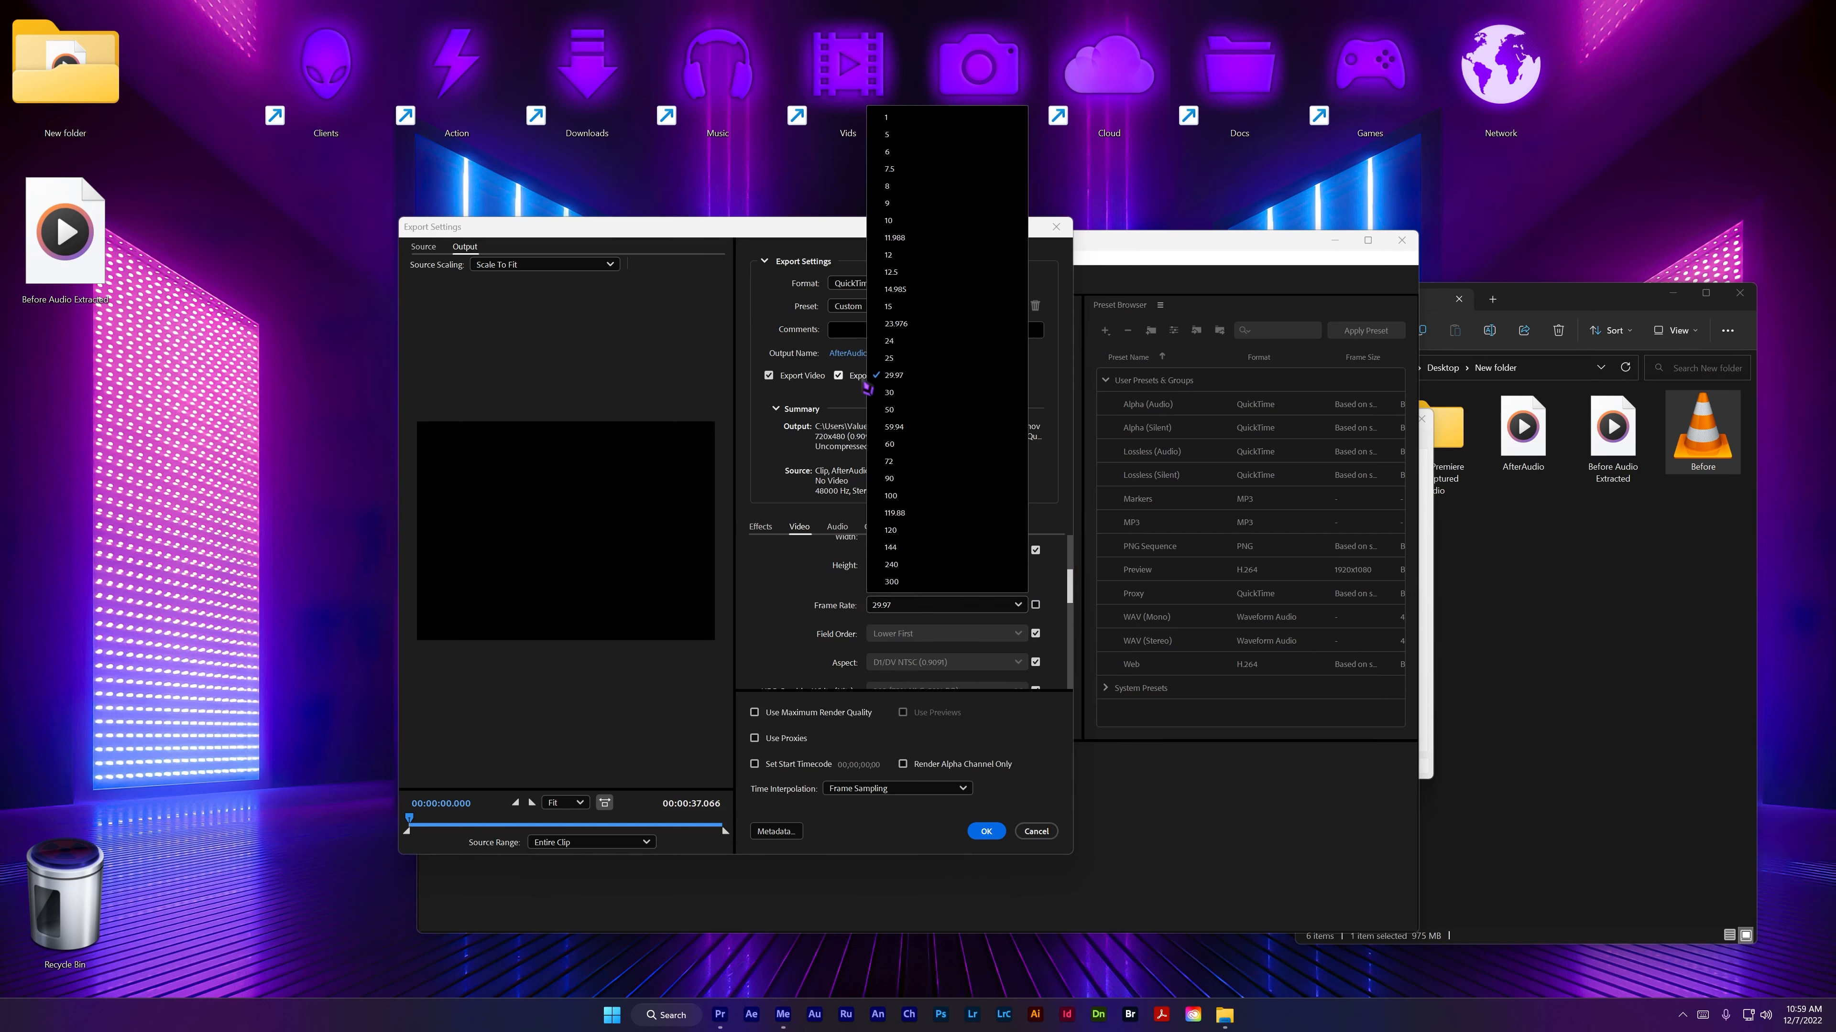
left_click(897, 396)
left_click(774, 653)
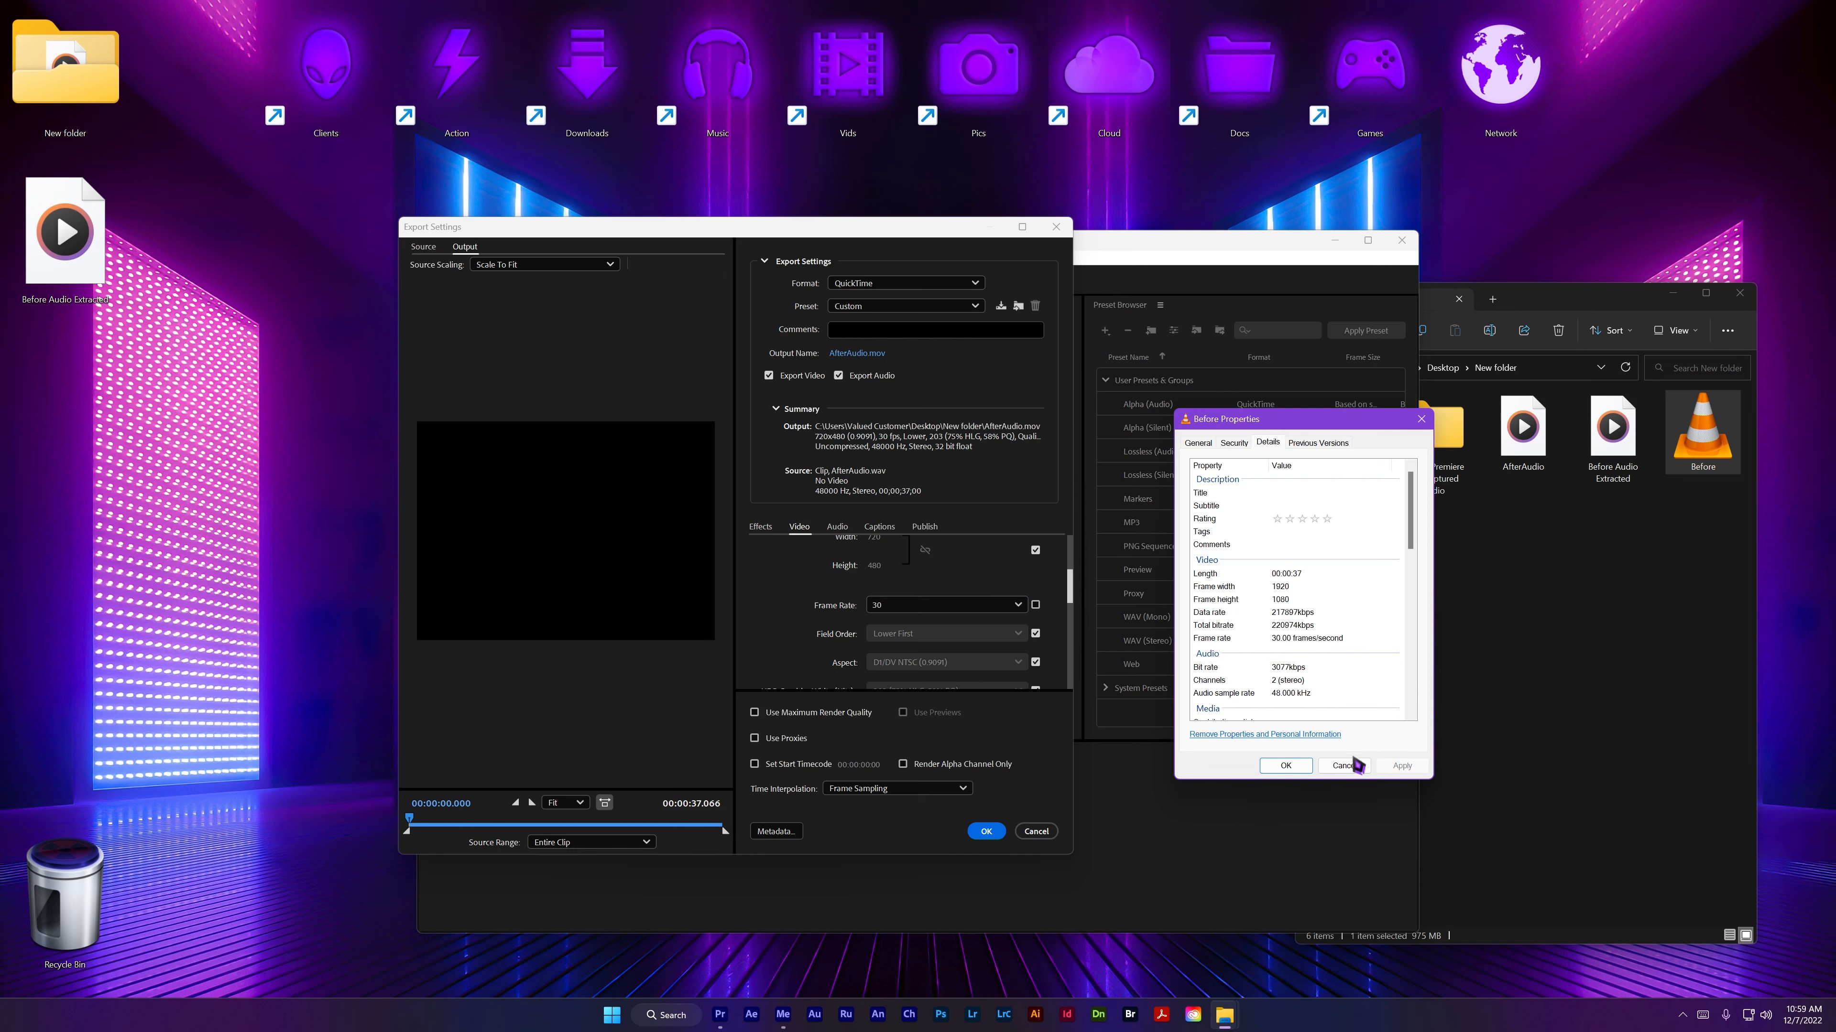
left_click(1344, 766)
Step: Turn off source matching for the frame size, set it to 1920 wide by 1080 high and accept the export settings
scroll(1032, 630, "up", 3)
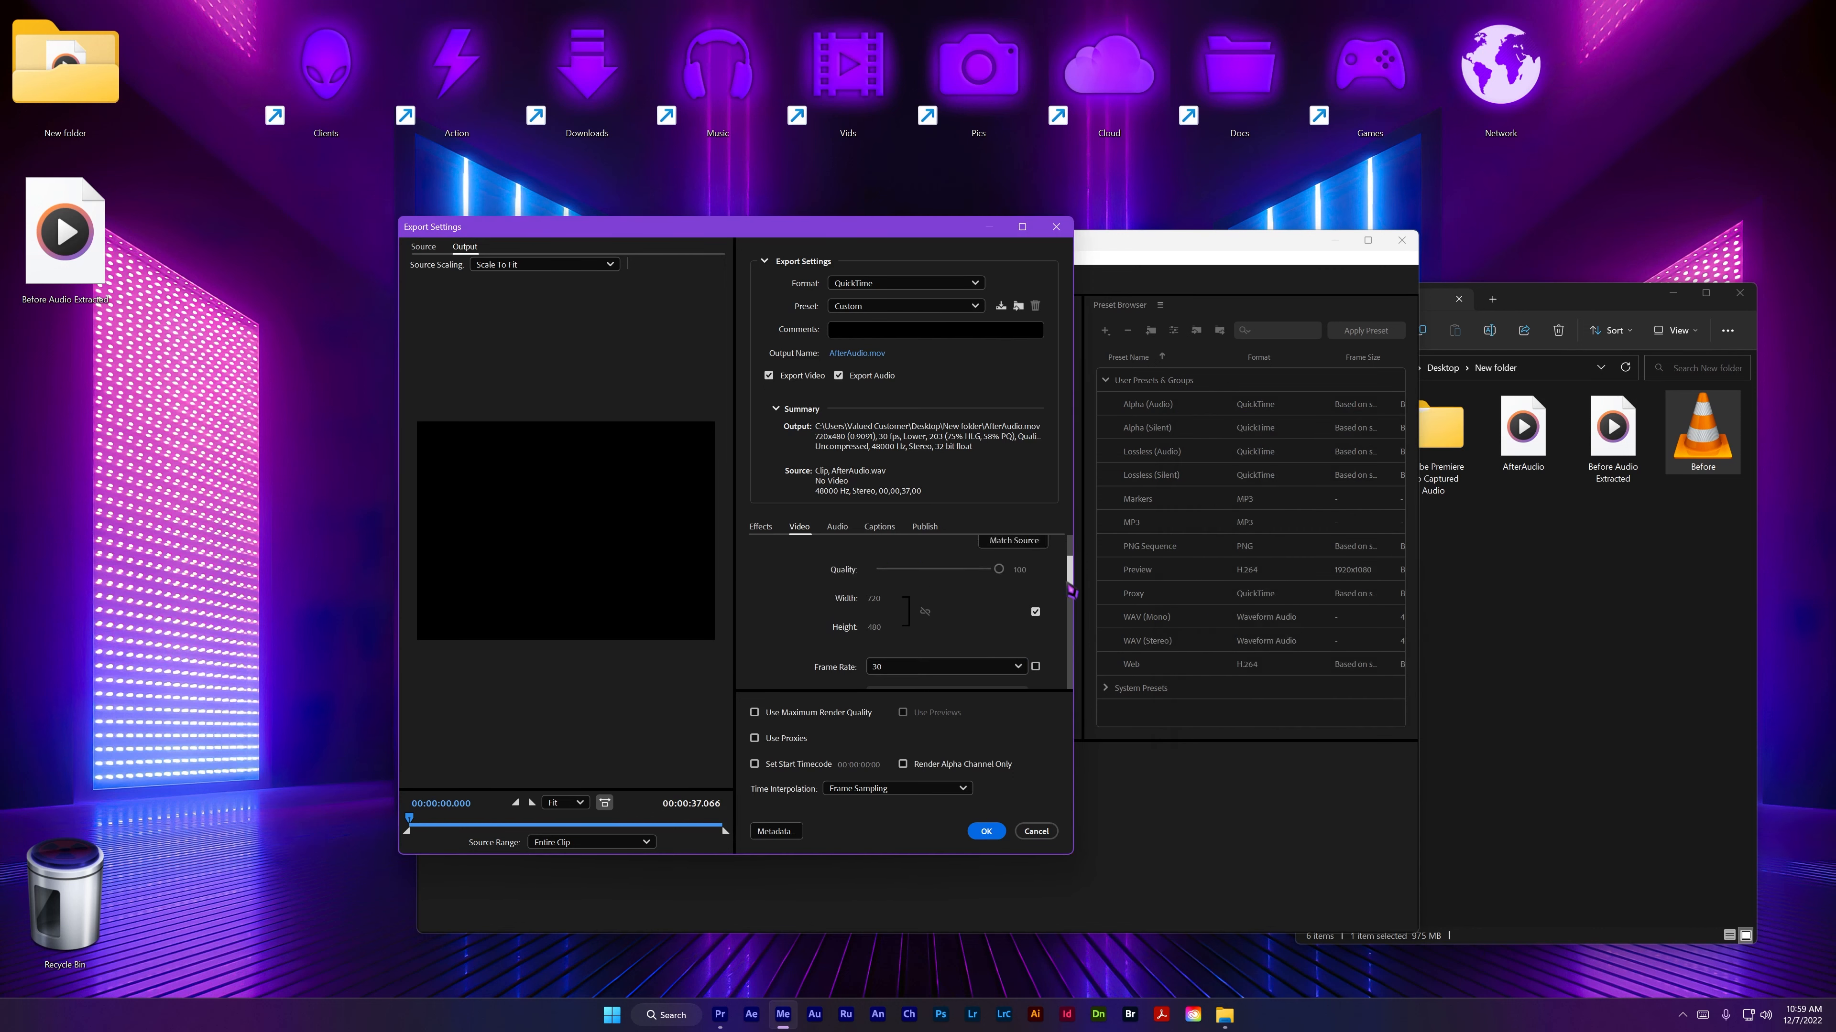
left_click(883, 615)
type("192")
left_click(875, 642)
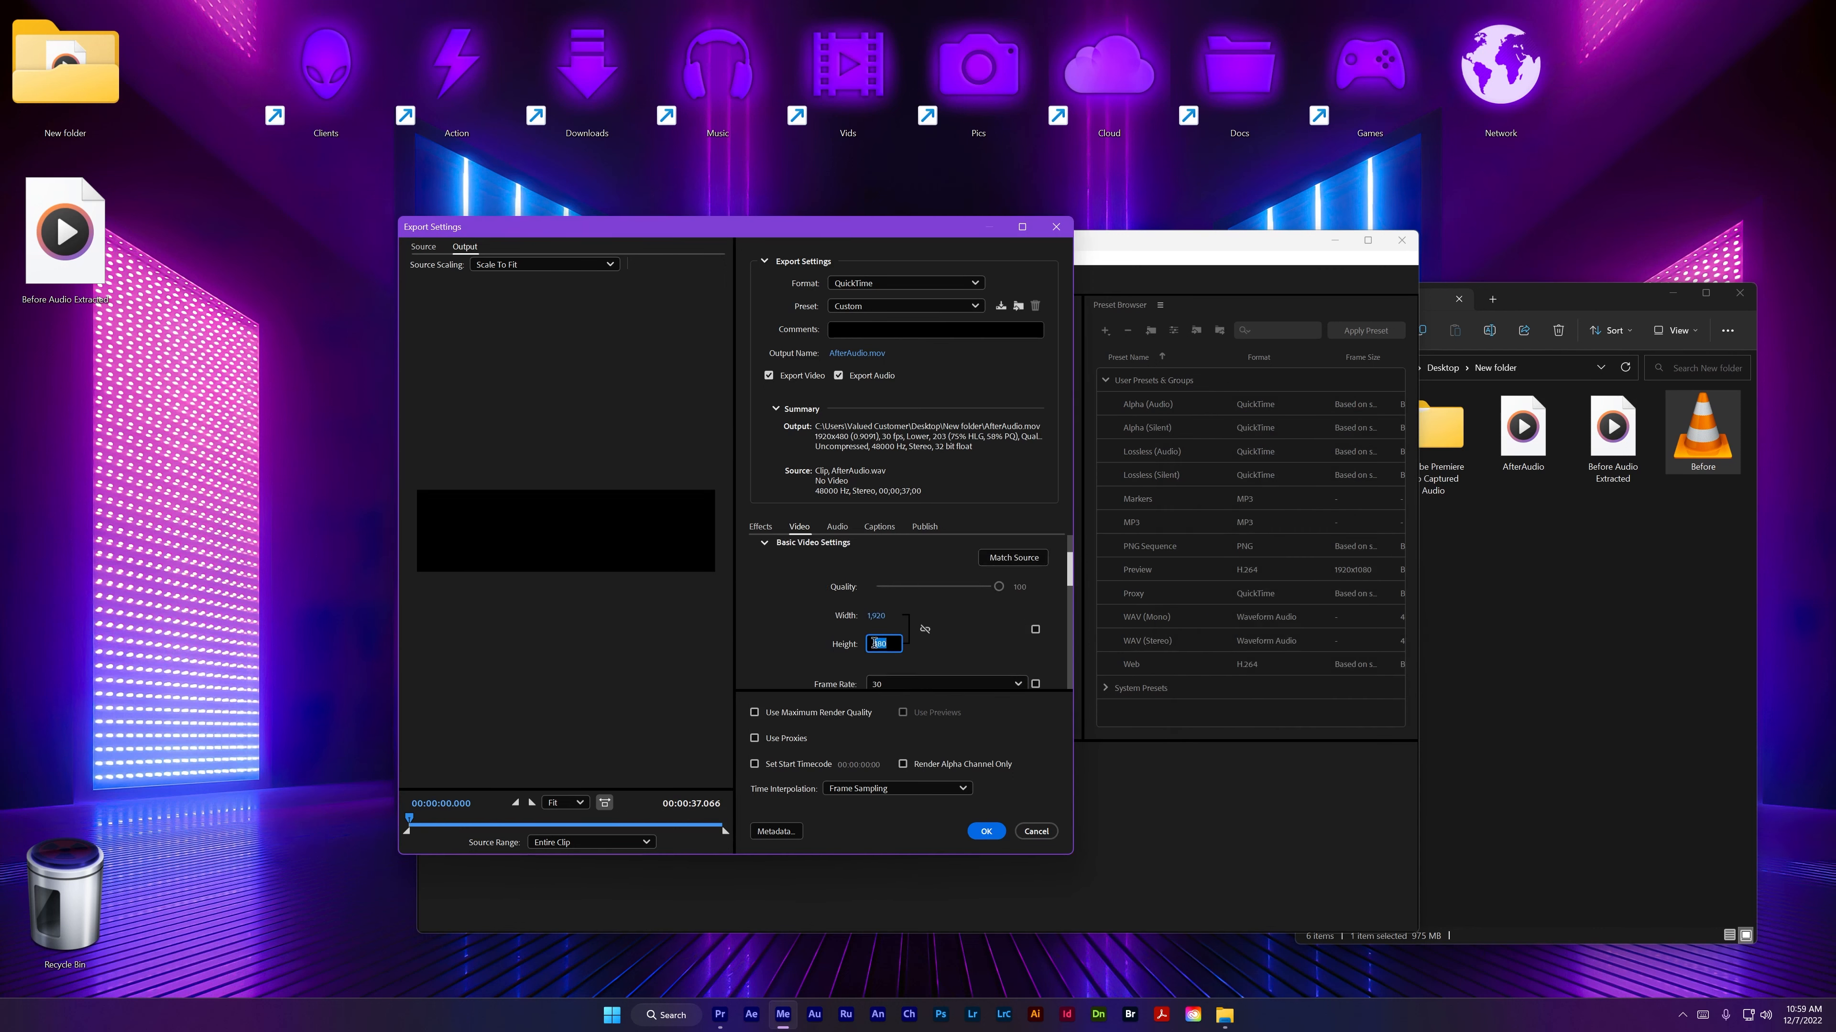
key("Return")
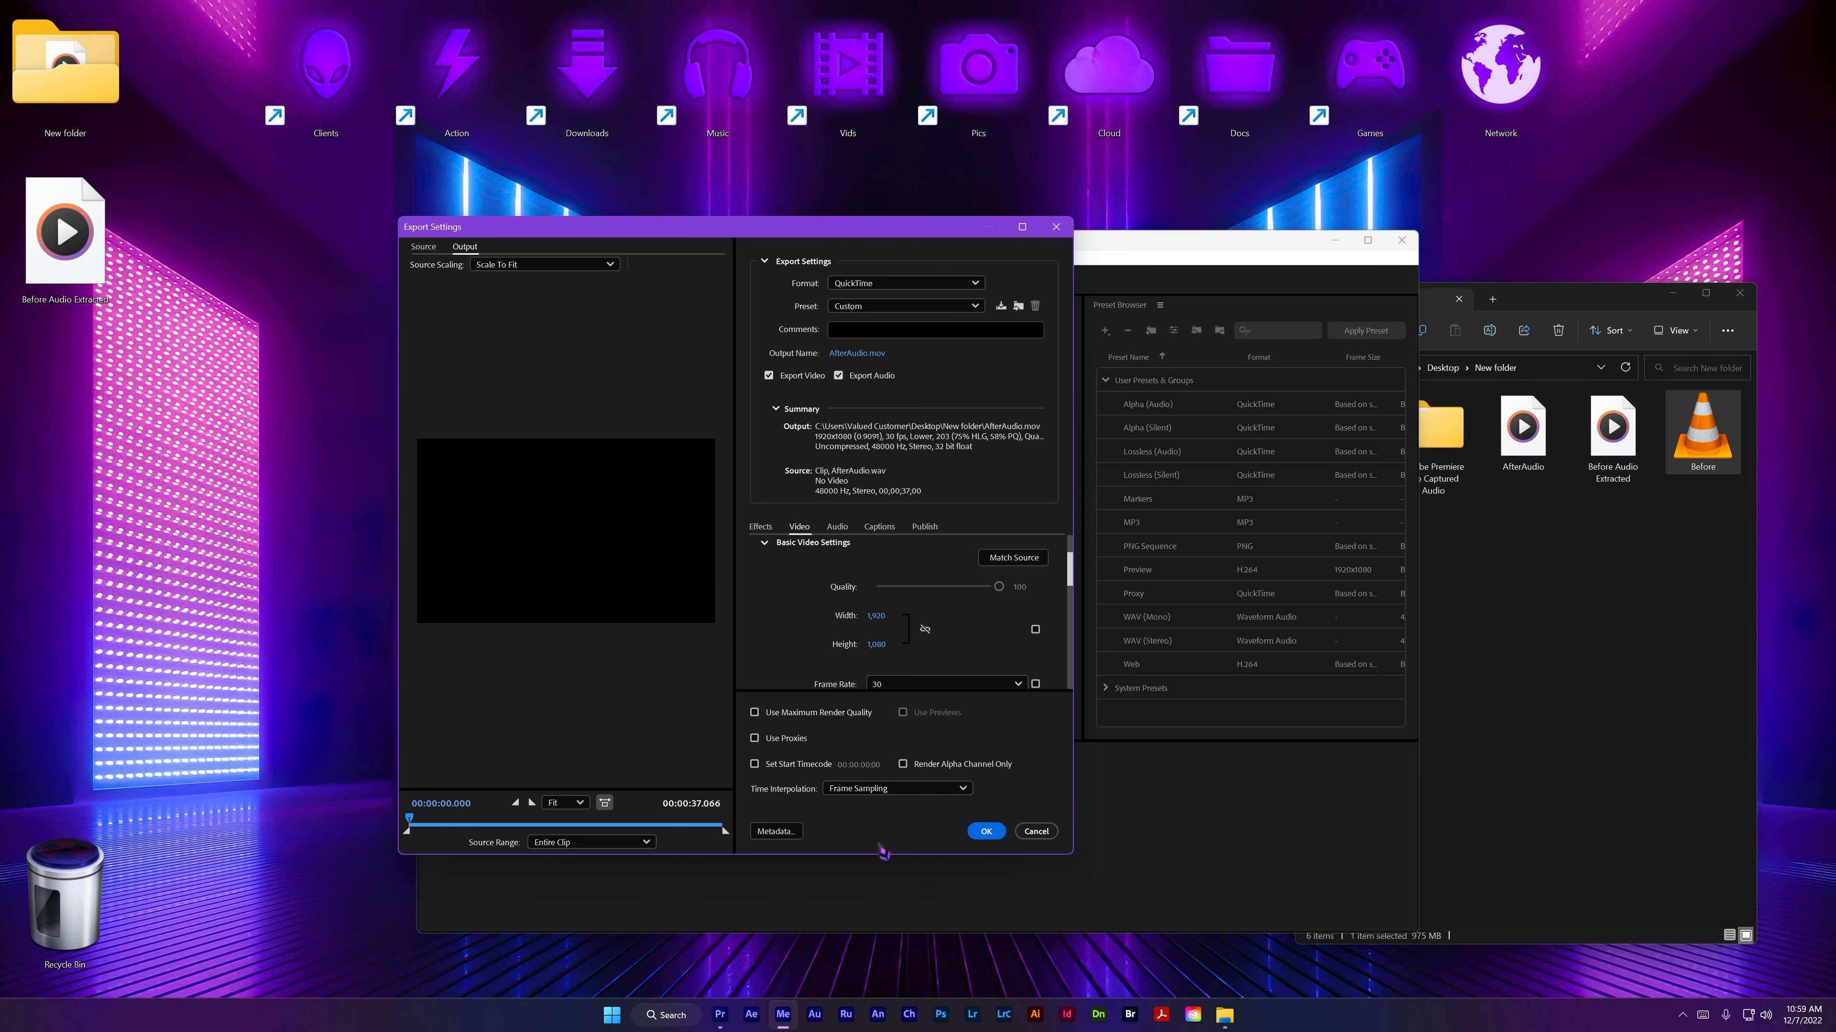
left_click(985, 832)
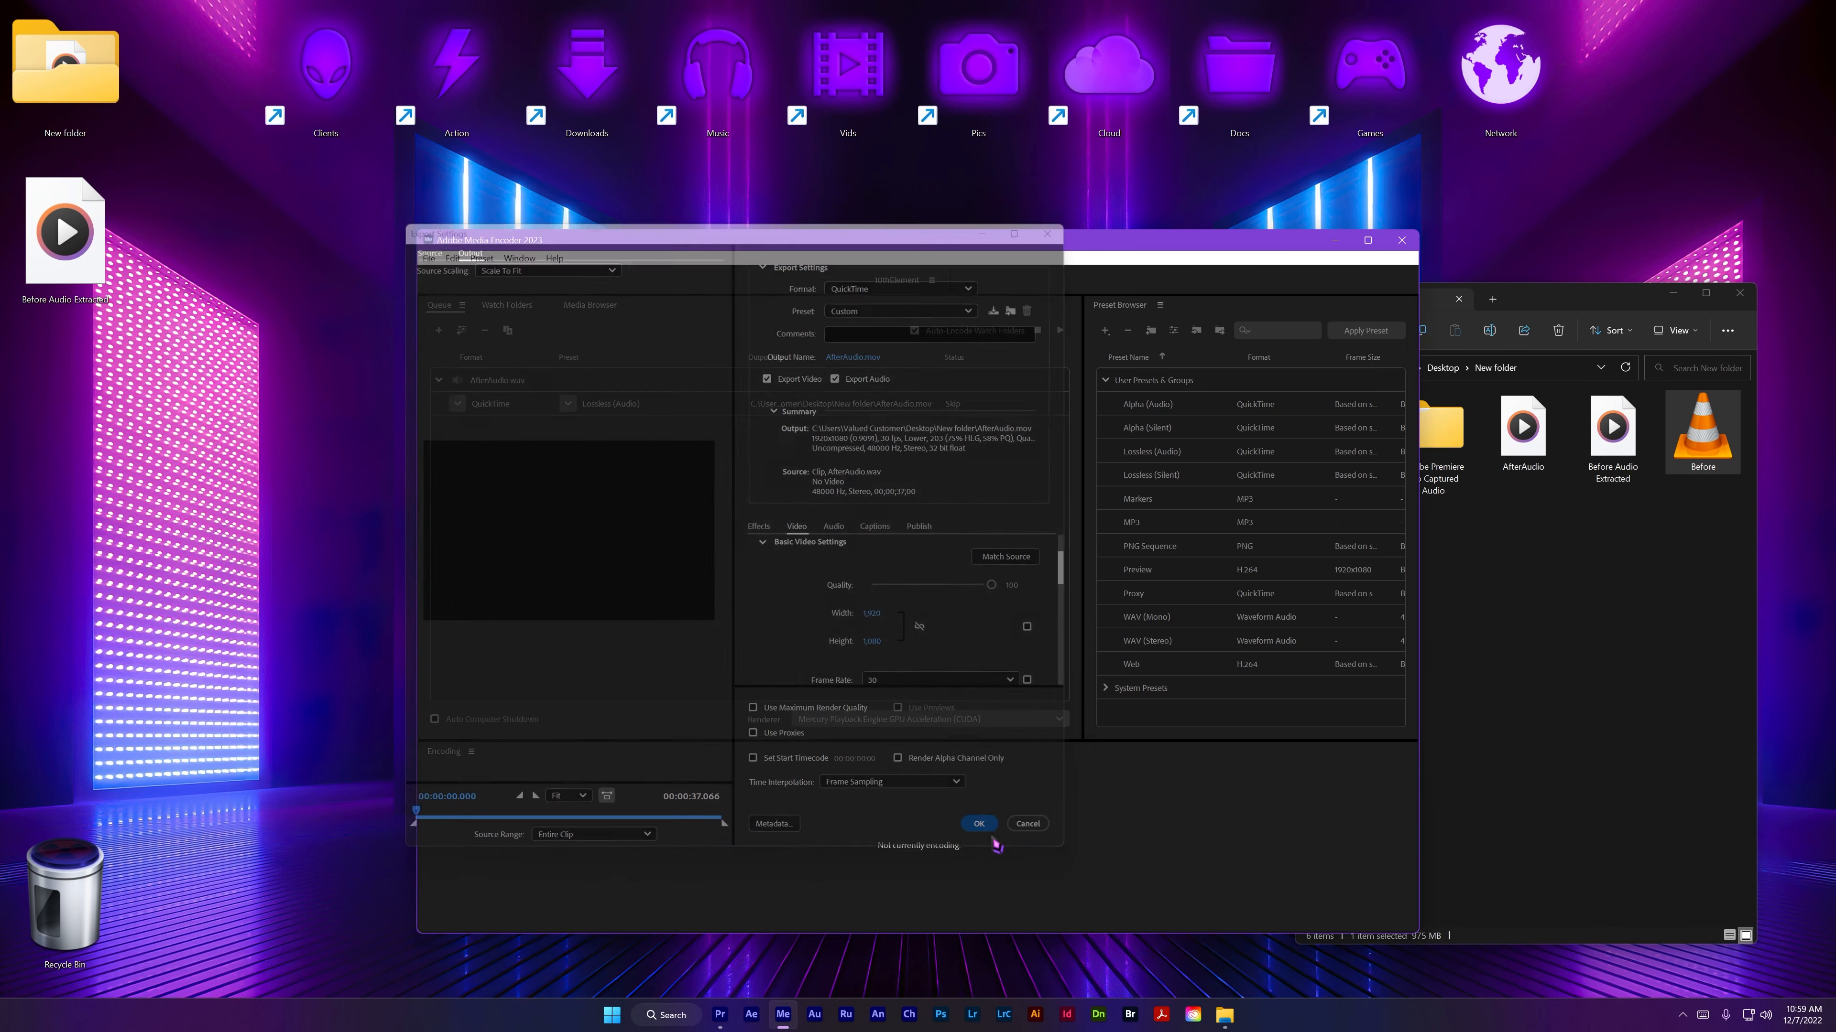
Step: Name the AfterAudio item's output file After in the desktop's New folder and encode the queue
left_click(844, 407)
type("After")
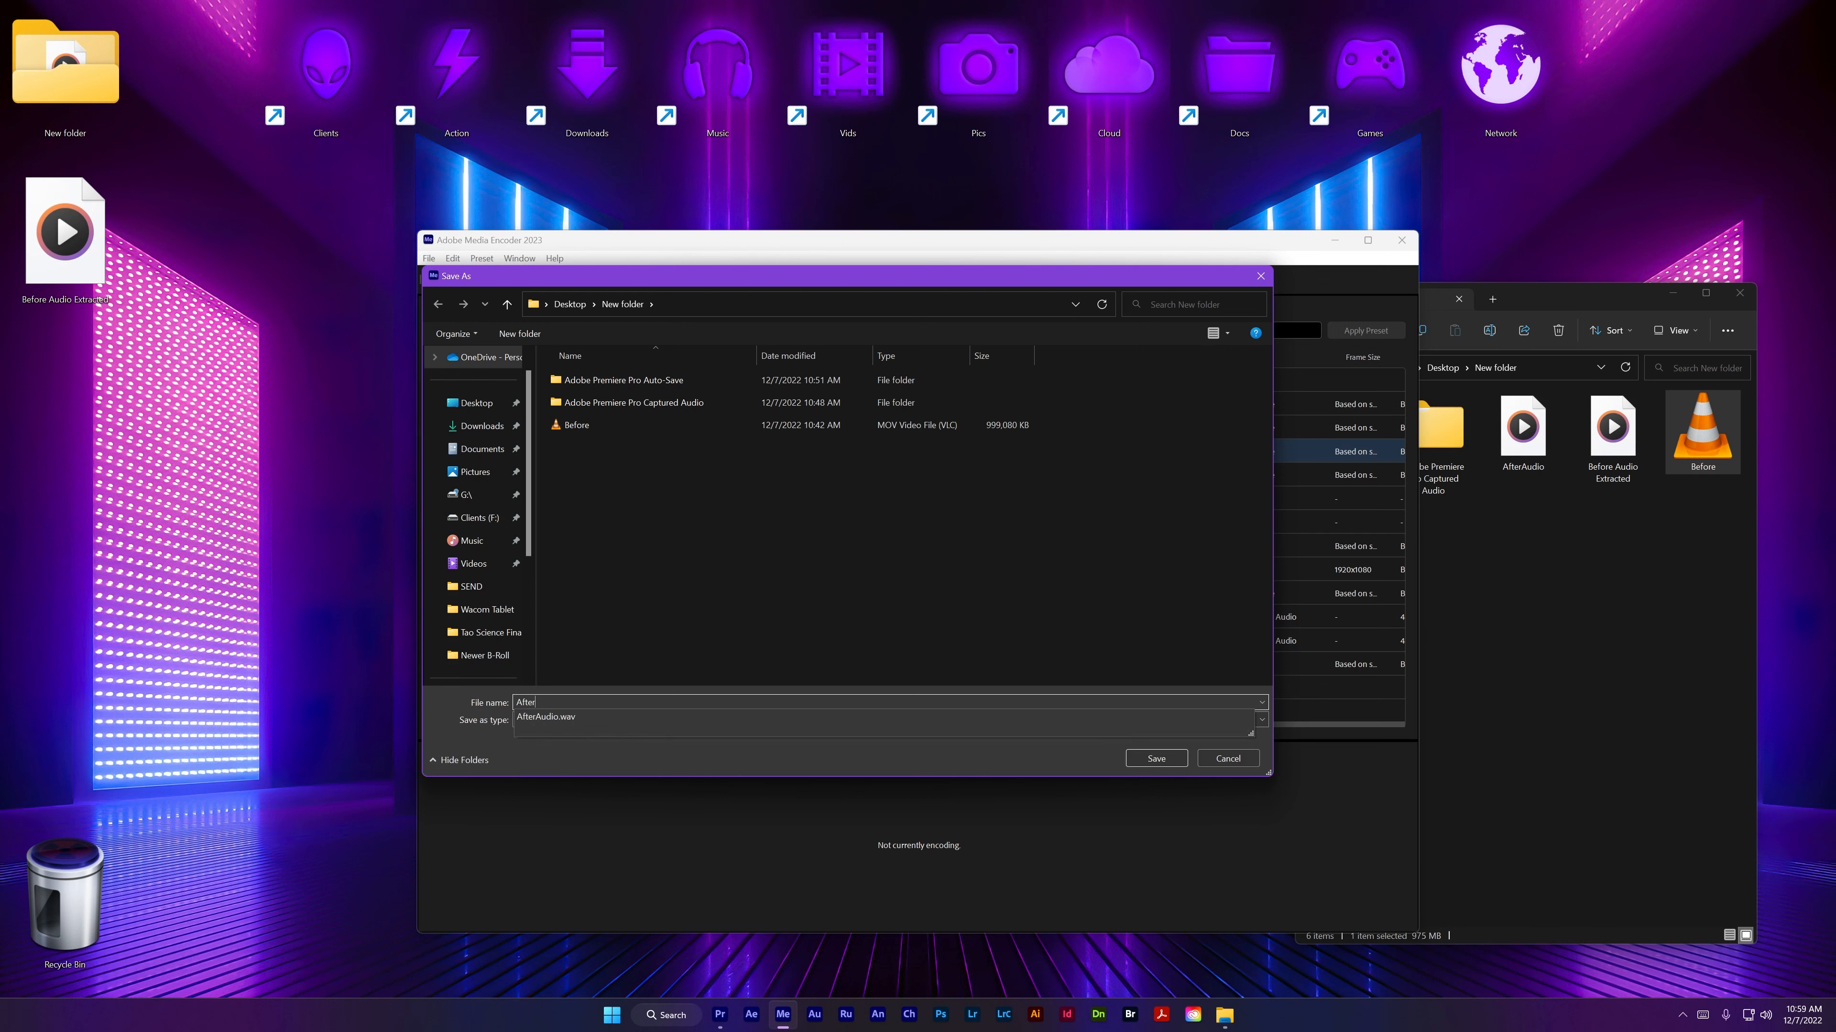
key("Return")
left_click(1059, 330)
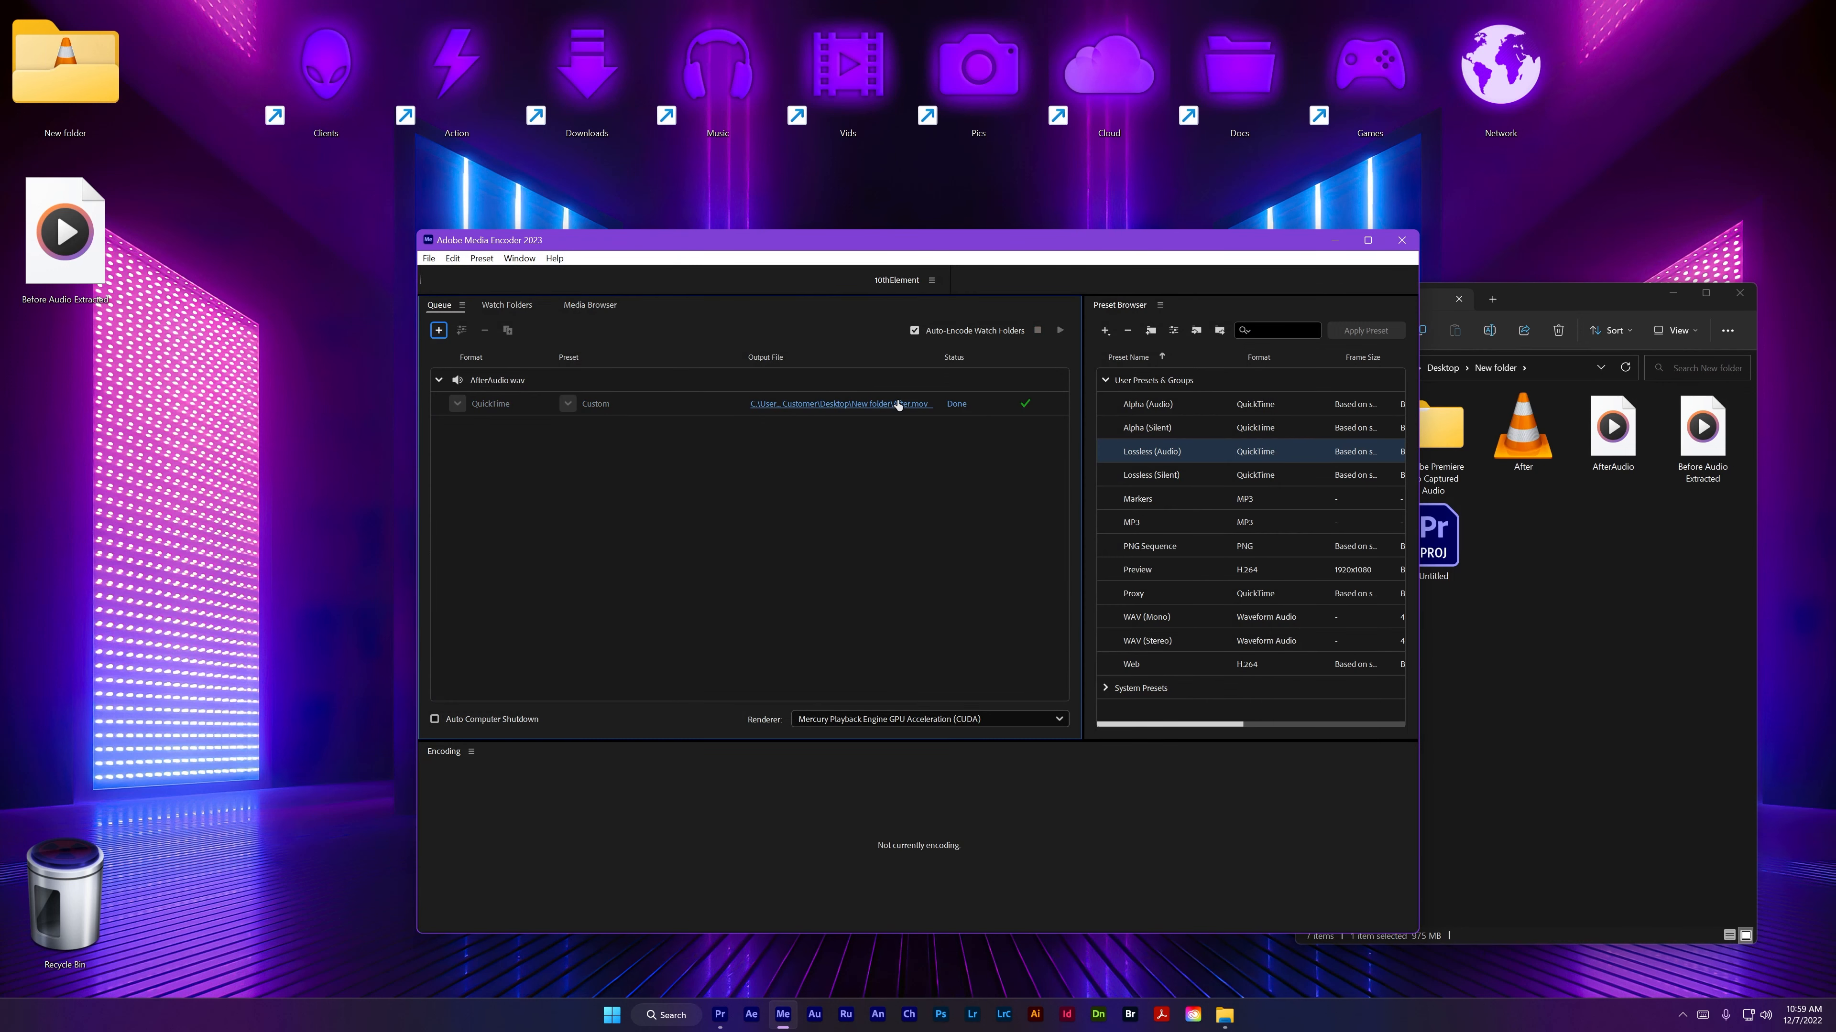
Step: Remove the encoded AfterAudio item from the queue, then close Media Encoder
left_click(665, 414)
key("Delete")
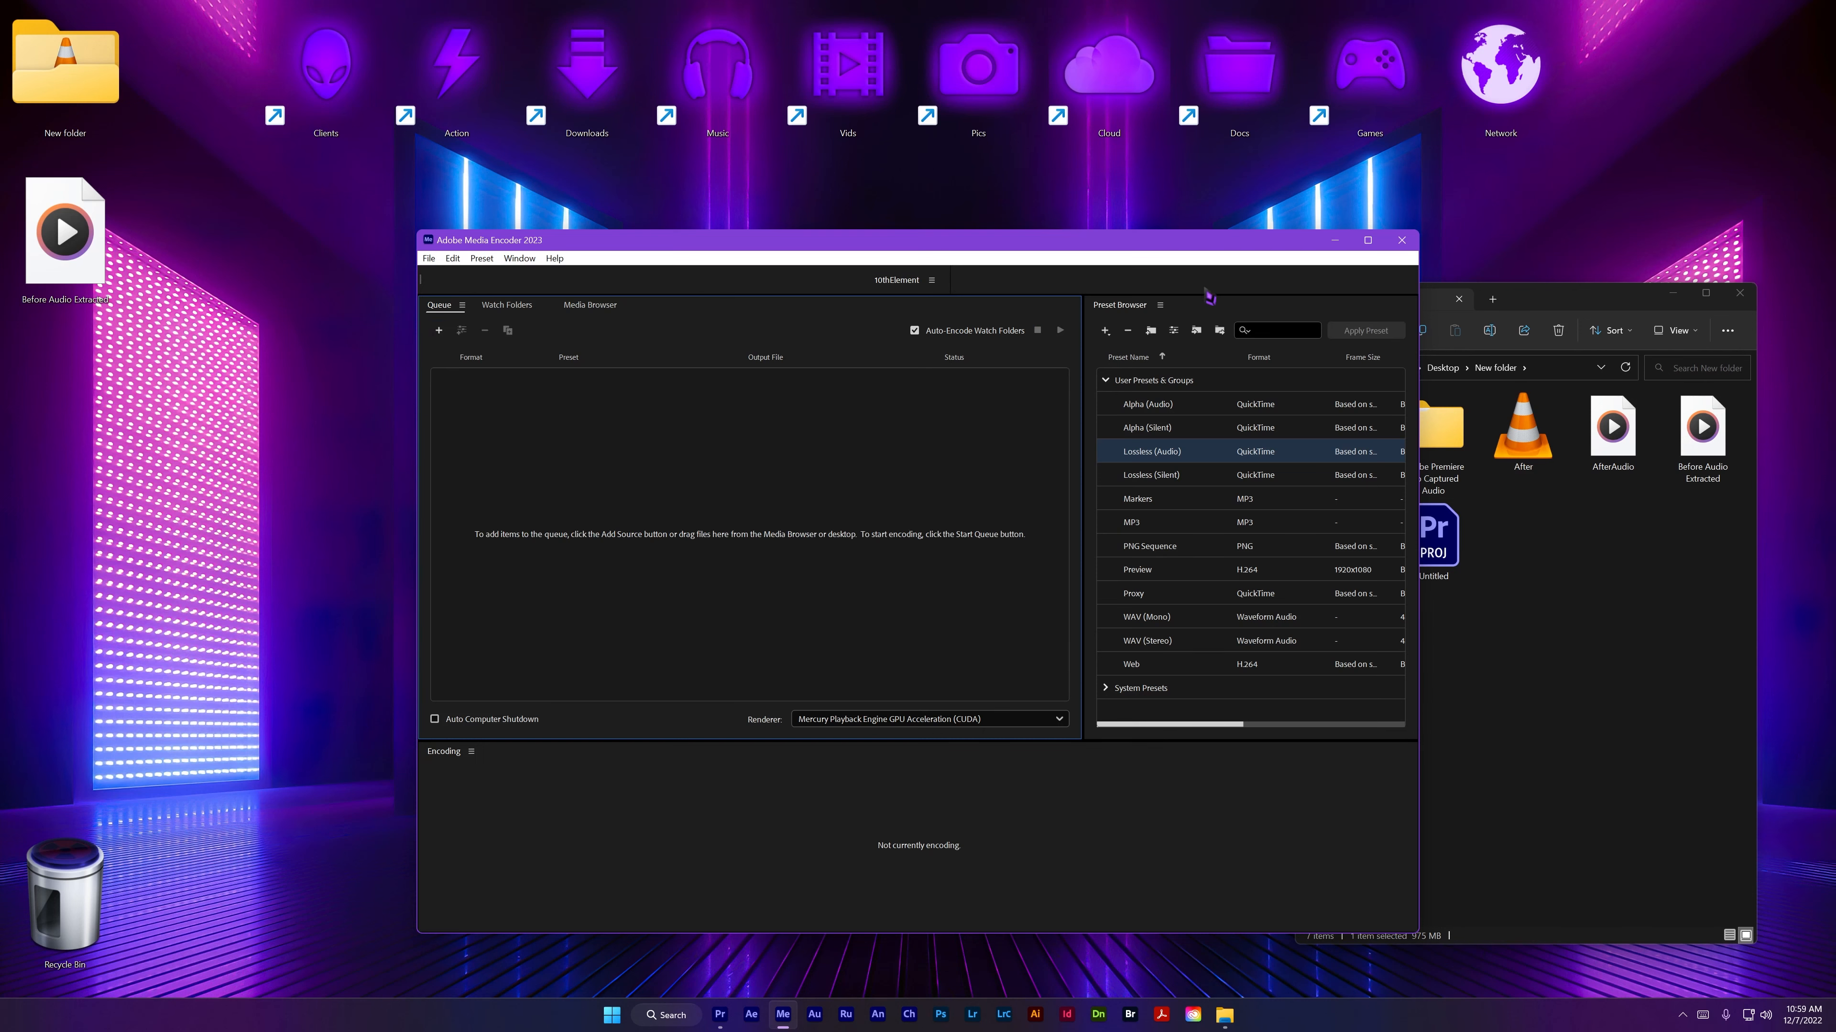
left_click(1401, 239)
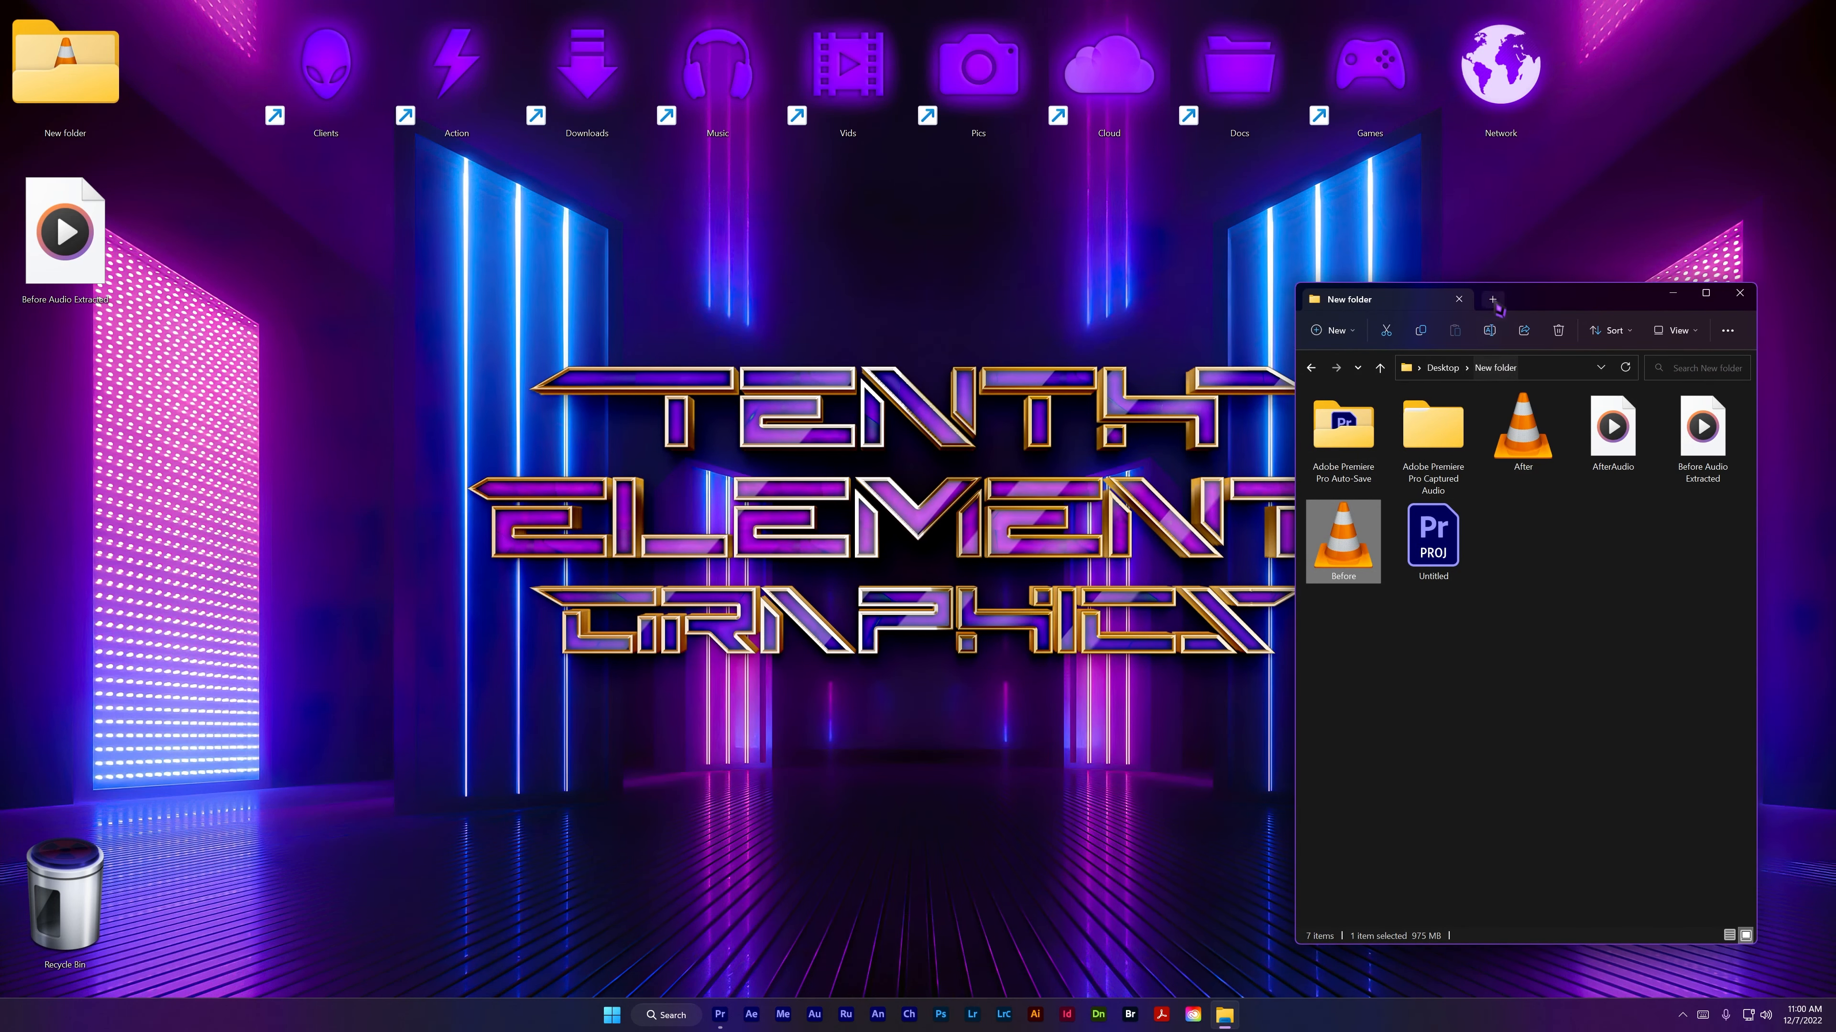
left_click_drag(1535, 306, 1042, 298)
left_click(948, 669)
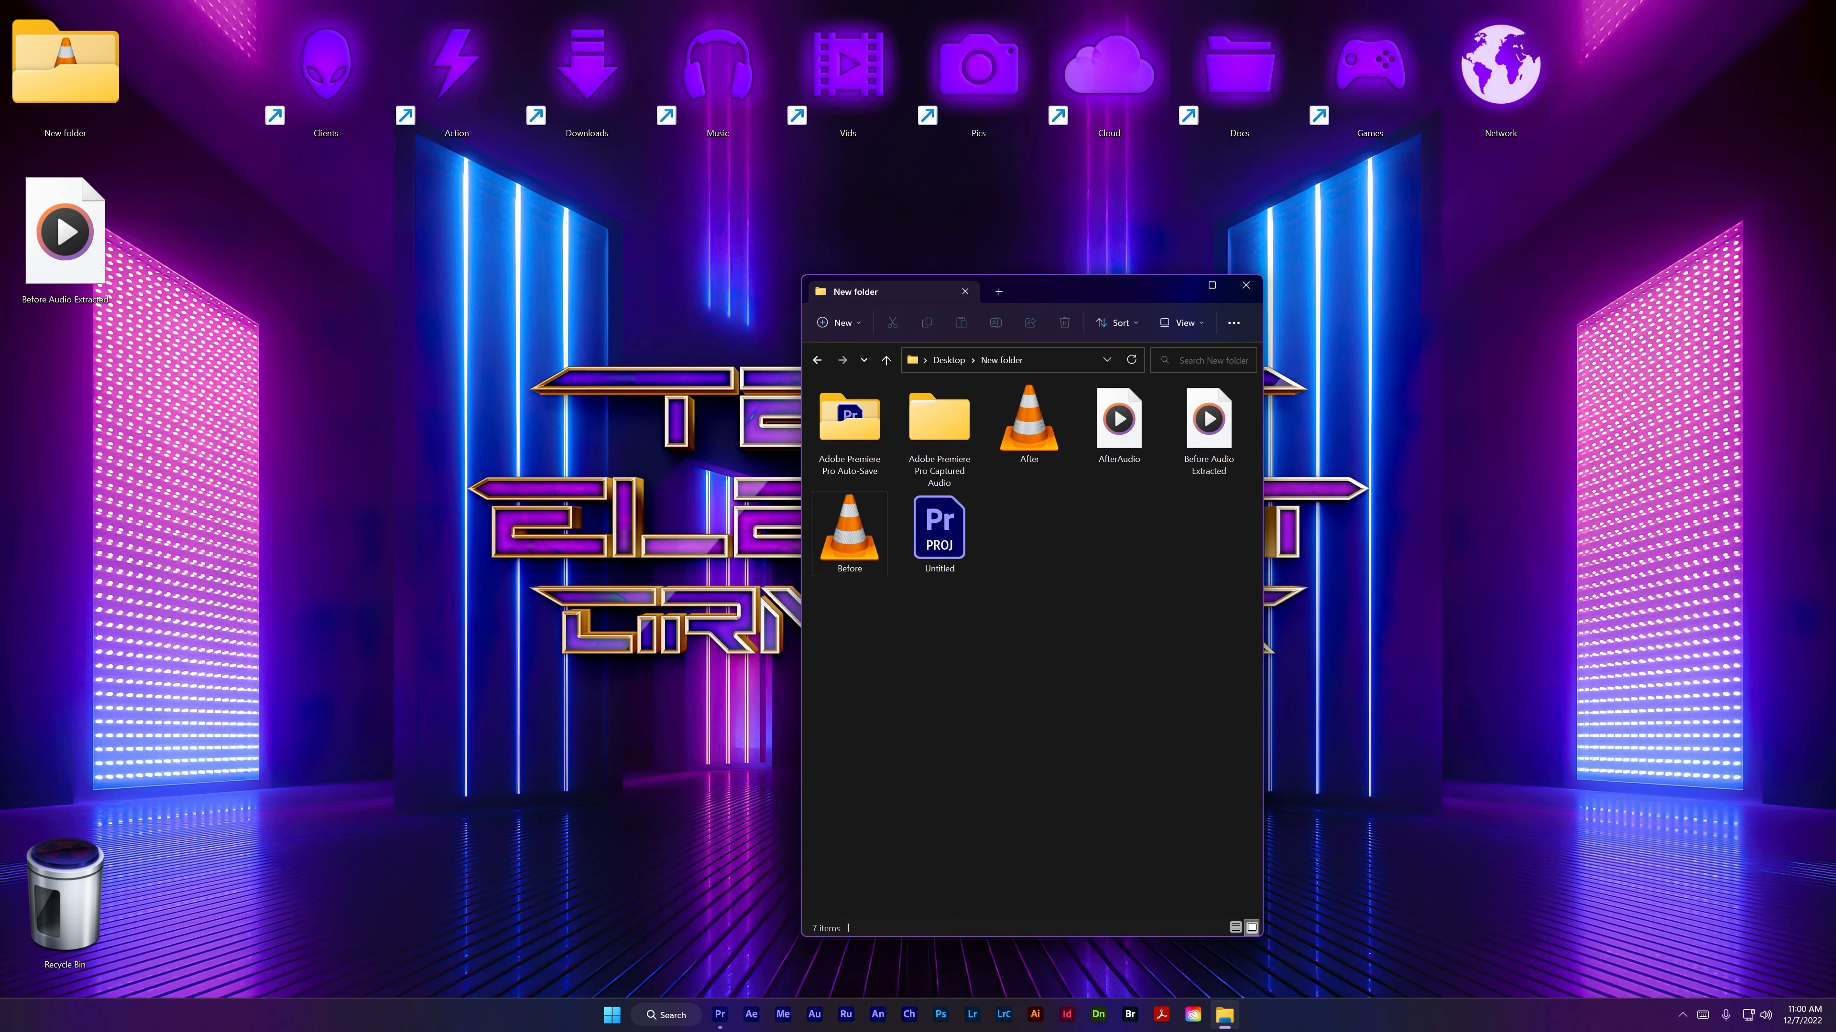
Step: Switch to Premiere Pro and create a bin named After in the project
left_click(720, 1015)
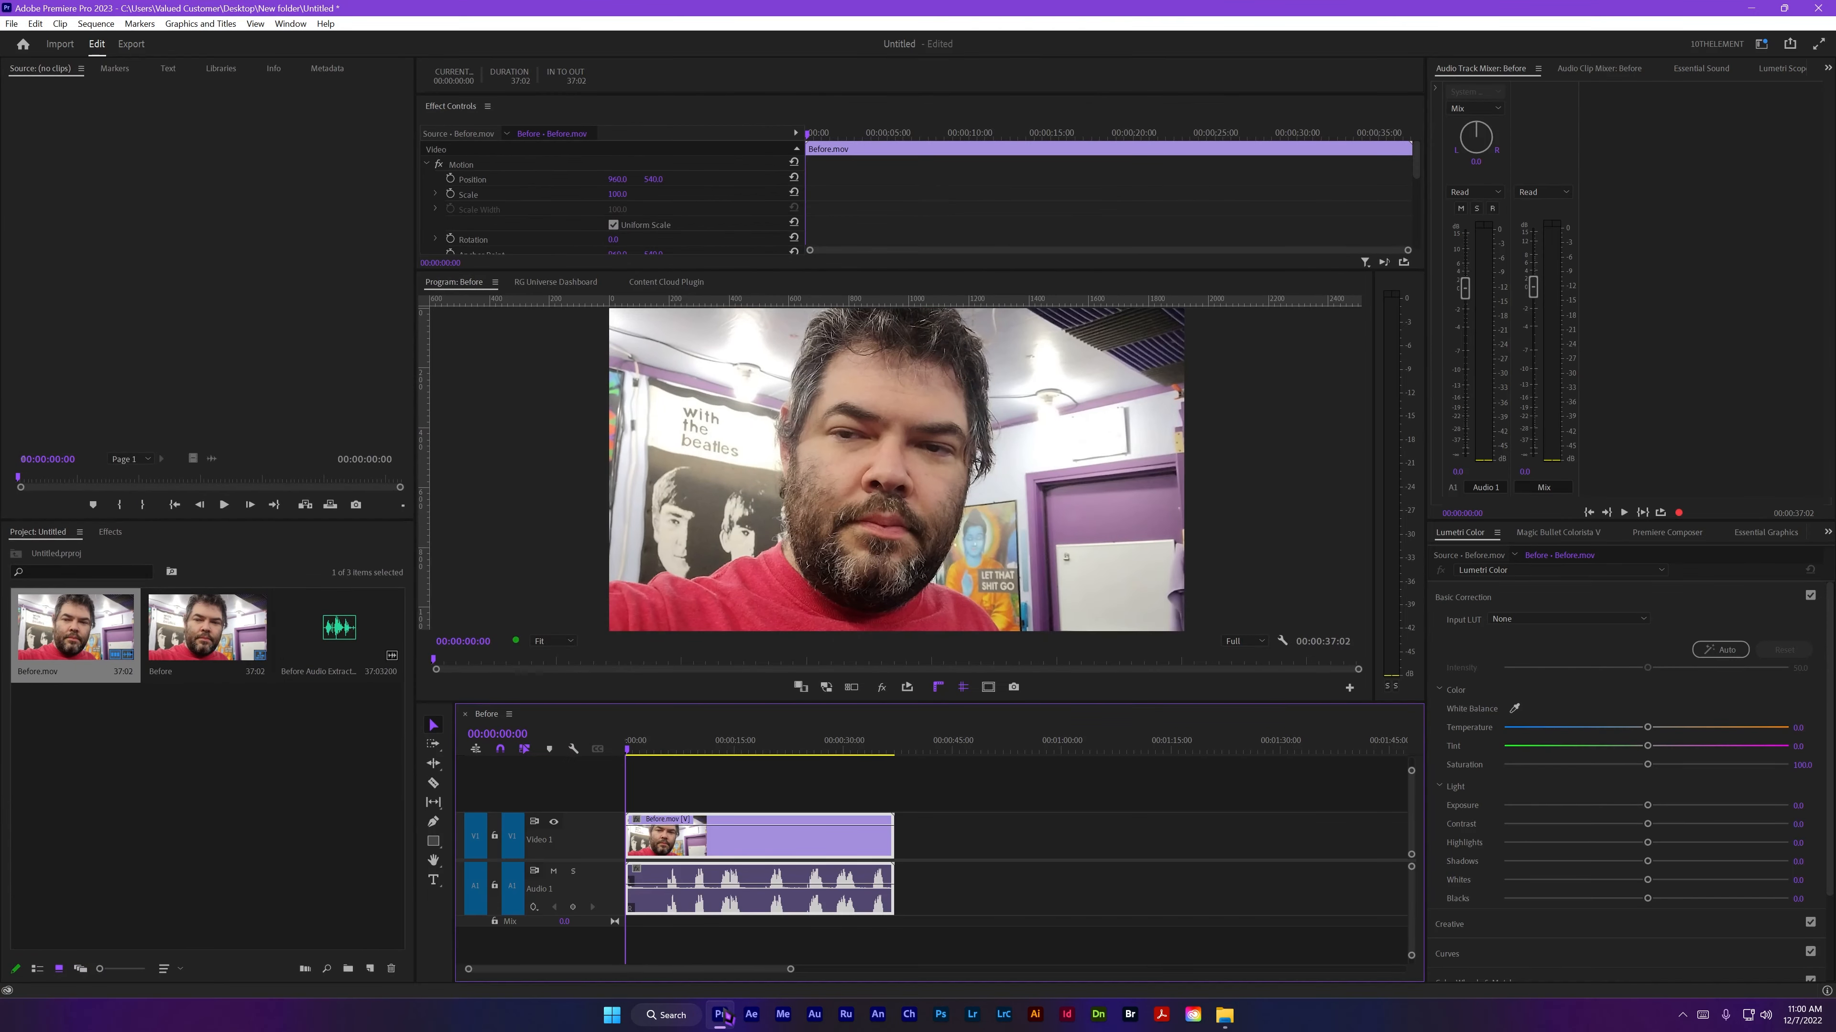
left_click(217, 817)
key("ctrl+b")
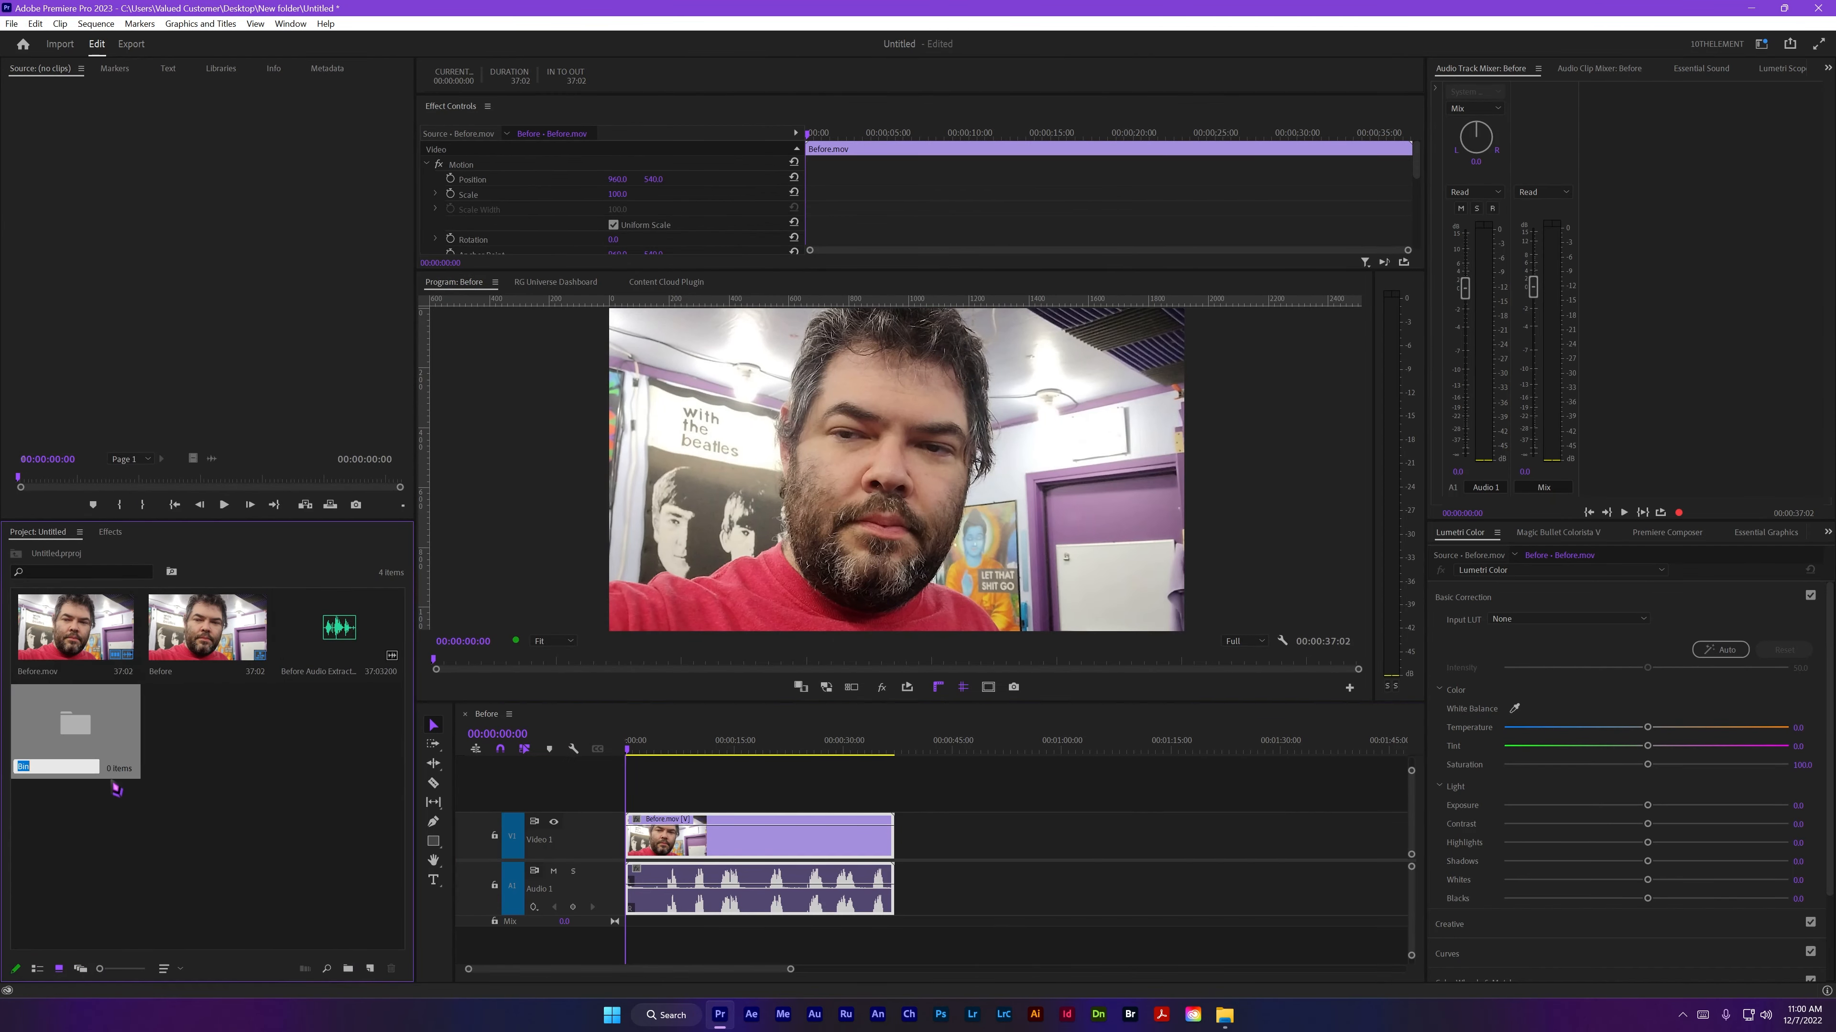
type("After")
key("Return")
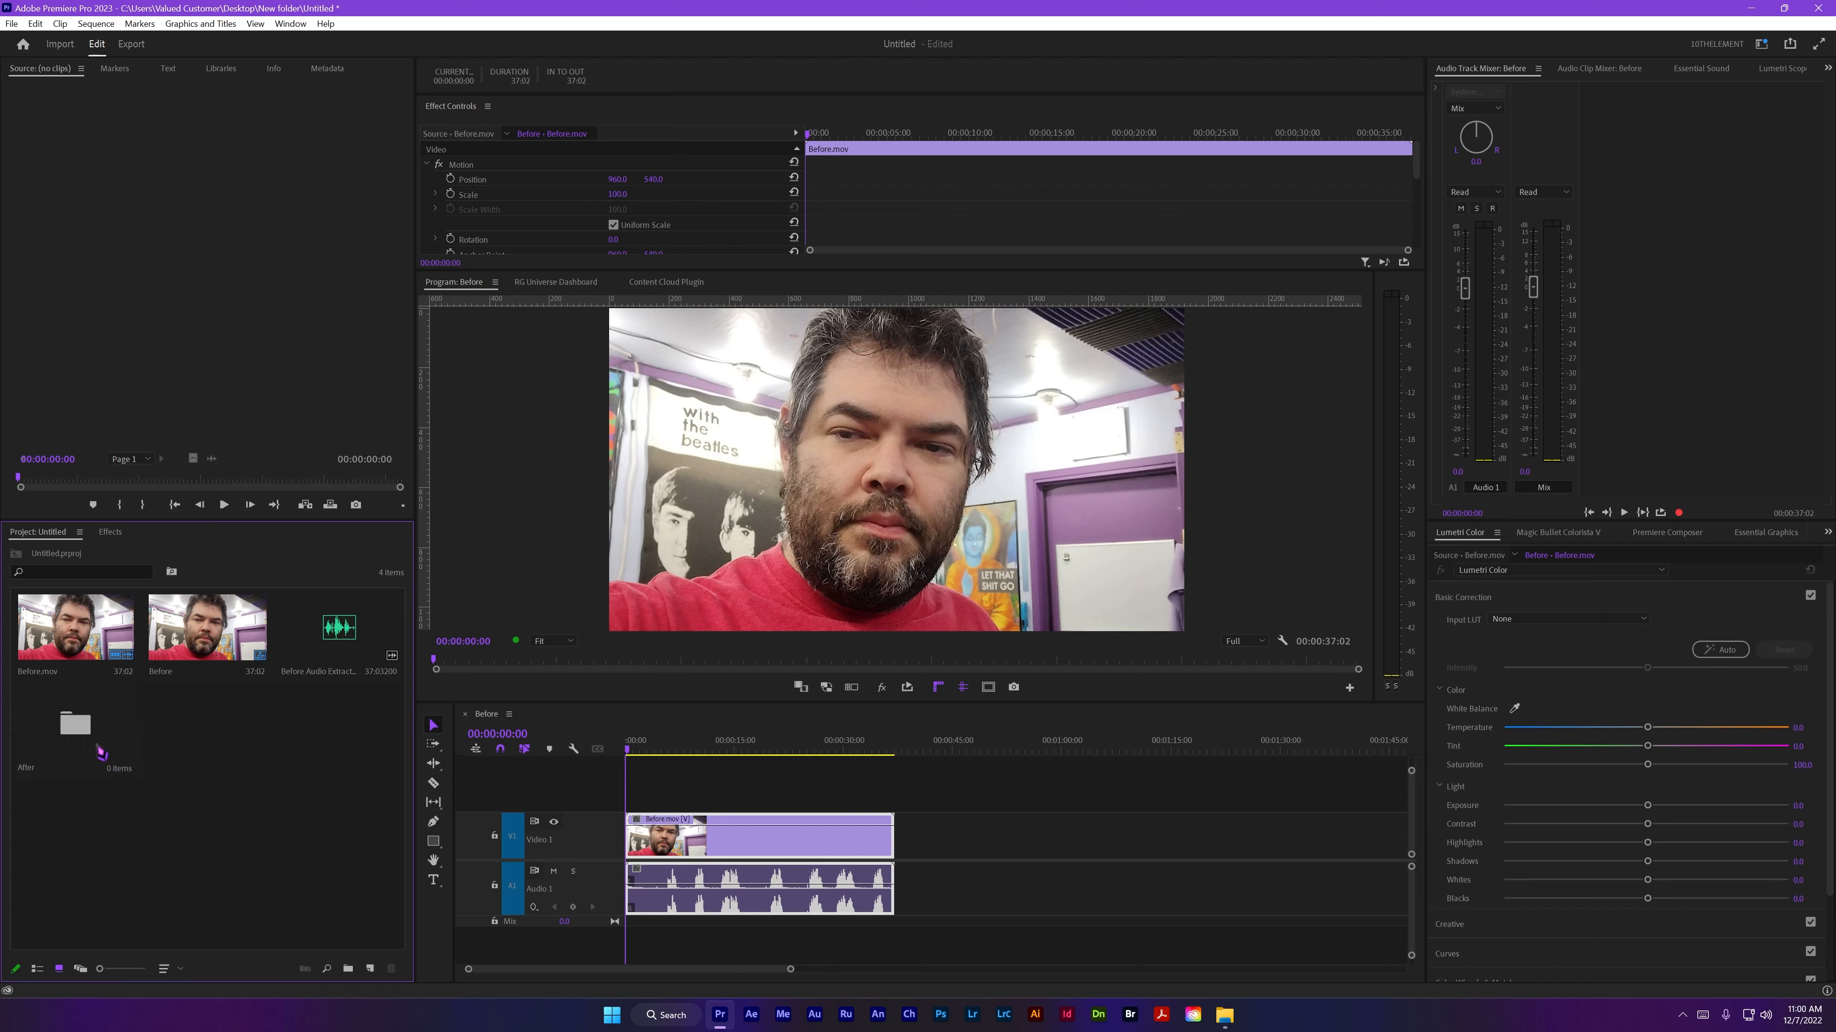
Step: Open the After bin in its own enlarged window and import After.mov from New folder into it
double_click(85, 736)
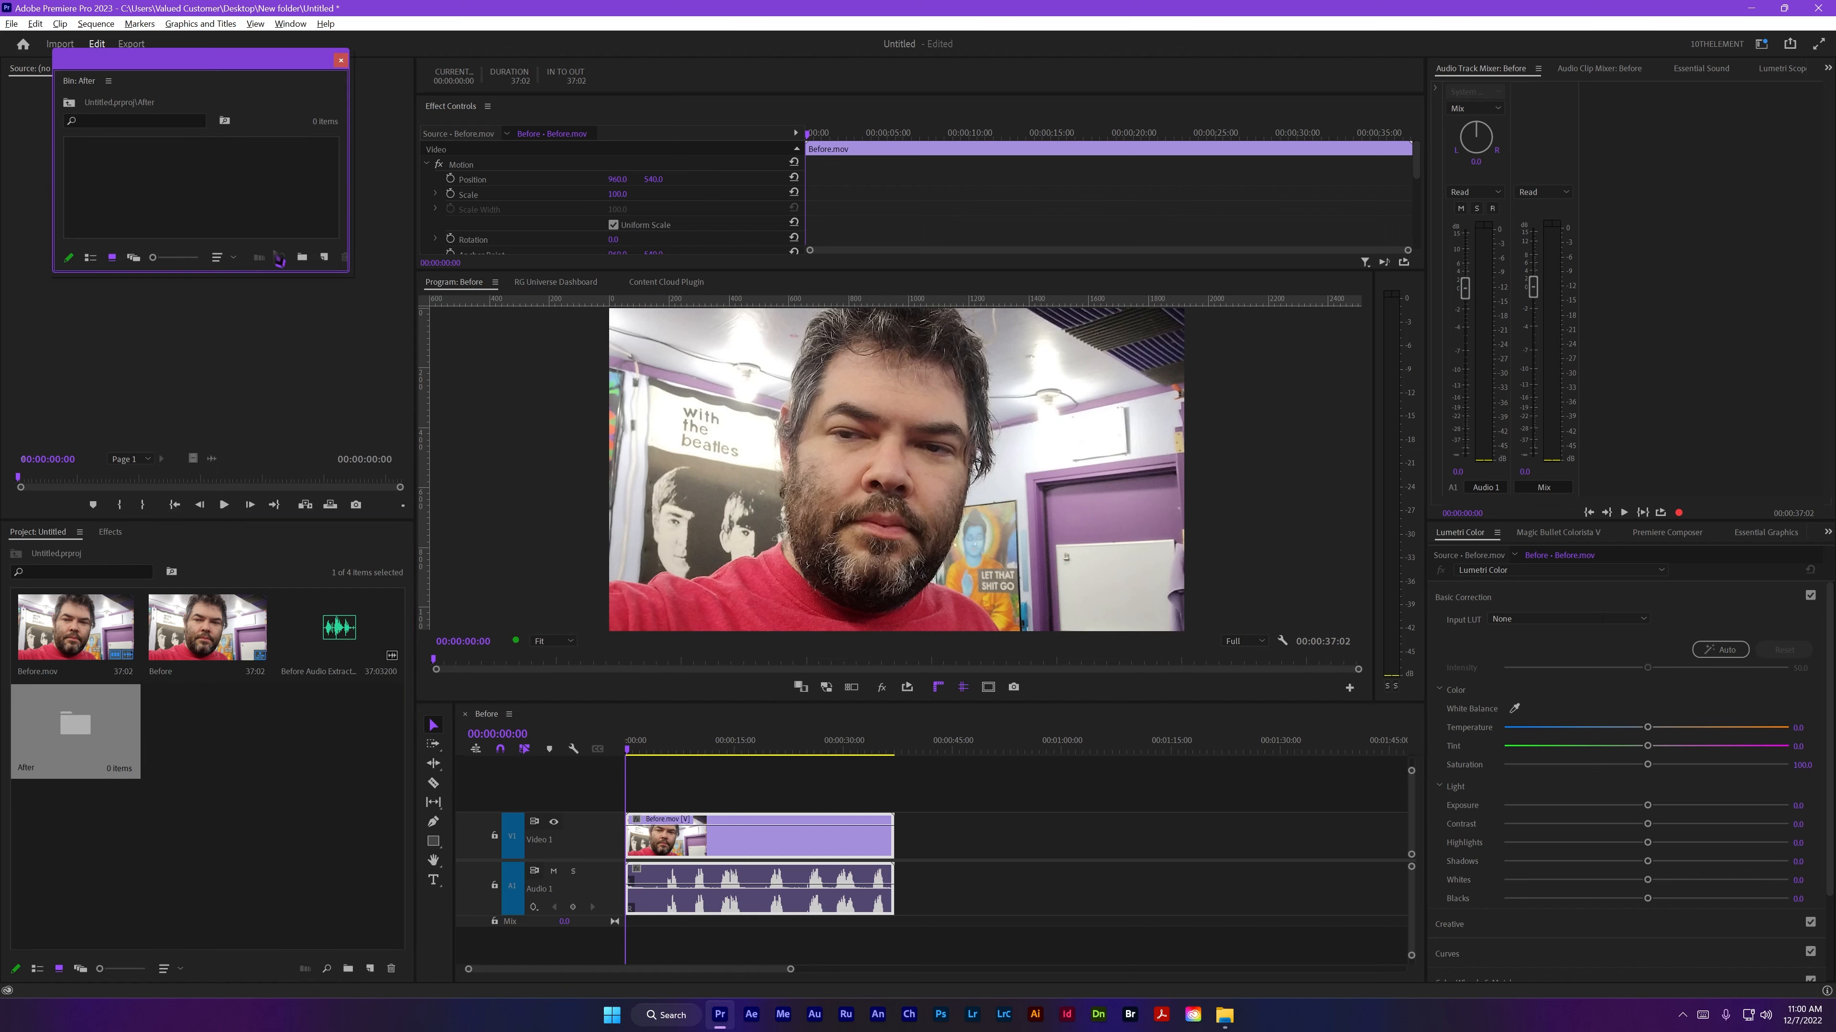
left_click_drag(350, 274, 418, 471)
left_click_drag(279, 67, 636, 396)
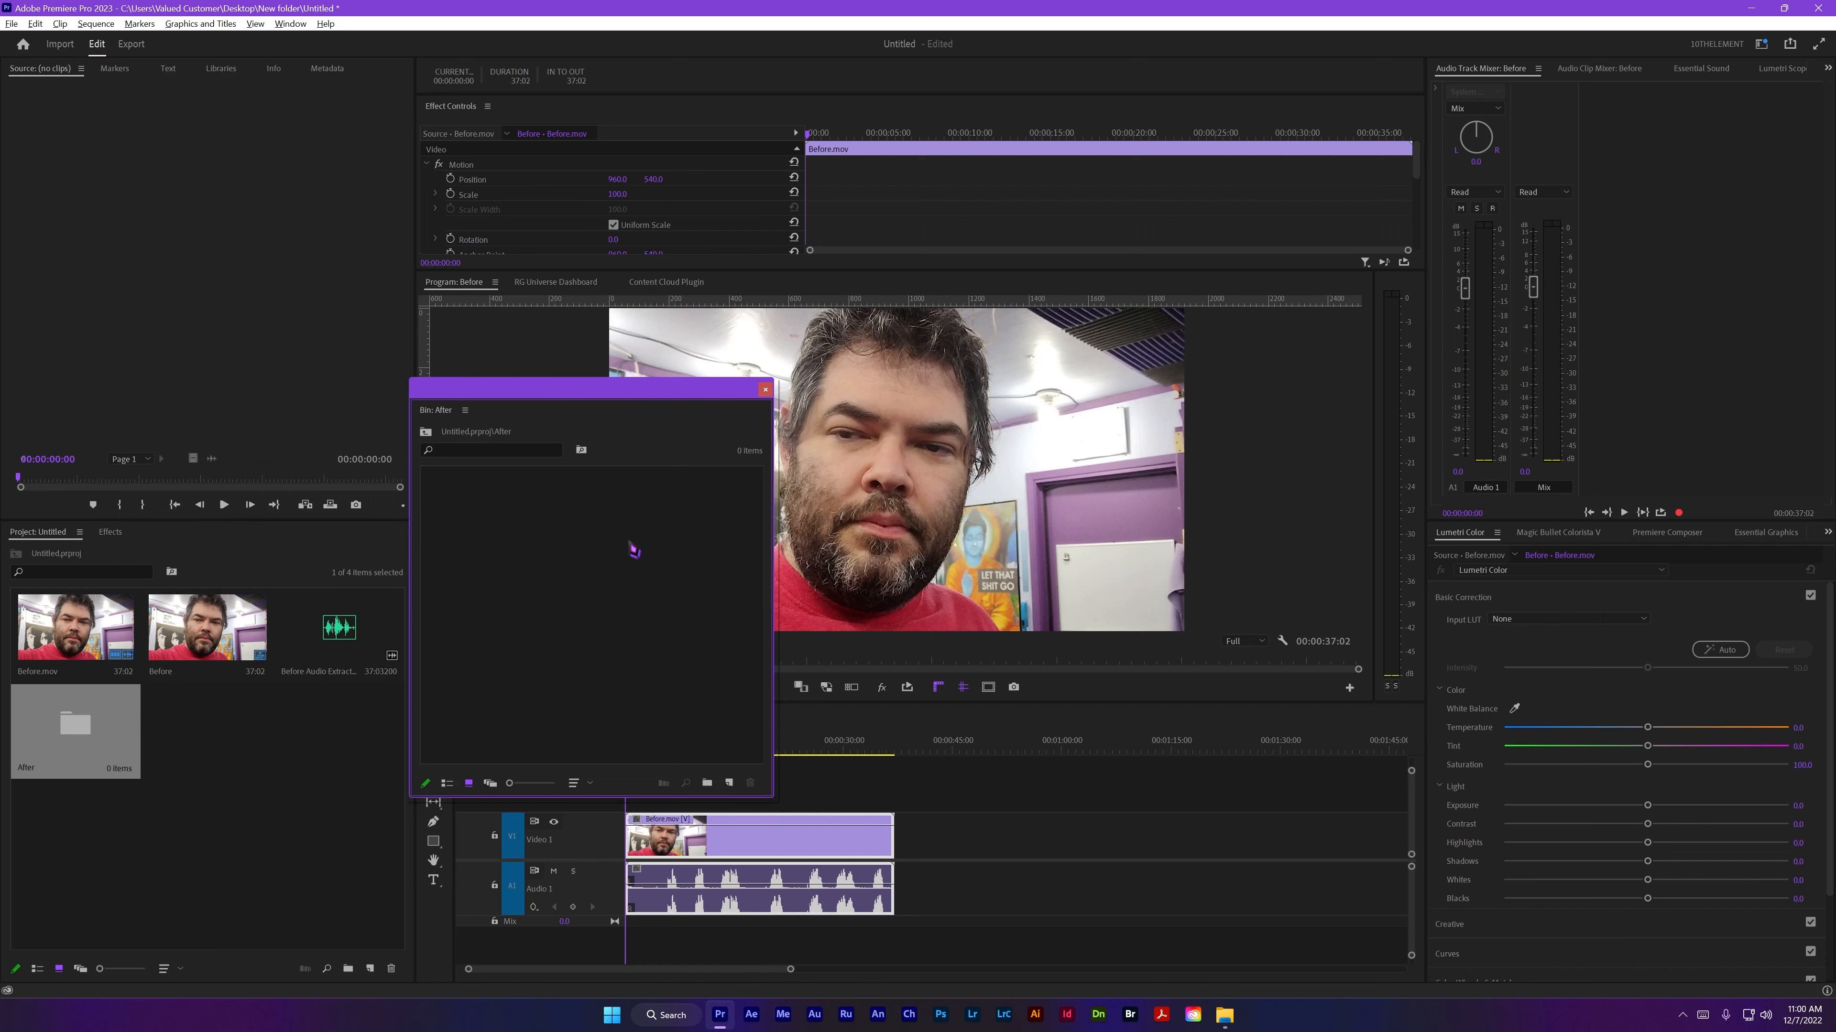
right_click(615, 529)
left_click(657, 639)
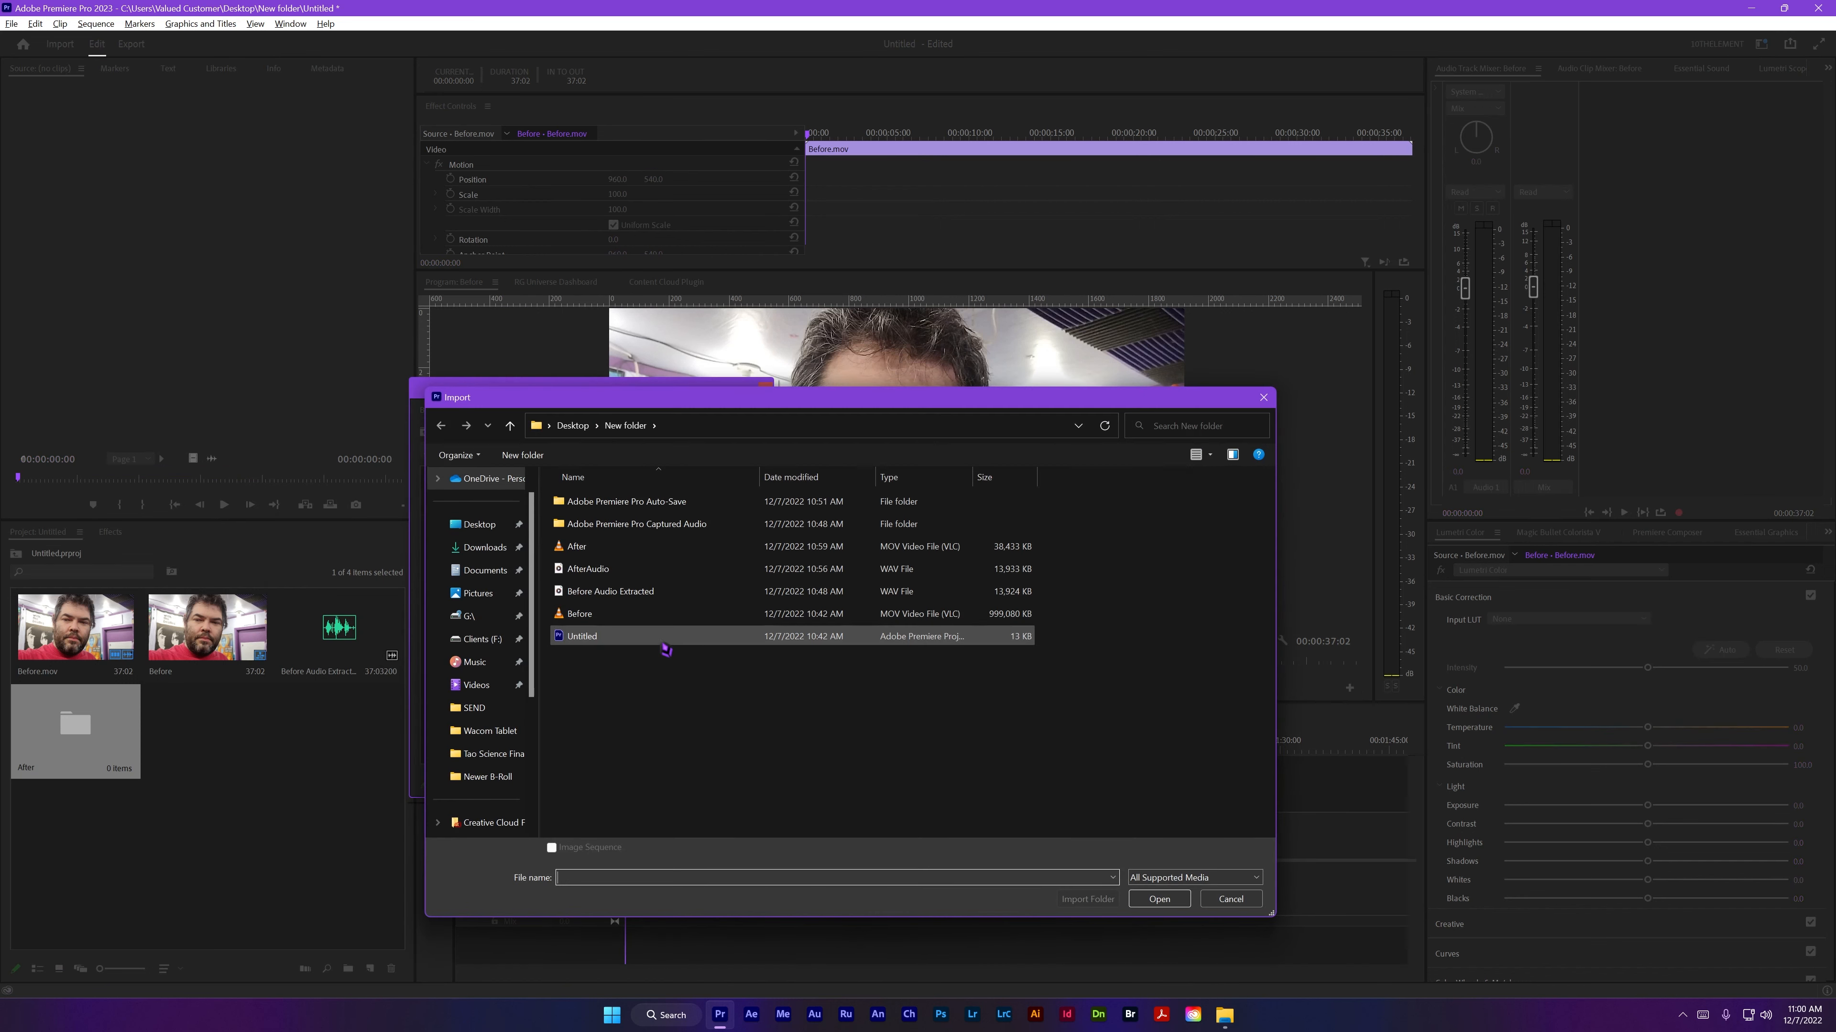
double_click(578, 547)
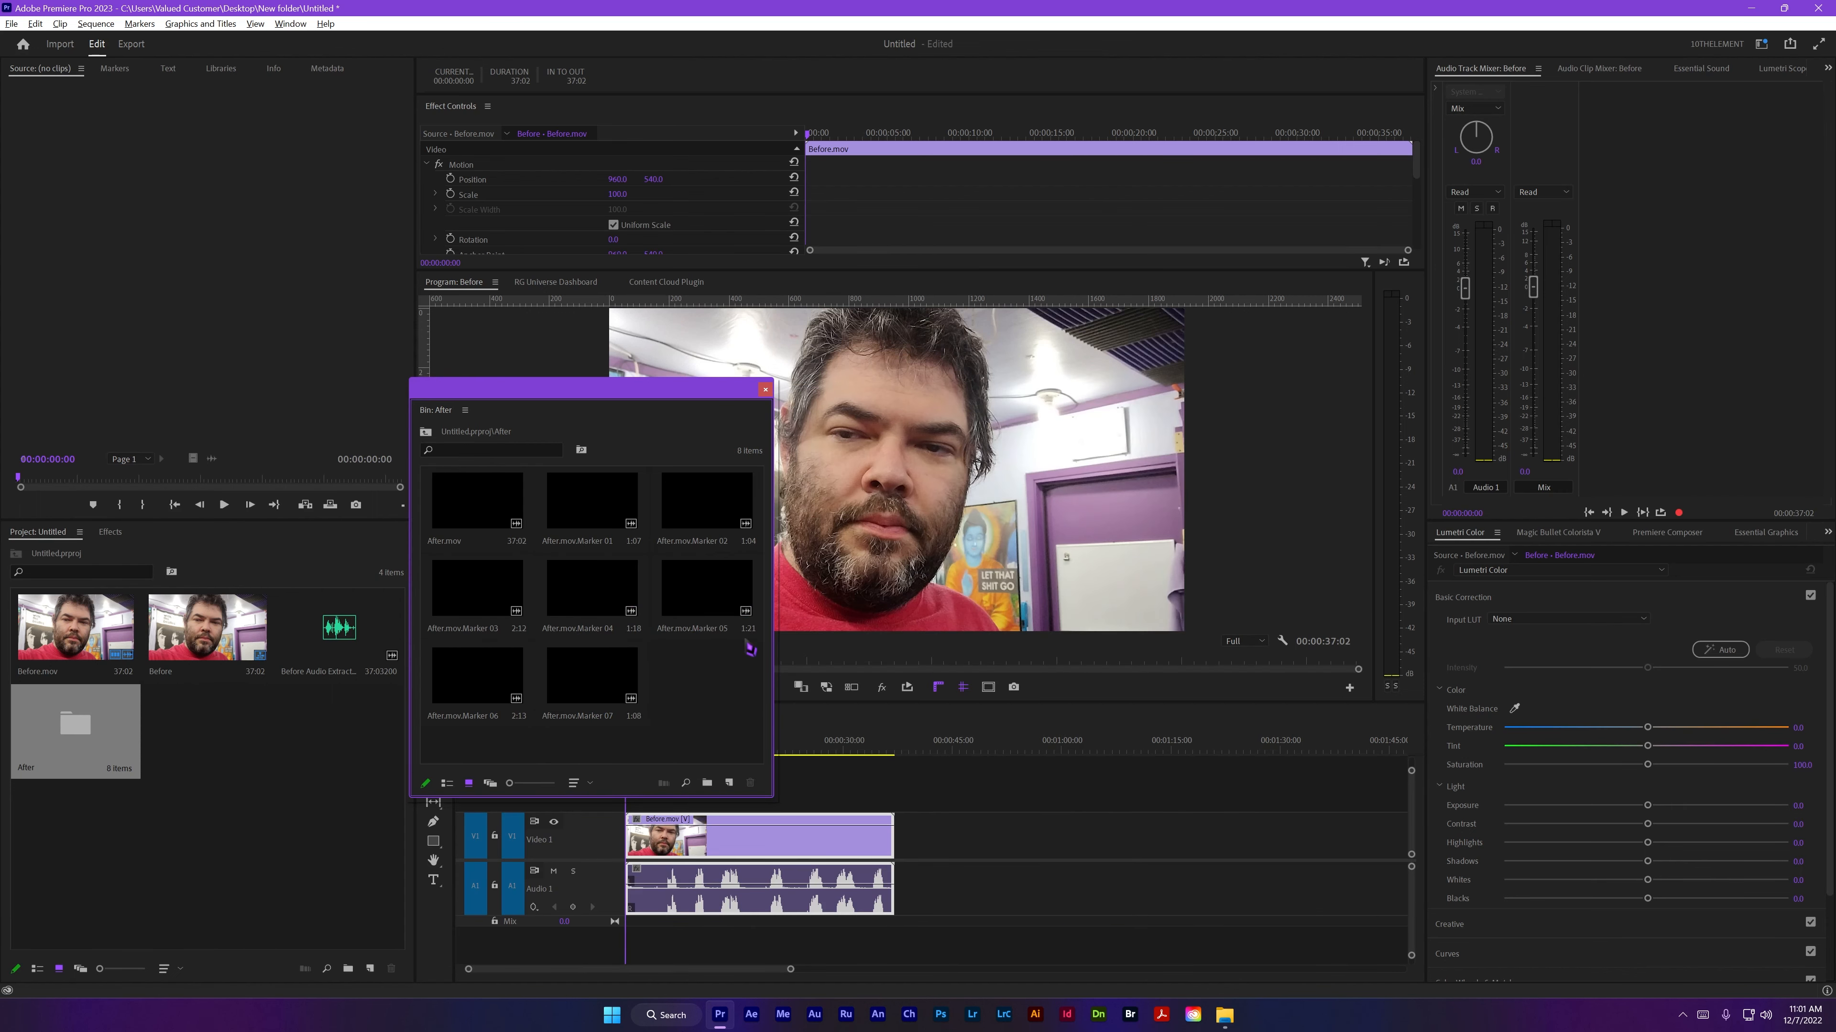
Step: Make all the clips in the After bin offline, keeping the media files on disk
left_click_drag(561, 404, 245, 429)
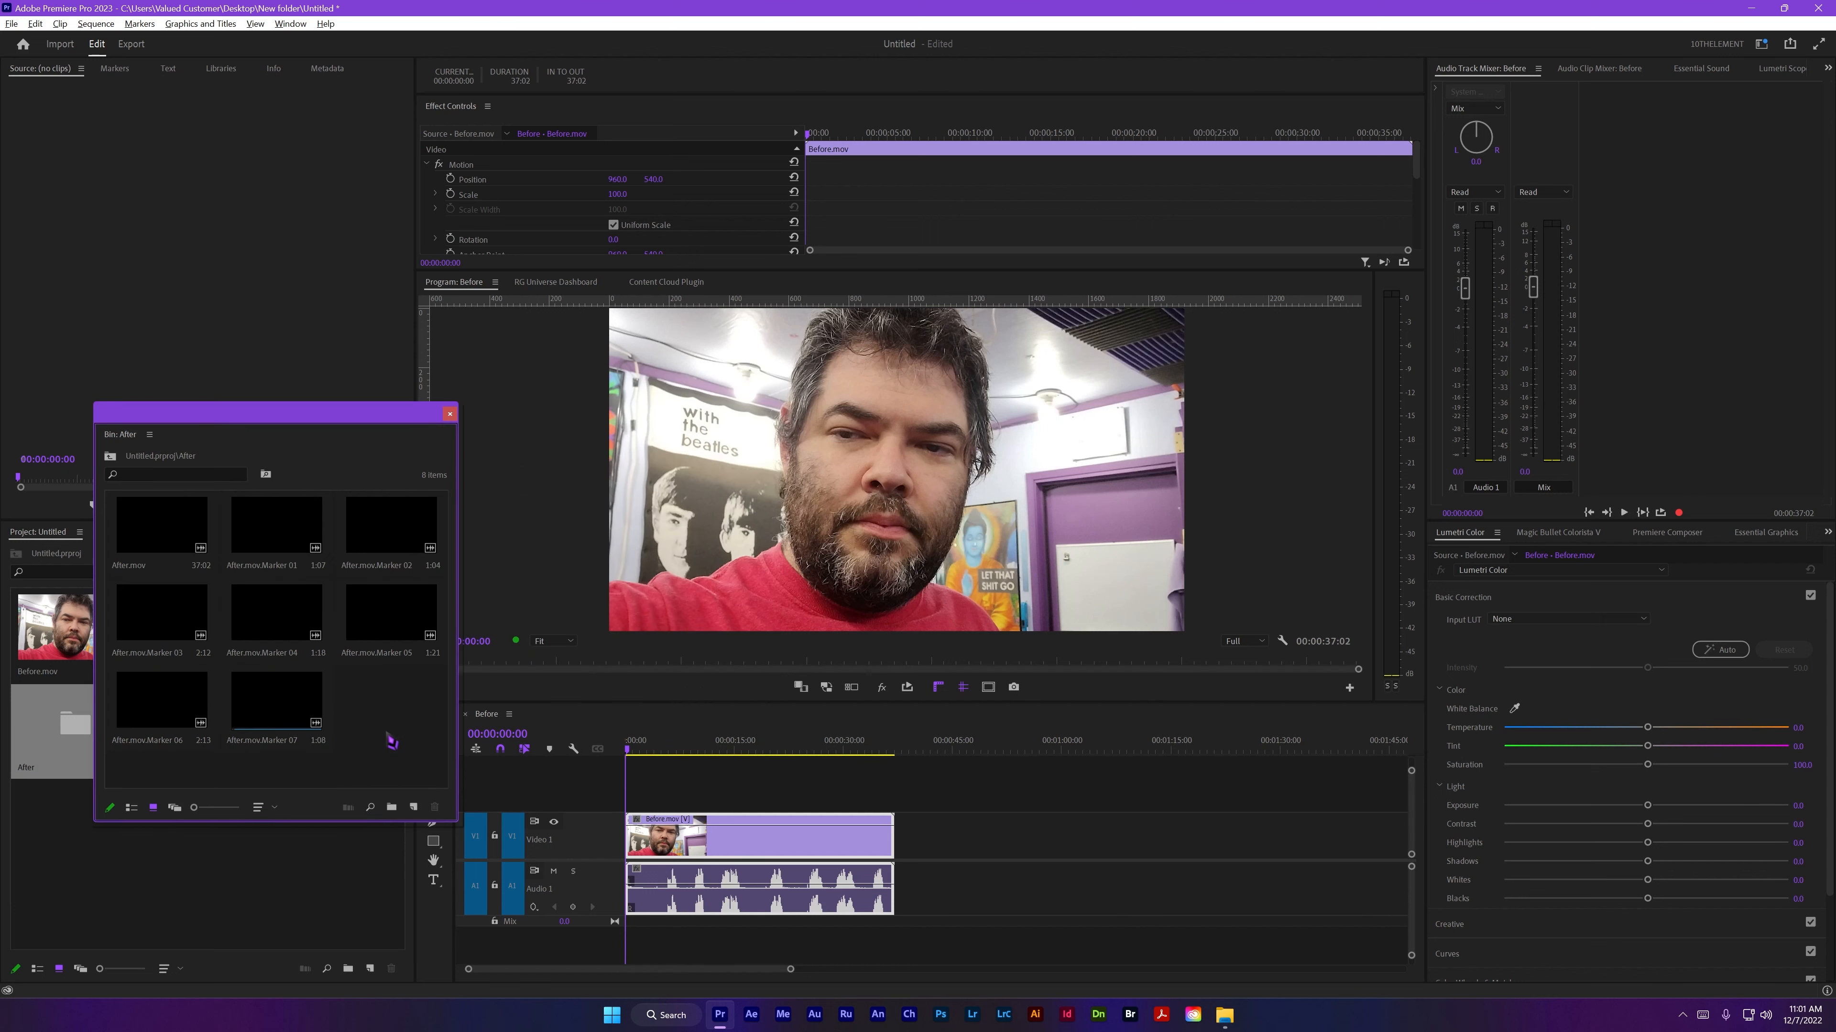
left_click_drag(248, 419, 521, 450)
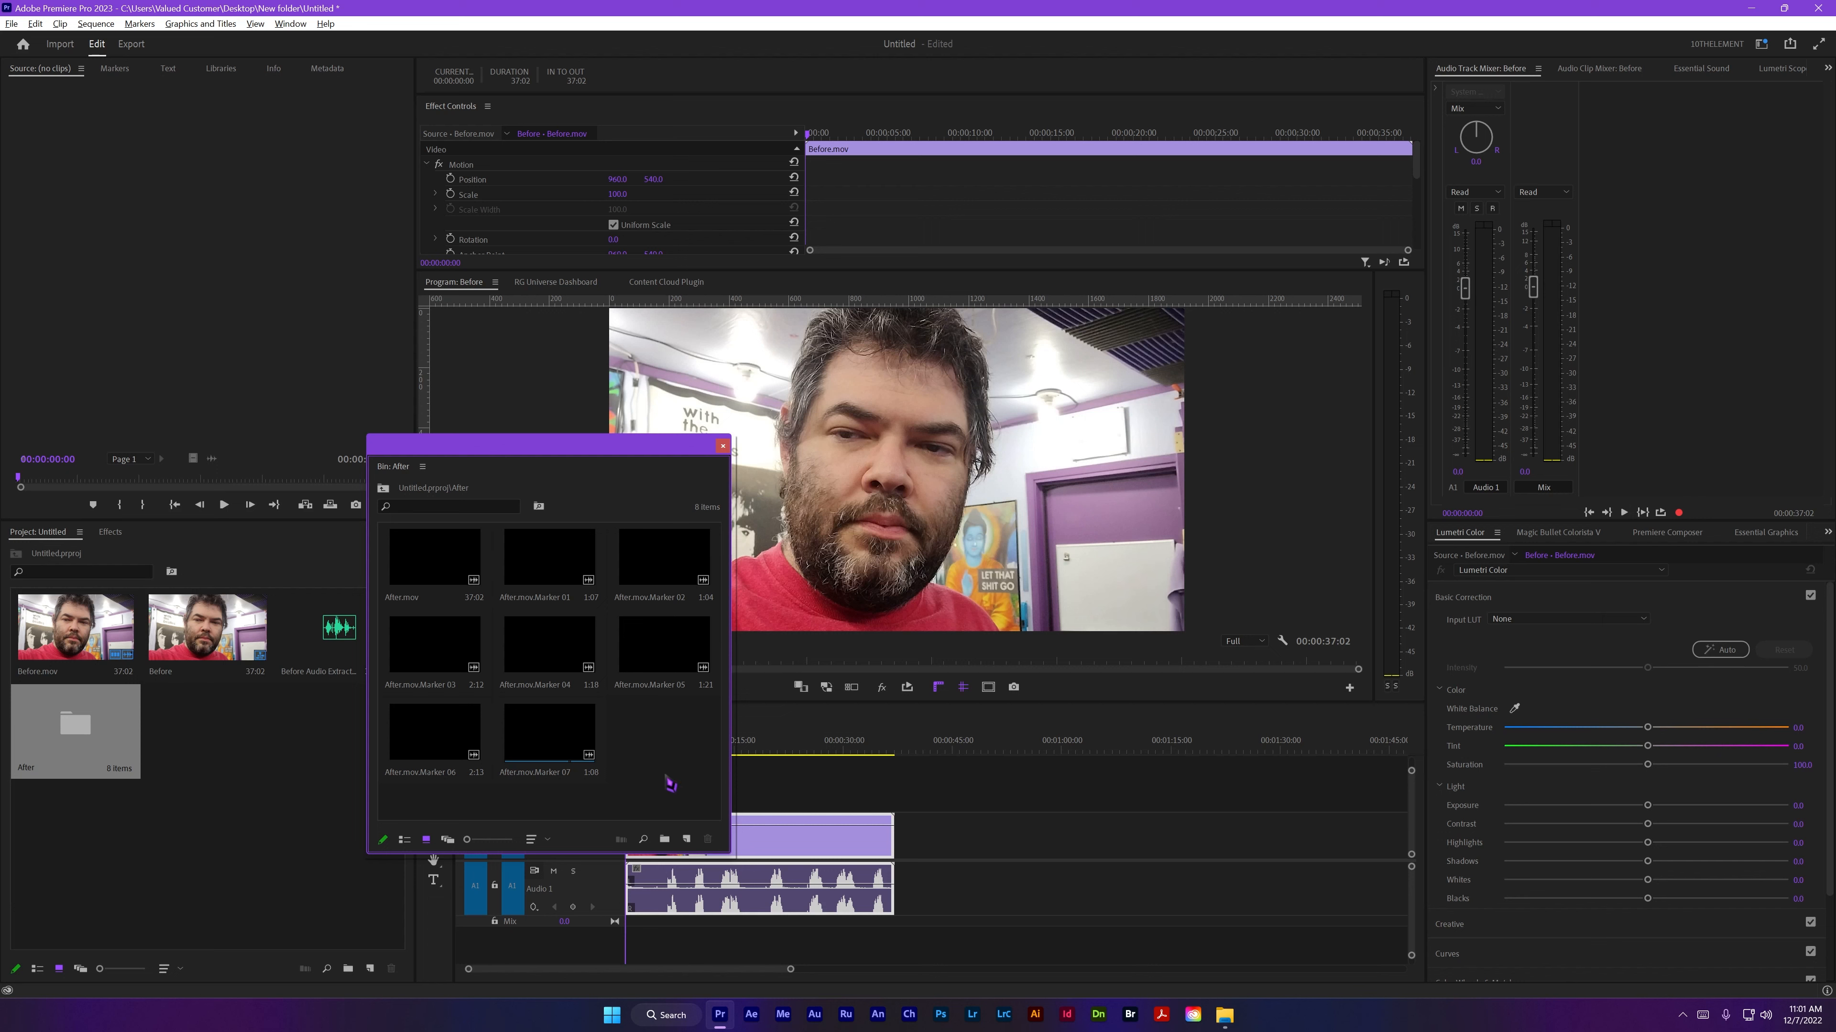
left_click_drag(670, 783, 397, 537)
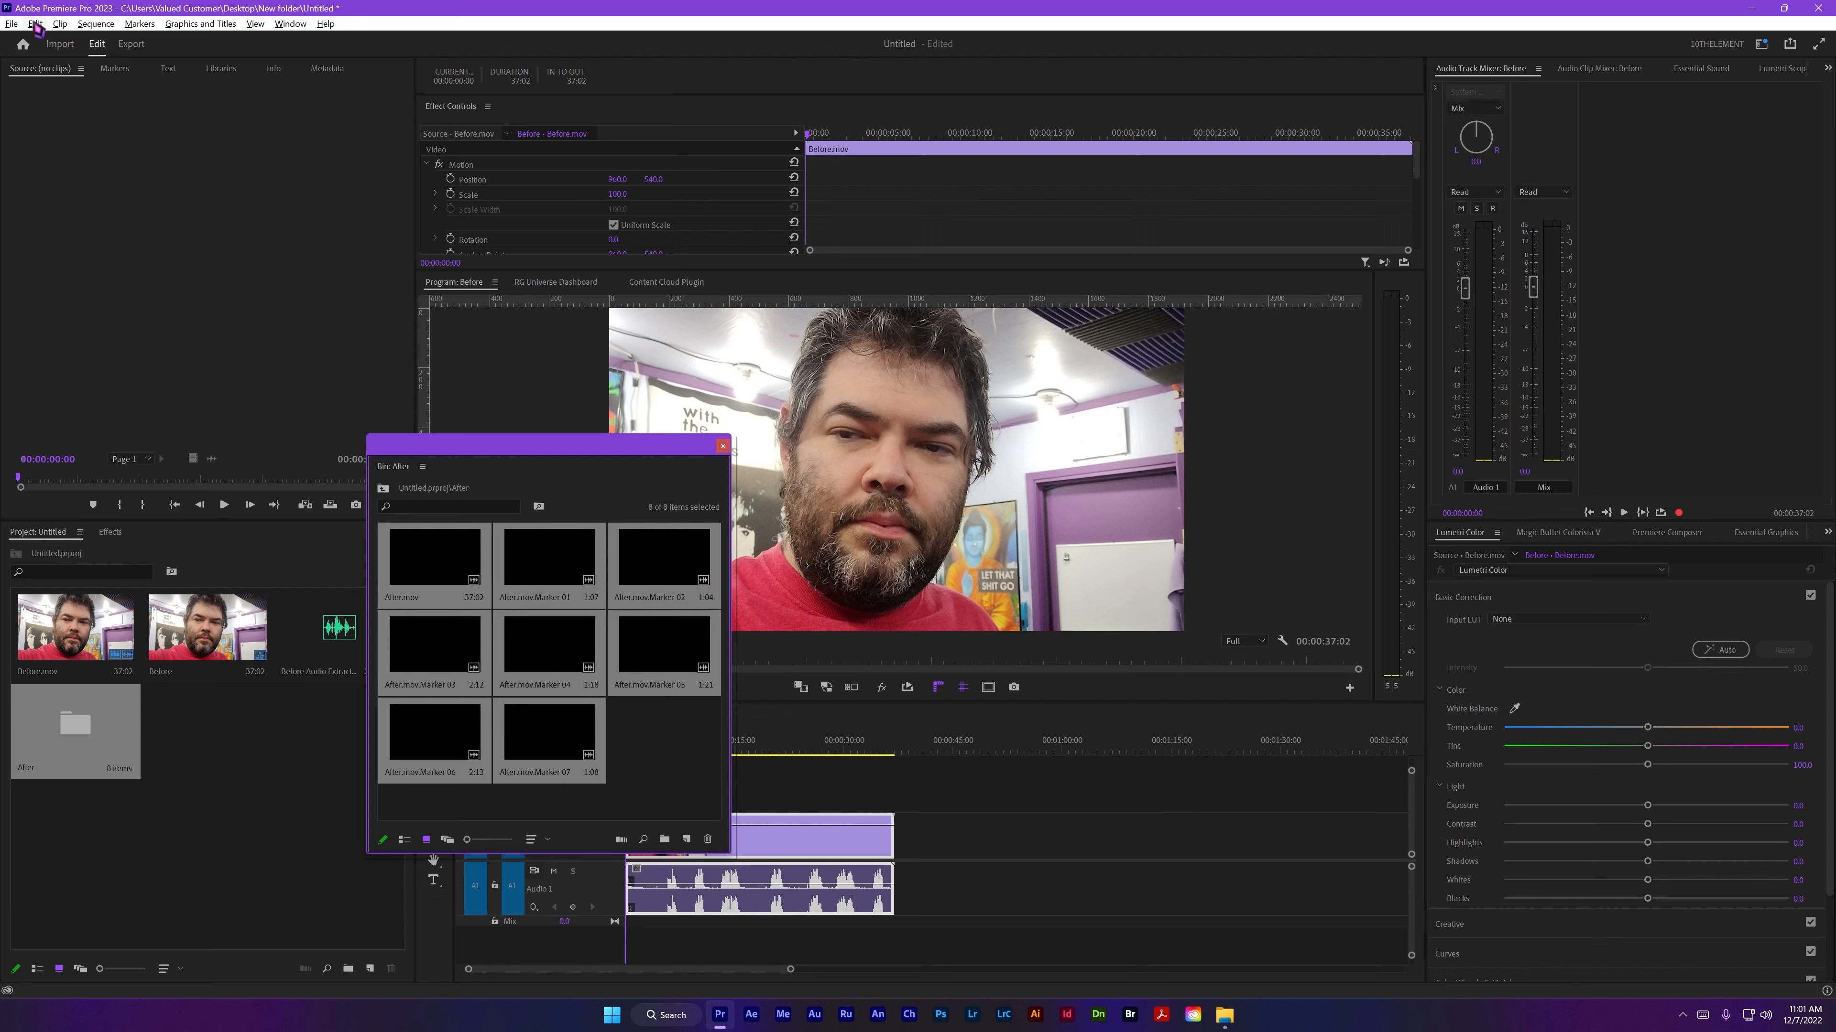
left_click(12, 24)
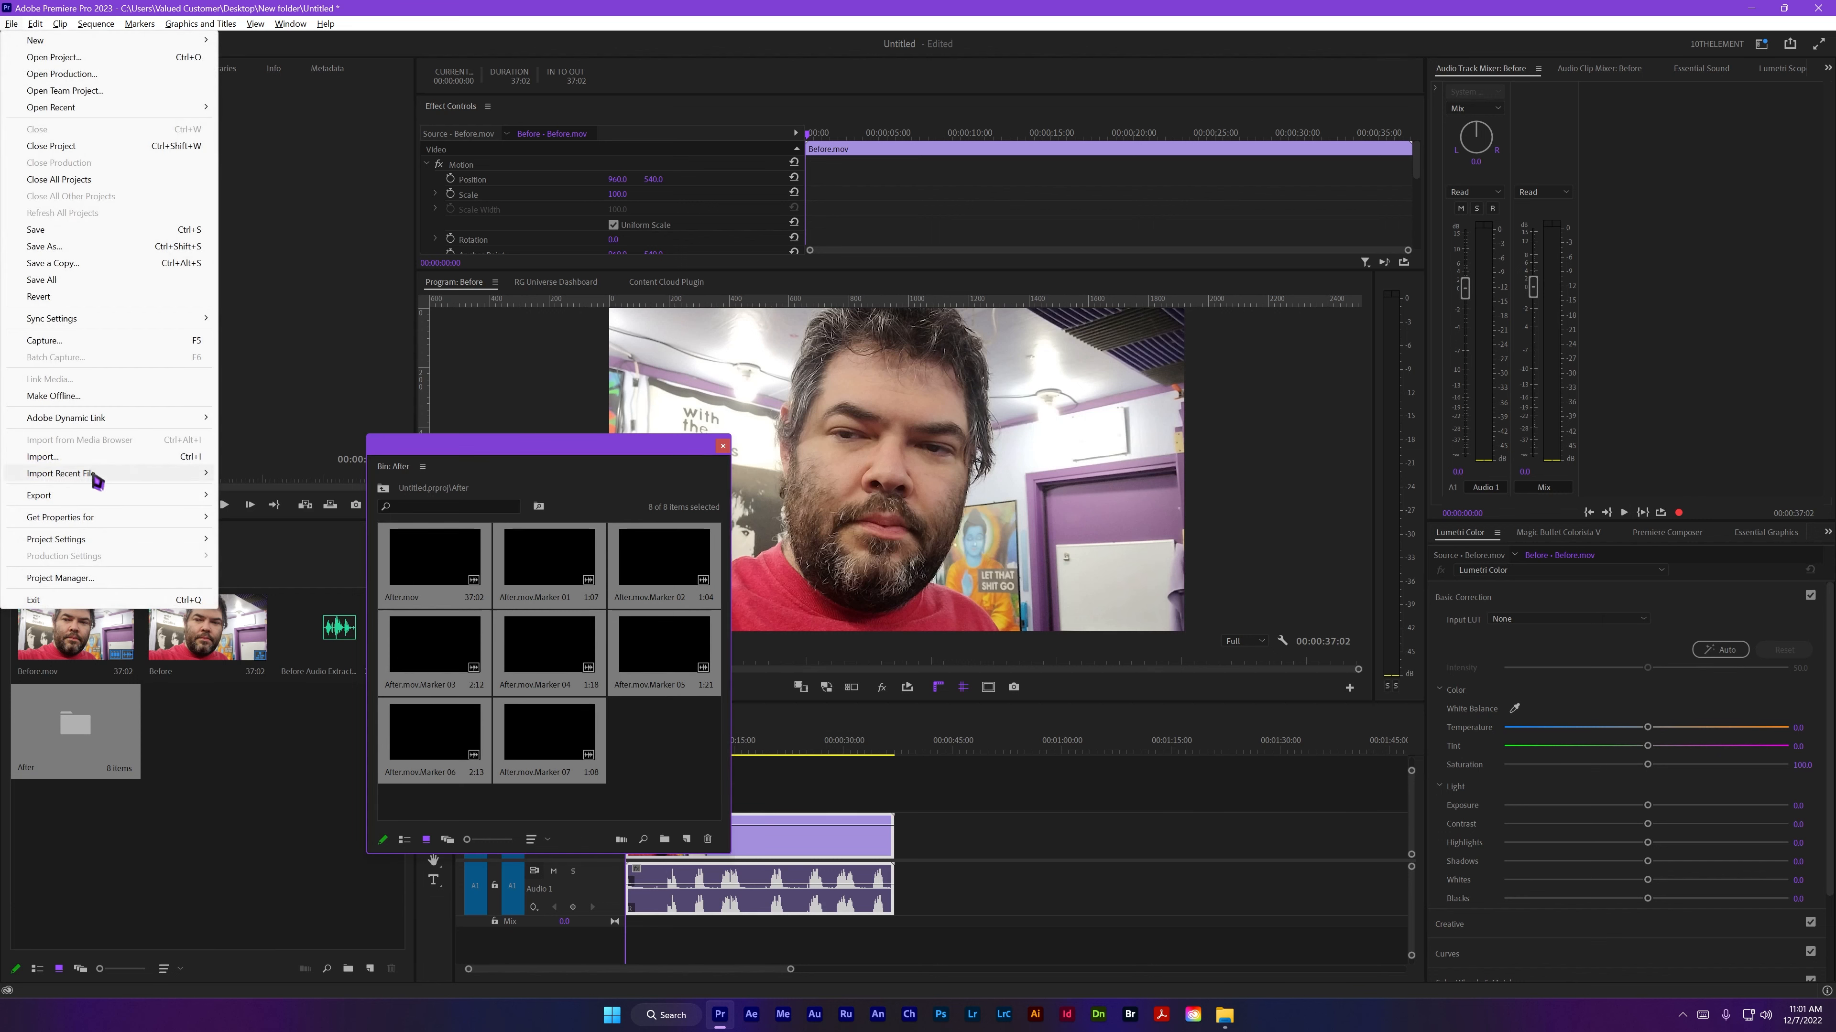
left_click(53, 396)
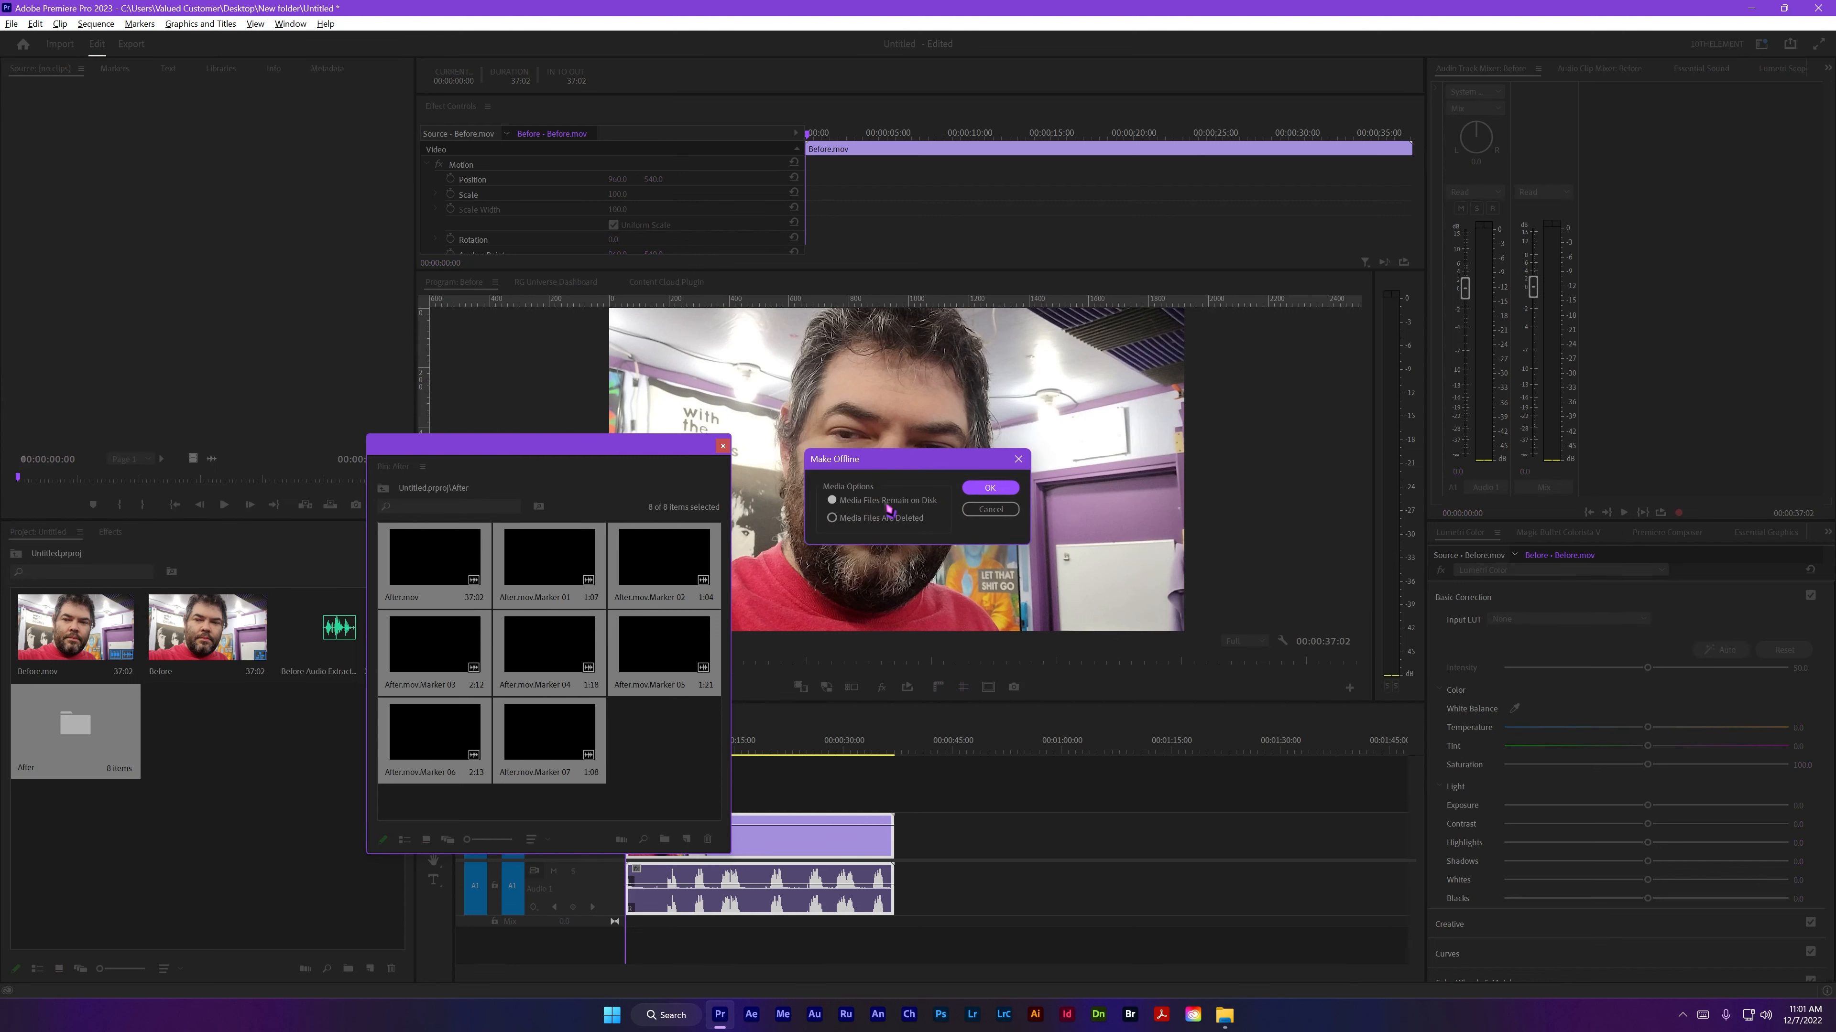
left_click(990, 490)
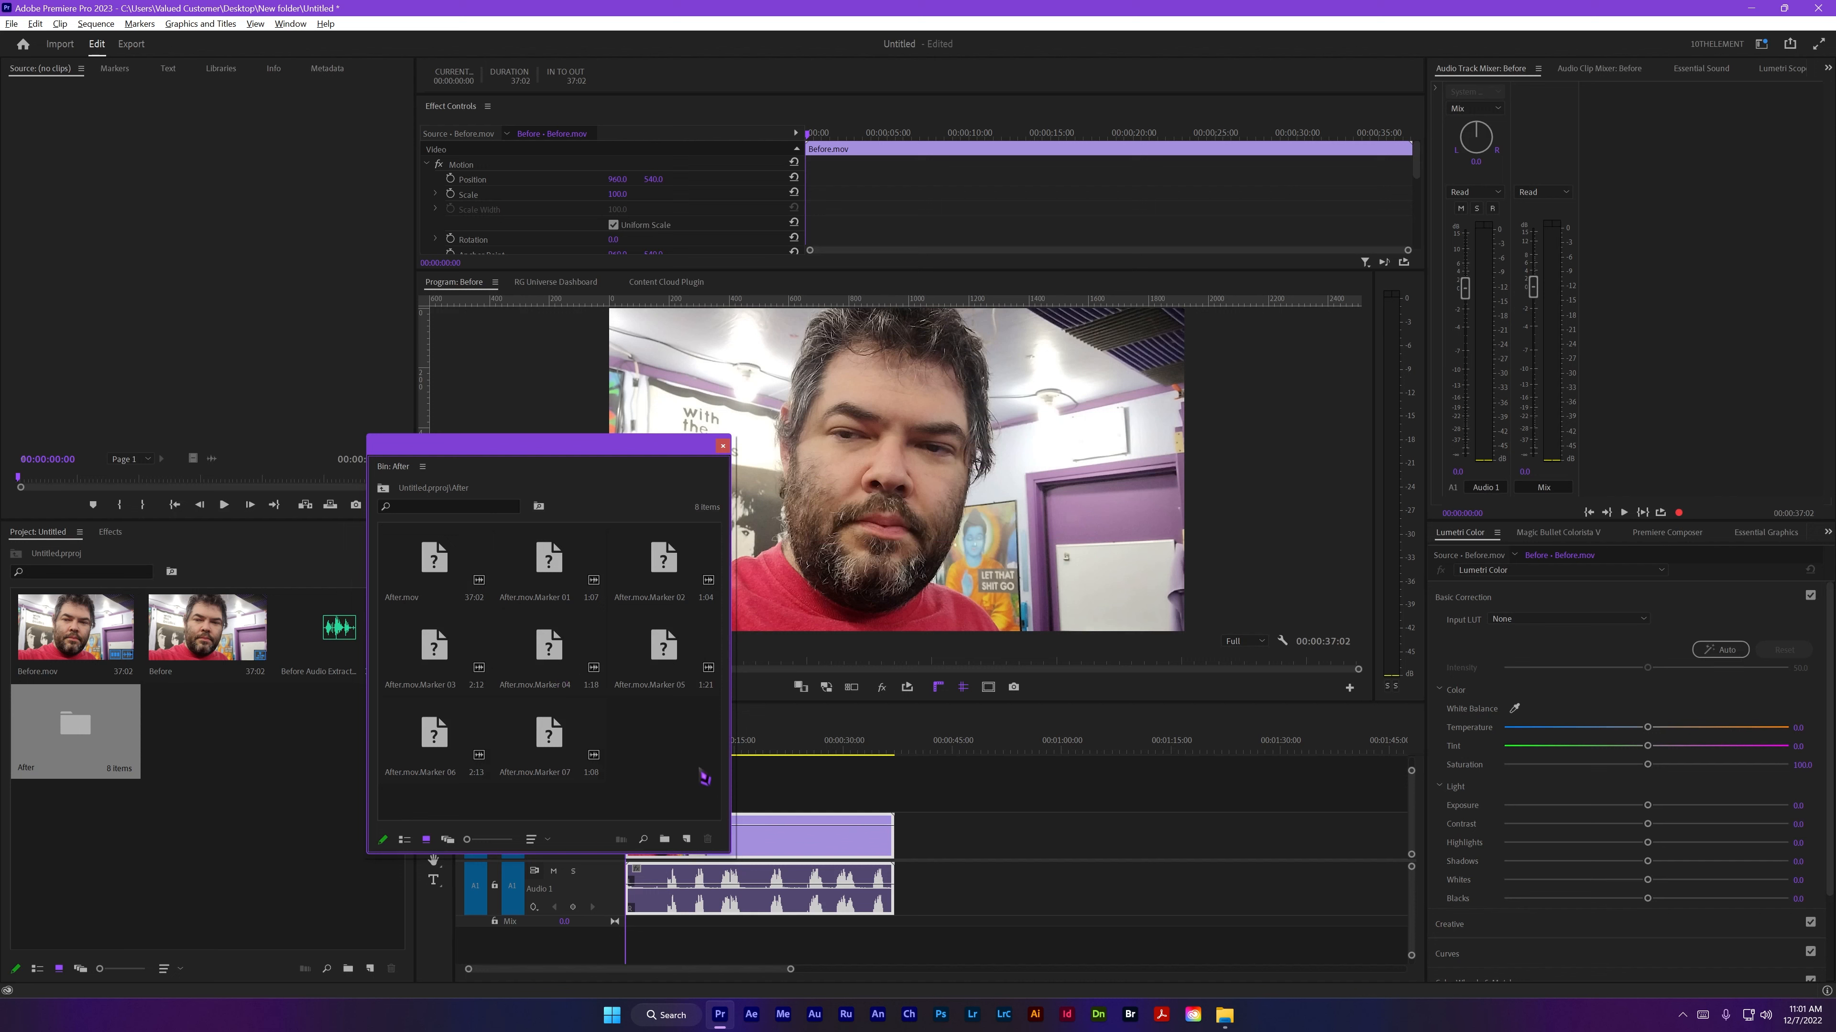
left_click(578, 748)
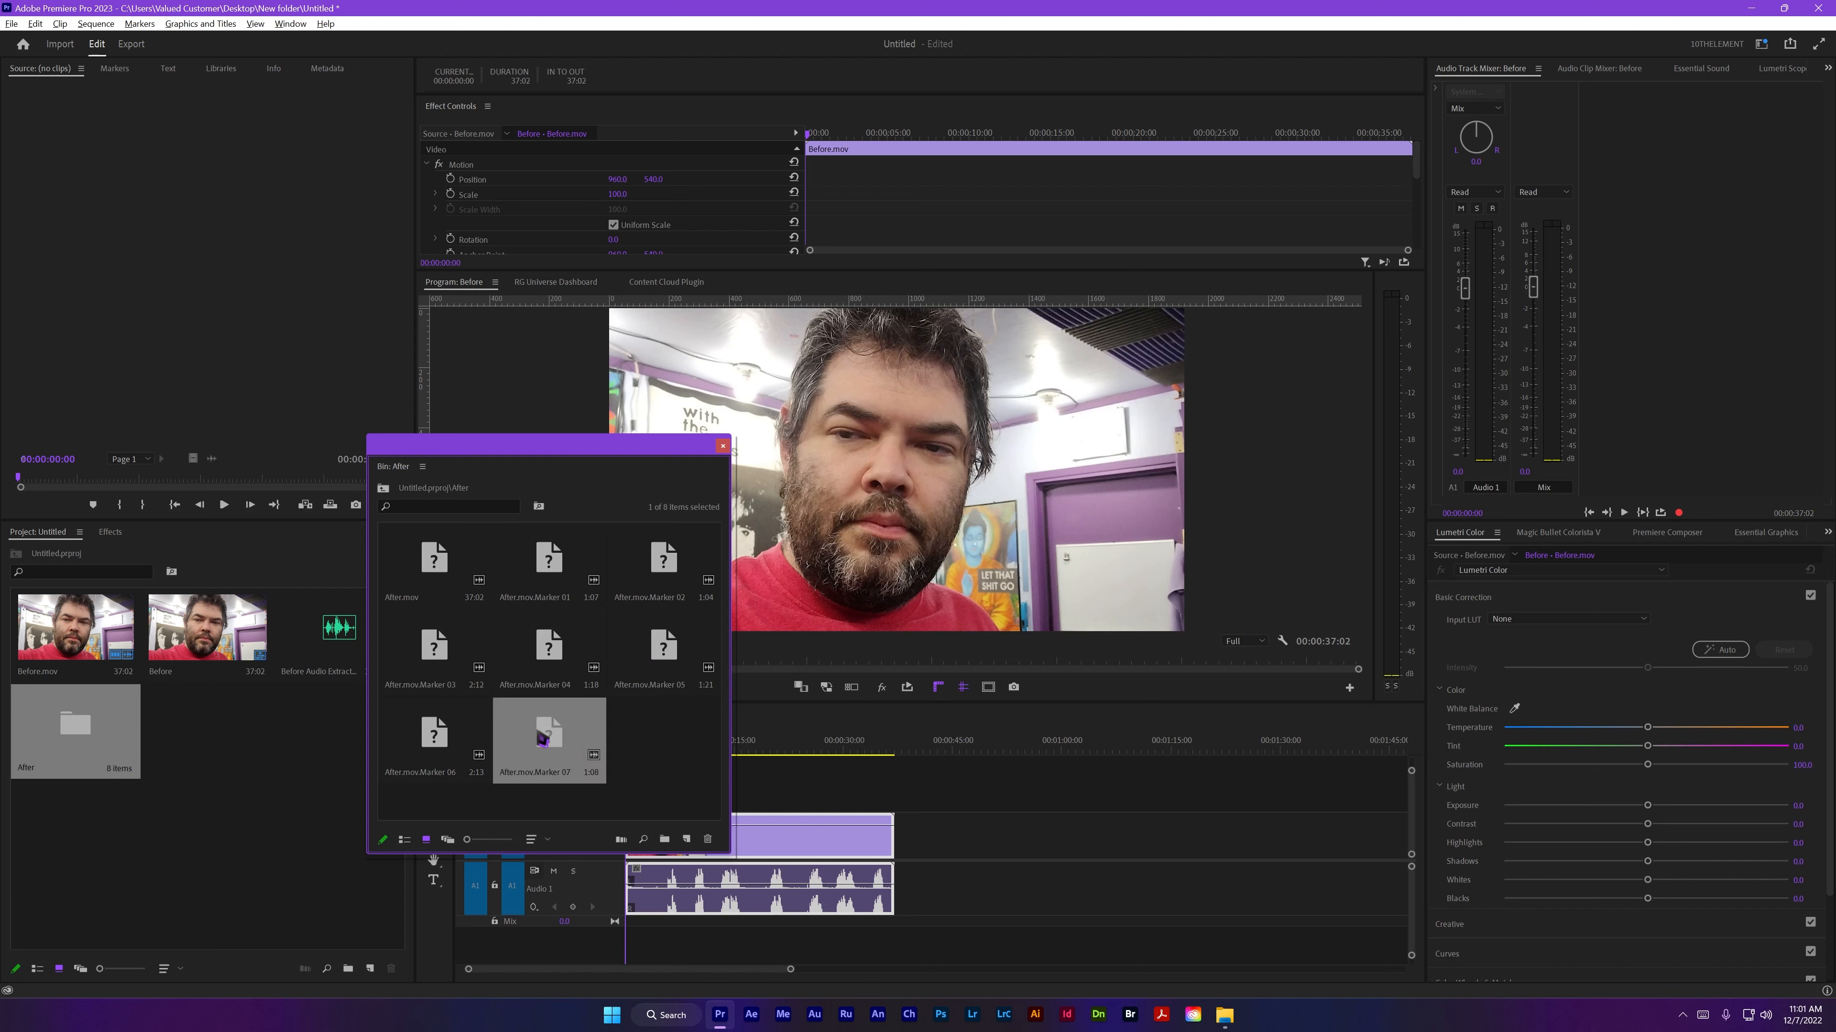
left_click(553, 647)
left_click(670, 651)
left_click(671, 772)
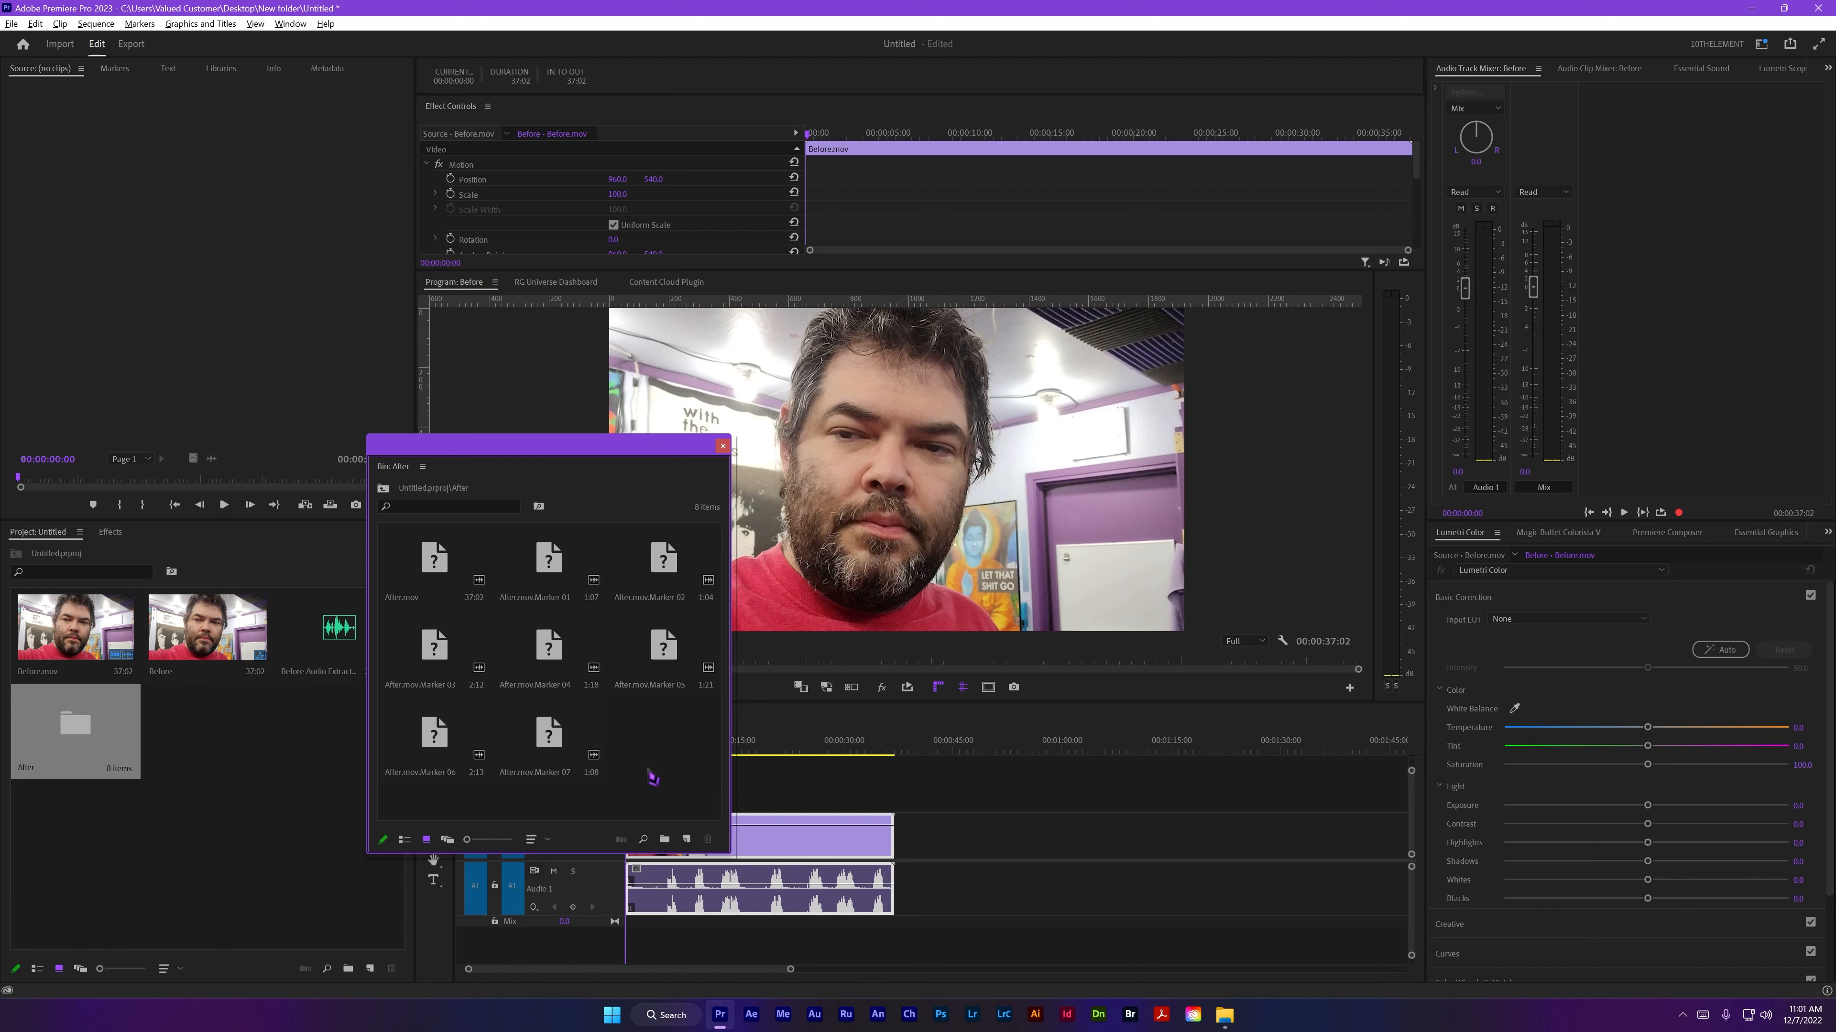
Step: Relink all the offline clips in the After bin to the Before video file in New folder
left_click_drag(712, 785, 383, 527)
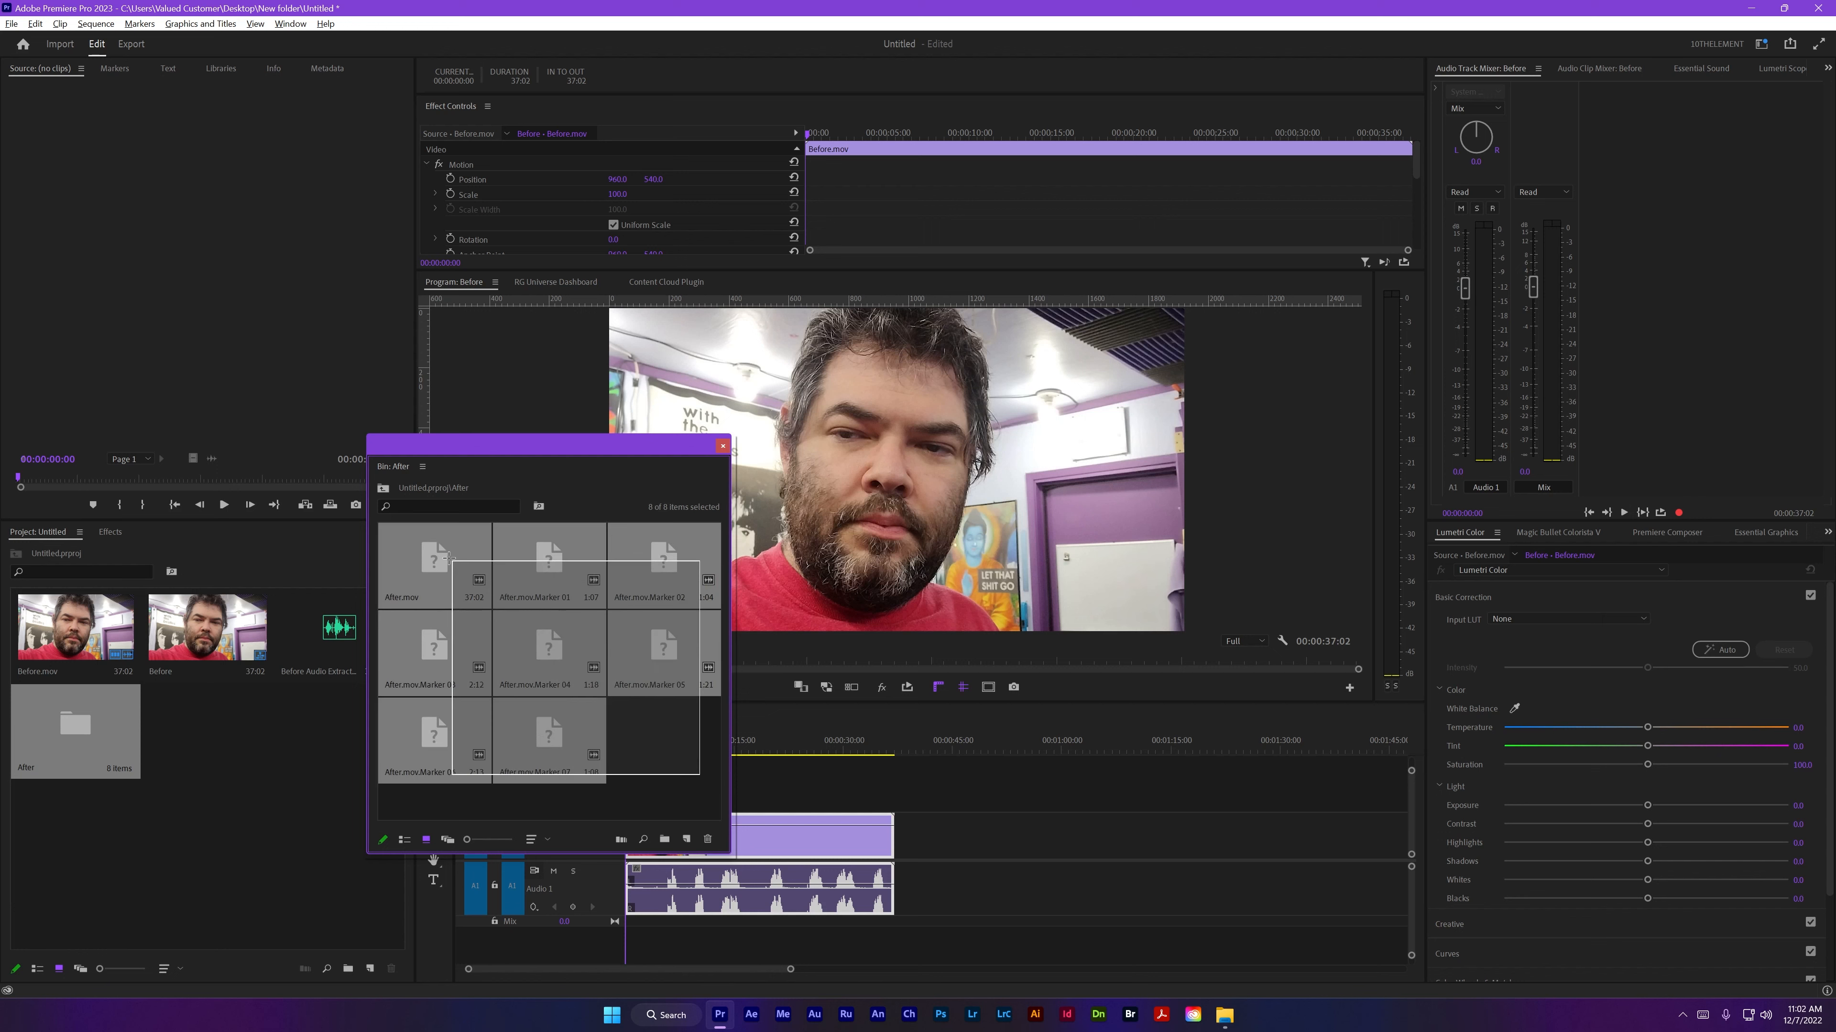
right_click(440, 559)
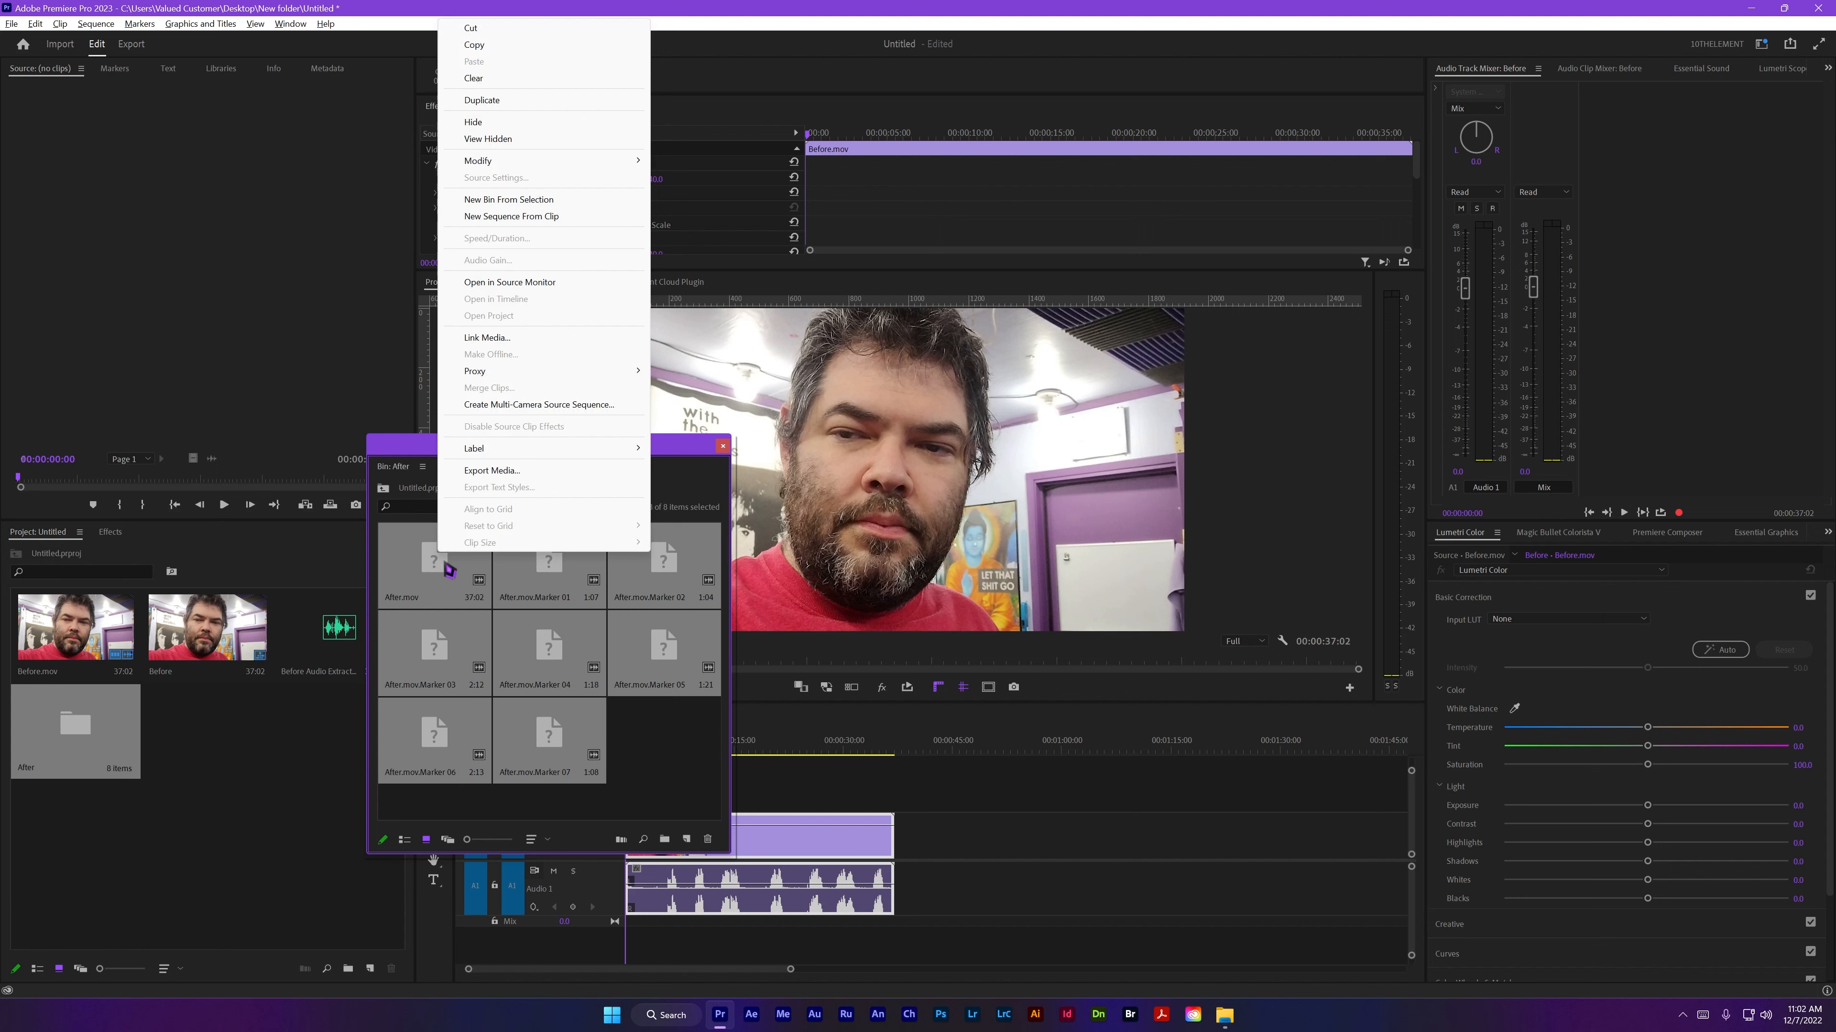
left_click(487, 338)
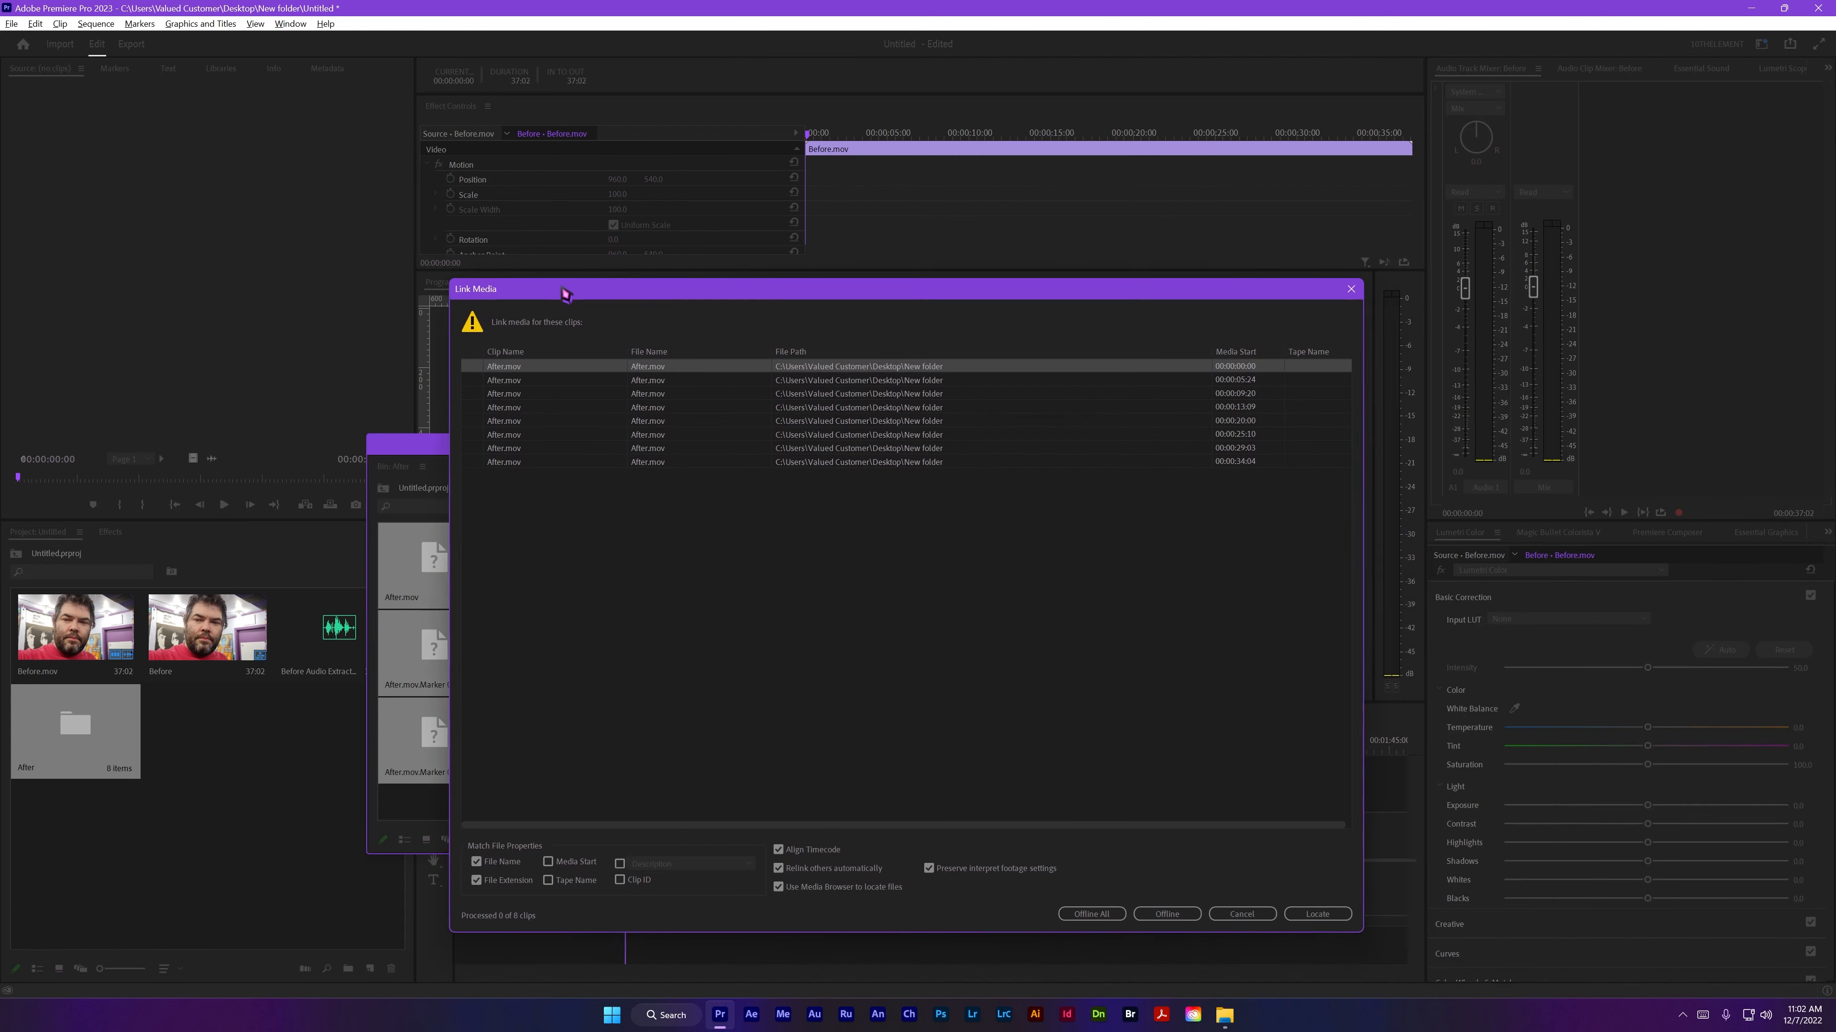
left_click_drag(565, 294, 555, 299)
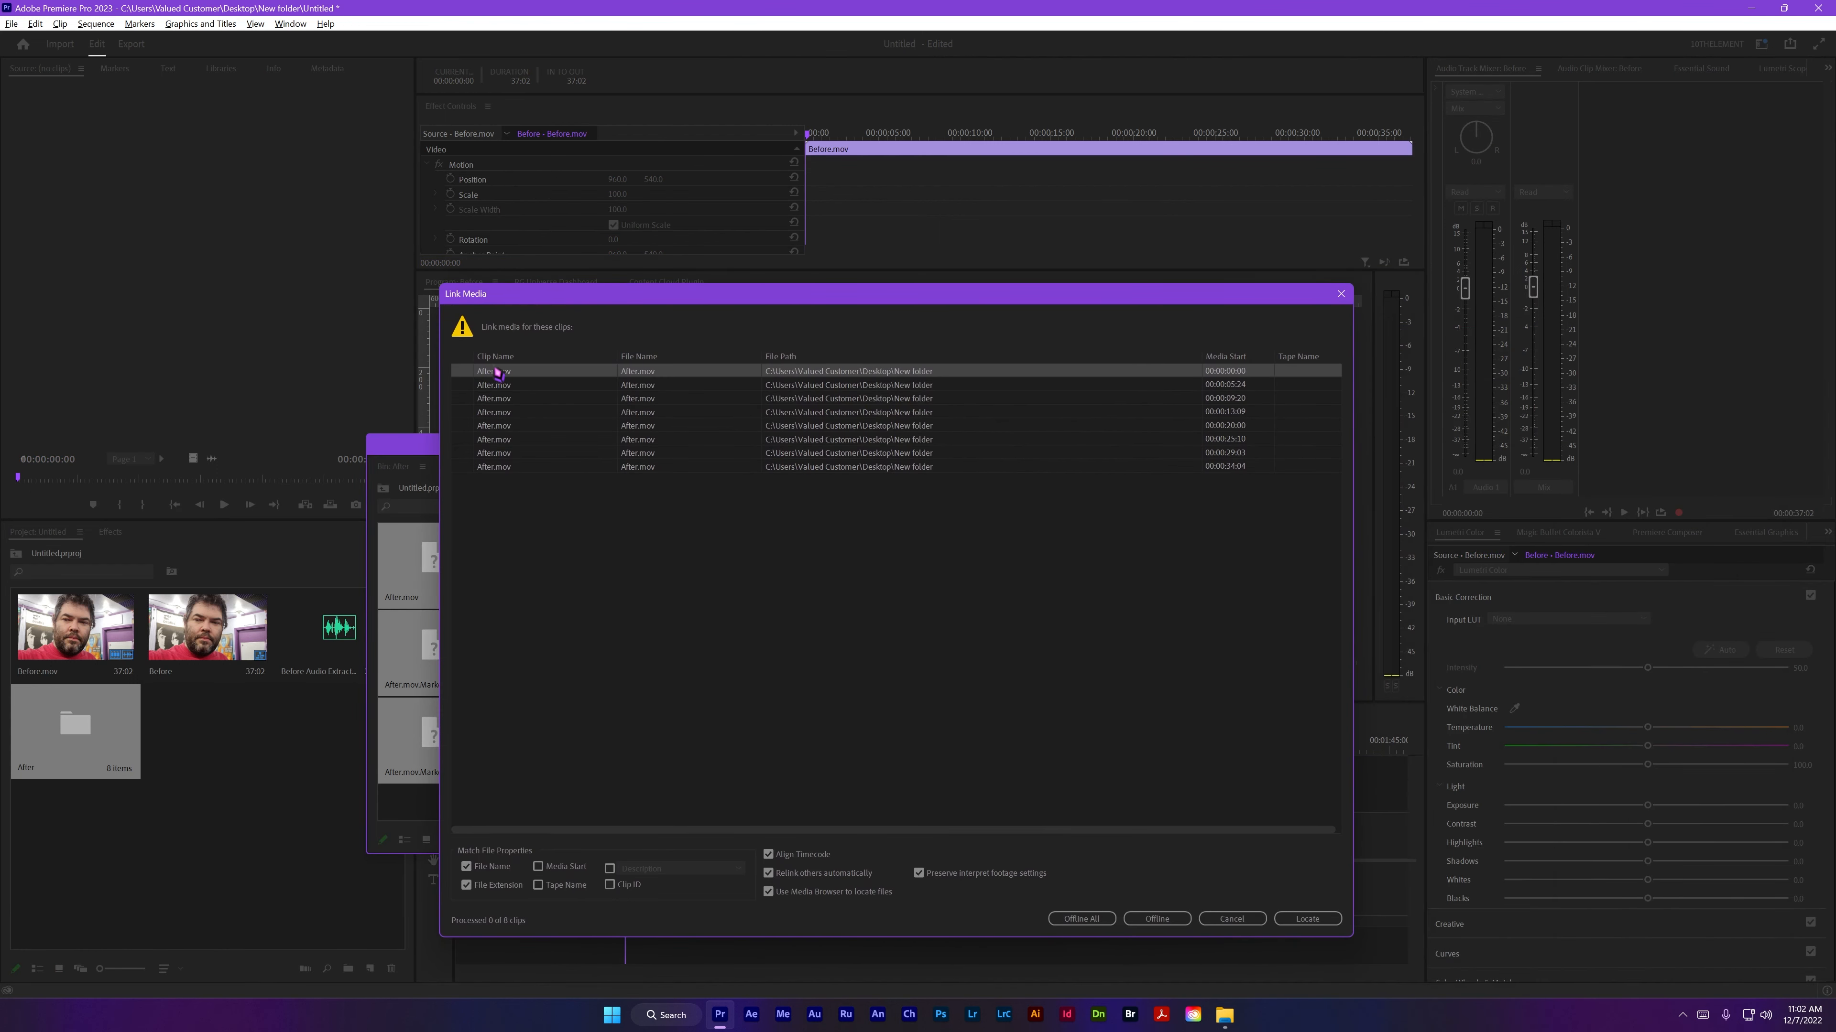
left_click(1309, 921)
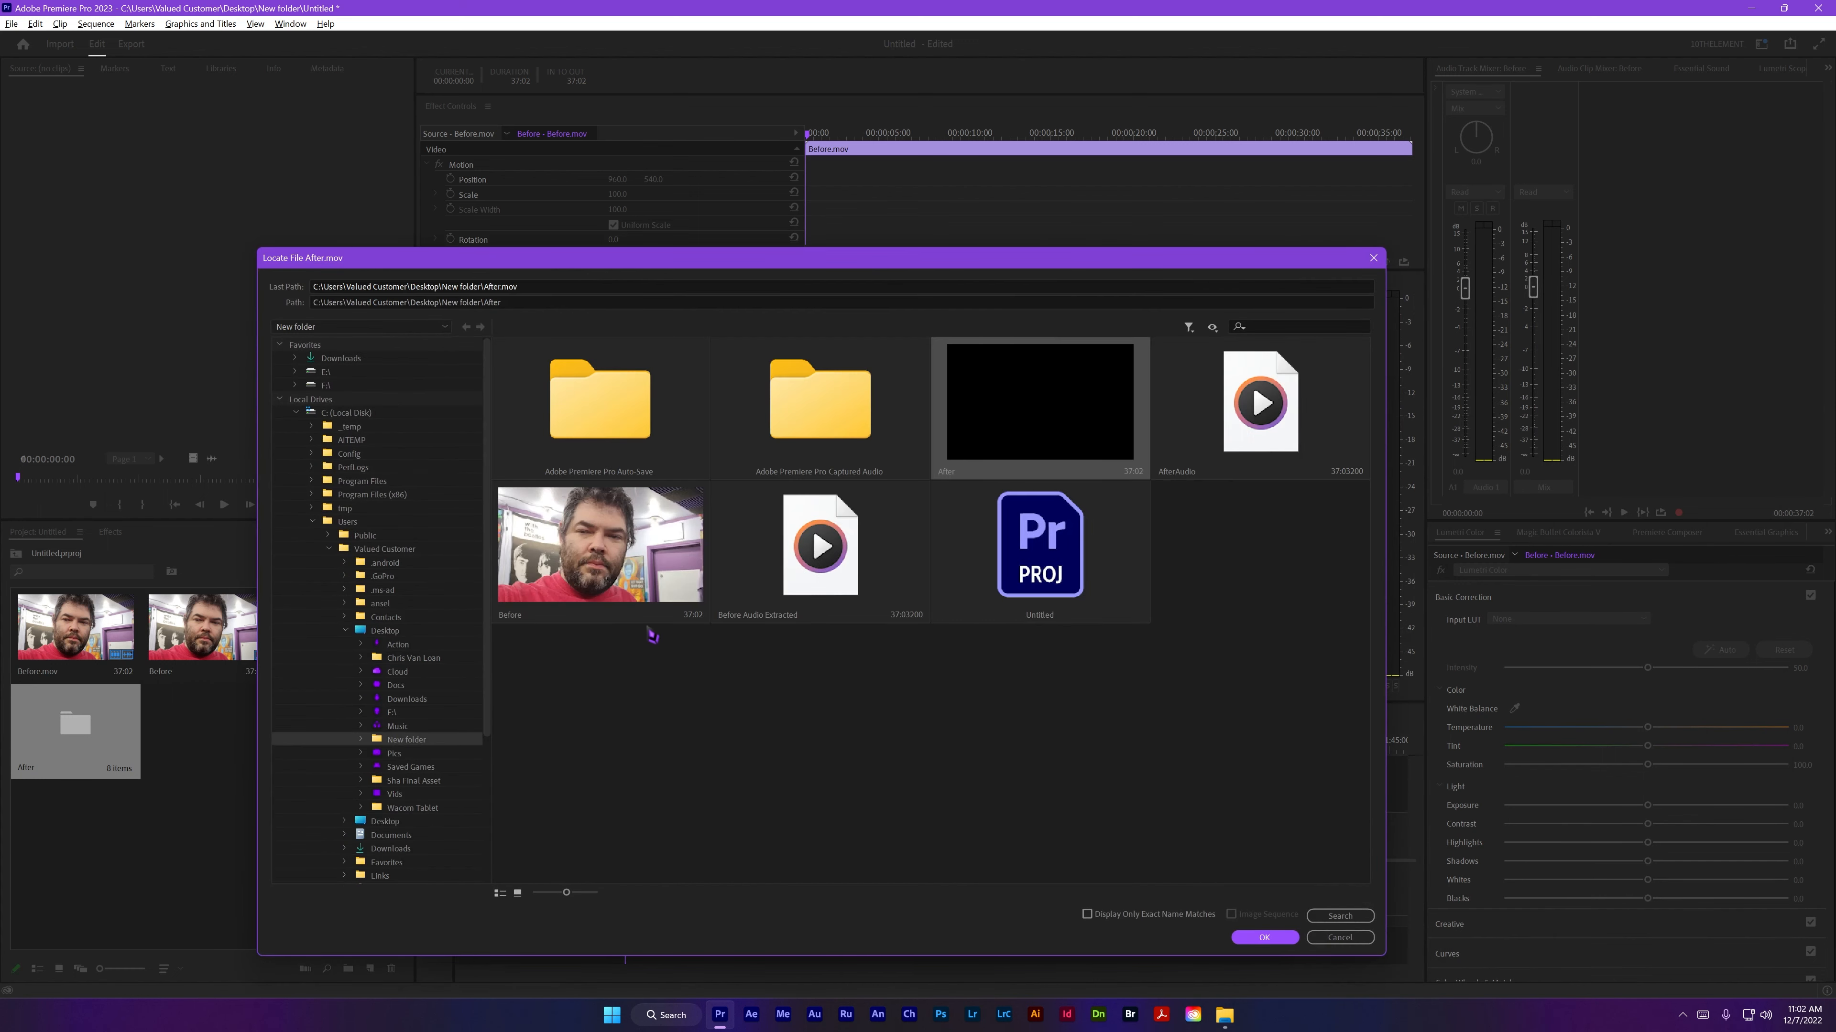
double_click(637, 521)
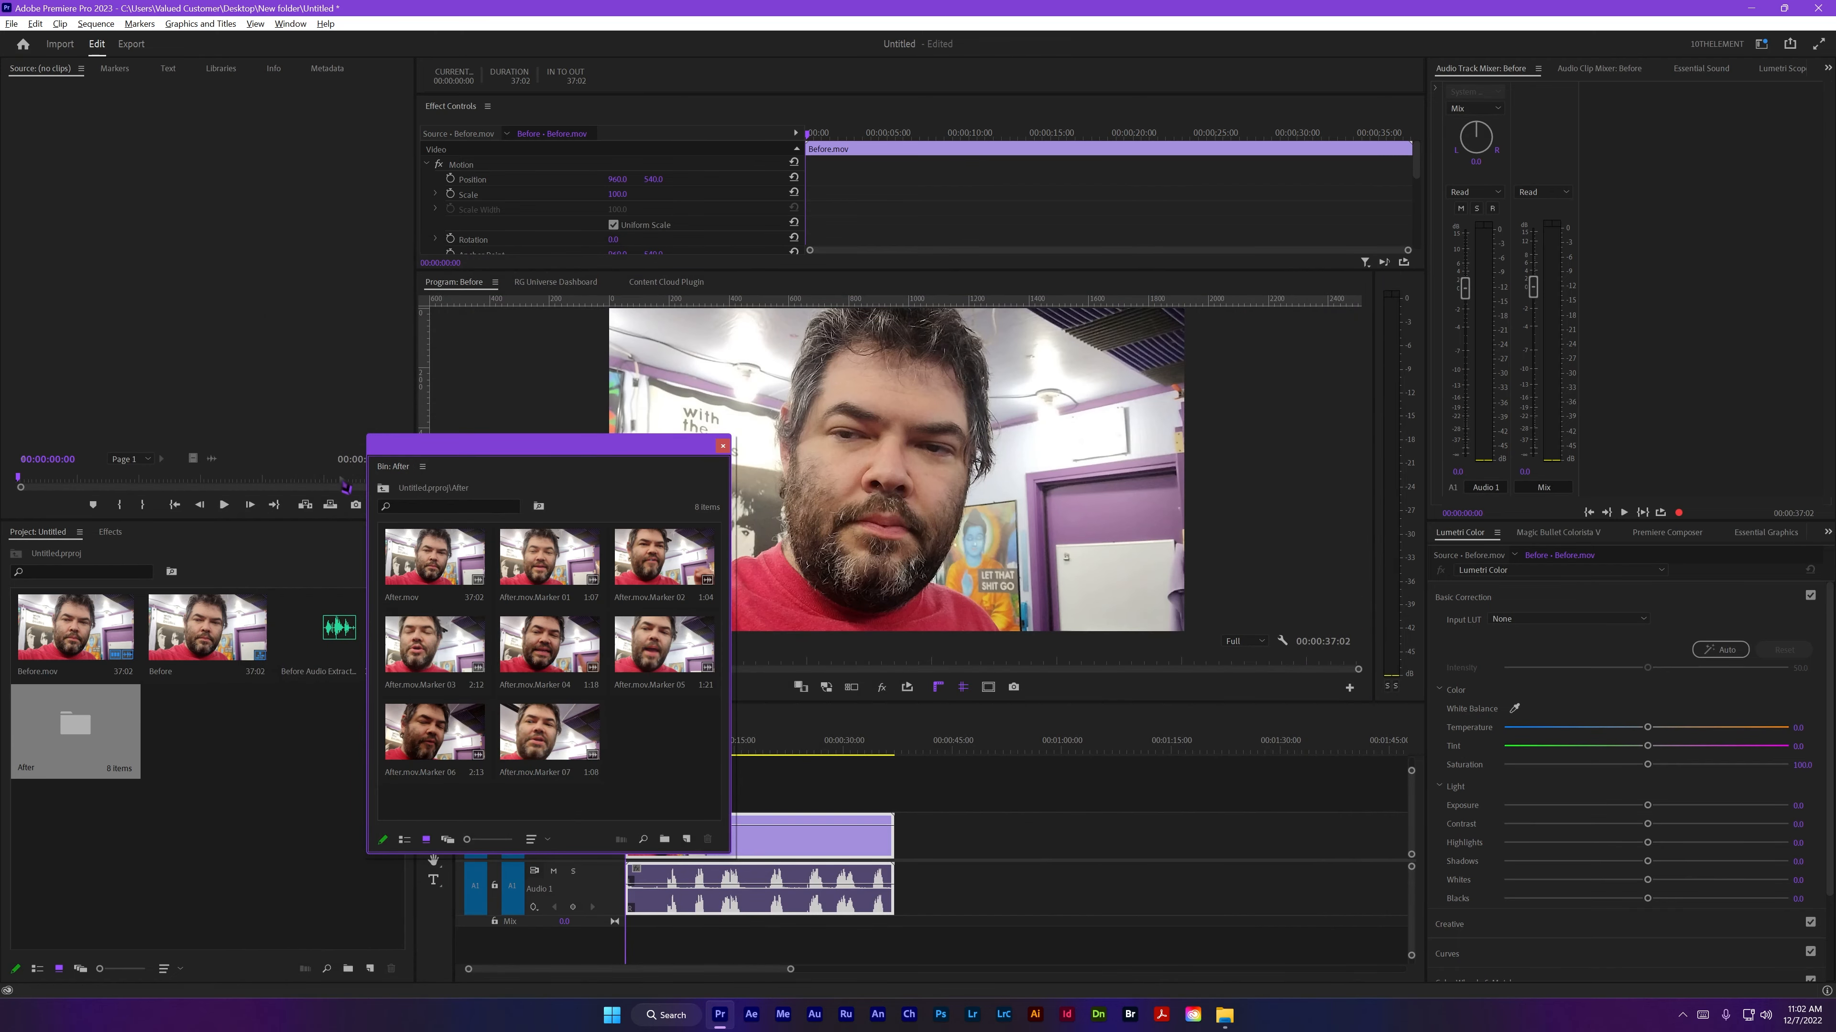
left_click_drag(498, 449, 239, 413)
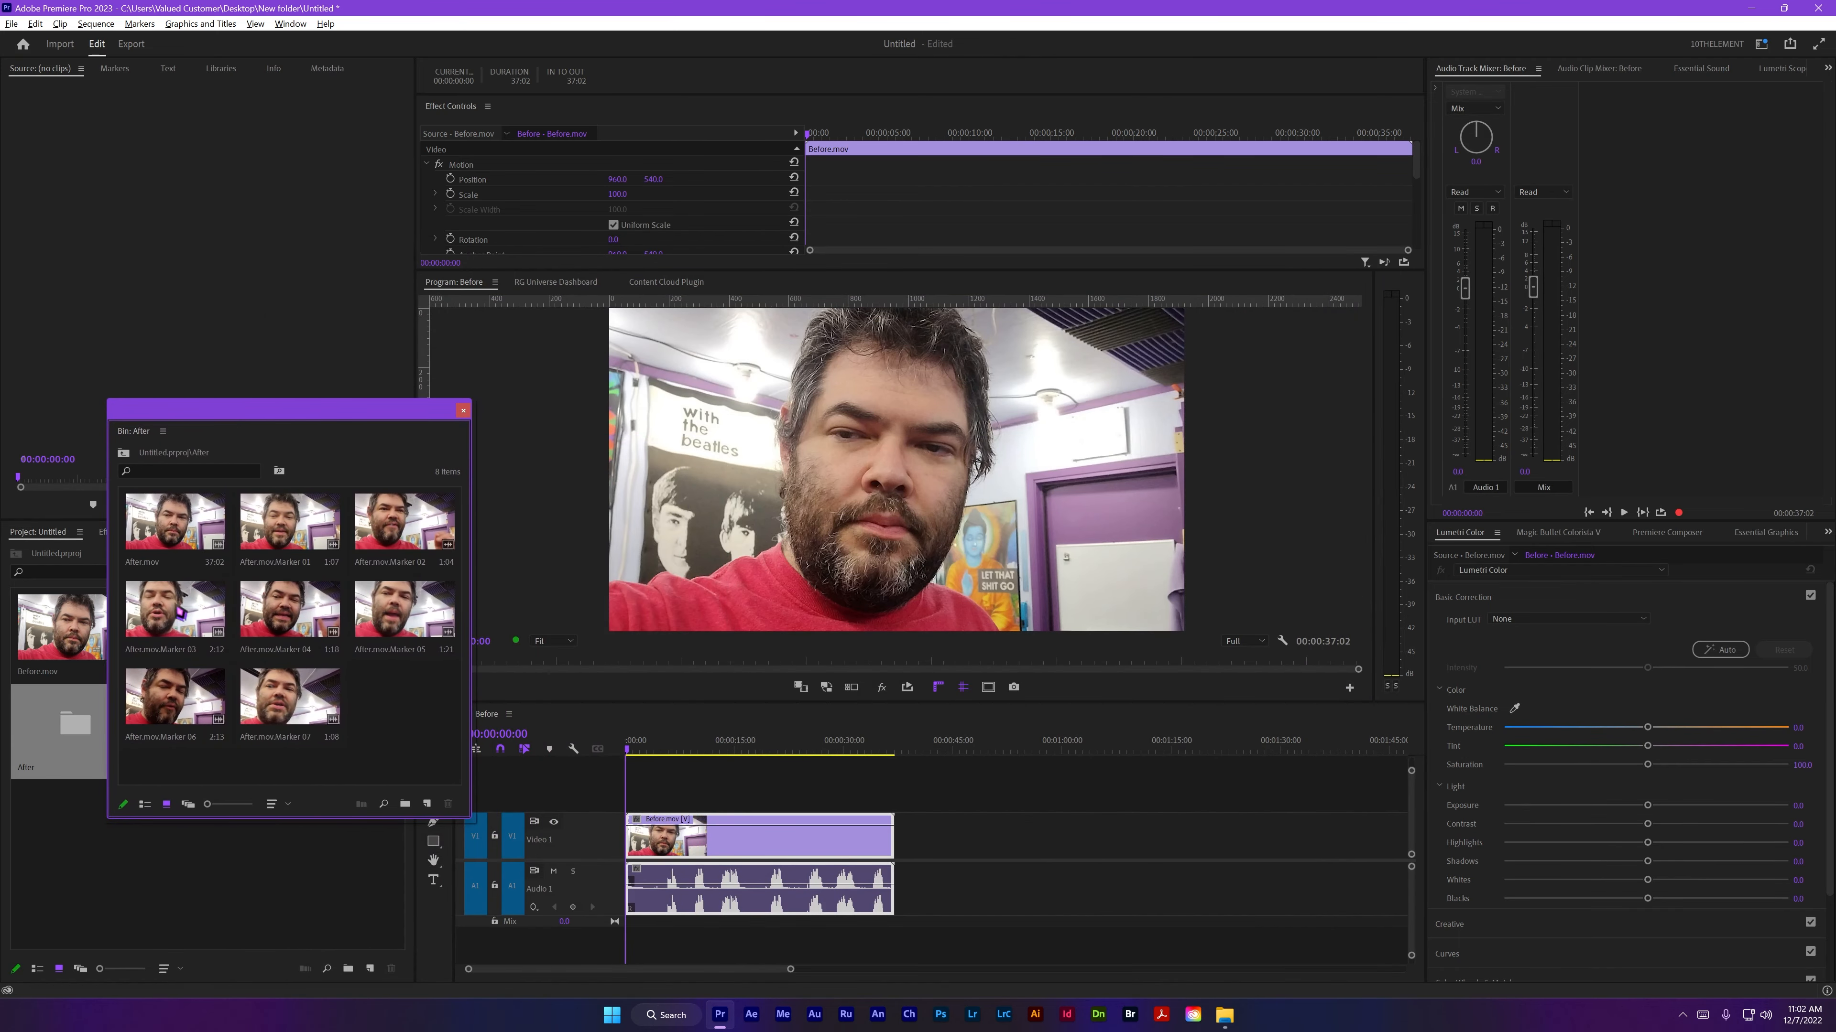
Step: Try adding the full After.mov clip directly after Before.mov in the timeline, and undo it
left_click(167, 539)
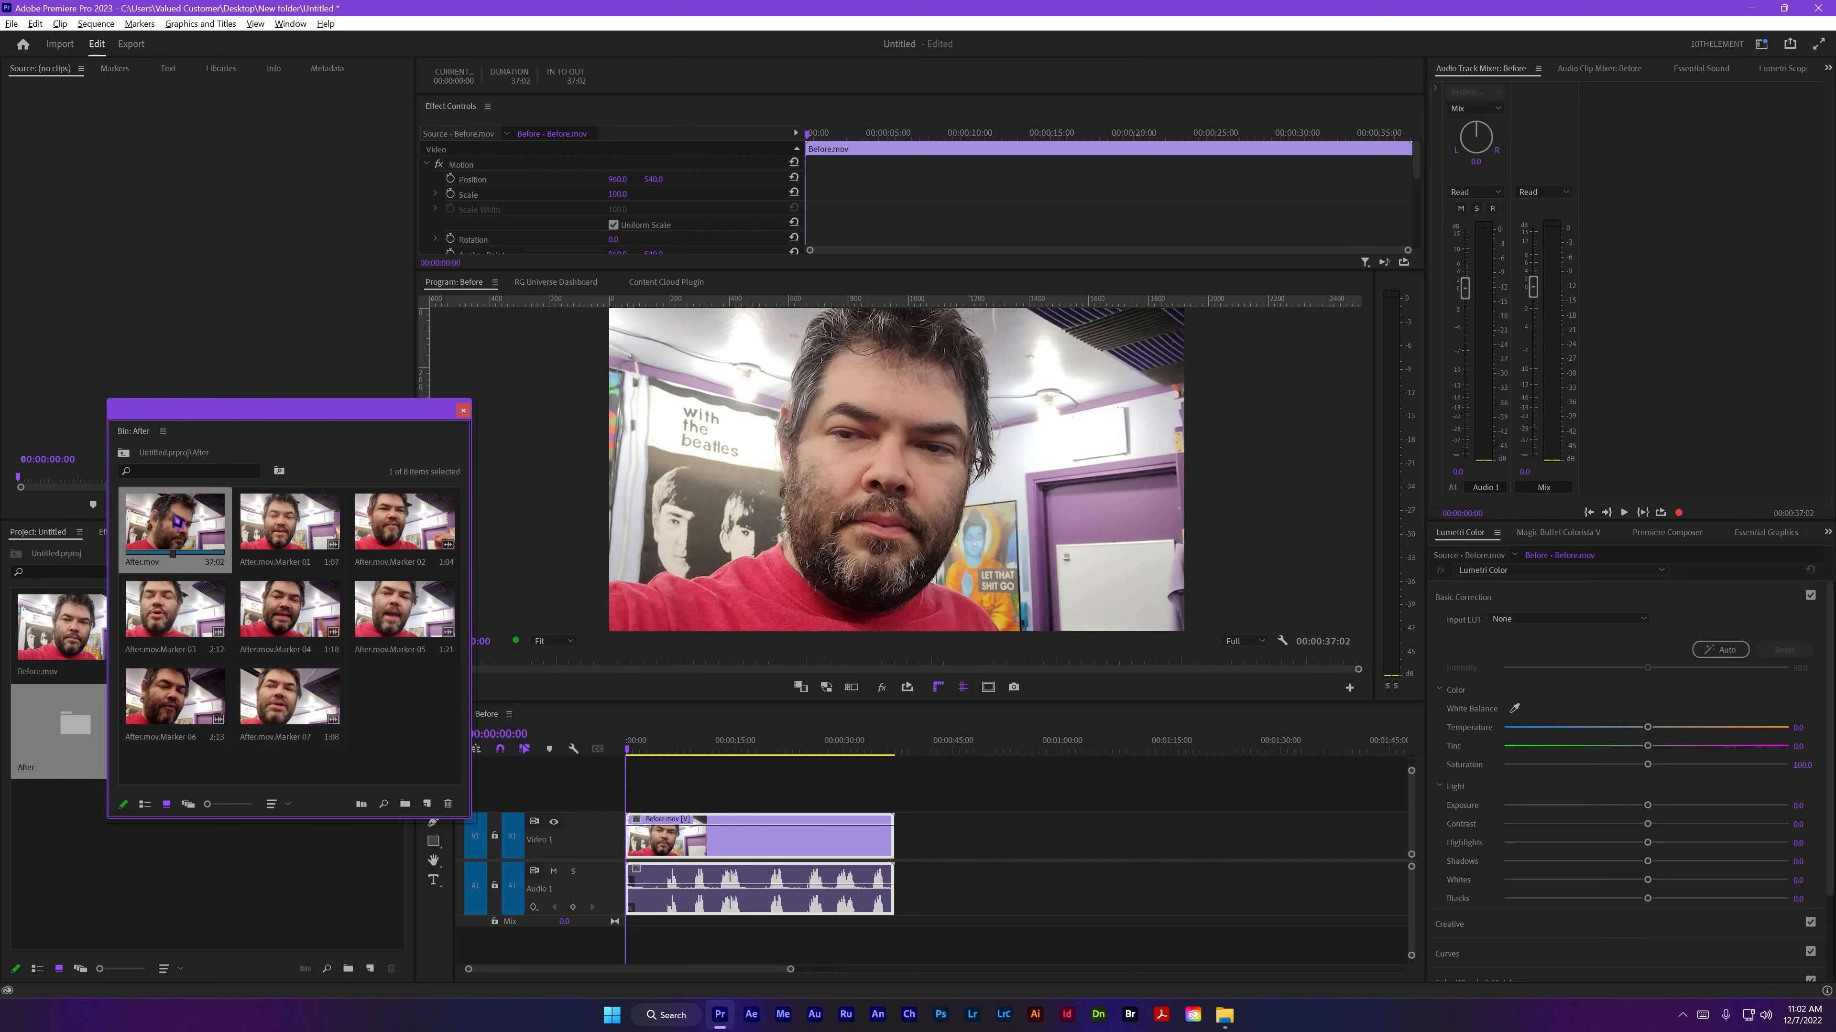
left_click_drag(177, 522, 904, 841)
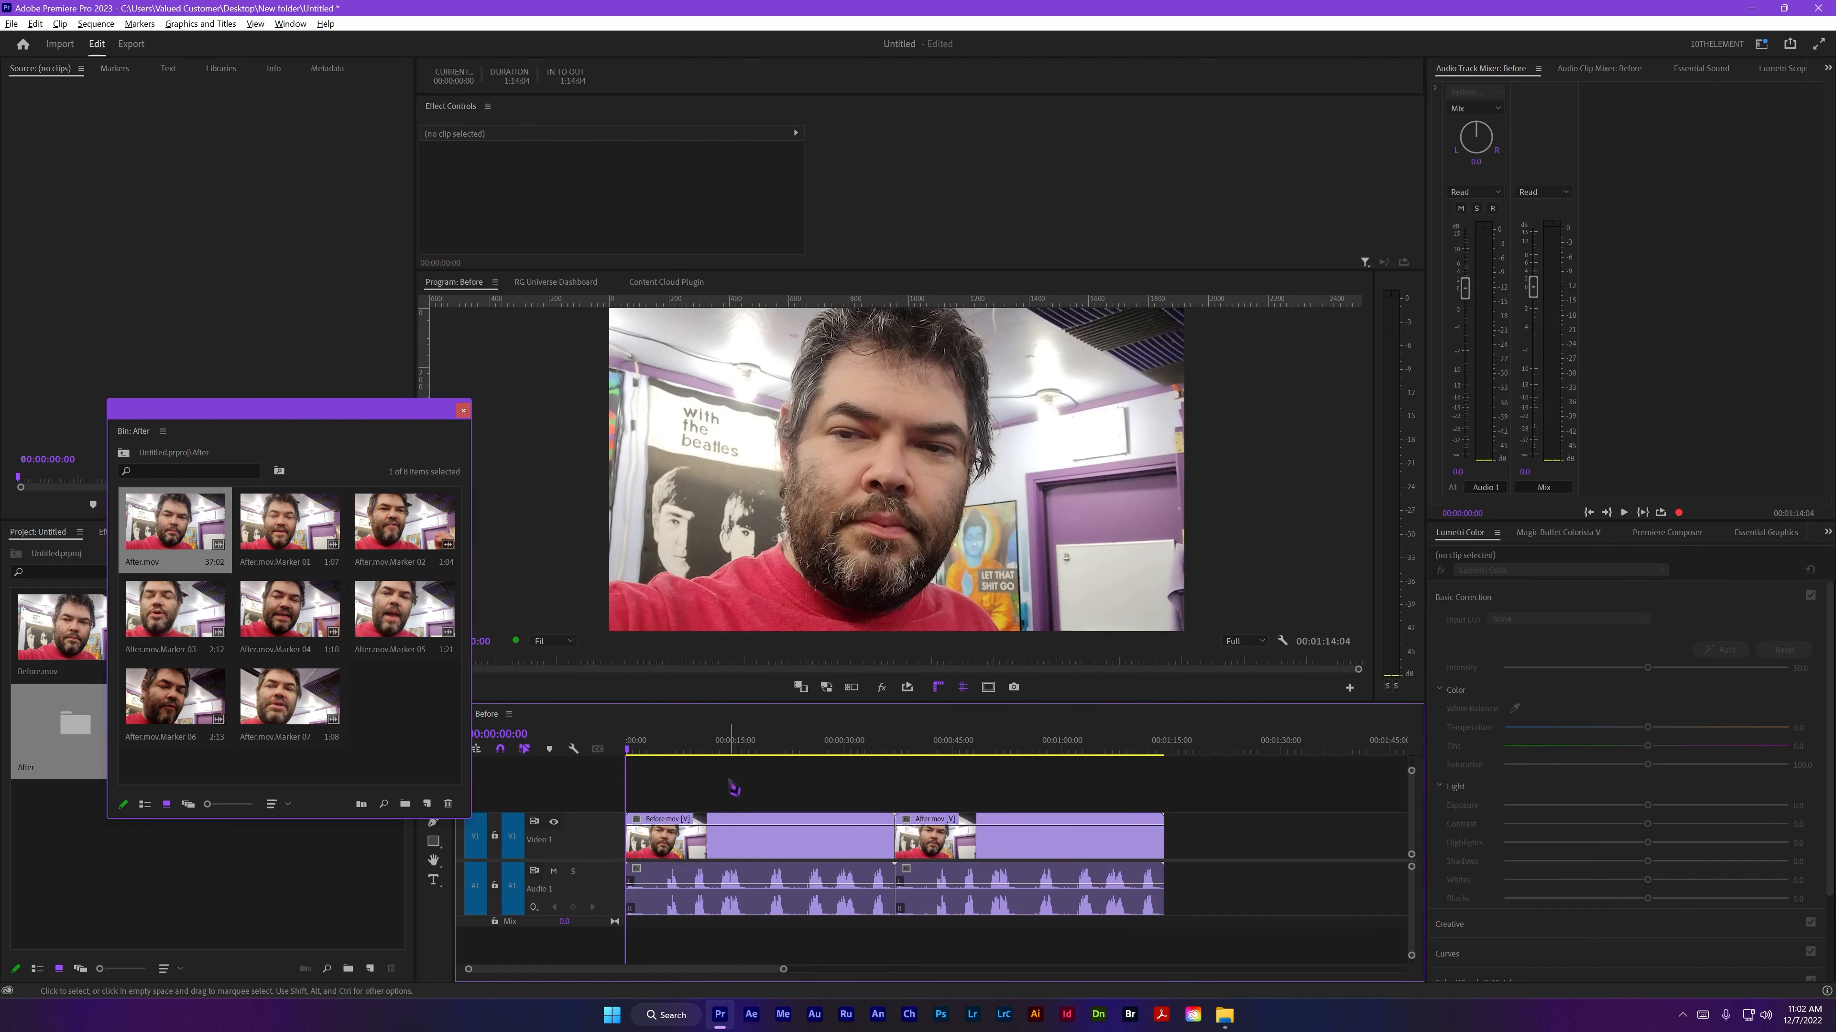
key("ctrl+z")
Step: Add subclips Marker 01 through Marker 07 directly after Before.mov in the timeline and play them from their start
left_click(292, 539)
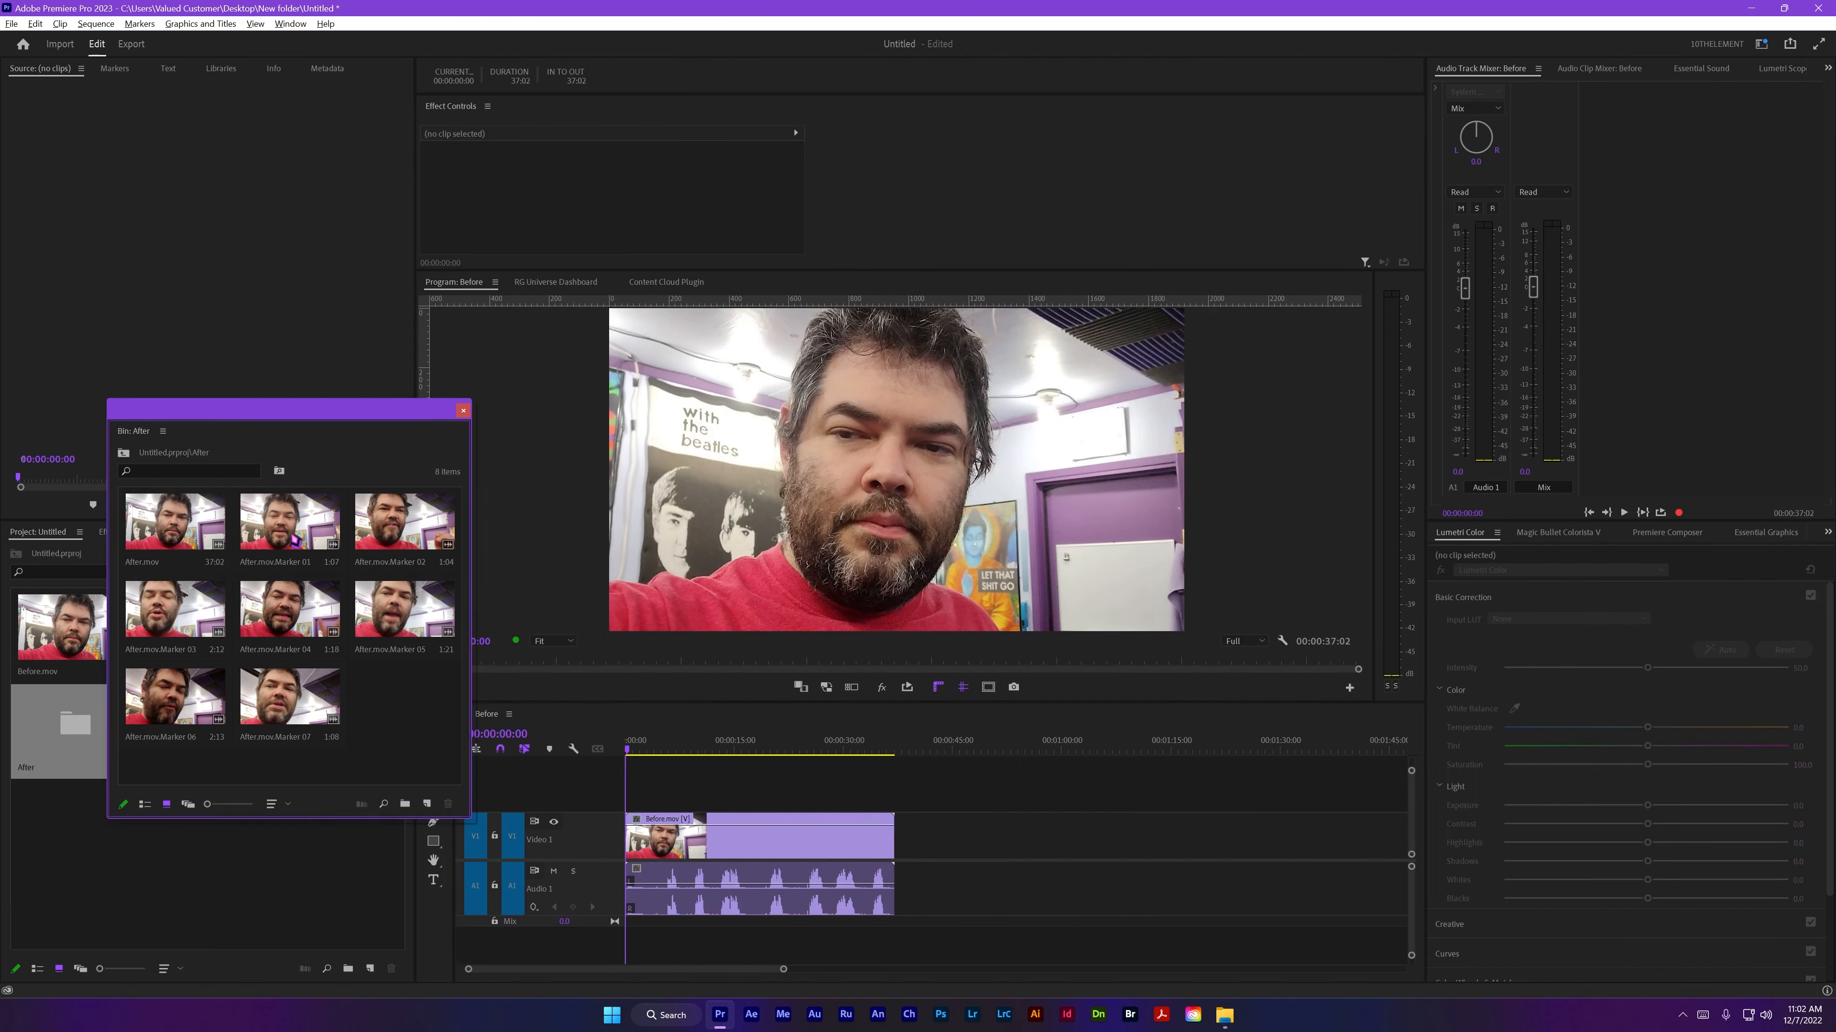
left_click(289, 698, "shift")
left_click_drag(289, 697, 932, 842)
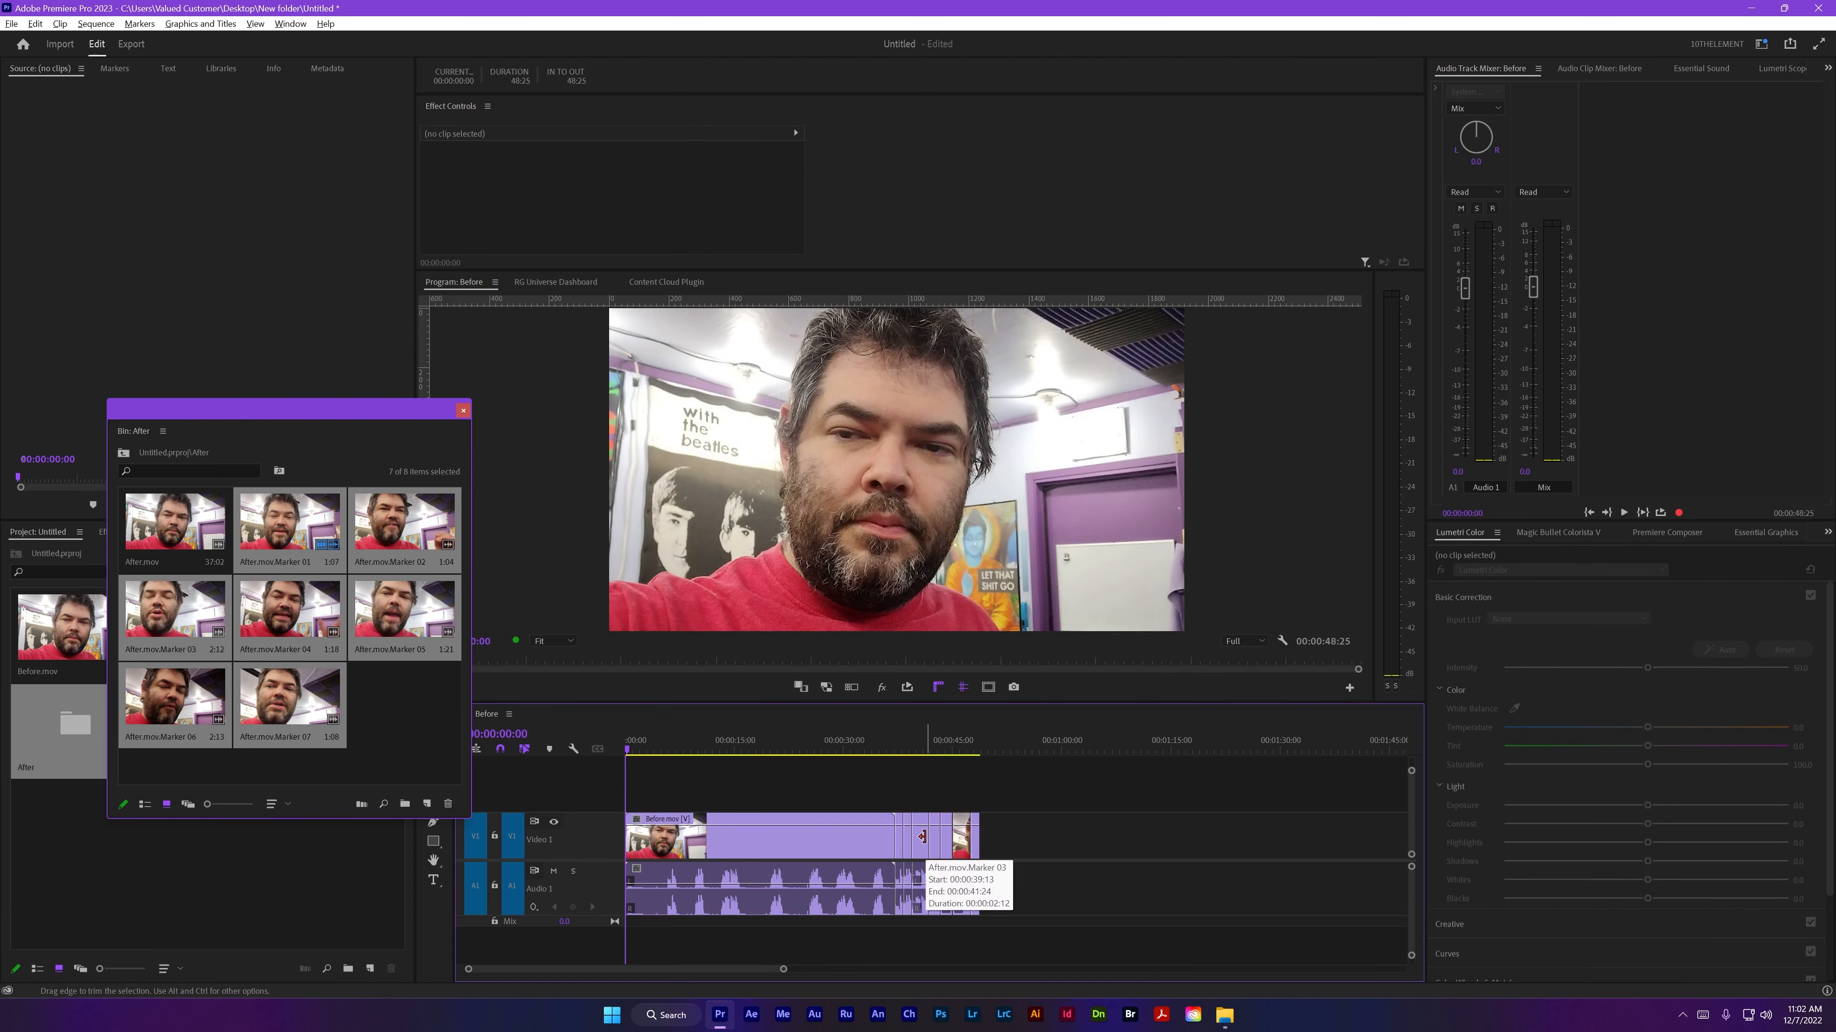
left_click(897, 743)
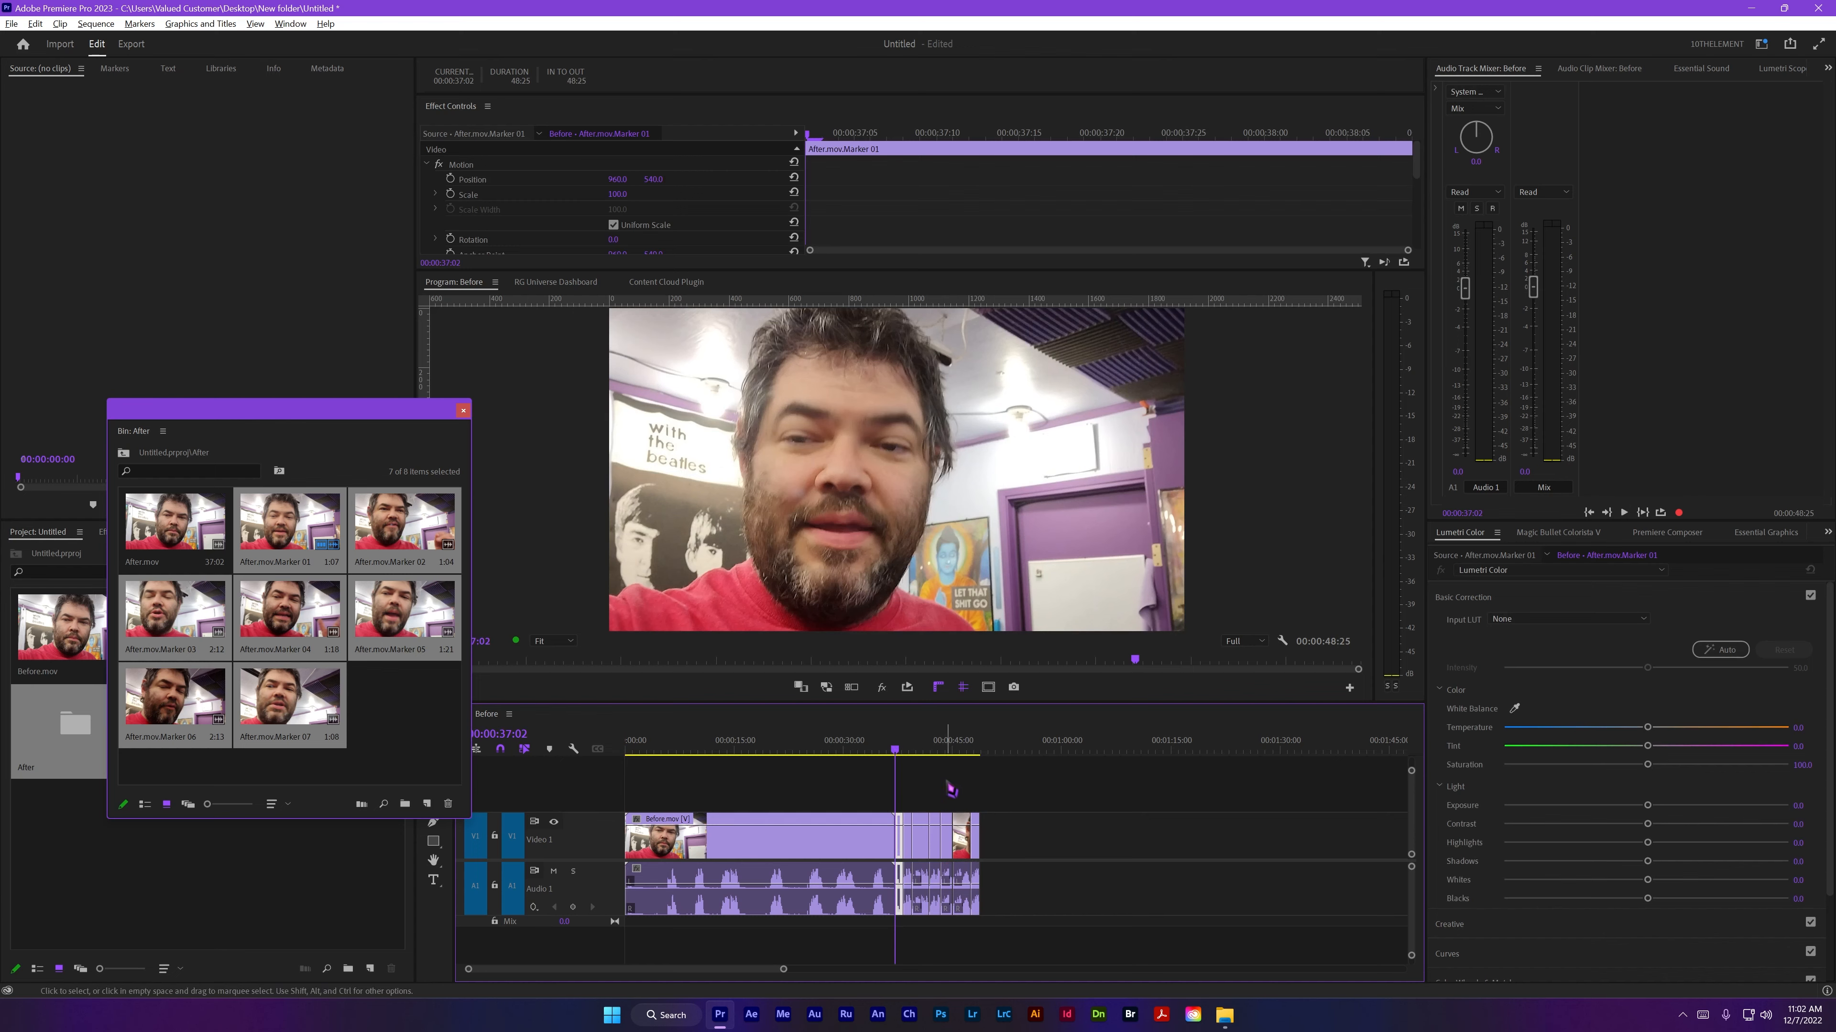
key("space")
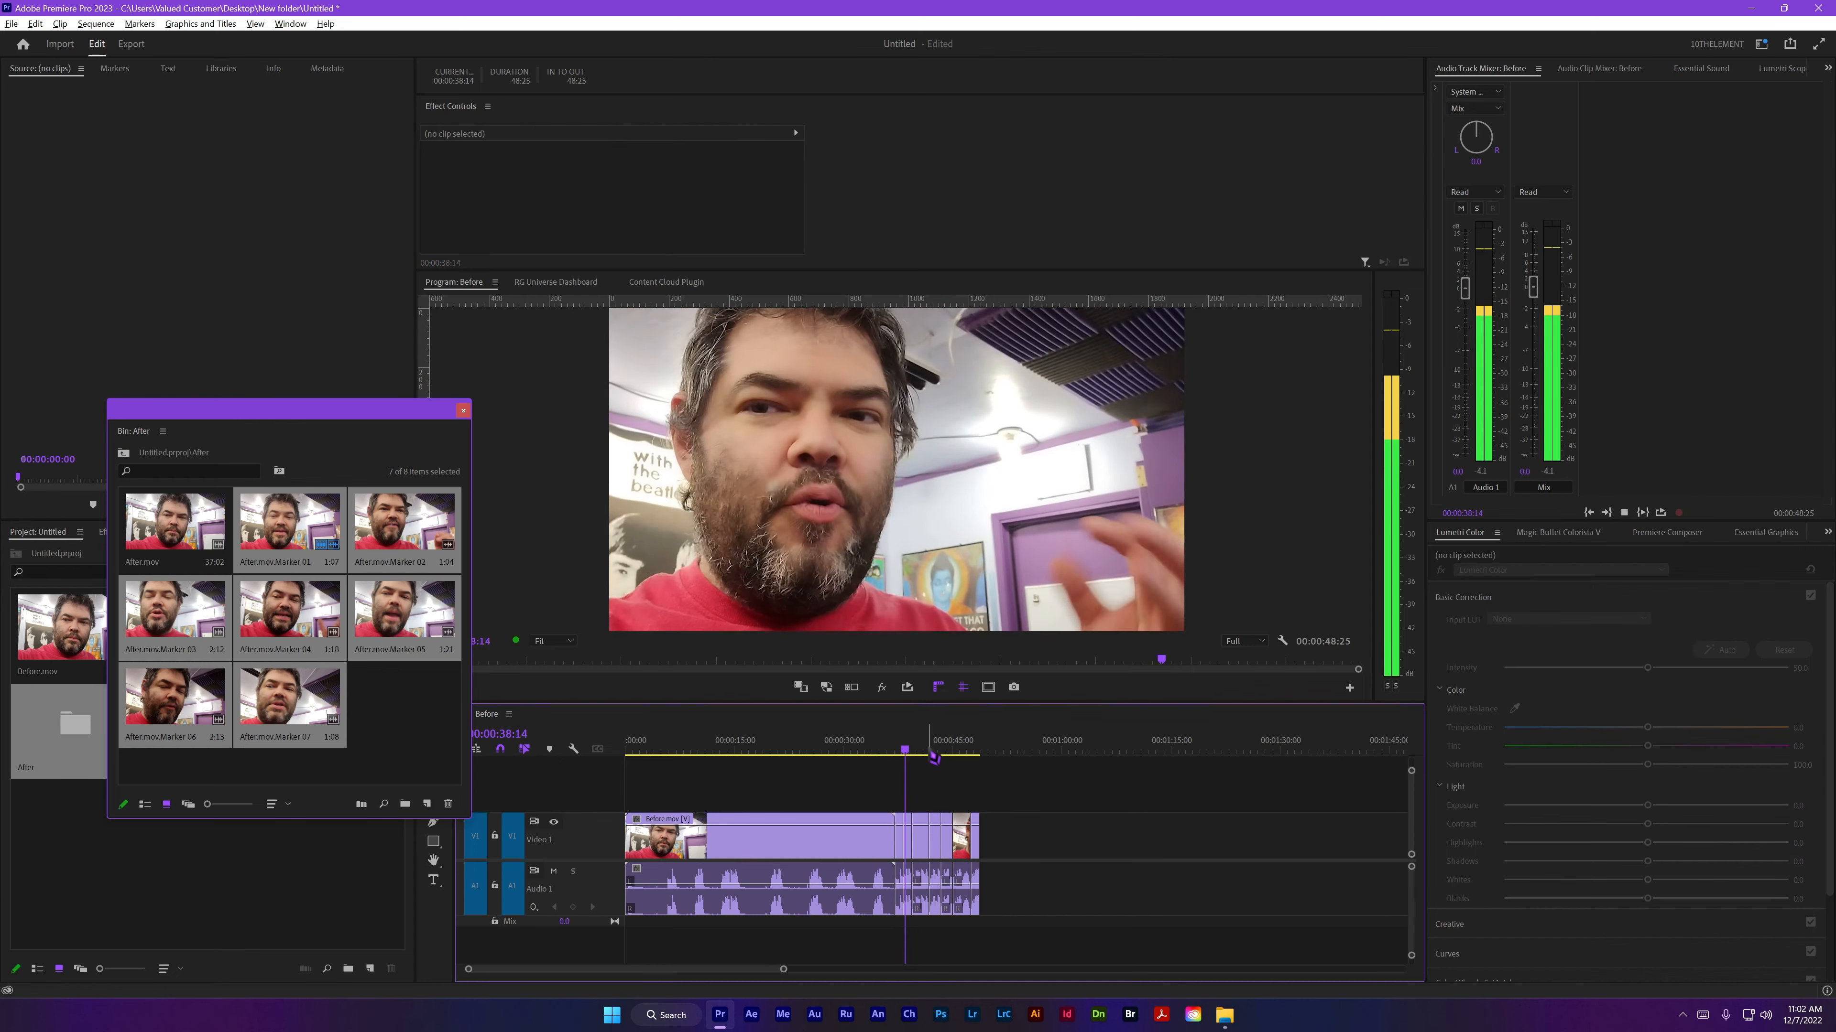